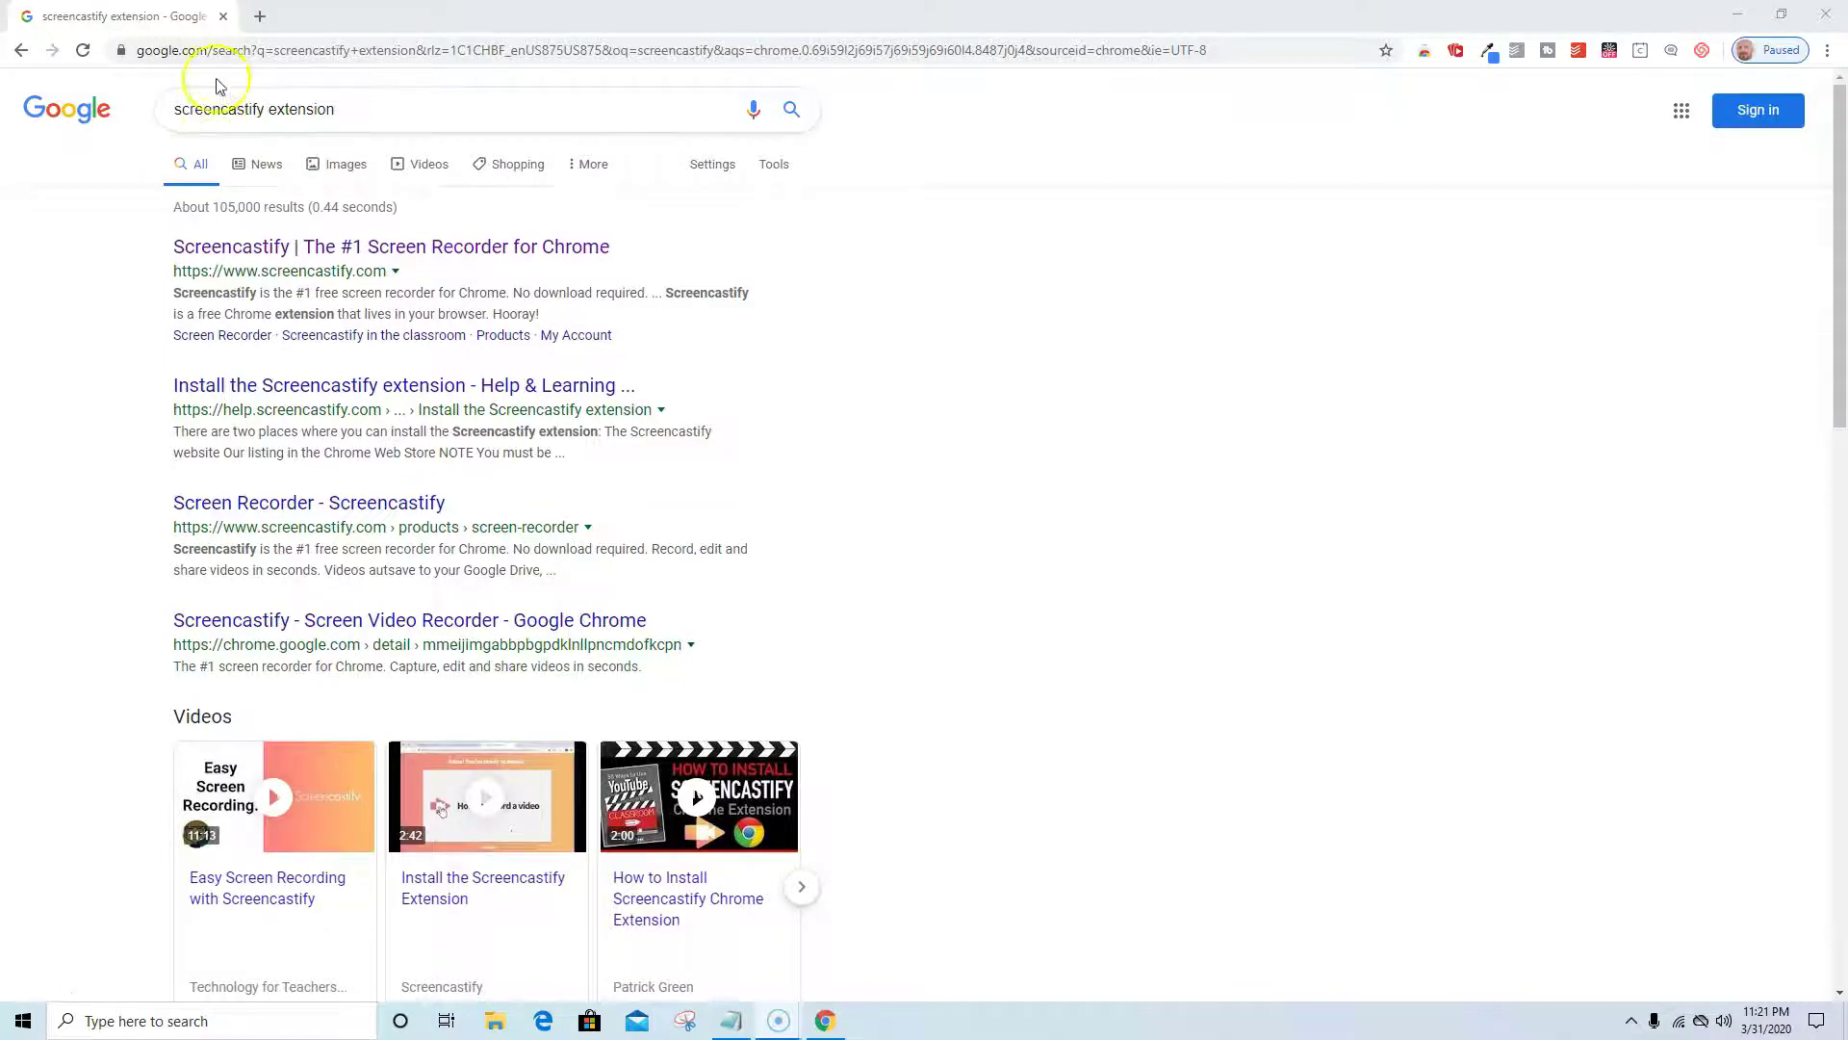
Drop 'extension' from the 'screencastify extension' search and open Screencastify's Chrome Web Store listing.
{"action": "left_click", "coordinate": [346, 114]}
{"action": "key", "text": "BackSpace"}
{"action": "key", "text": "BackSpace"}
{"action": "key", "text": "BackSpace"}
{"action": "key", "text": "BackSpace"}
{"action": "key", "text": "BackSpace"}
{"action": "key", "text": "BackSpace"}
{"action": "key", "text": "BackSpace"}
{"action": "key", "text": "BackSpace"}
{"action": "key", "text": "BackSpace"}
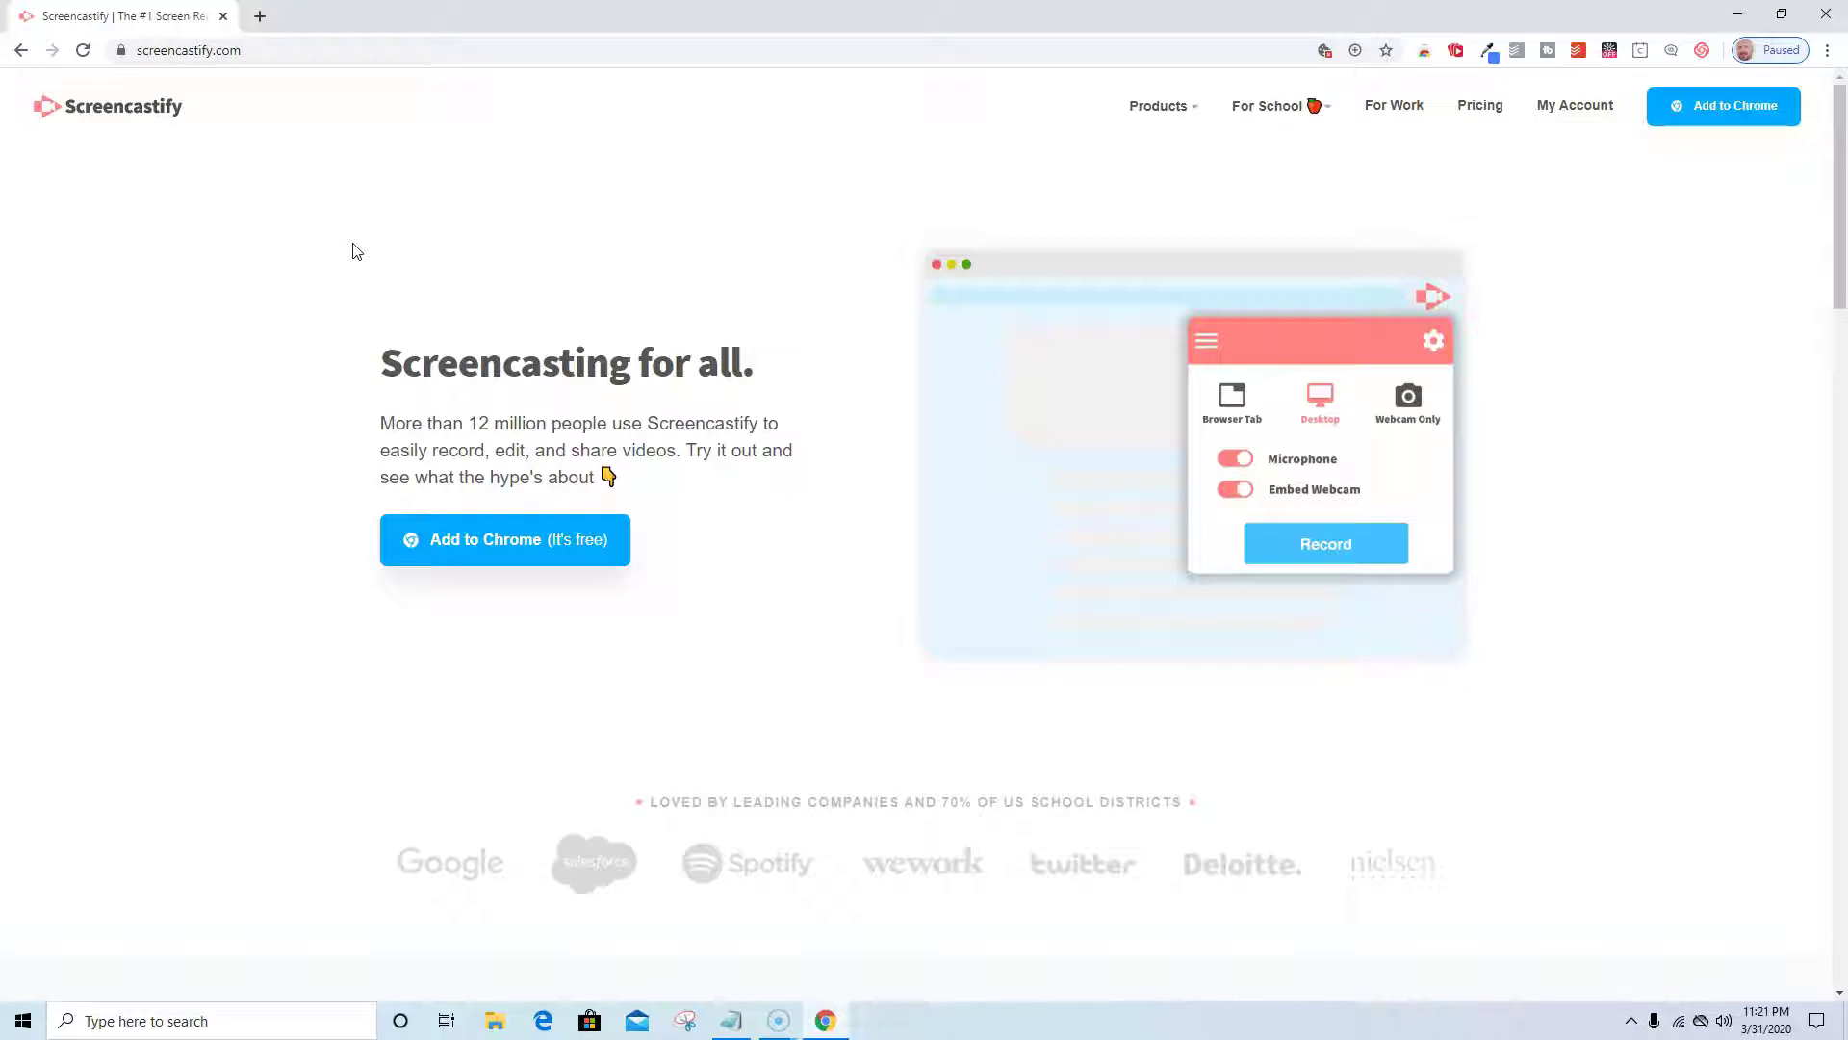
{"action": "left_click", "coordinate": [494, 546]}
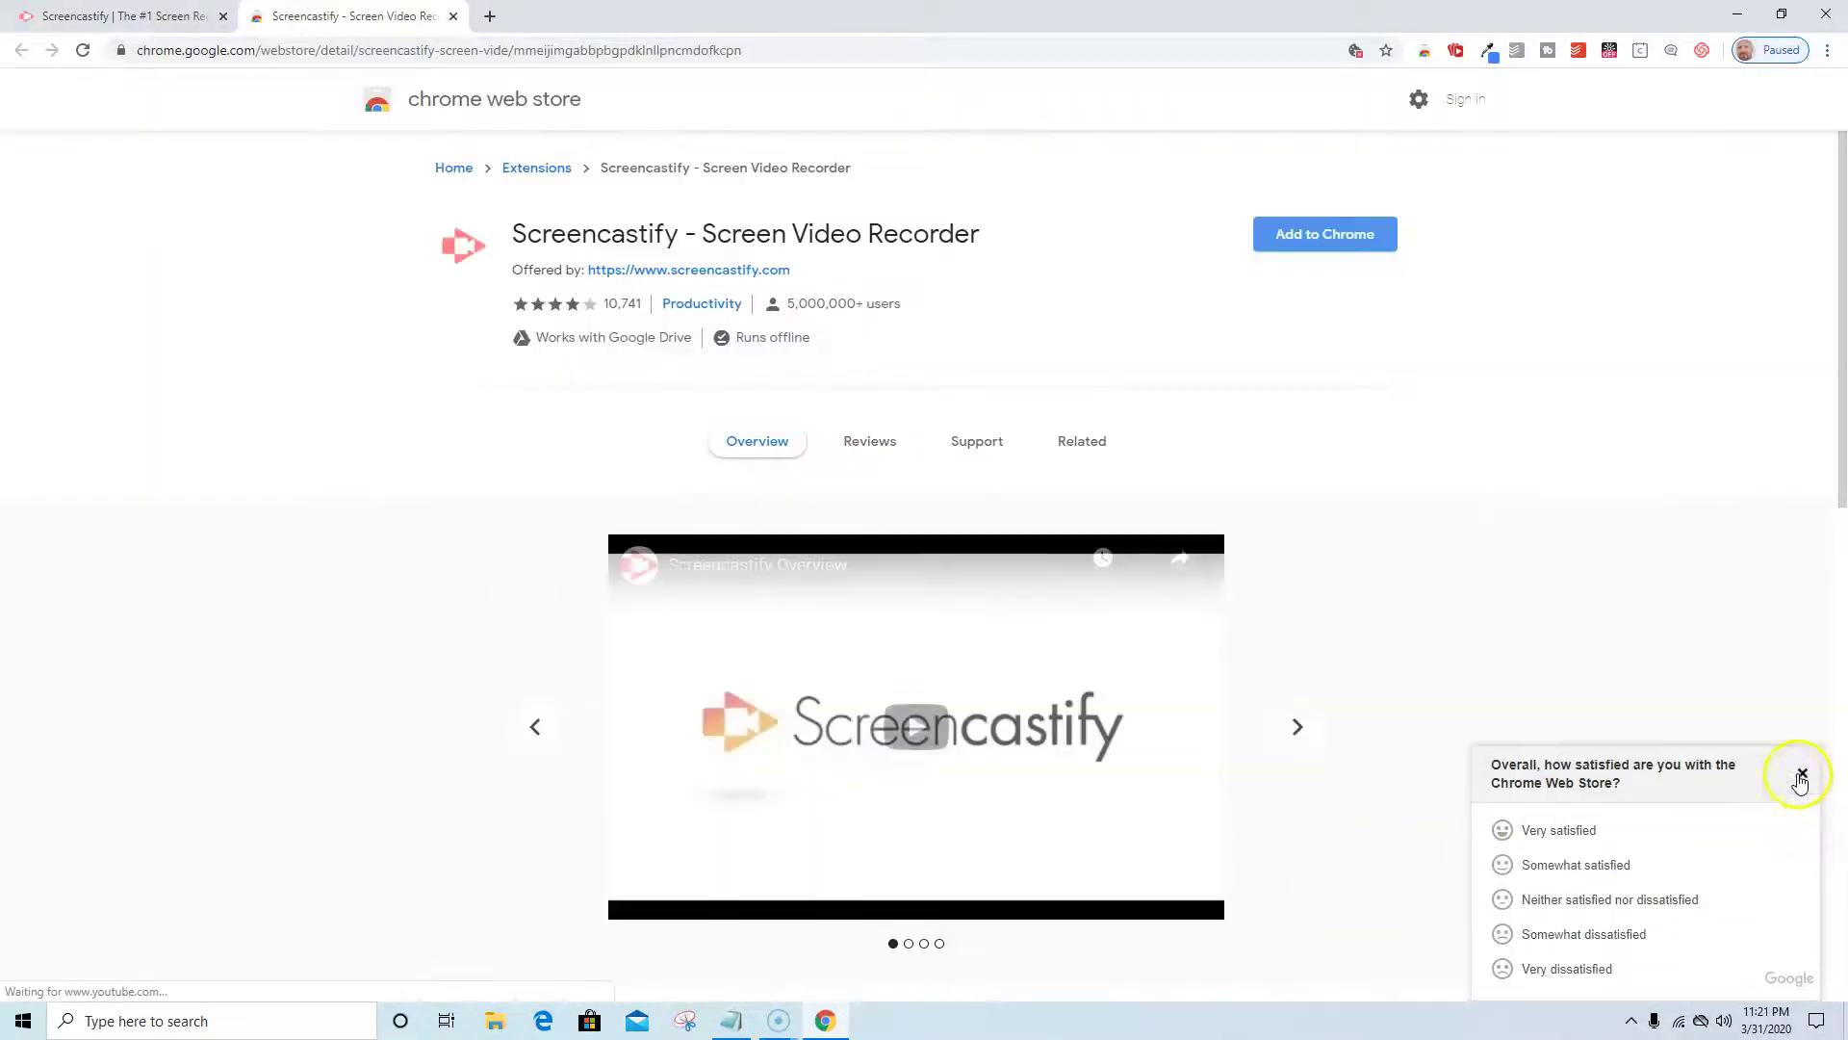
Close the store survey, add Screencastify - Screen Video Recorder to Chrome, and dismiss the added notice.
{"action": "left_click", "coordinate": [1803, 773]}
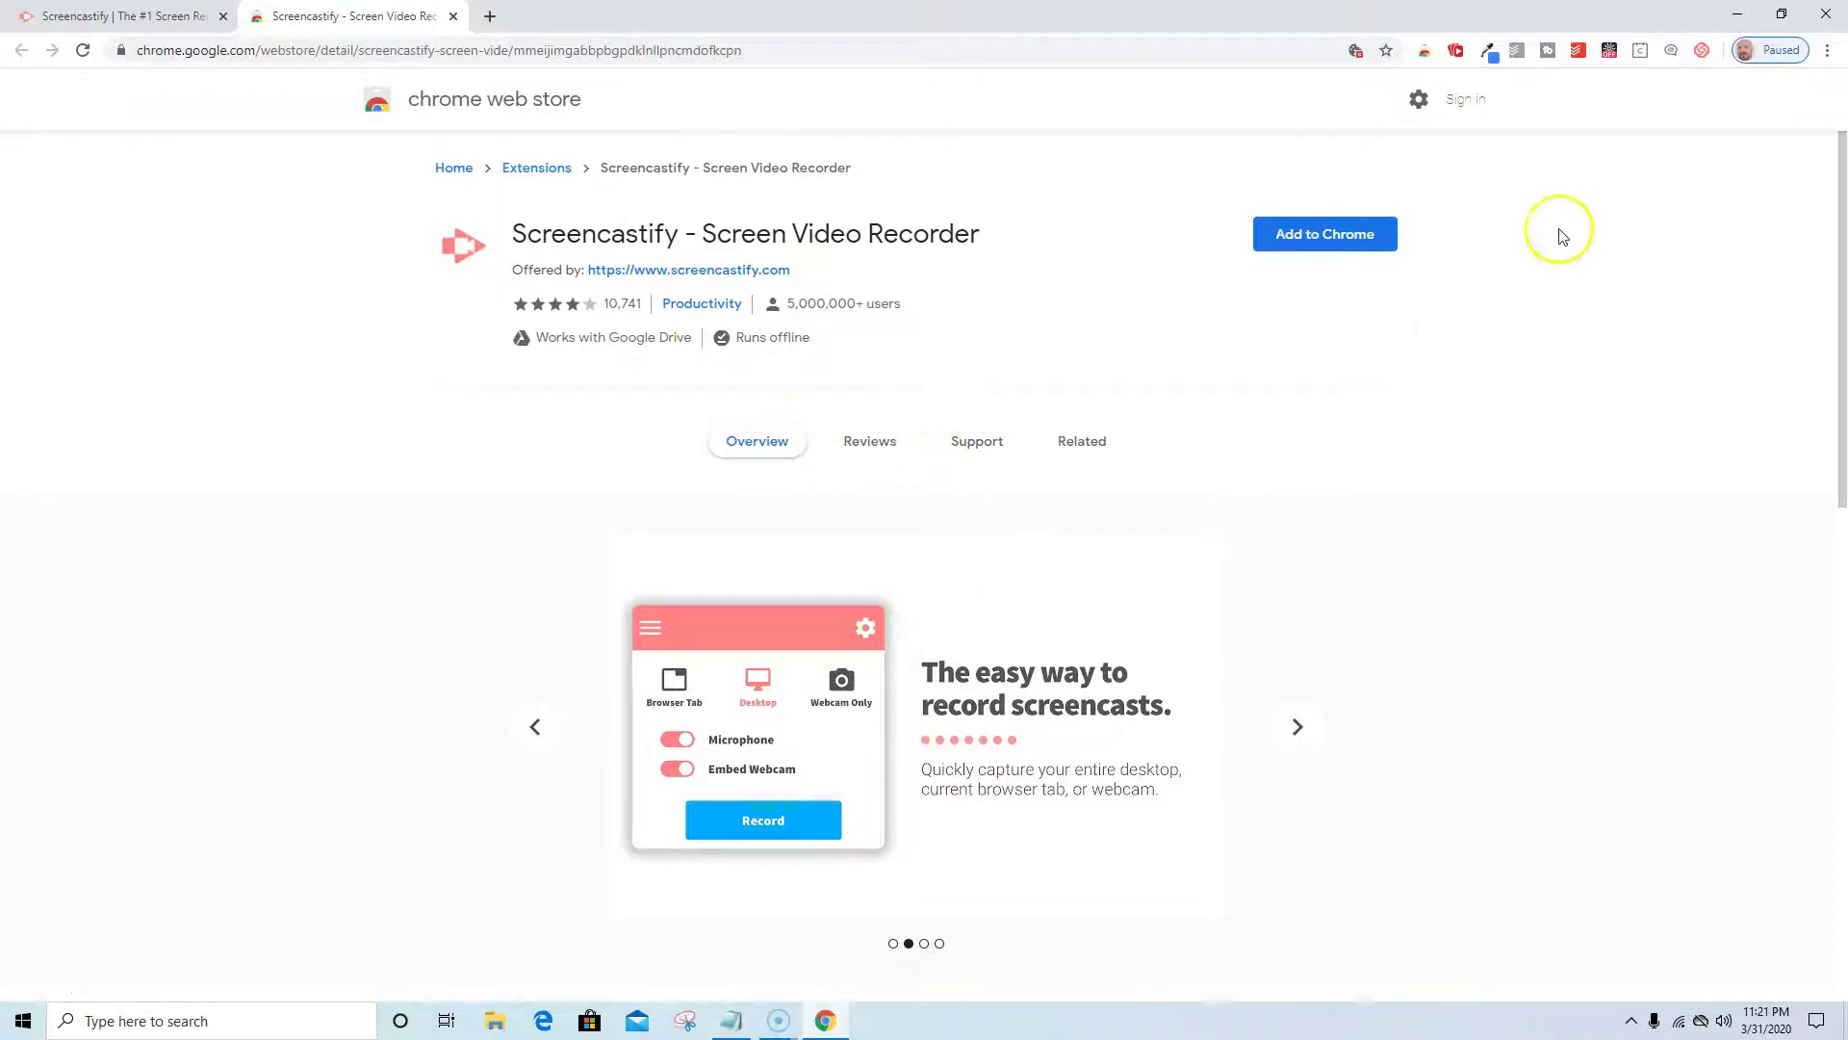
{"action": "left_click", "coordinate": [1353, 239]}
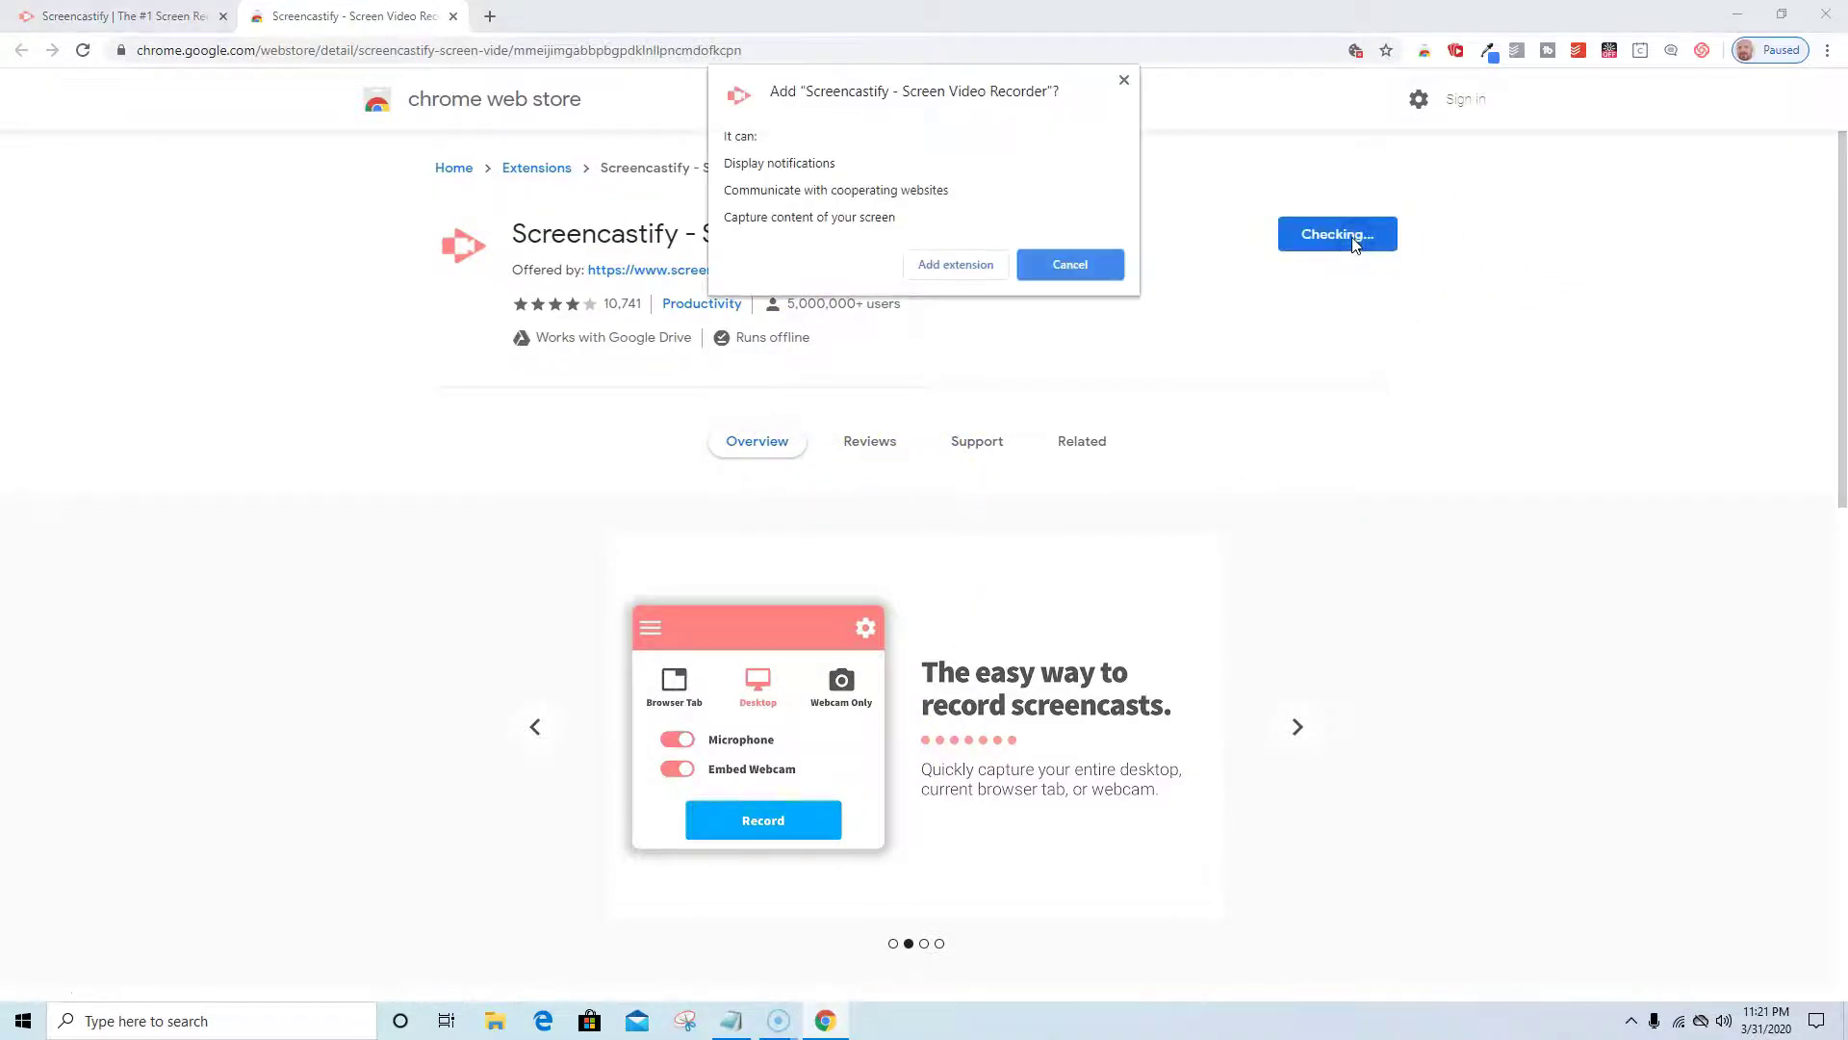
{"action": "left_click", "coordinate": [955, 266]}
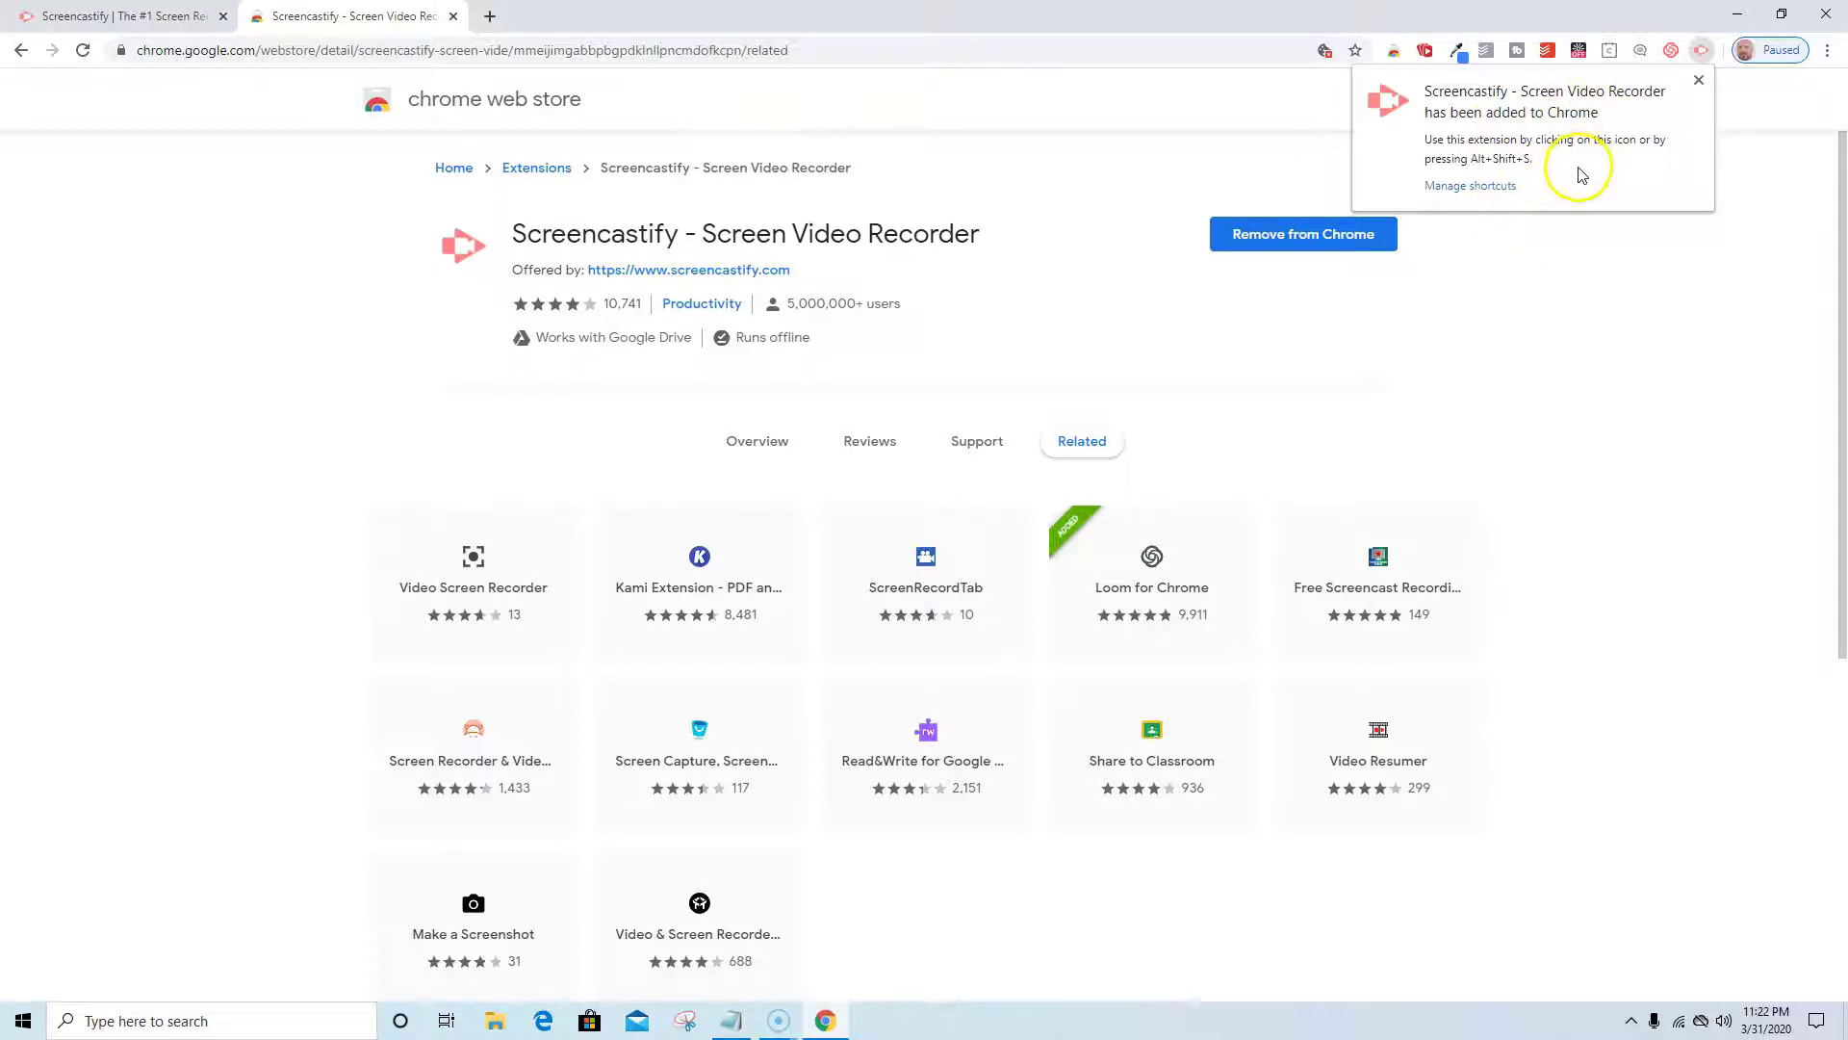
{"action": "left_click", "coordinate": [1547, 283]}
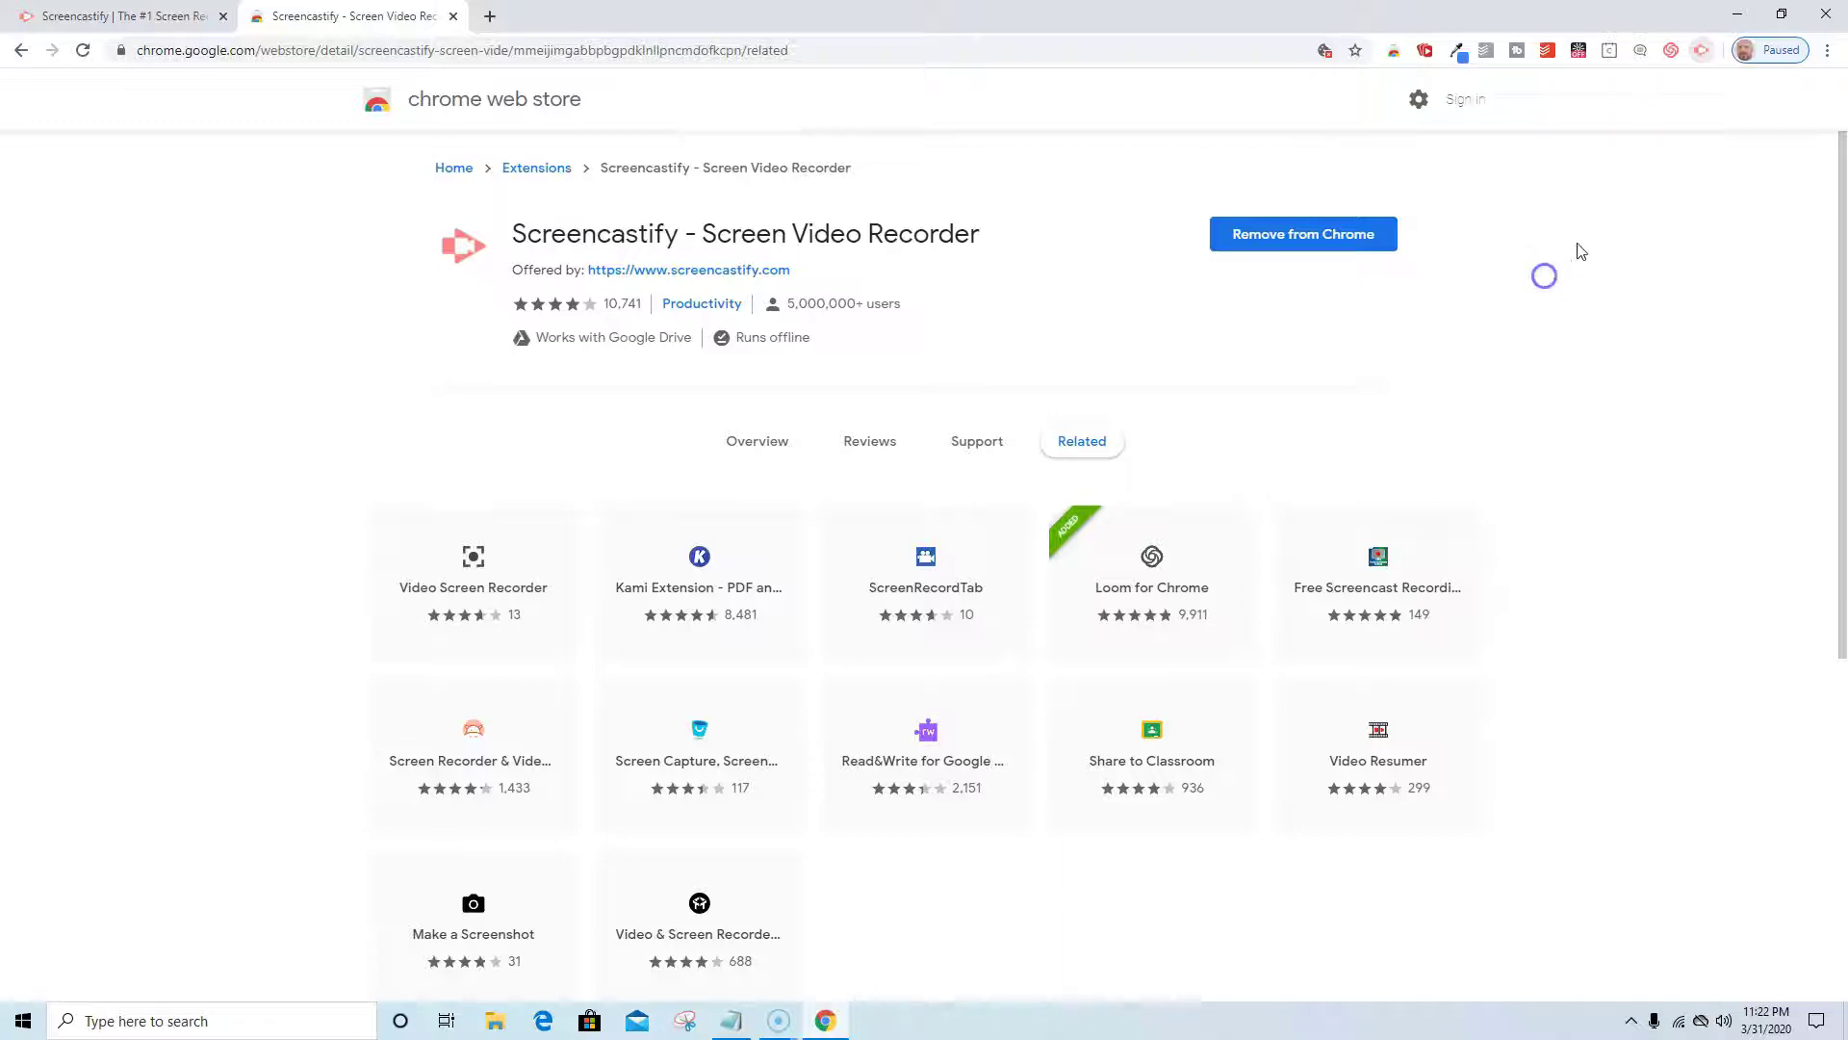
Launch Screencastify setup from its toolbar icon, leading to the sign-in troubleshooting article.
{"action": "left_click", "coordinate": [1704, 50]}
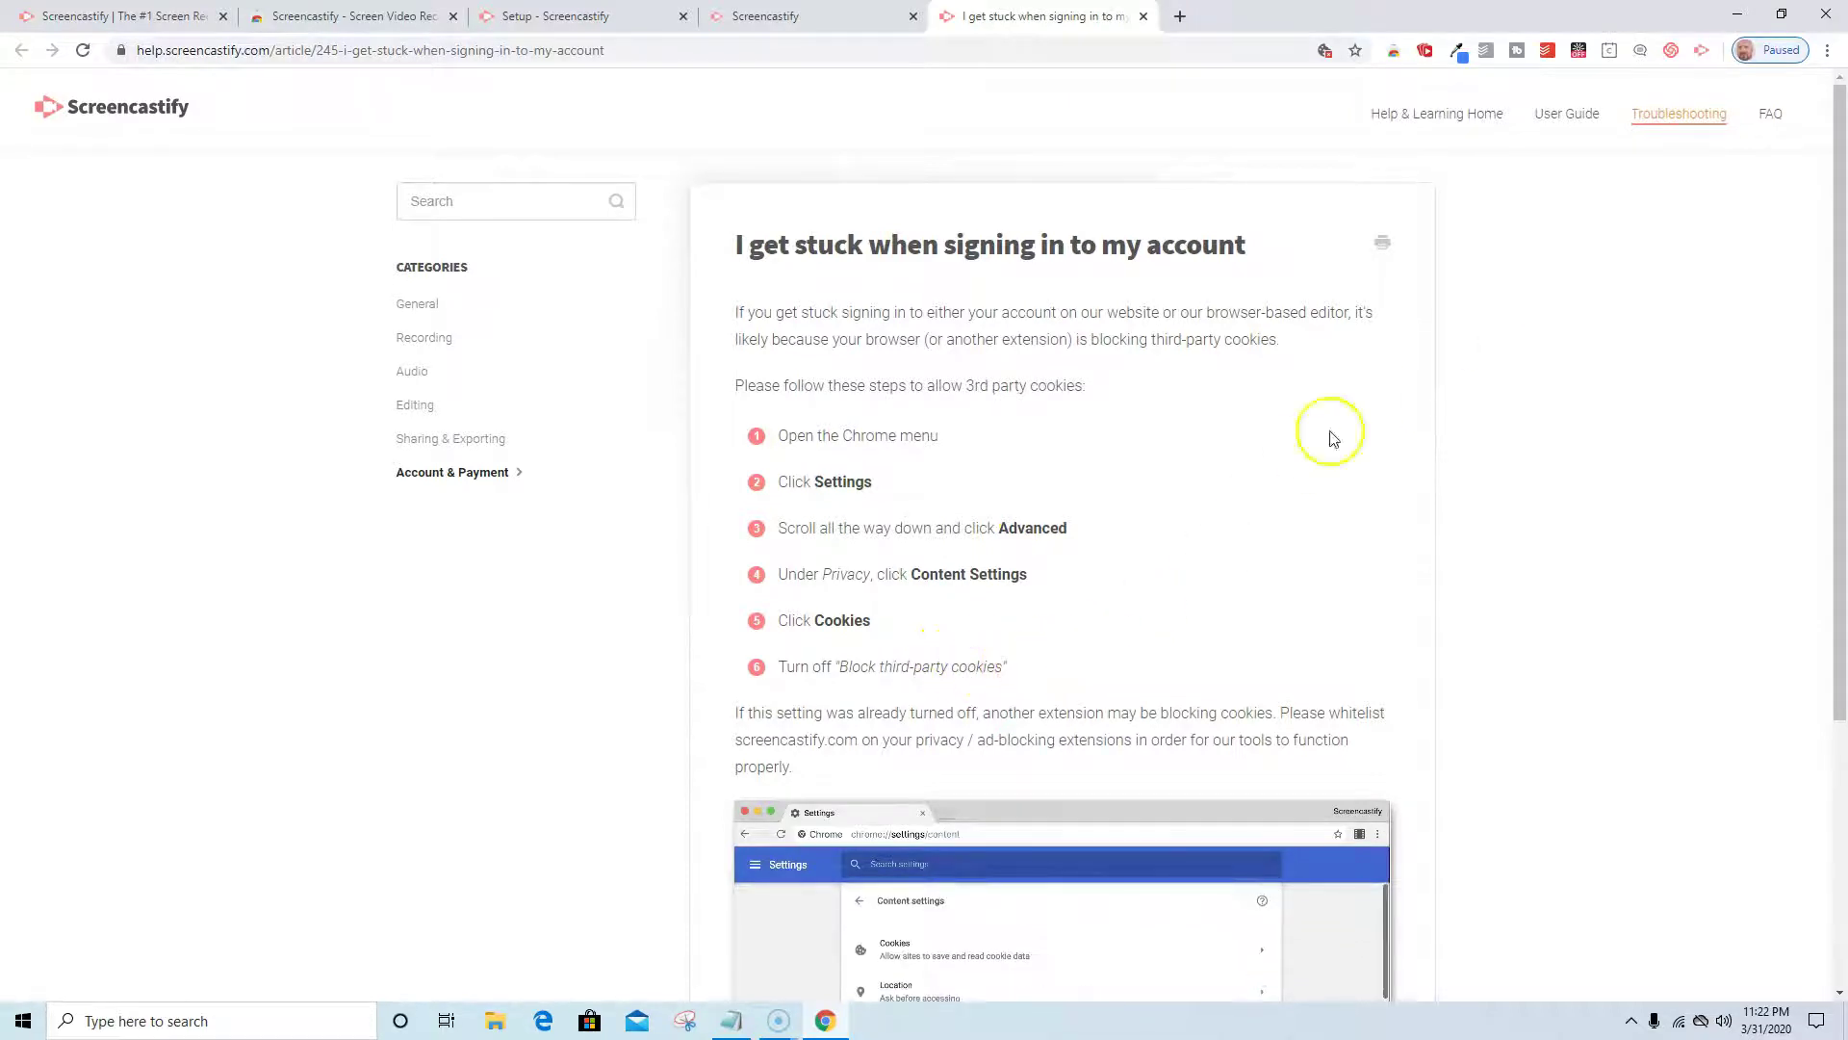
Open Chrome Settings from the ⋮ menu.
{"action": "left_click", "coordinate": [1825, 54]}
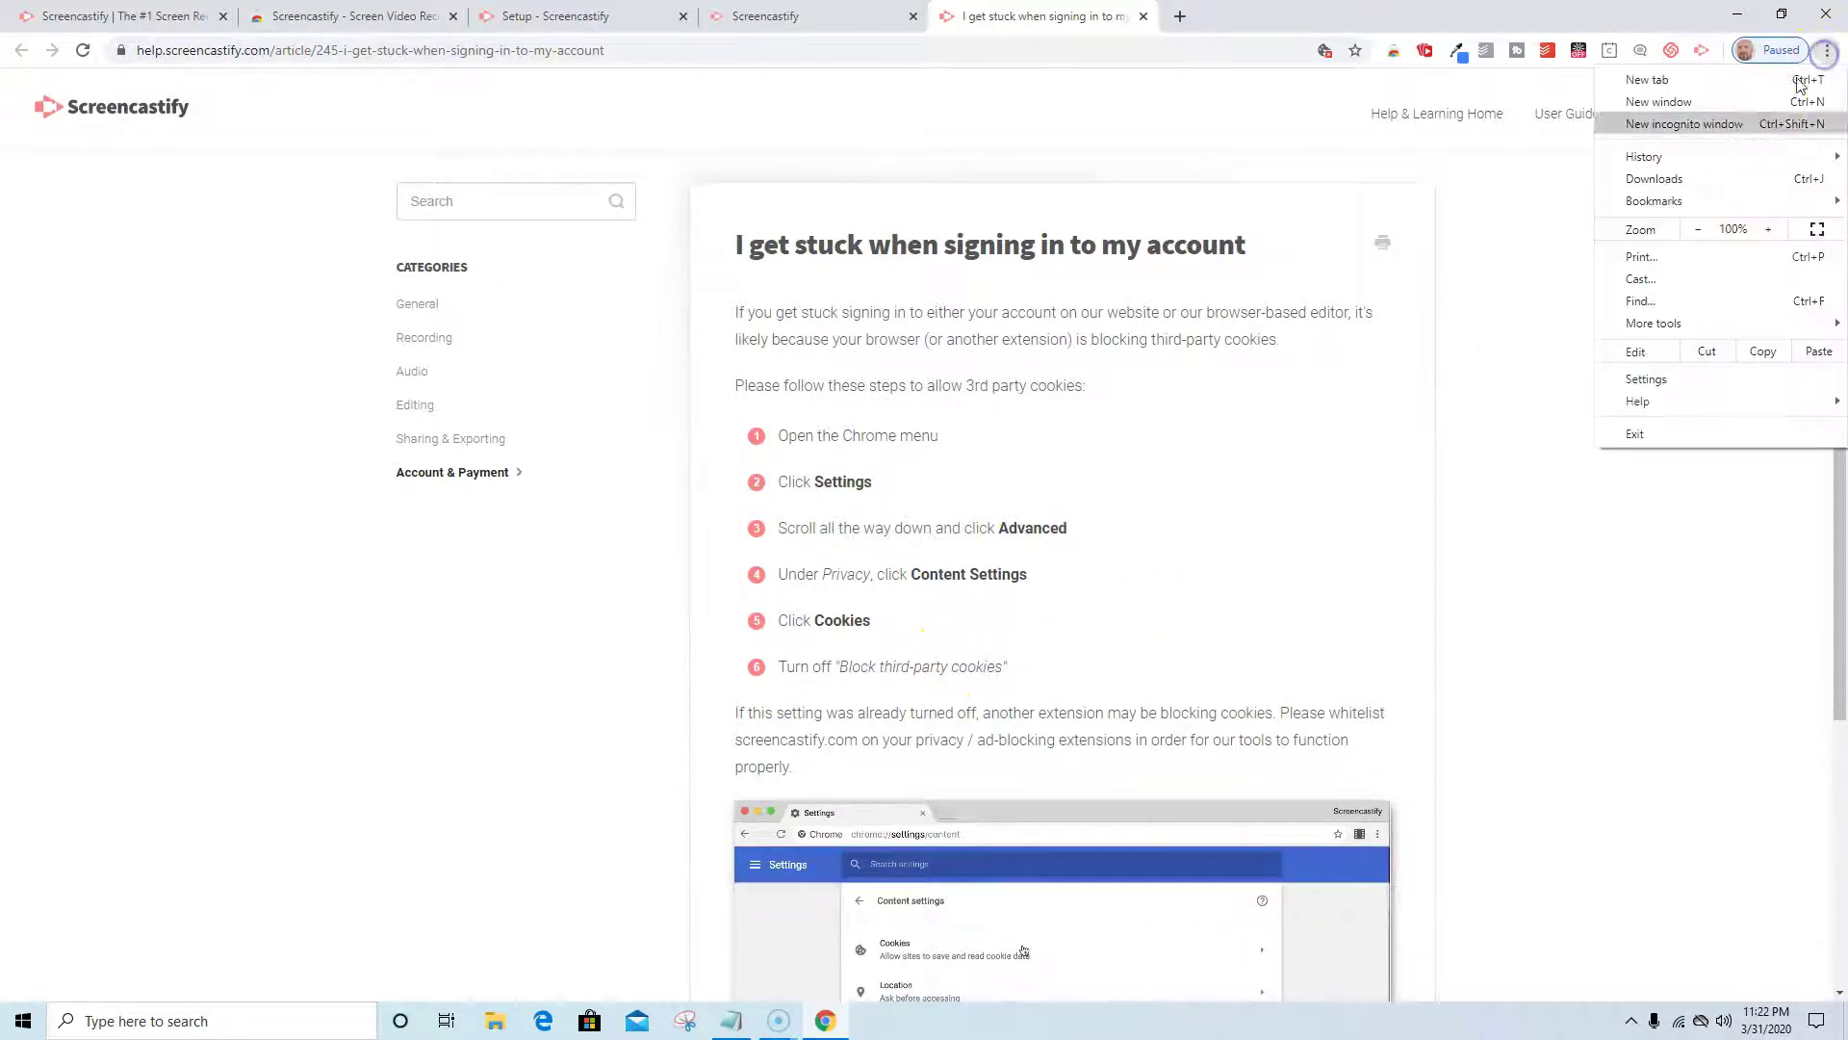
{"action": "left_click", "coordinate": [1646, 378]}
{"action": "left_click", "coordinate": [1105, 24]}
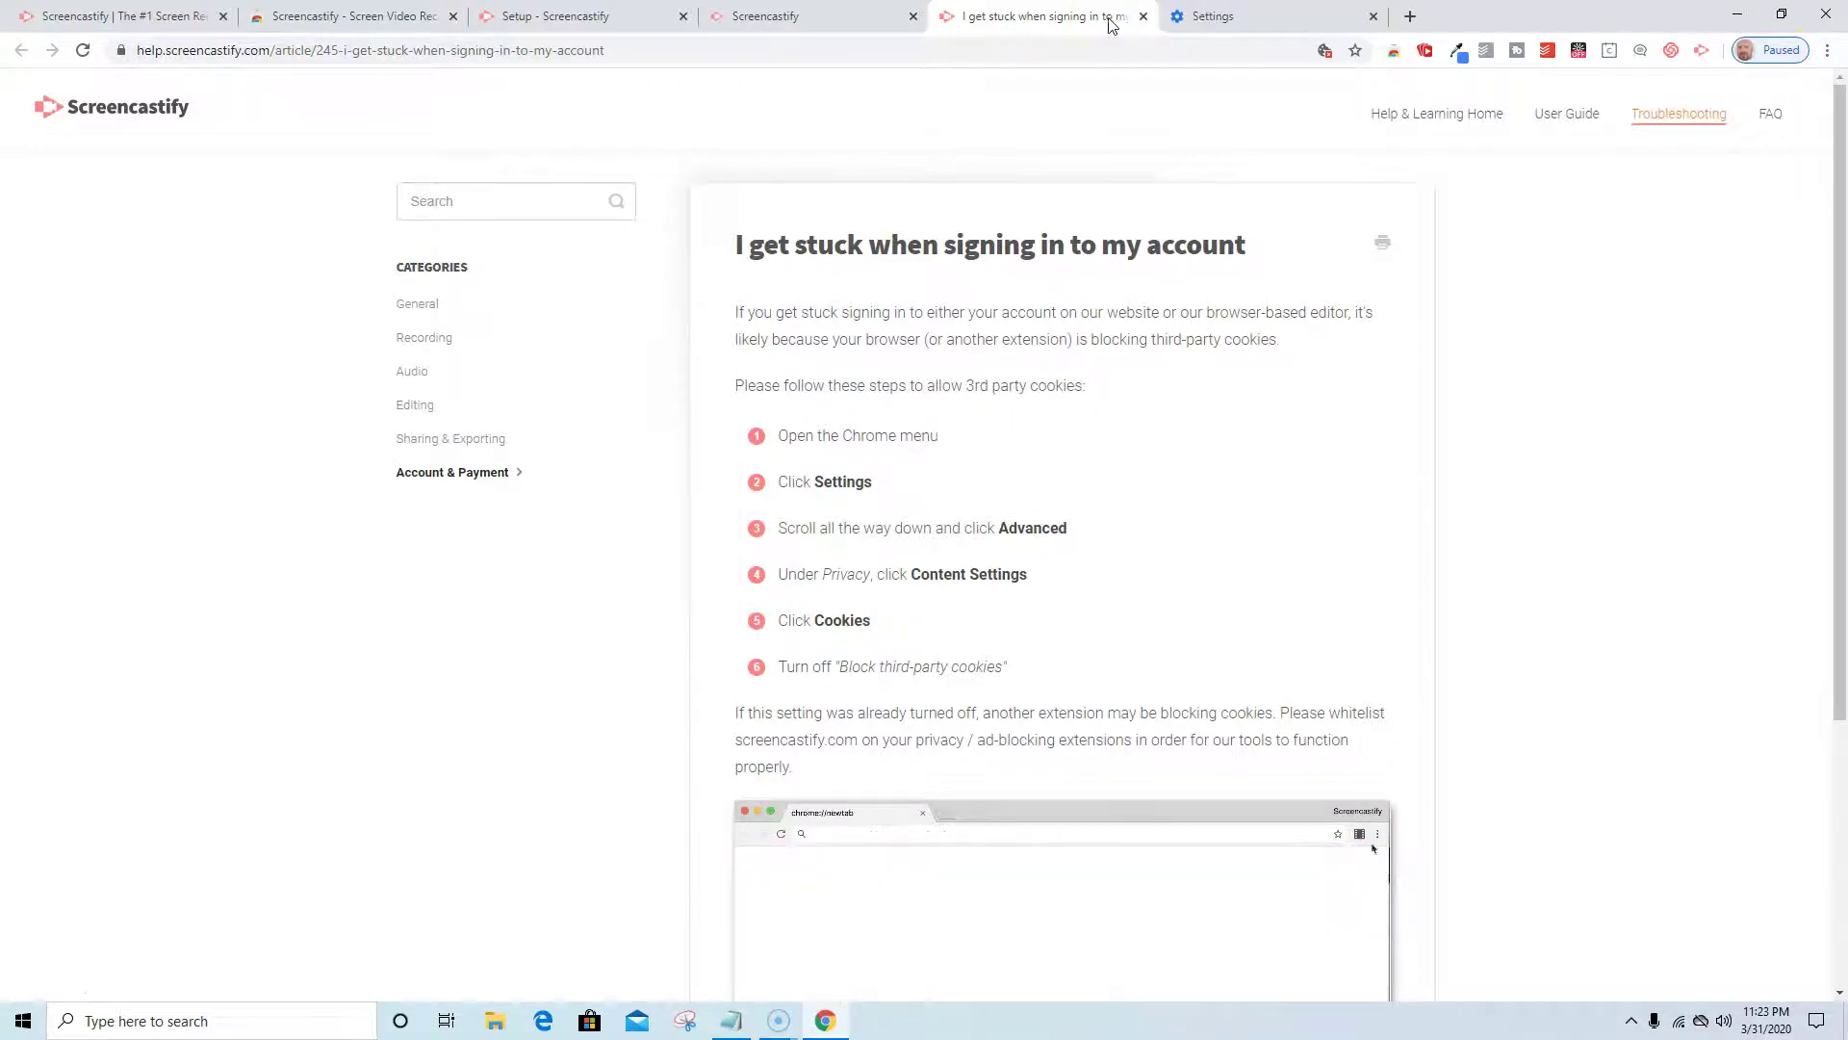
{"action": "left_click", "coordinate": [1779, 60]}
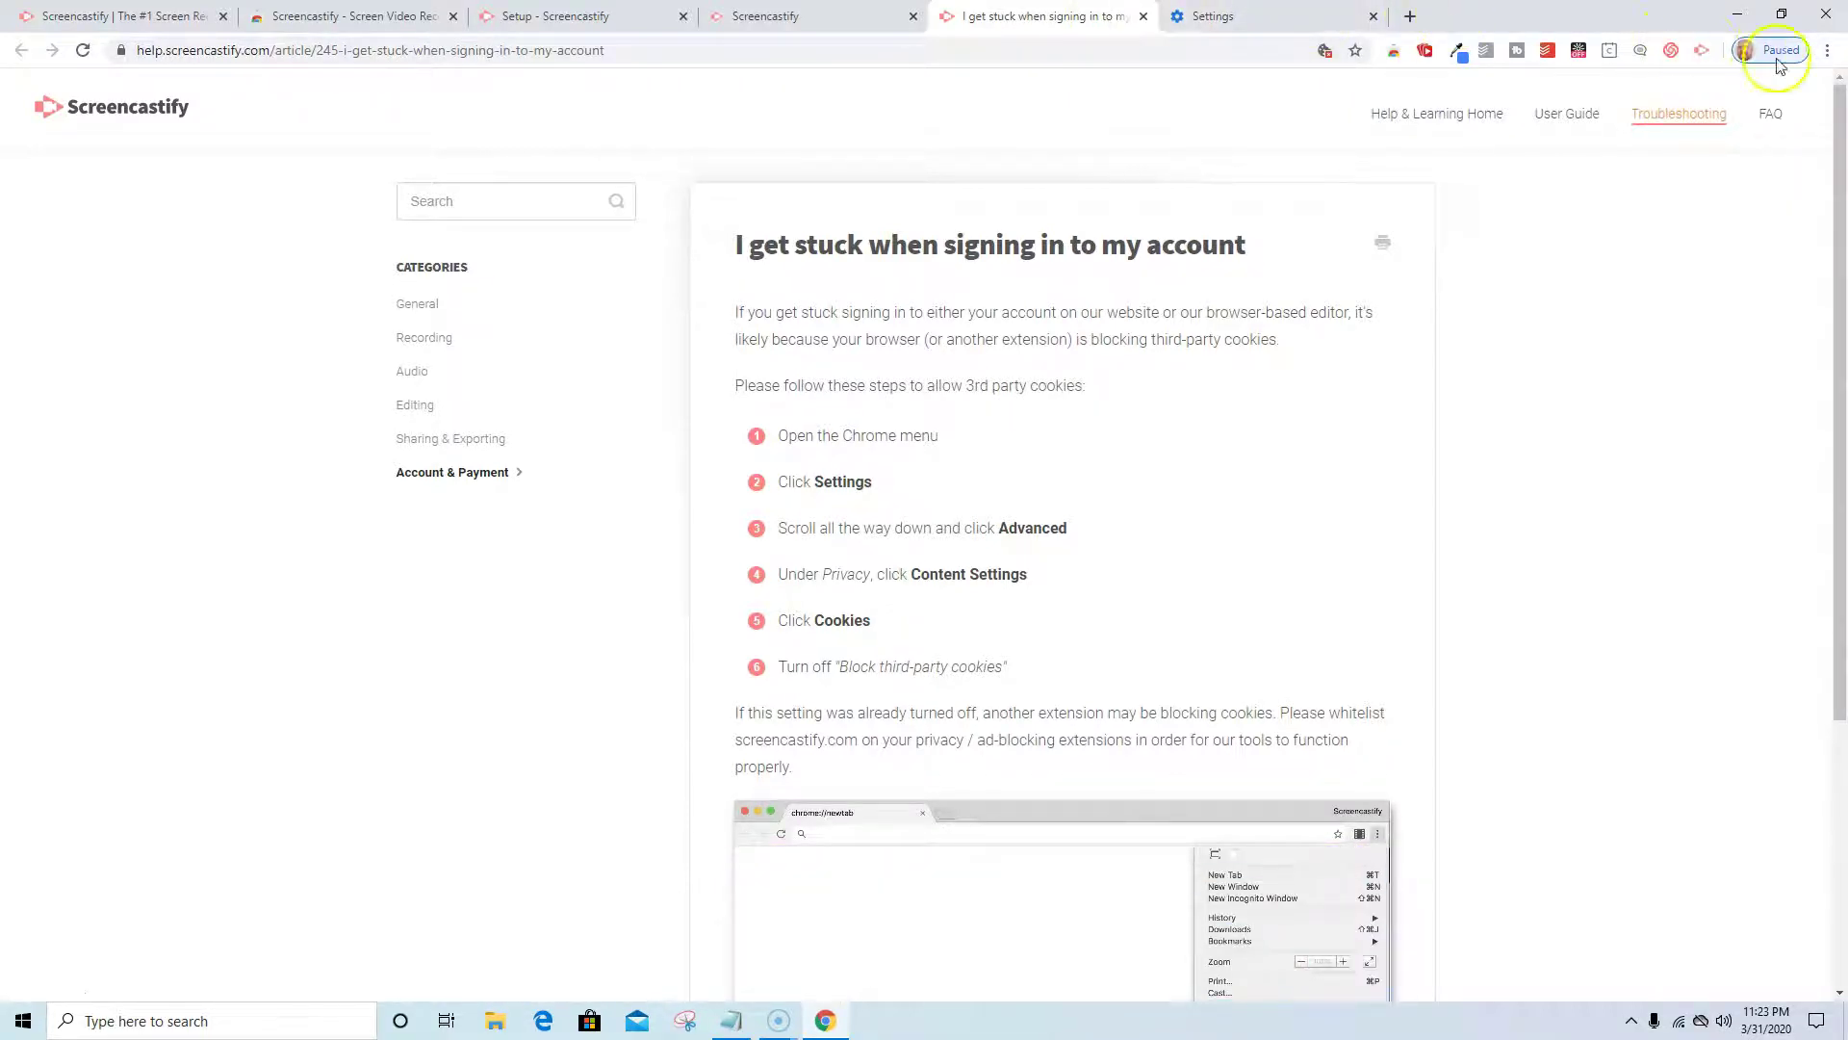
{"action": "left_click", "coordinate": [1827, 54]}
{"action": "left_click", "coordinate": [1651, 377]}
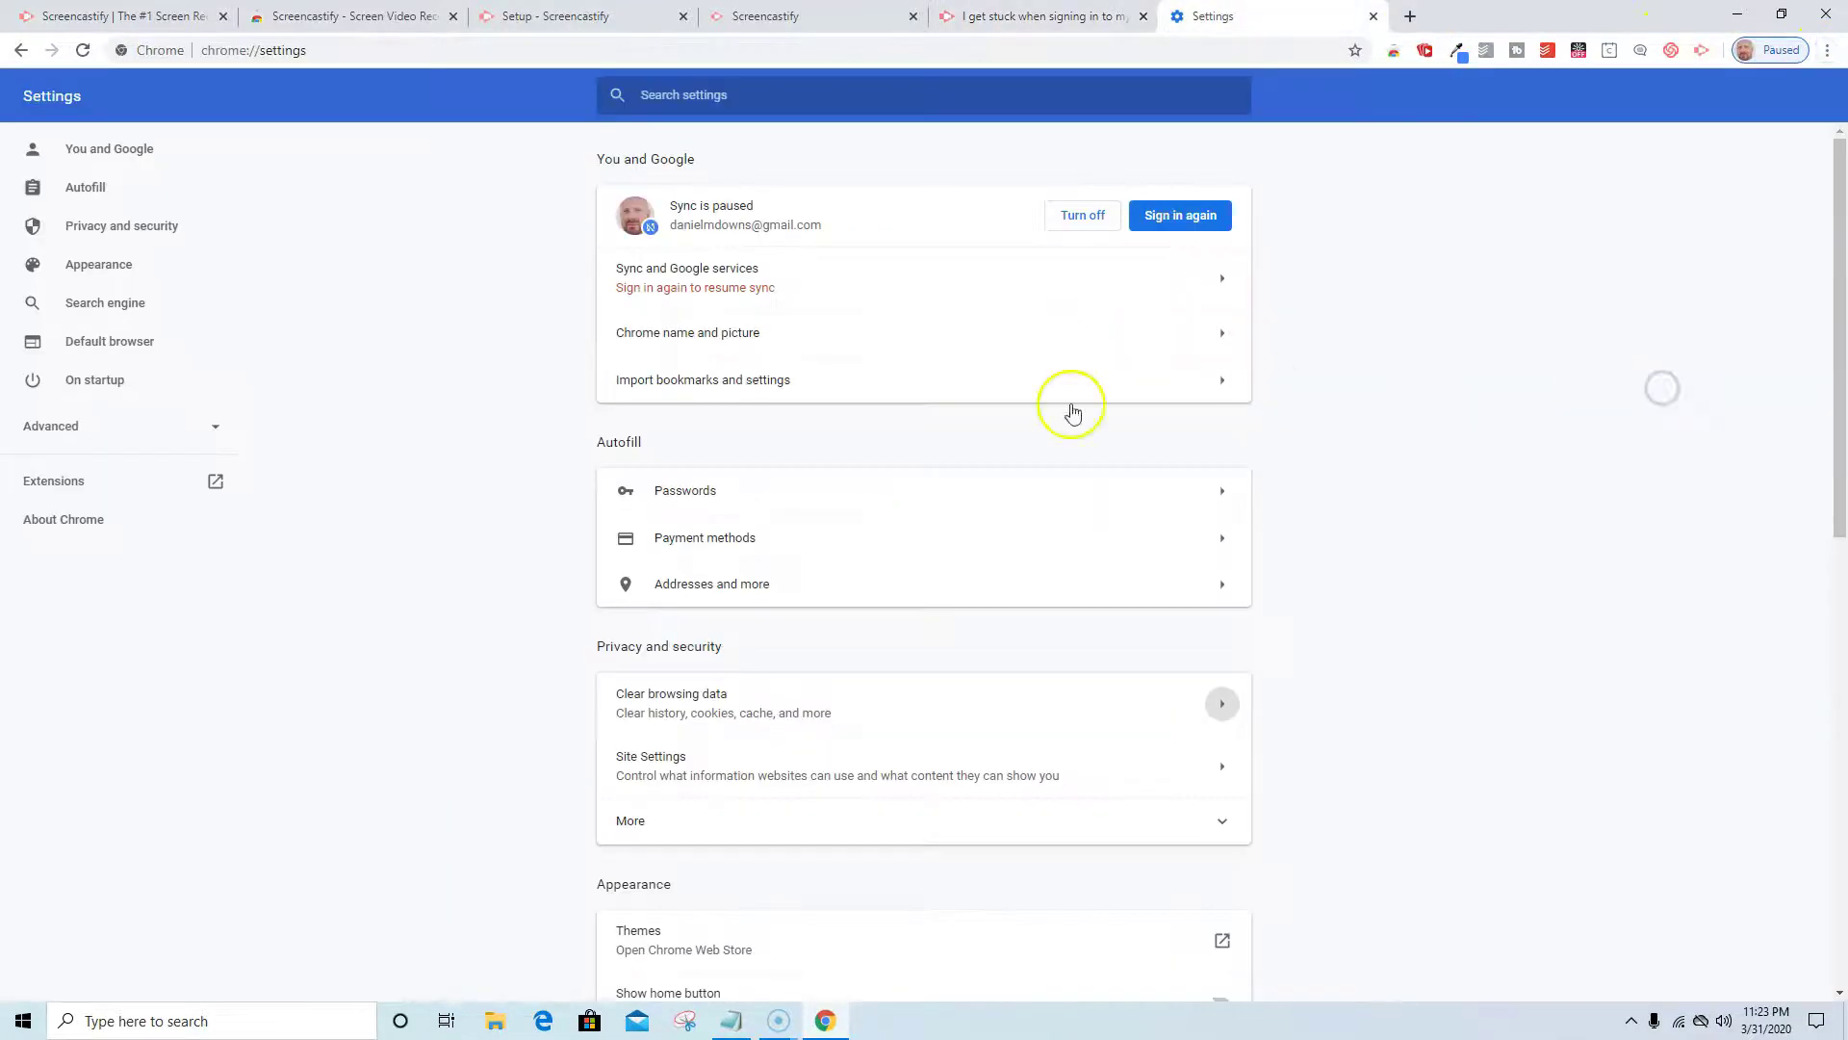
{"action": "scroll", "coordinate": [751, 529], "scroll_direction": "down", "scroll_amount": 4}
{"action": "scroll", "coordinate": [739, 541], "scroll_direction": "down", "scroll_amount": 6}
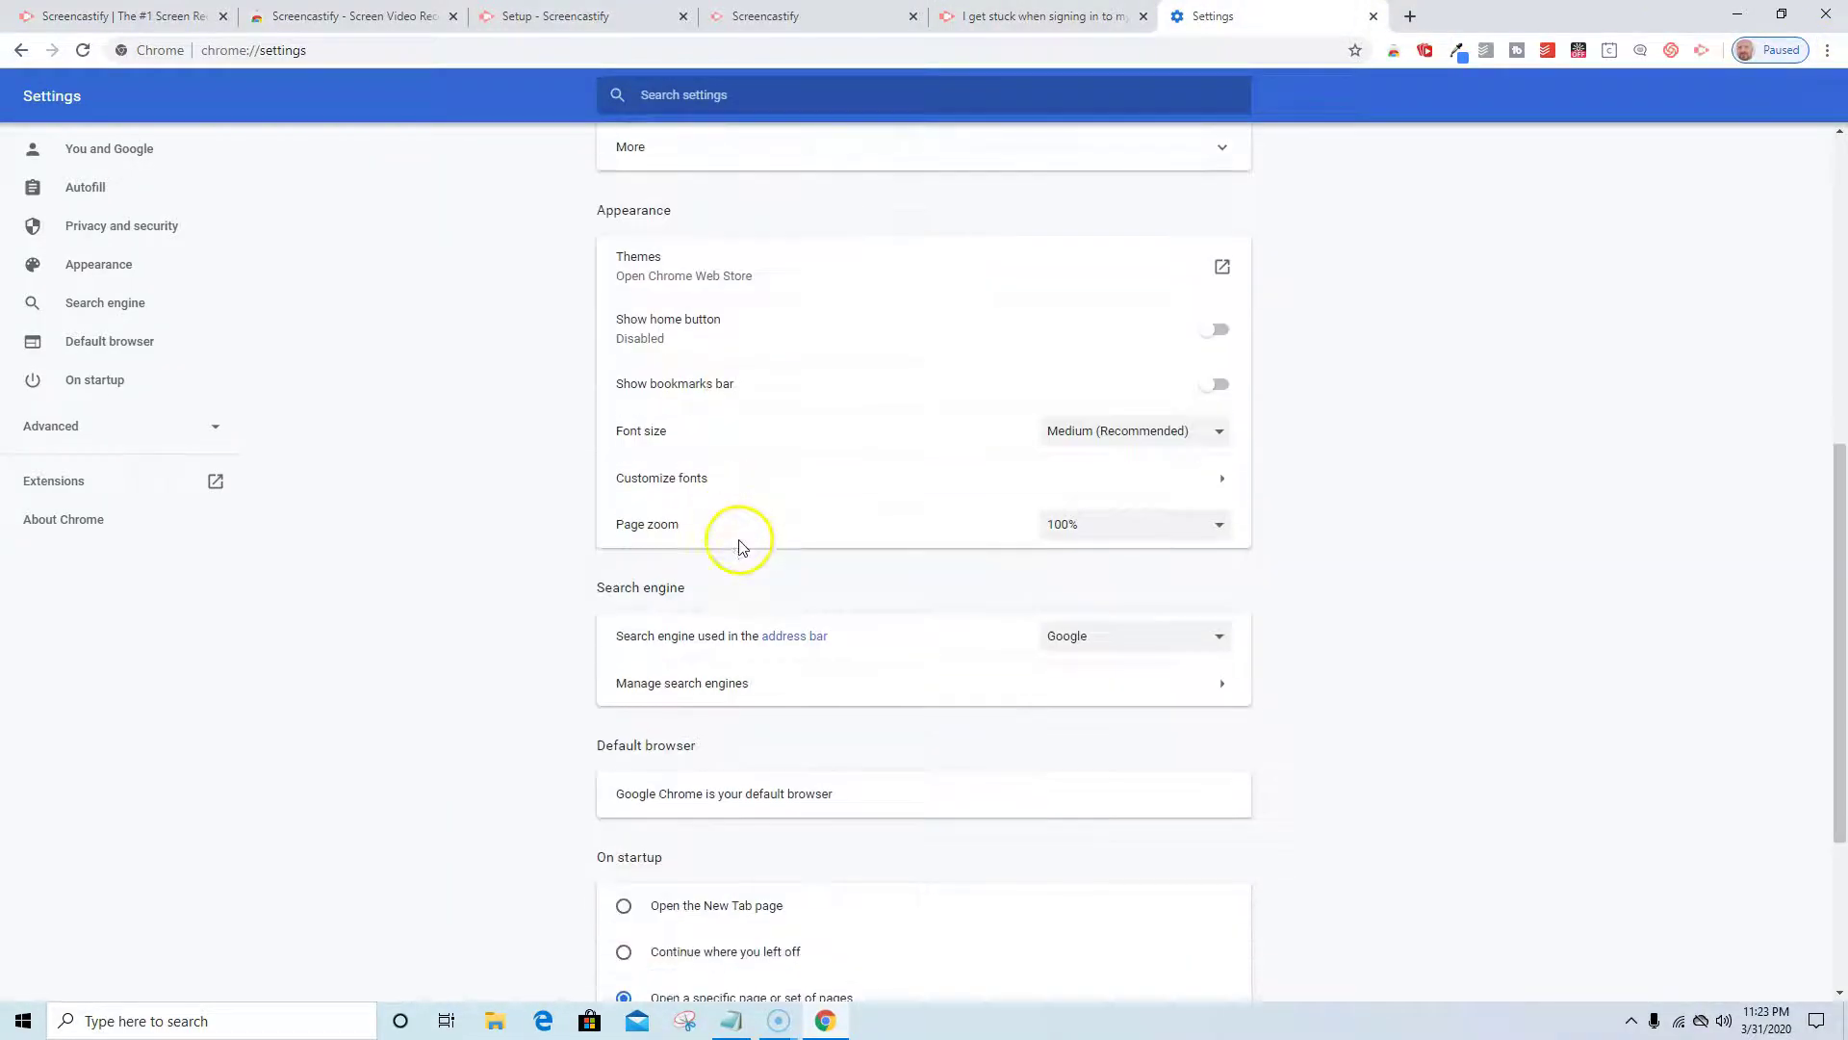
{"action": "scroll", "coordinate": [739, 540], "scroll_direction": "up", "scroll_amount": 6}
{"action": "scroll", "coordinate": [747, 548], "scroll_direction": "up", "scroll_amount": 3}
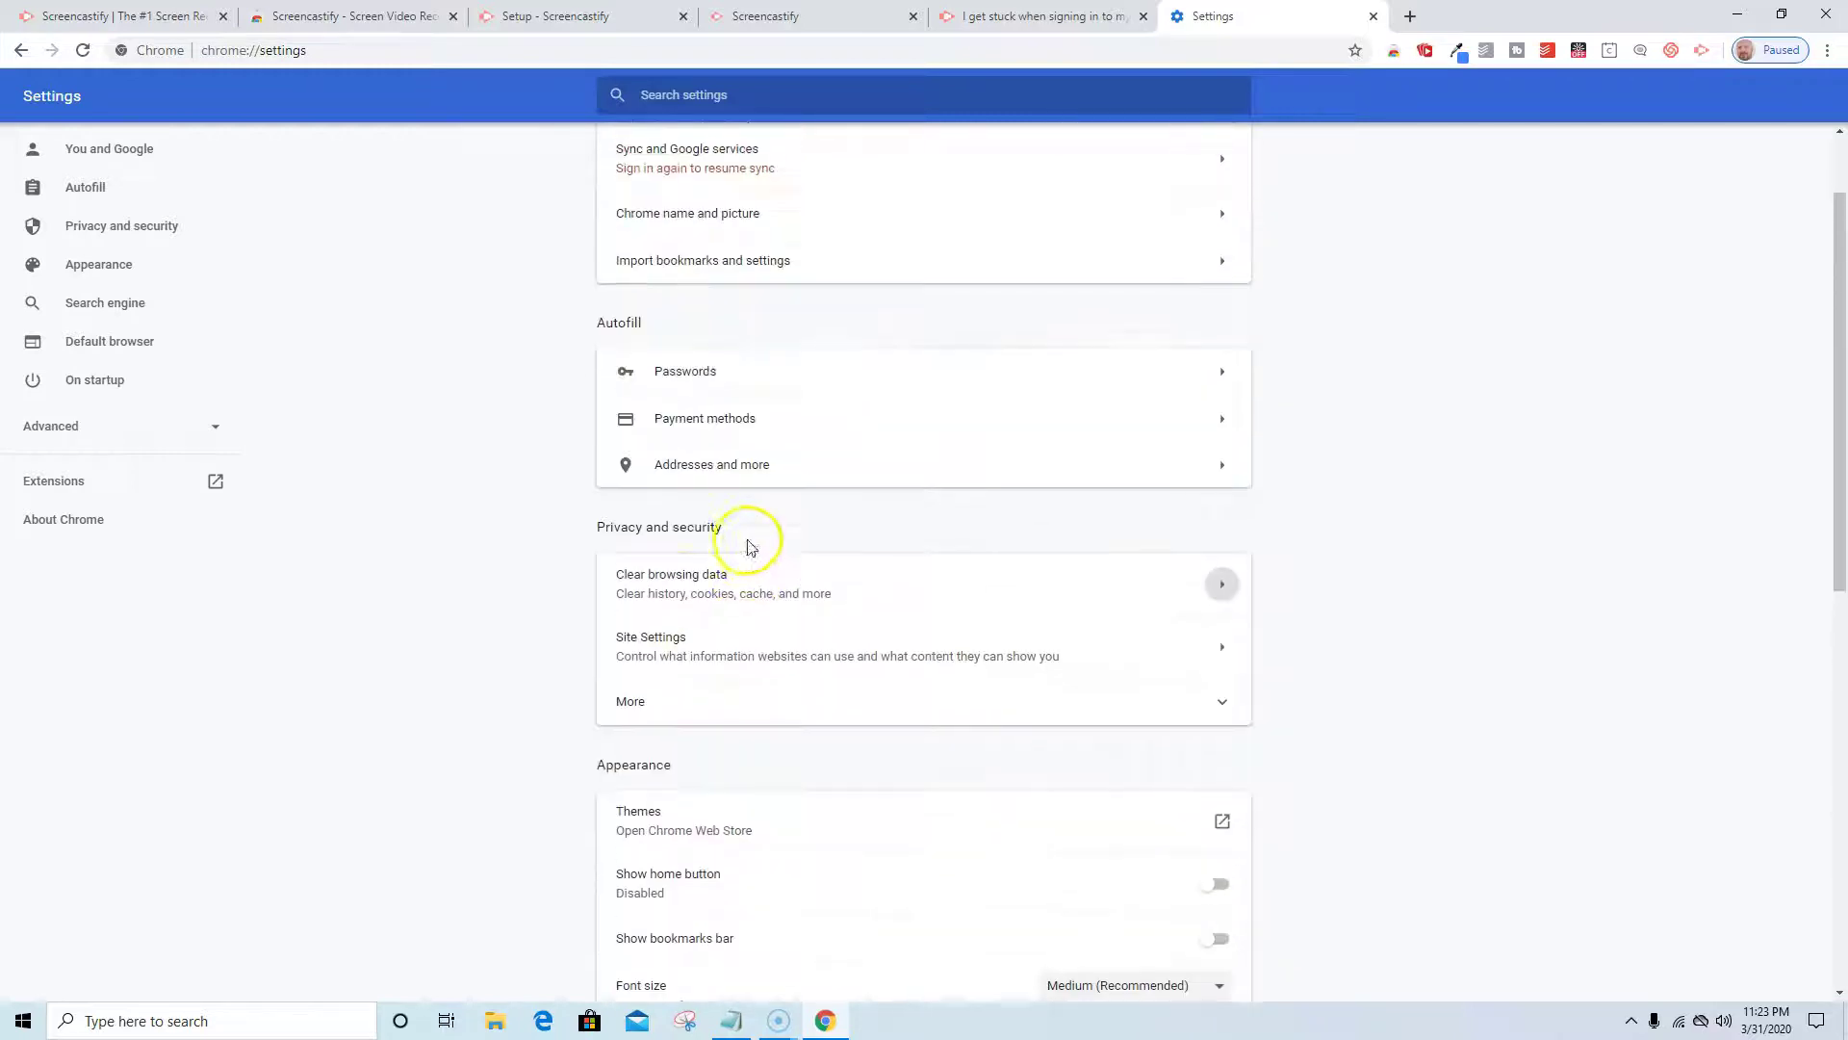
Turn off Block third-party cookies under Site Settings > Cookies and site data, then return to main settings.
{"action": "left_click", "coordinate": [638, 701]}
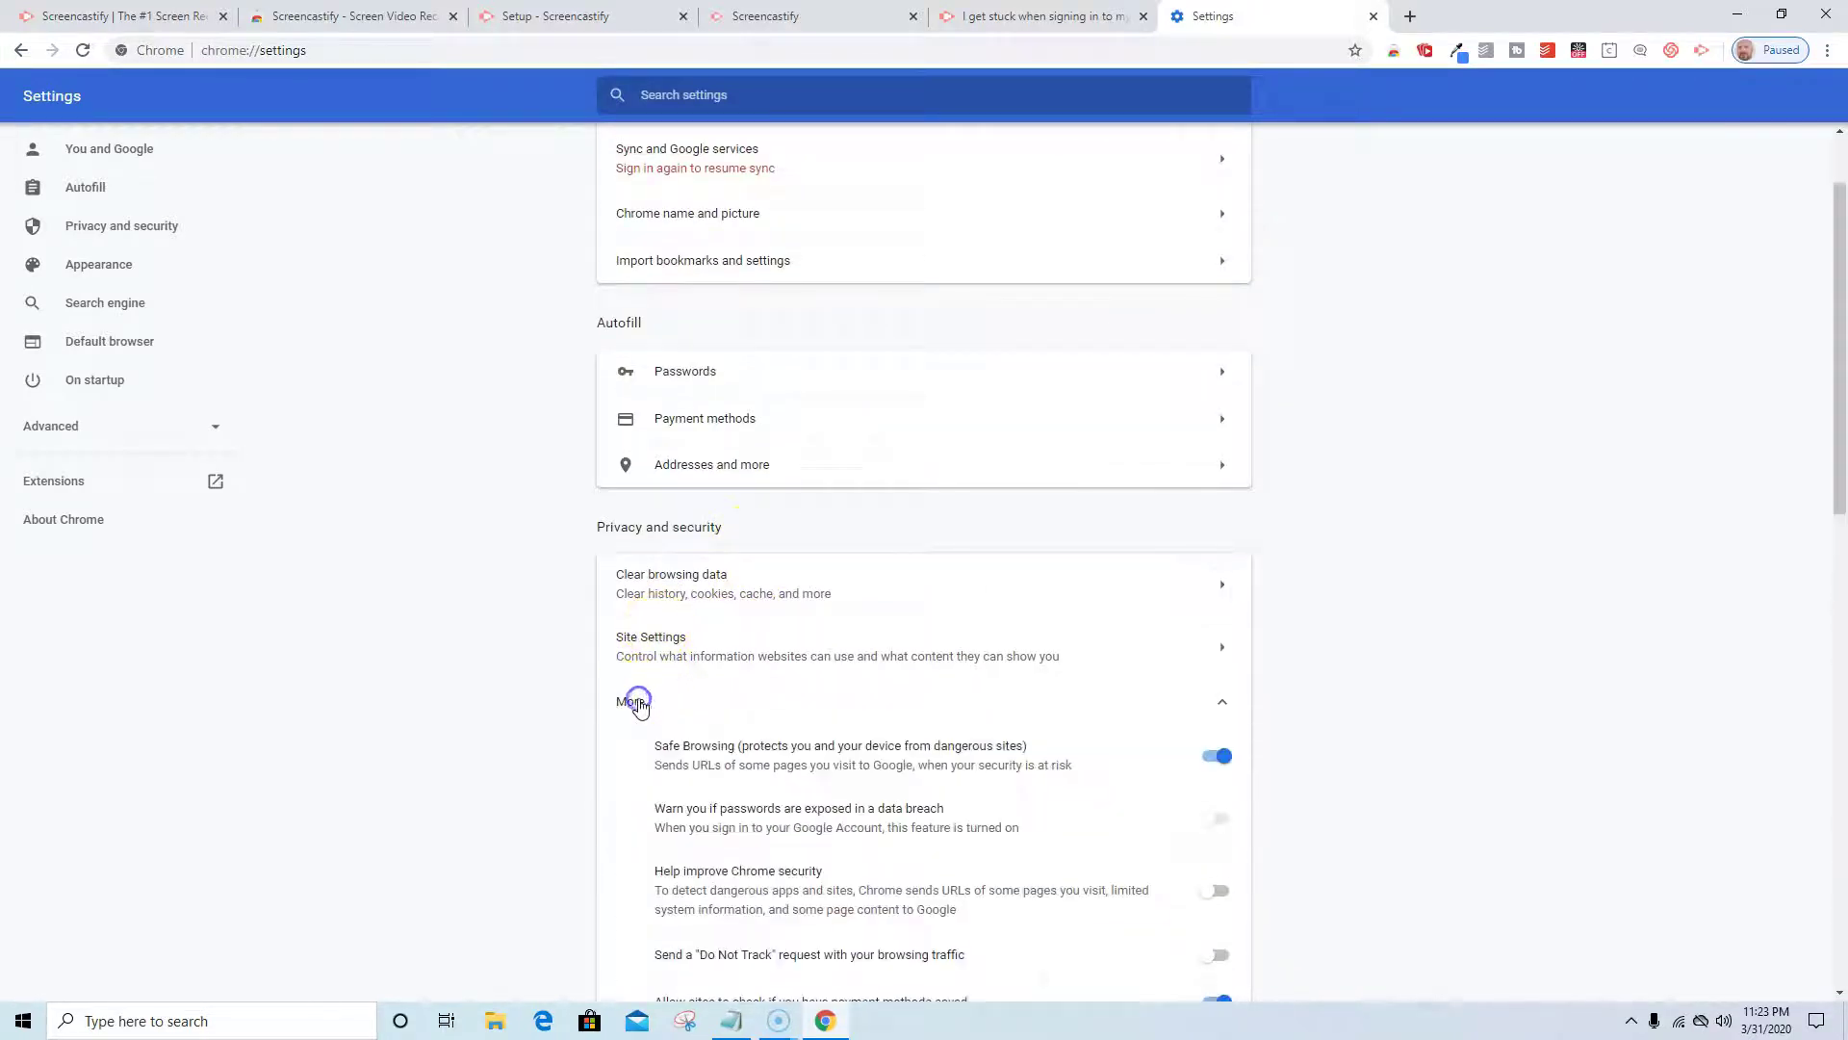
{"action": "scroll", "coordinate": [722, 626], "scroll_direction": "down", "scroll_amount": 4}
{"action": "scroll", "coordinate": [722, 626], "scroll_direction": "up", "scroll_amount": 1}
{"action": "scroll", "coordinate": [722, 626], "scroll_direction": "up", "scroll_amount": 1}
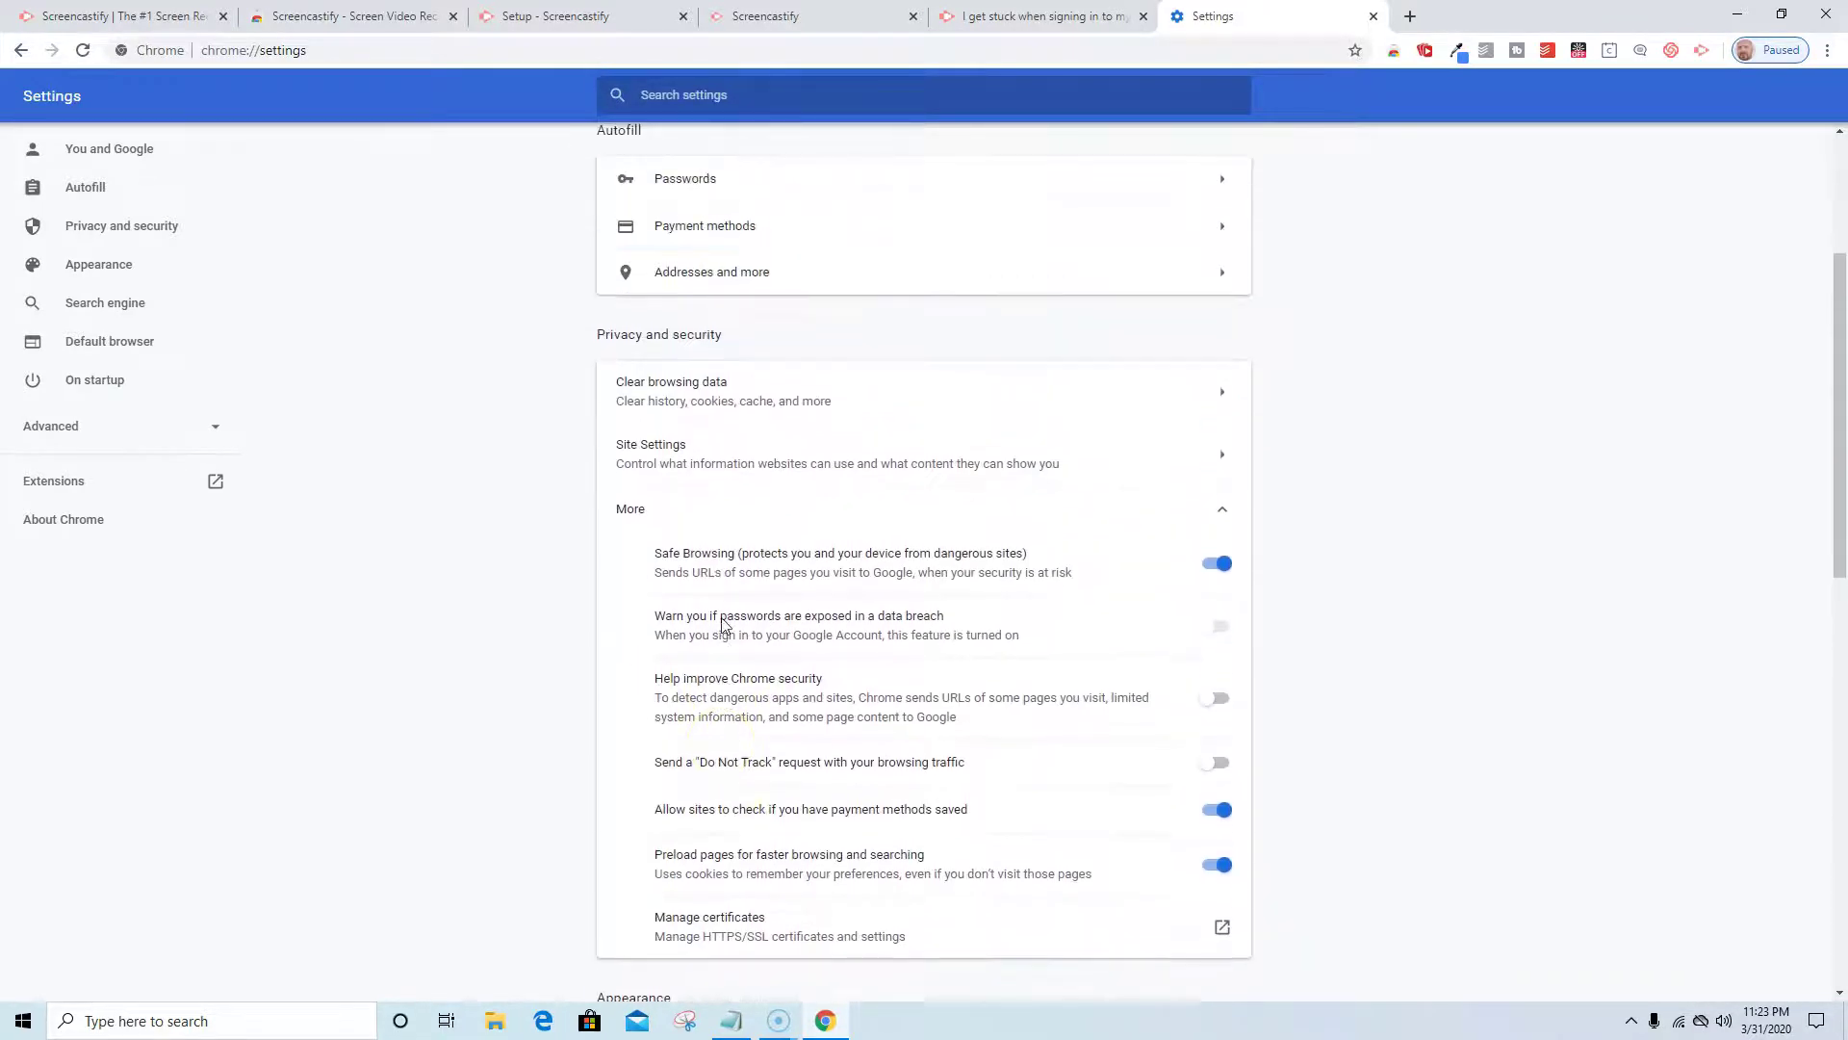
{"action": "left_click", "coordinate": [686, 465]}
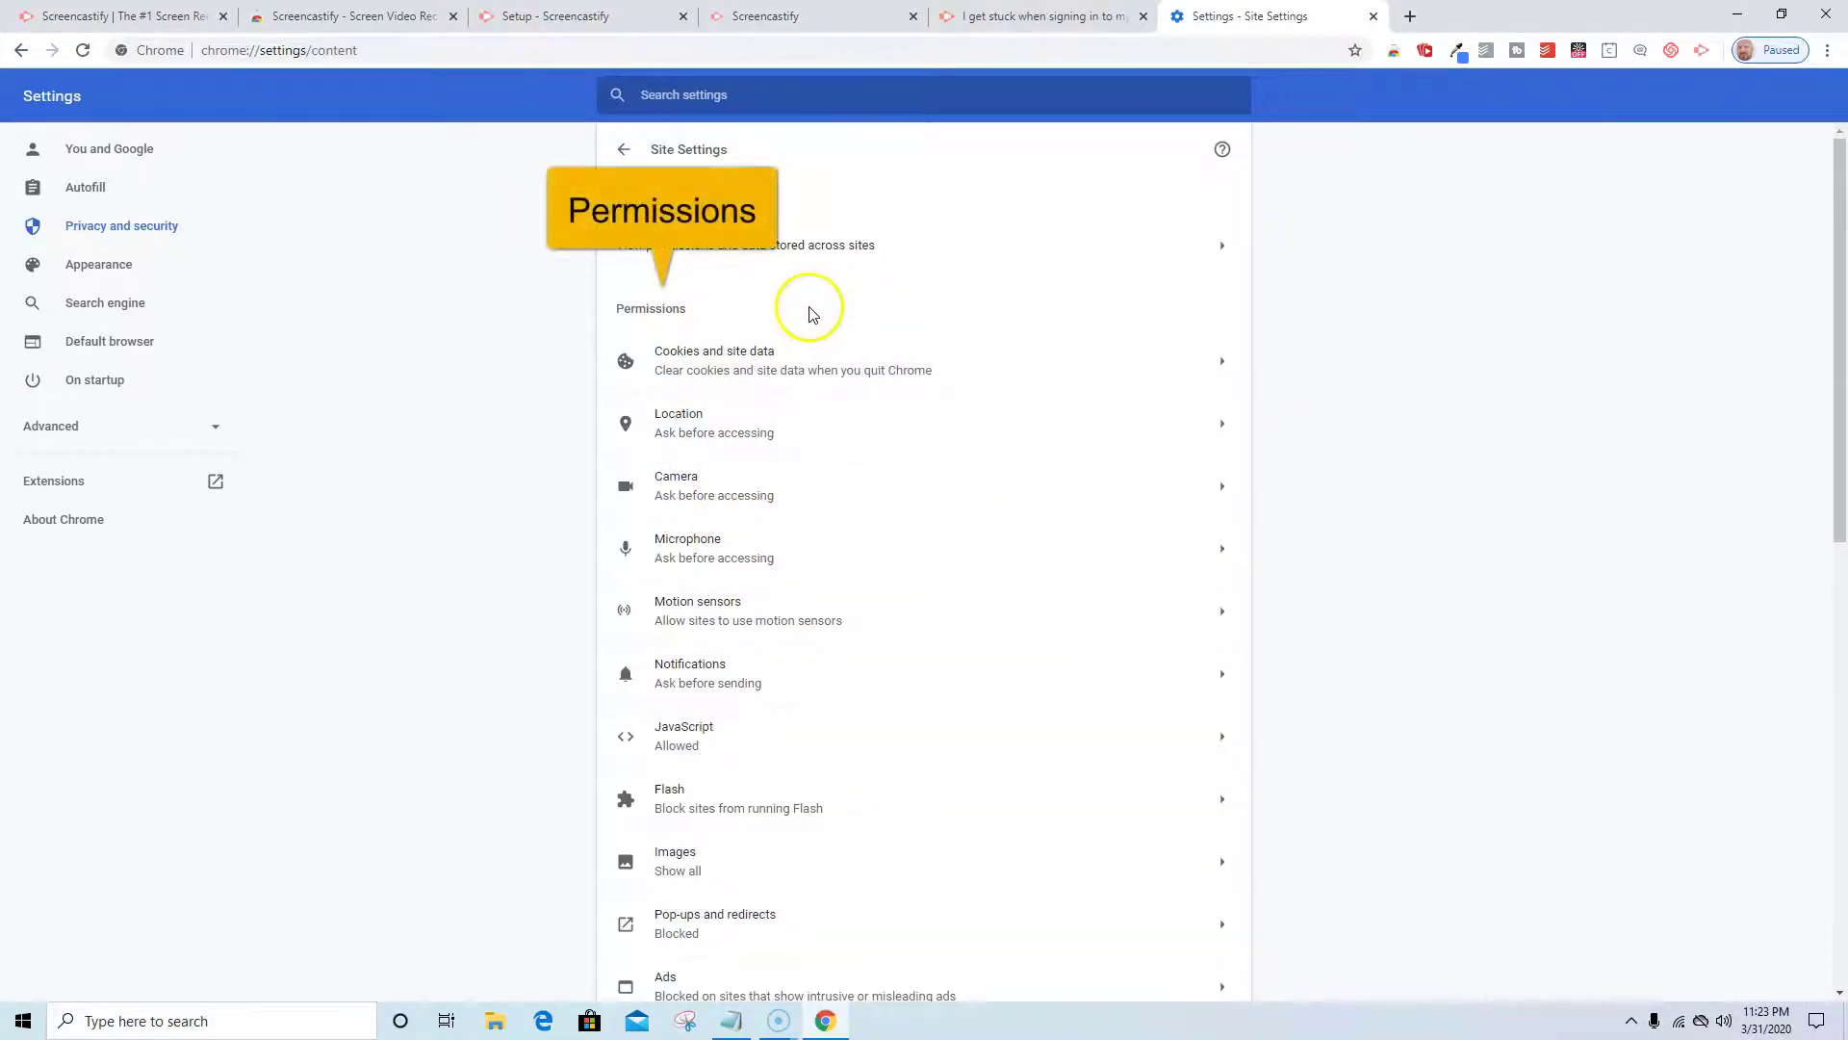
{"action": "left_click", "coordinate": [1222, 363]}
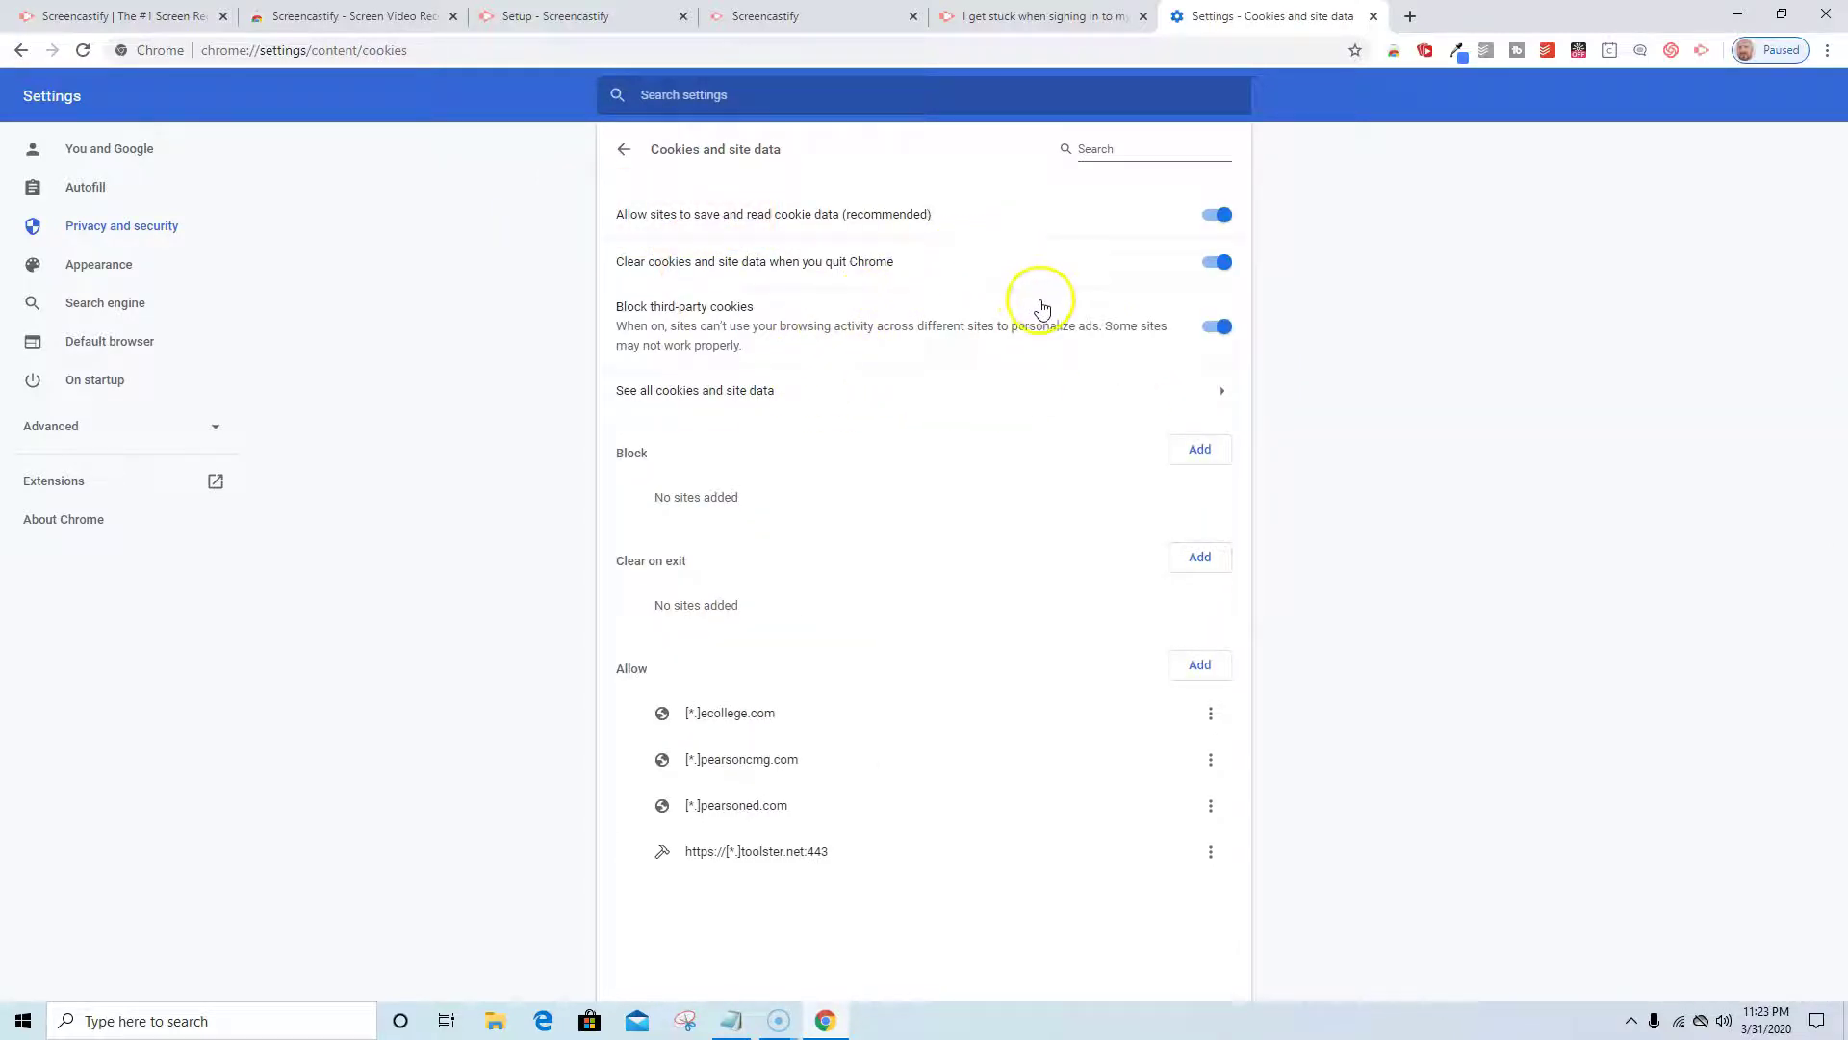
{"action": "left_click", "coordinate": [1217, 326]}
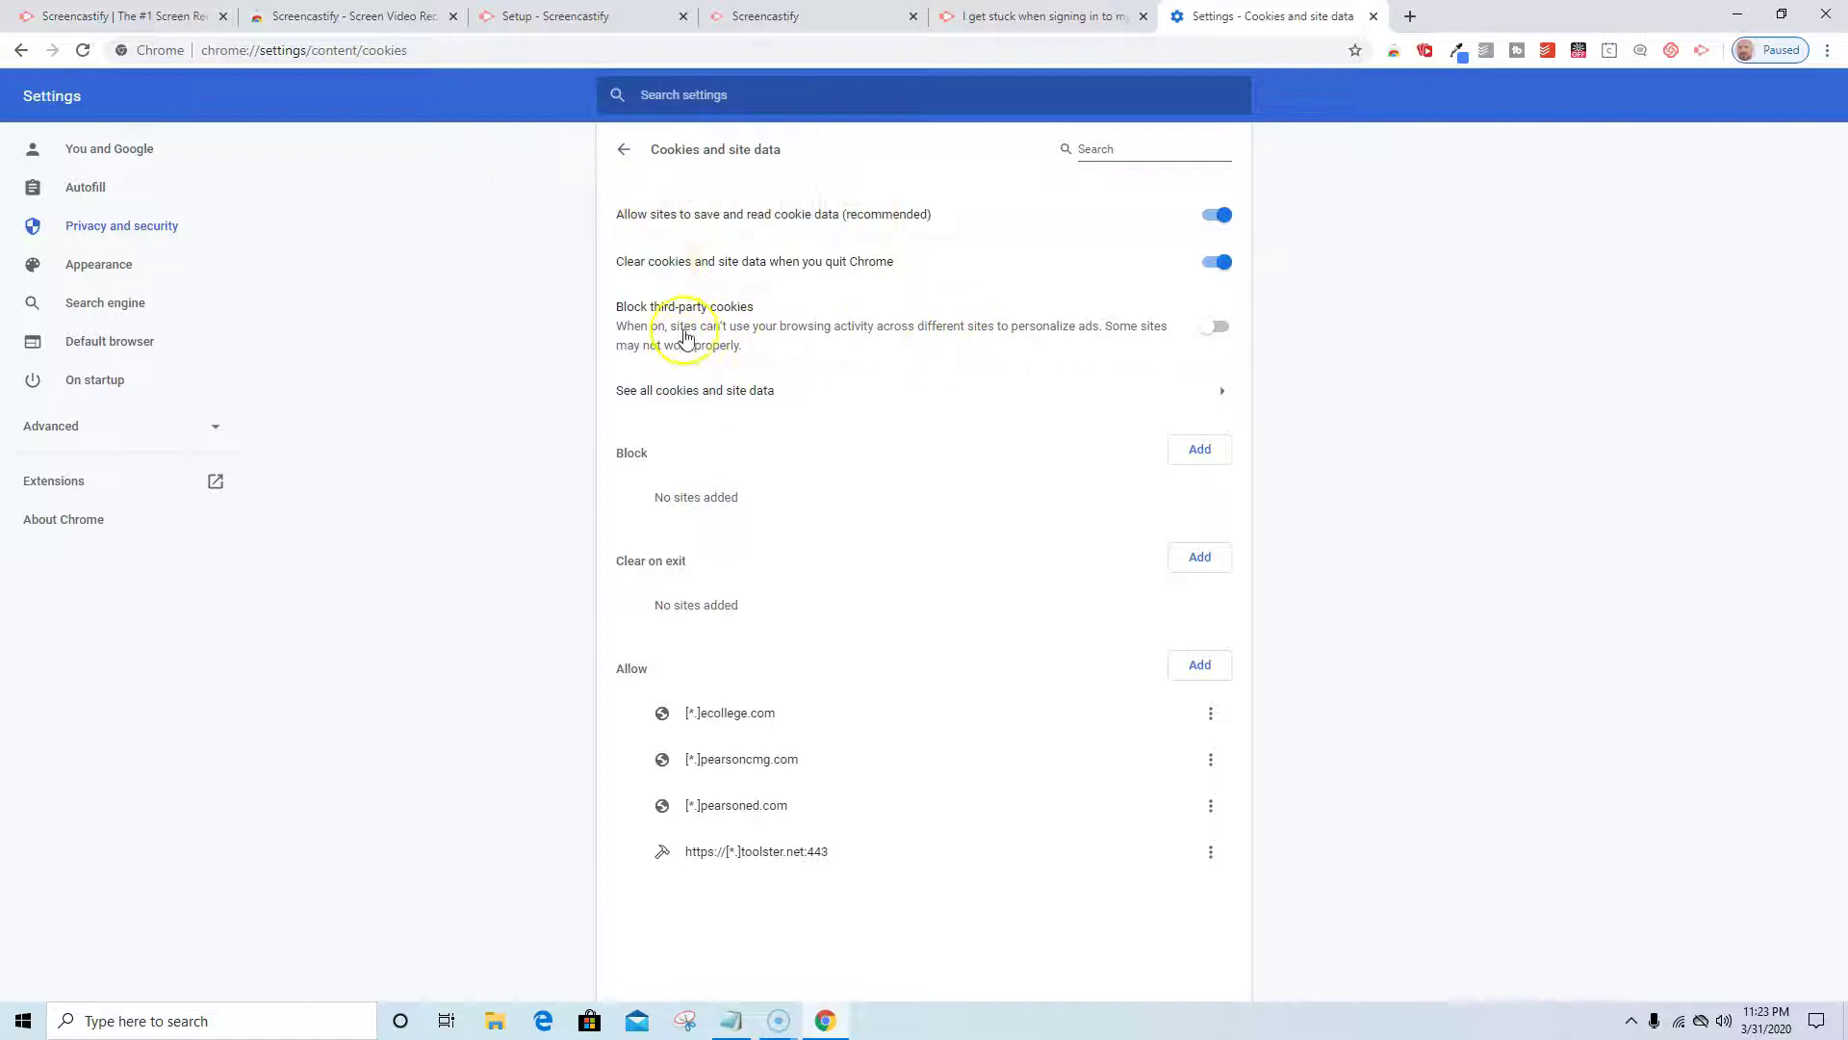
{"action": "left_click", "coordinate": [625, 150]}
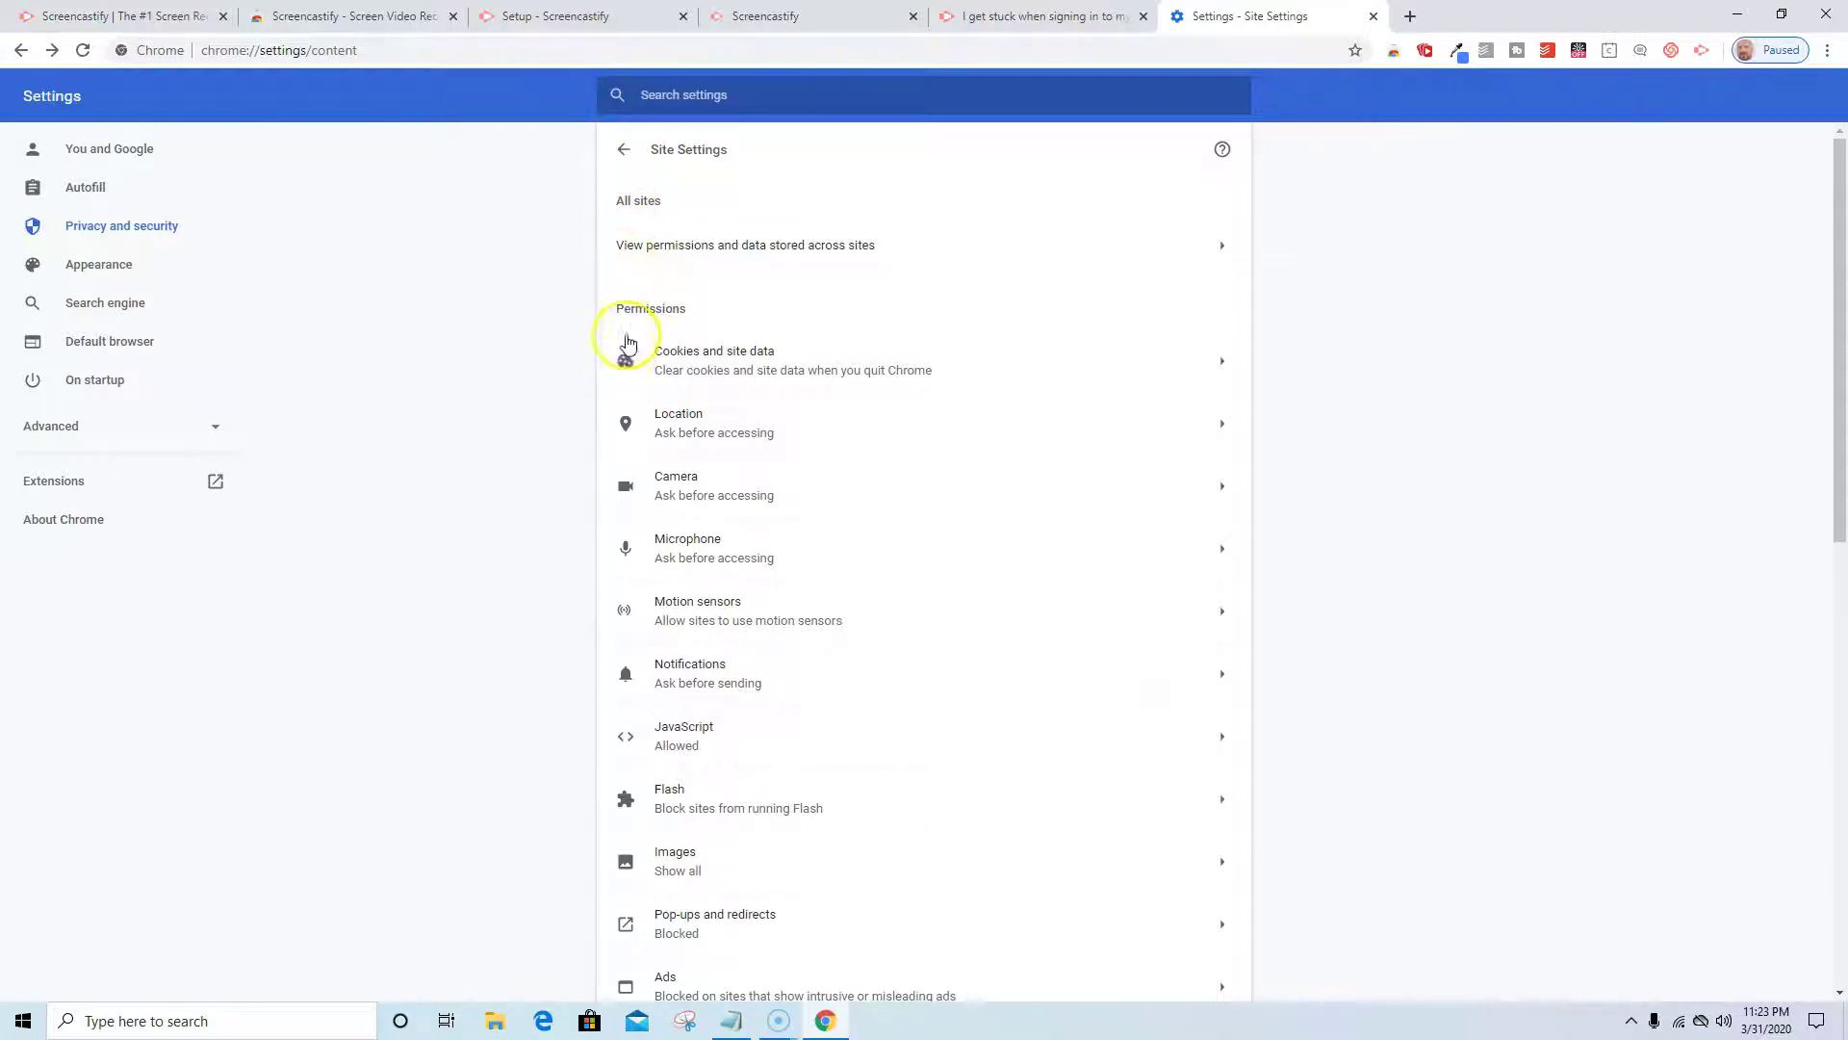
{"action": "left_click", "coordinate": [624, 150]}
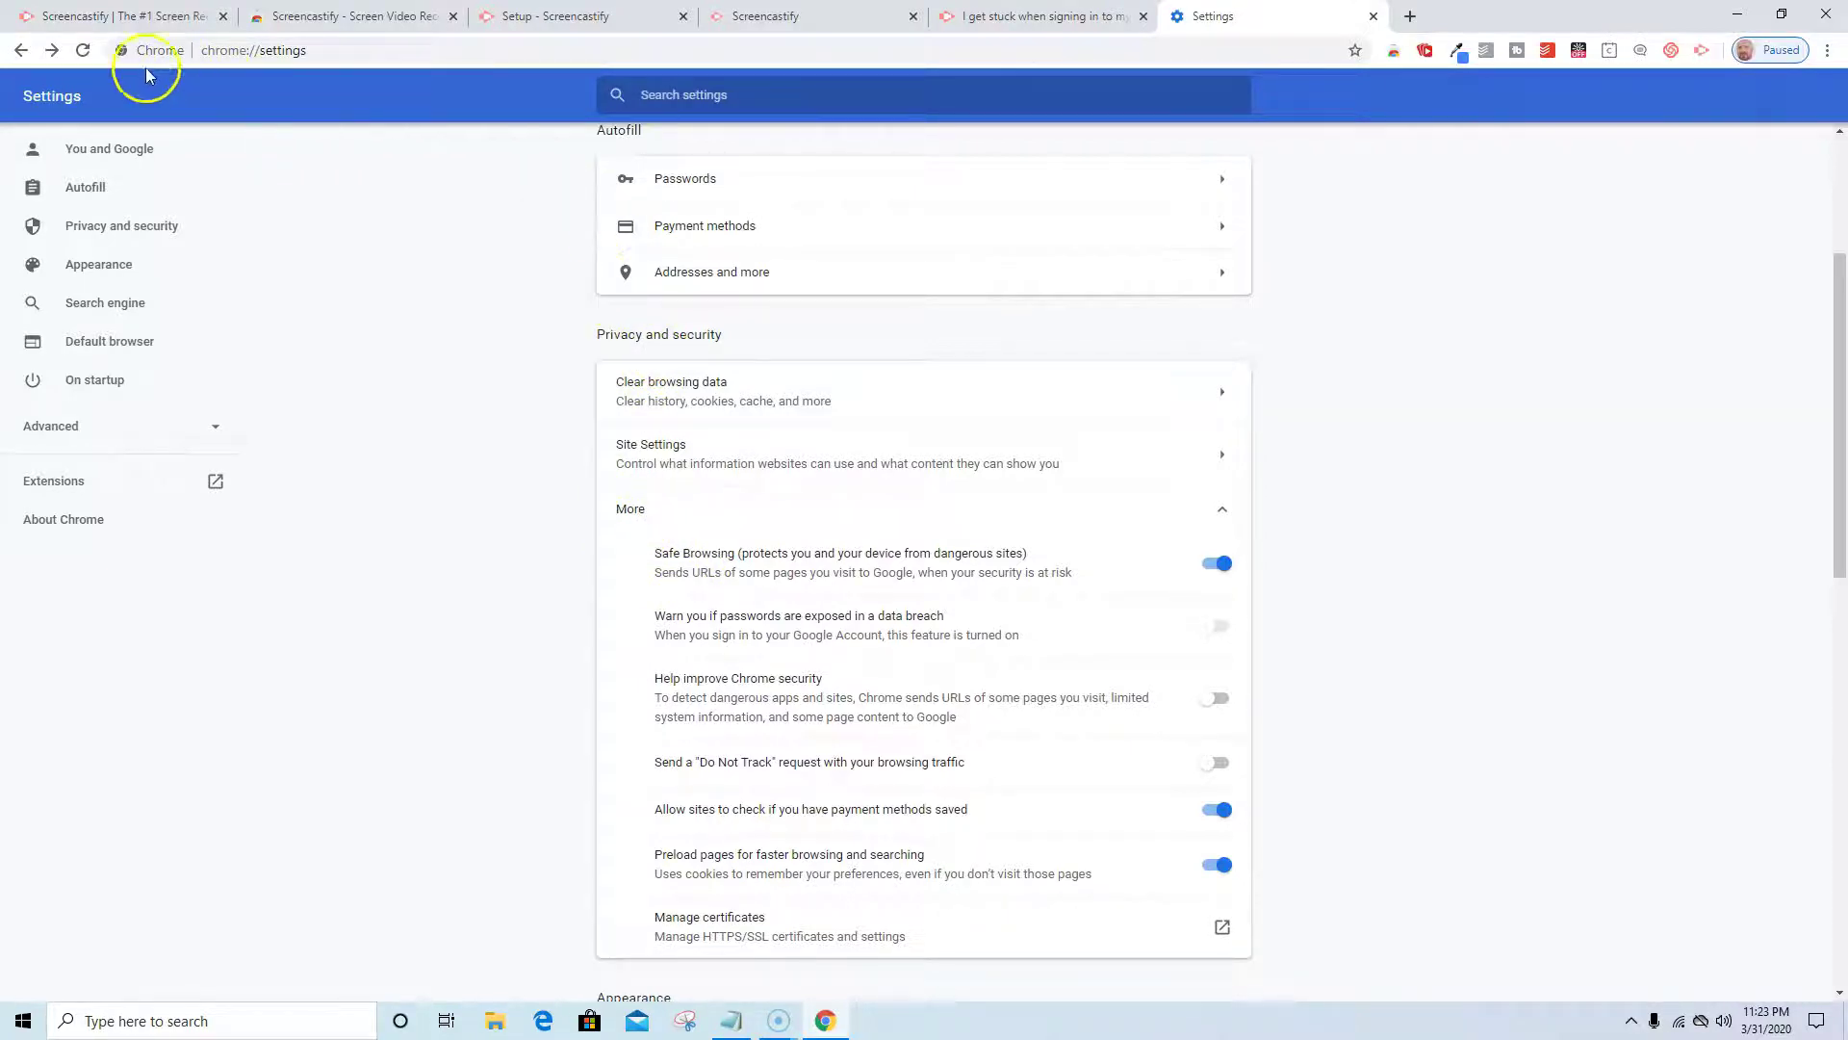
Return to the Screencastify sign-in page and reload it.
{"action": "left_click", "coordinate": [1059, 16]}
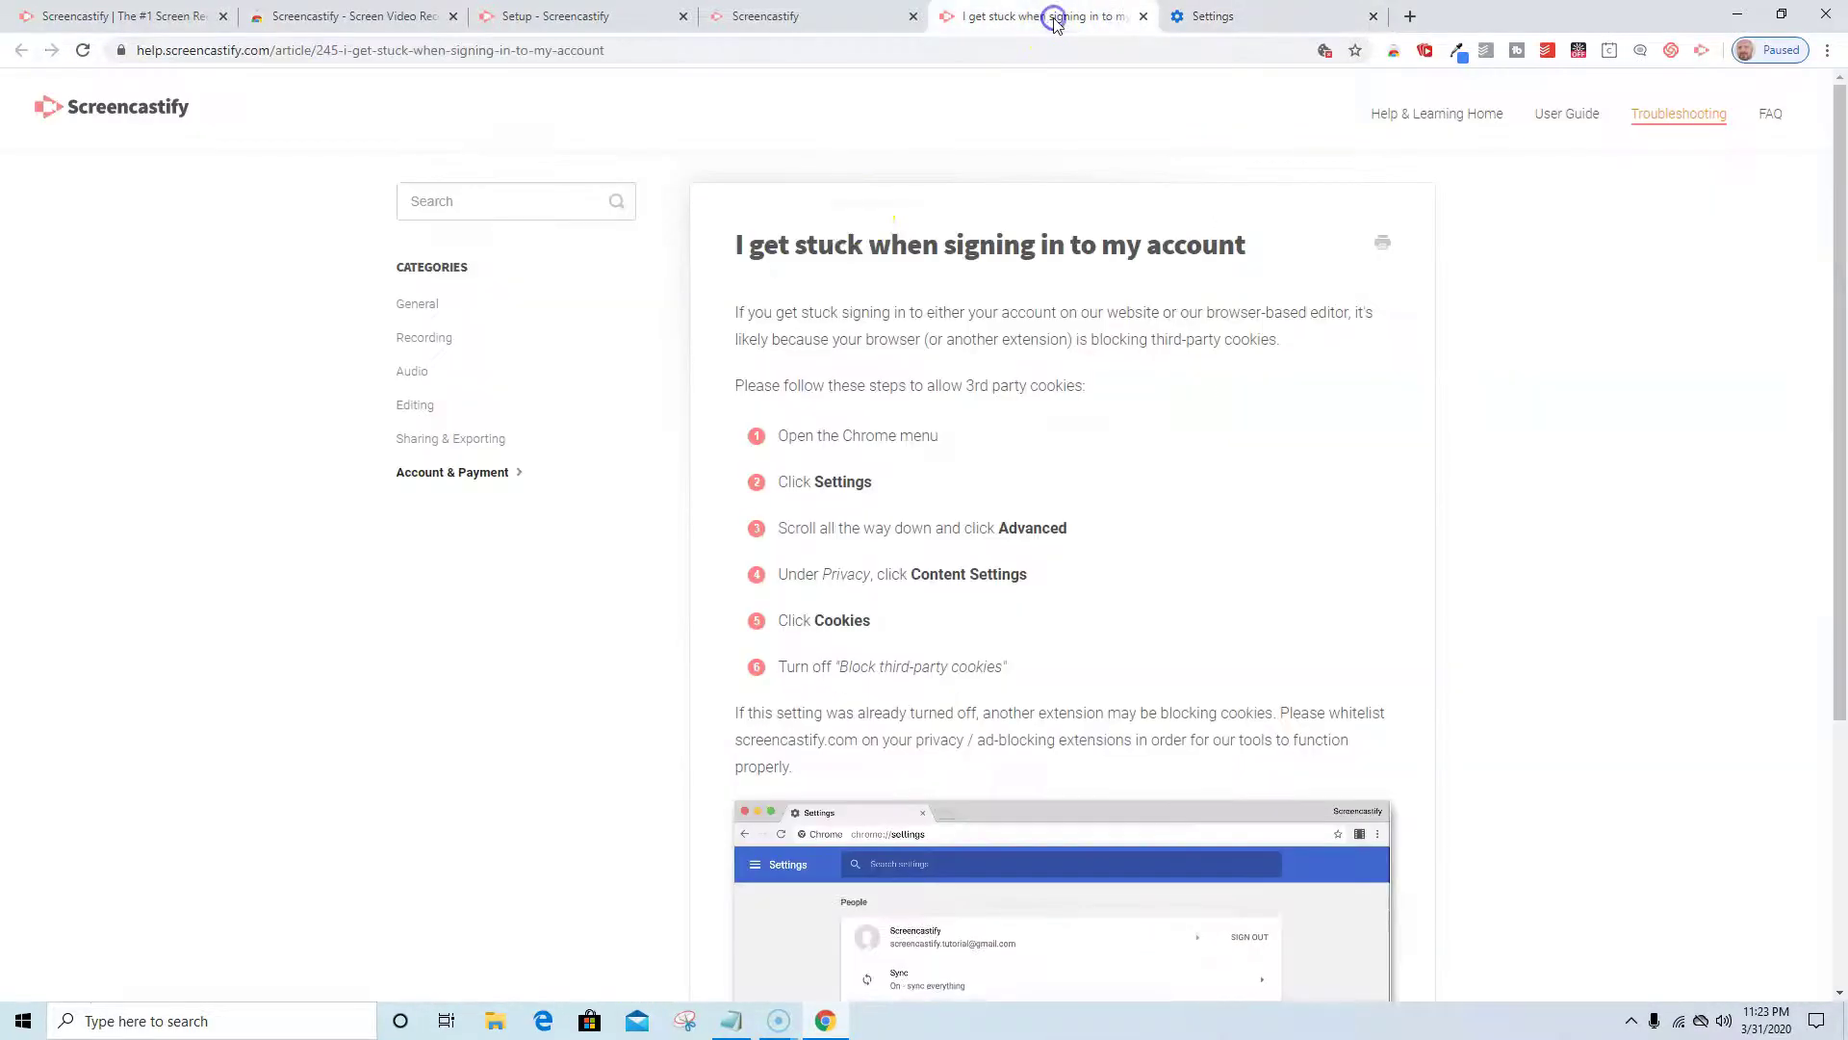
{"action": "left_click", "coordinate": [770, 16]}
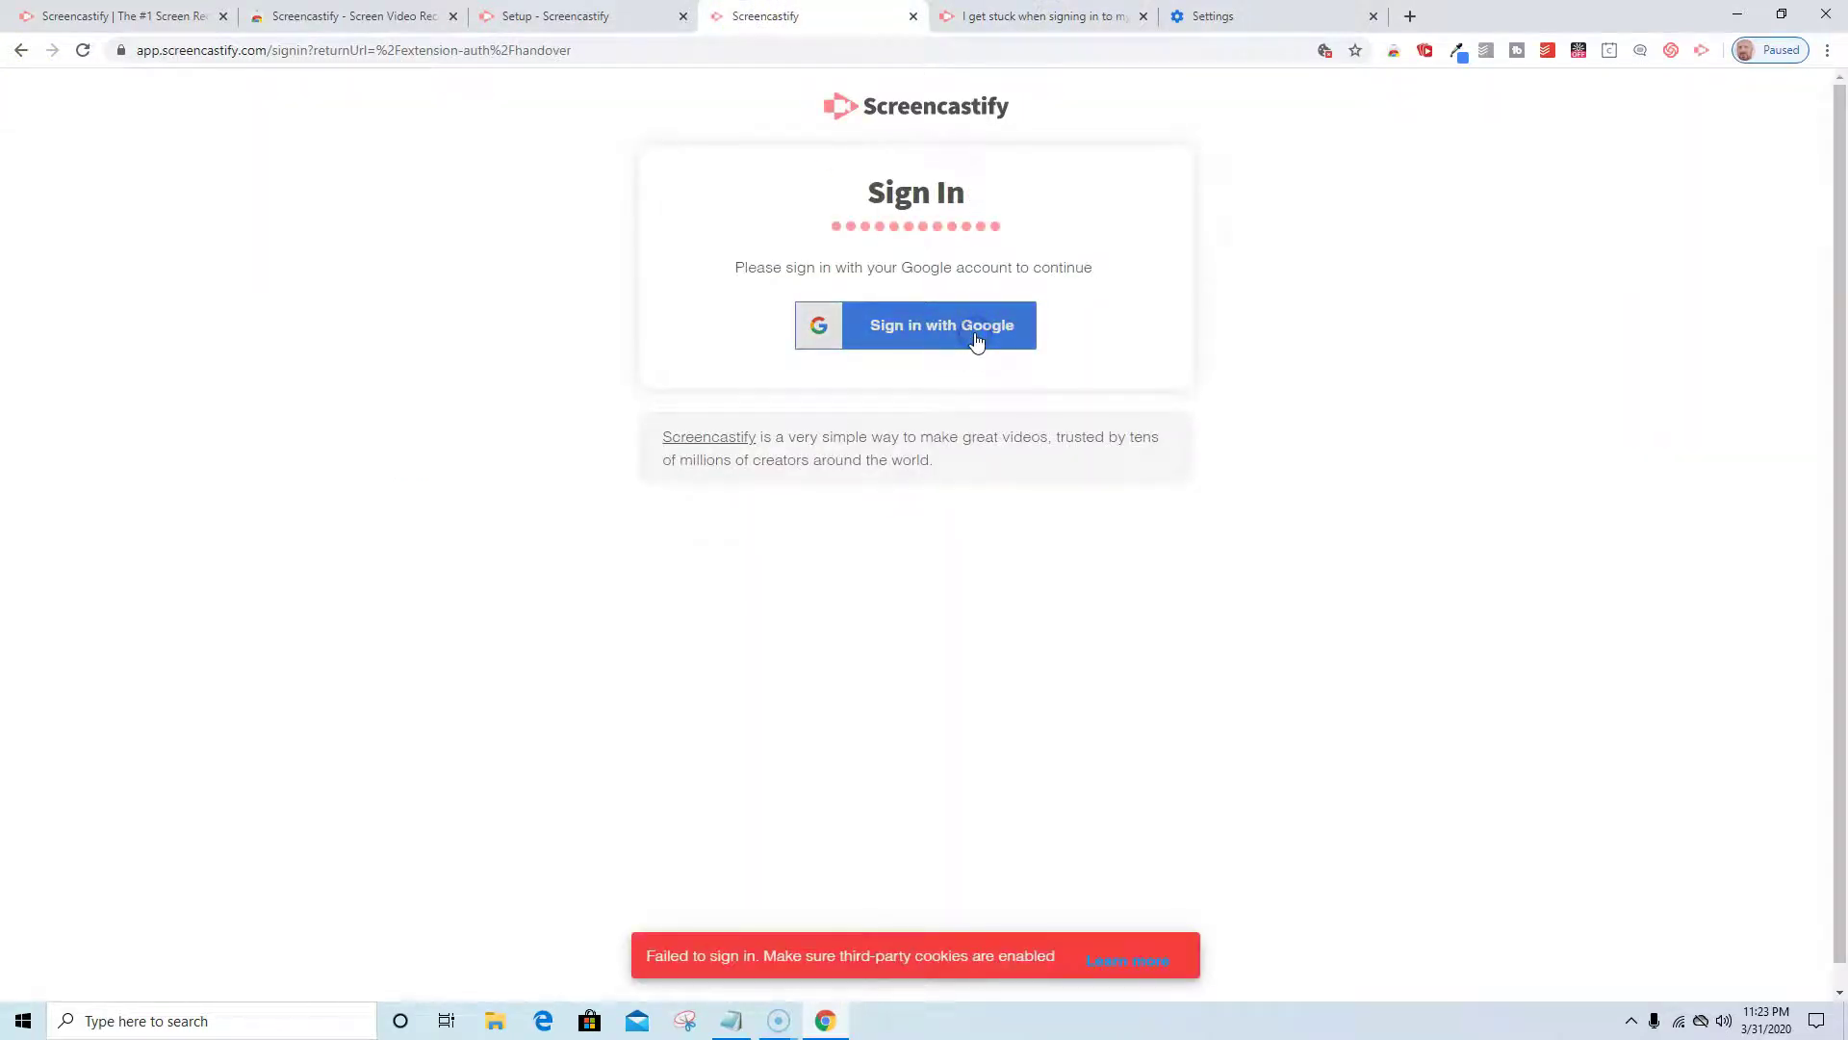
{"action": "left_click", "coordinate": [83, 50]}
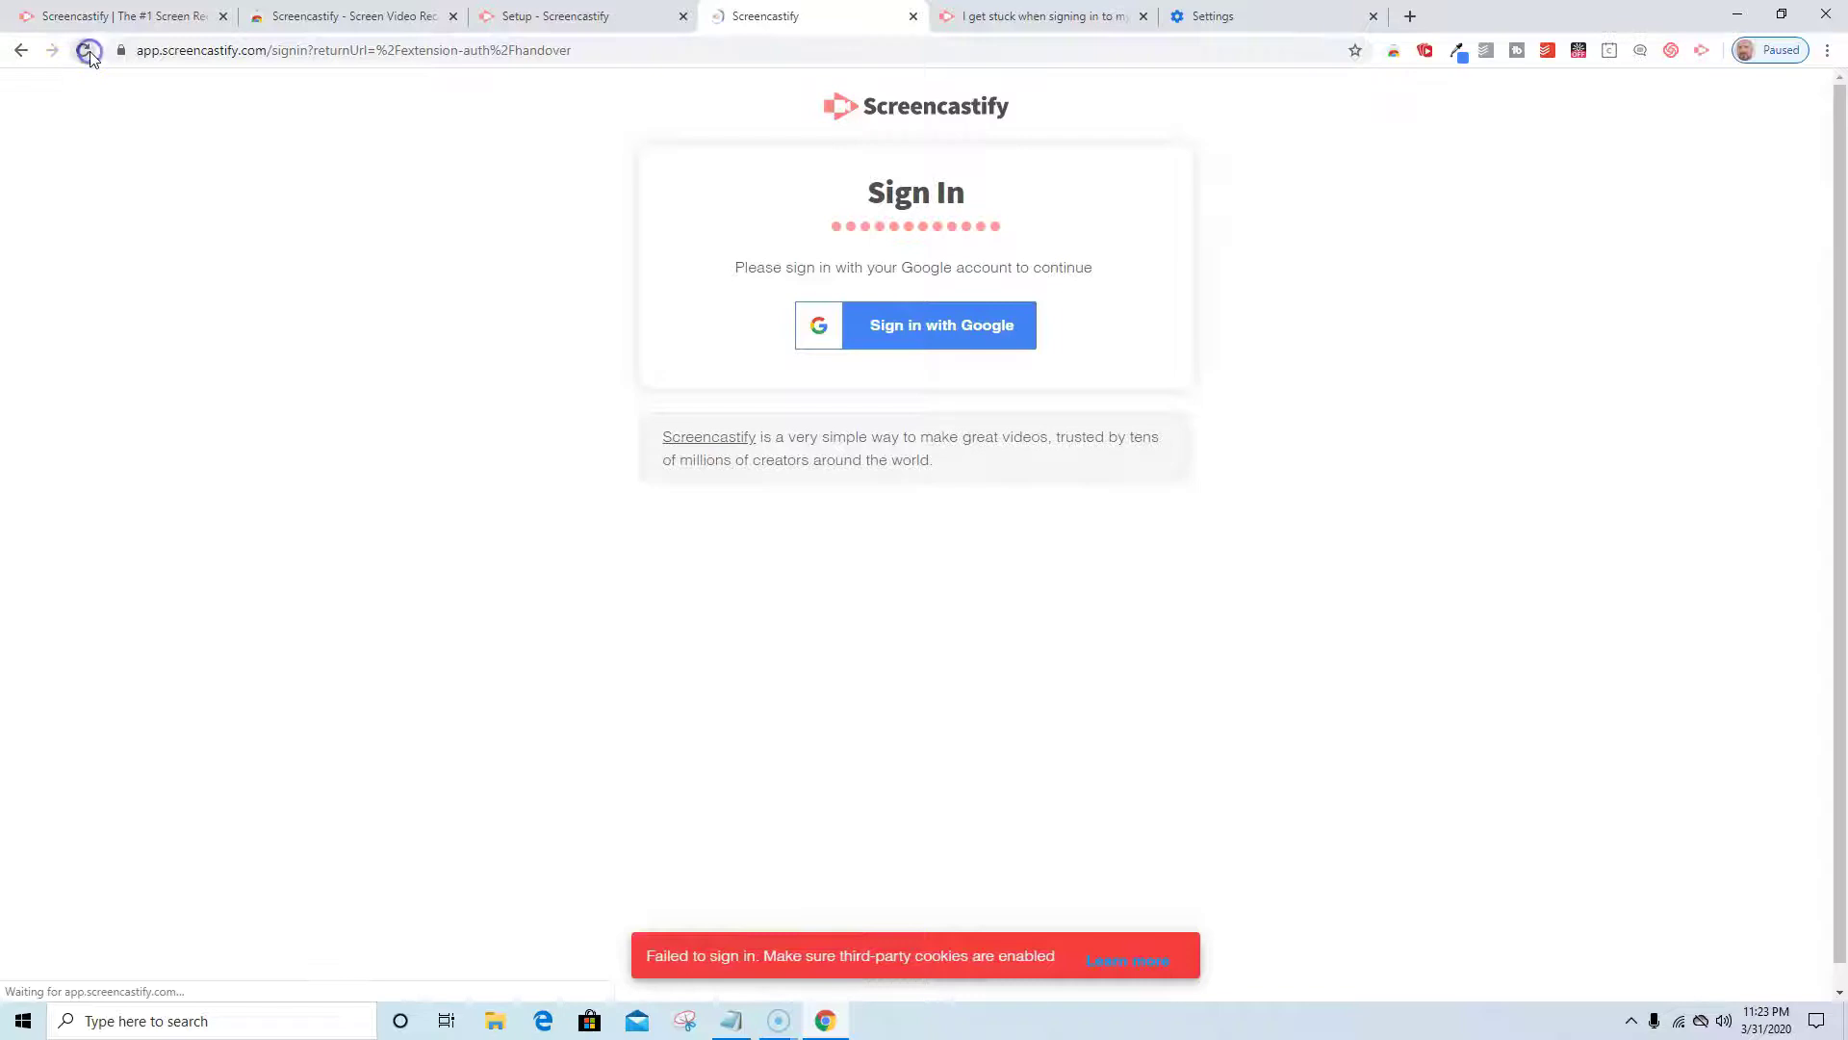
Sign in with a different saved Google account and its password, reaching the Drive consent screen.
{"action": "left_click", "coordinate": [942, 335]}
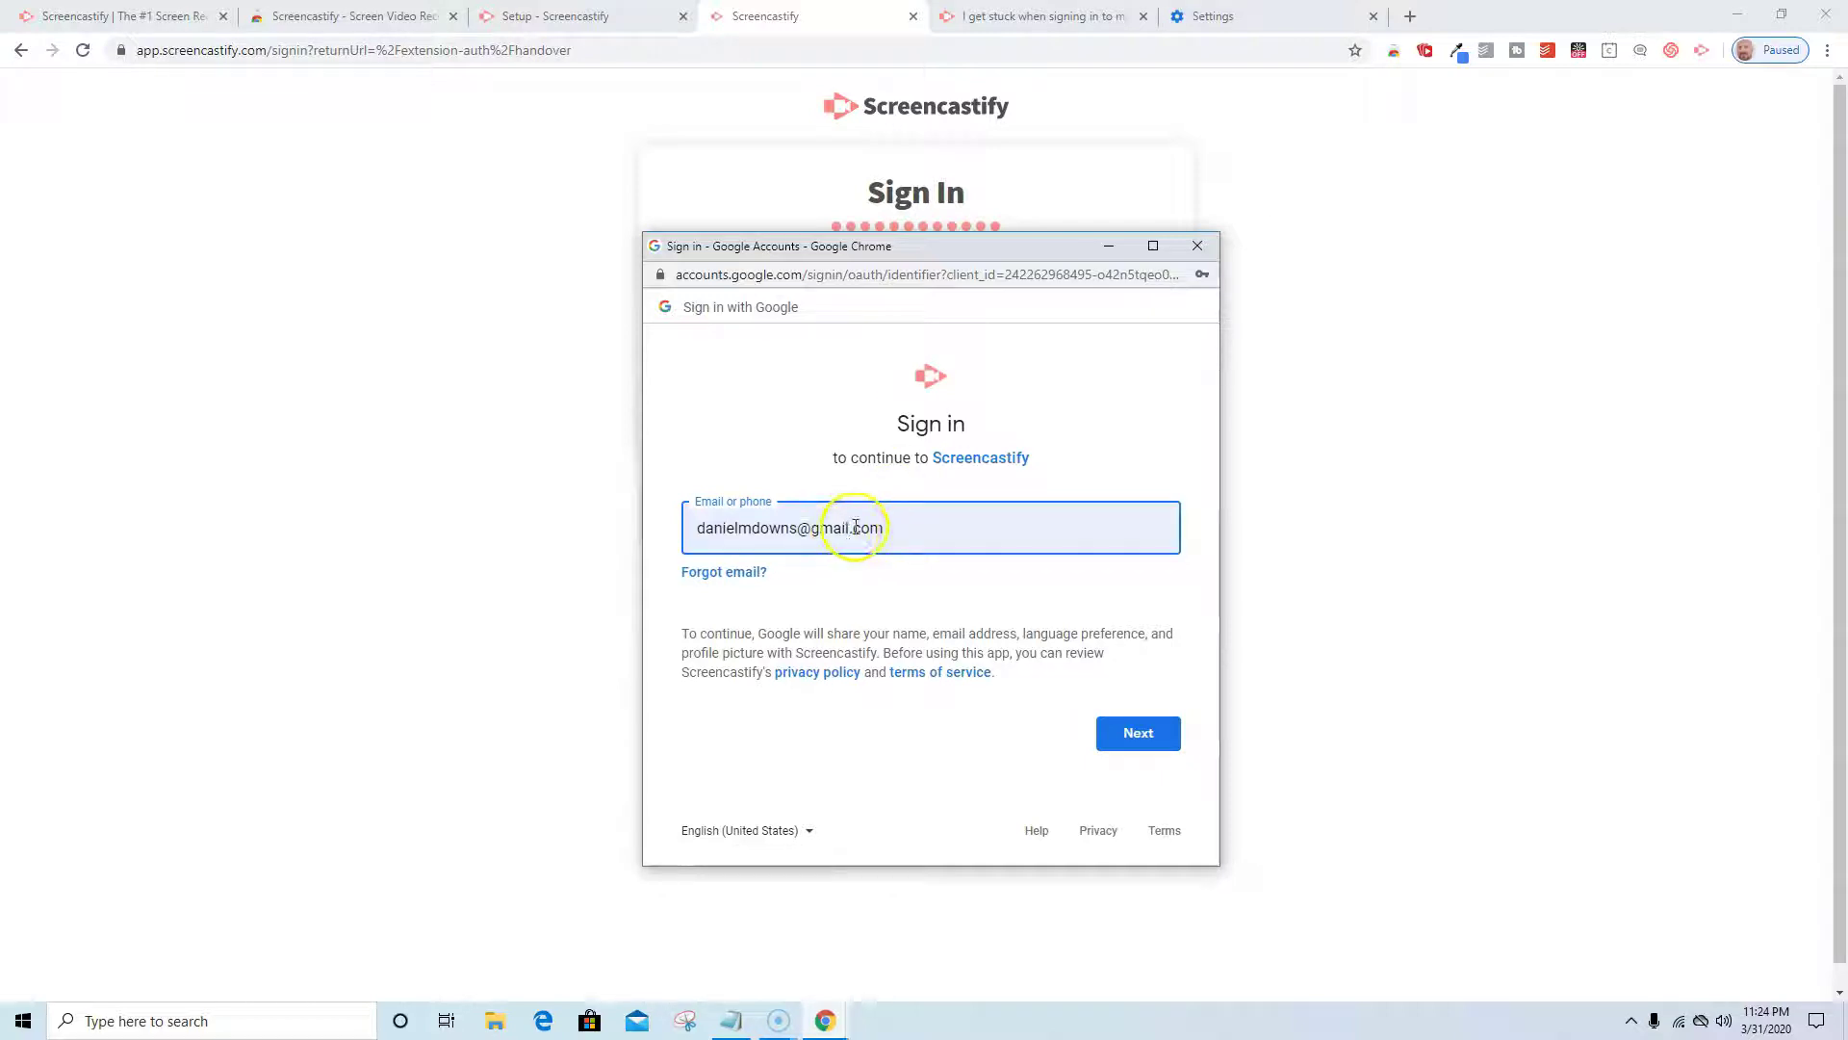
{"action": "key", "text": "BackSpace"}
{"action": "key", "text": "BackSpace"}
{"action": "key", "text": "BackSpace"}
{"action": "key", "text": "BackSpace"}
{"action": "key", "text": "BackSpace"}
{"action": "key", "text": "BackSpace"}
{"action": "key", "text": "BackSpace"}
{"action": "key", "text": "BackSpace"}
{"action": "key", "text": "BackSpace"}
{"action": "key", "text": "BackSpace"}
{"action": "key", "text": "BackSpace"}
{"action": "key", "text": "BackSpace"}
{"action": "key", "text": "BackSpace"}
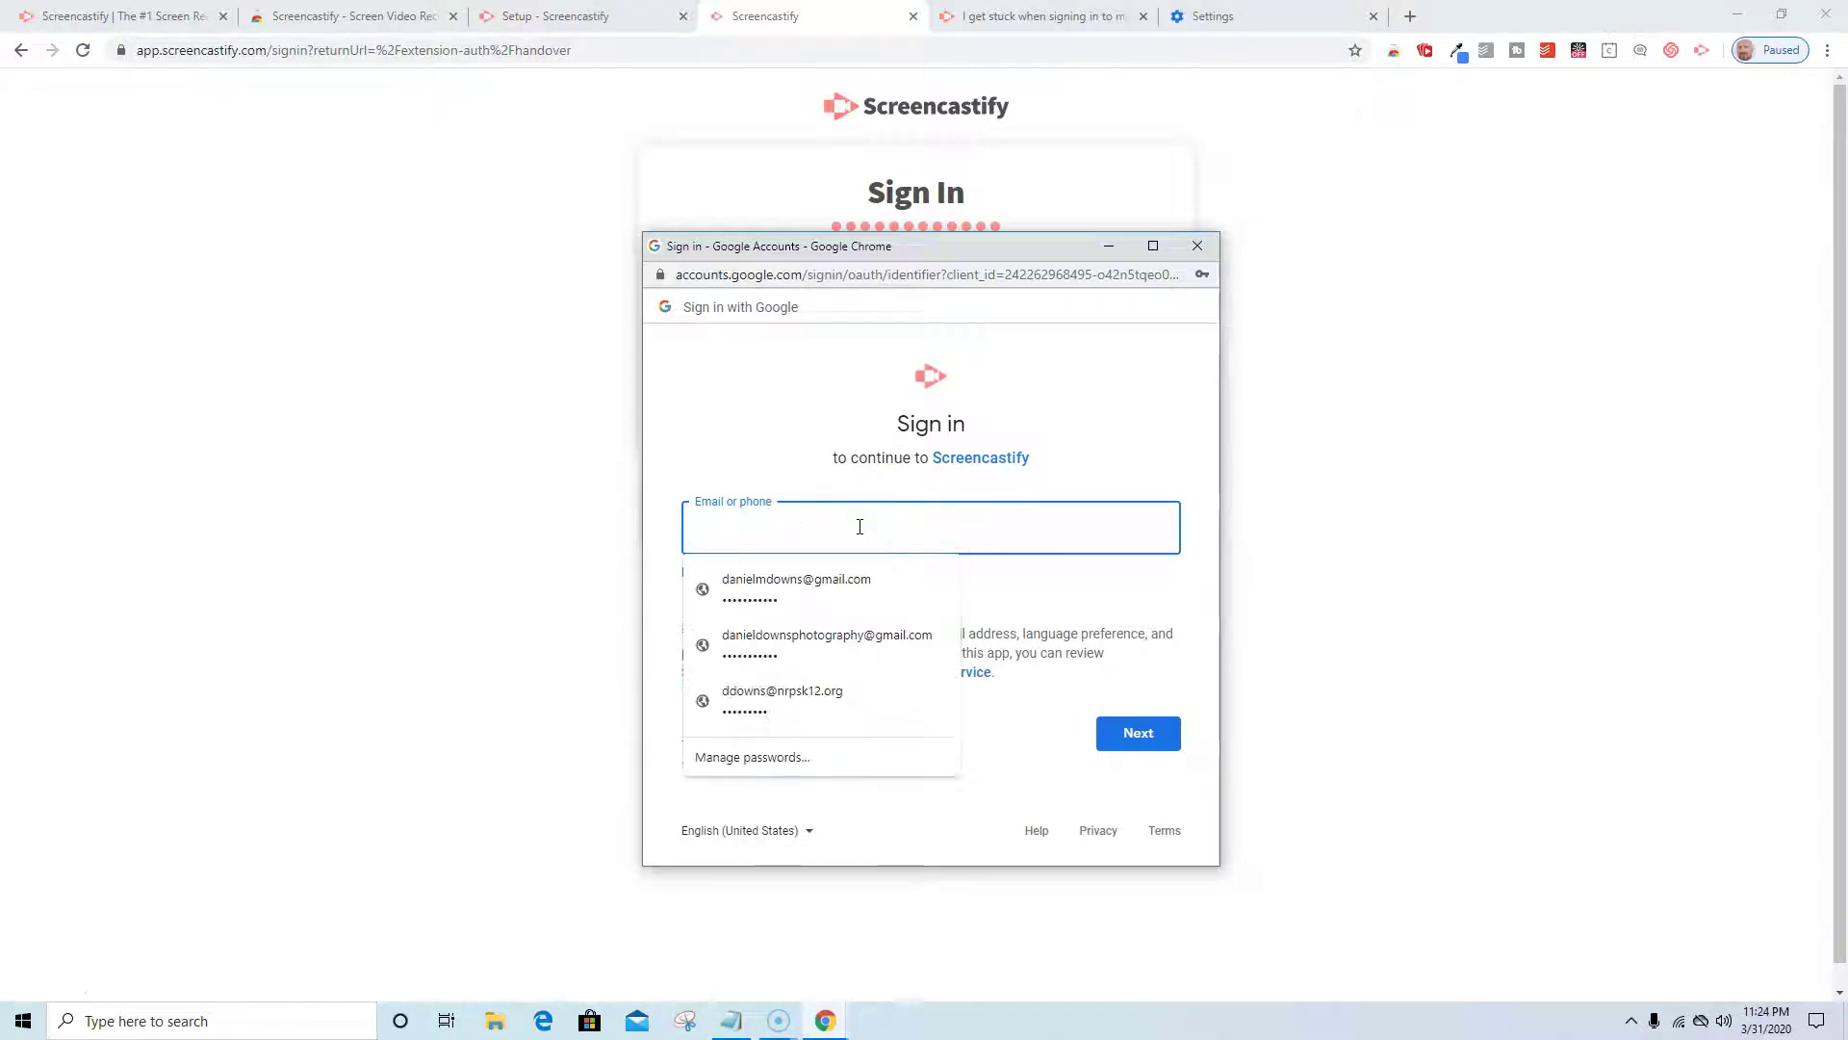
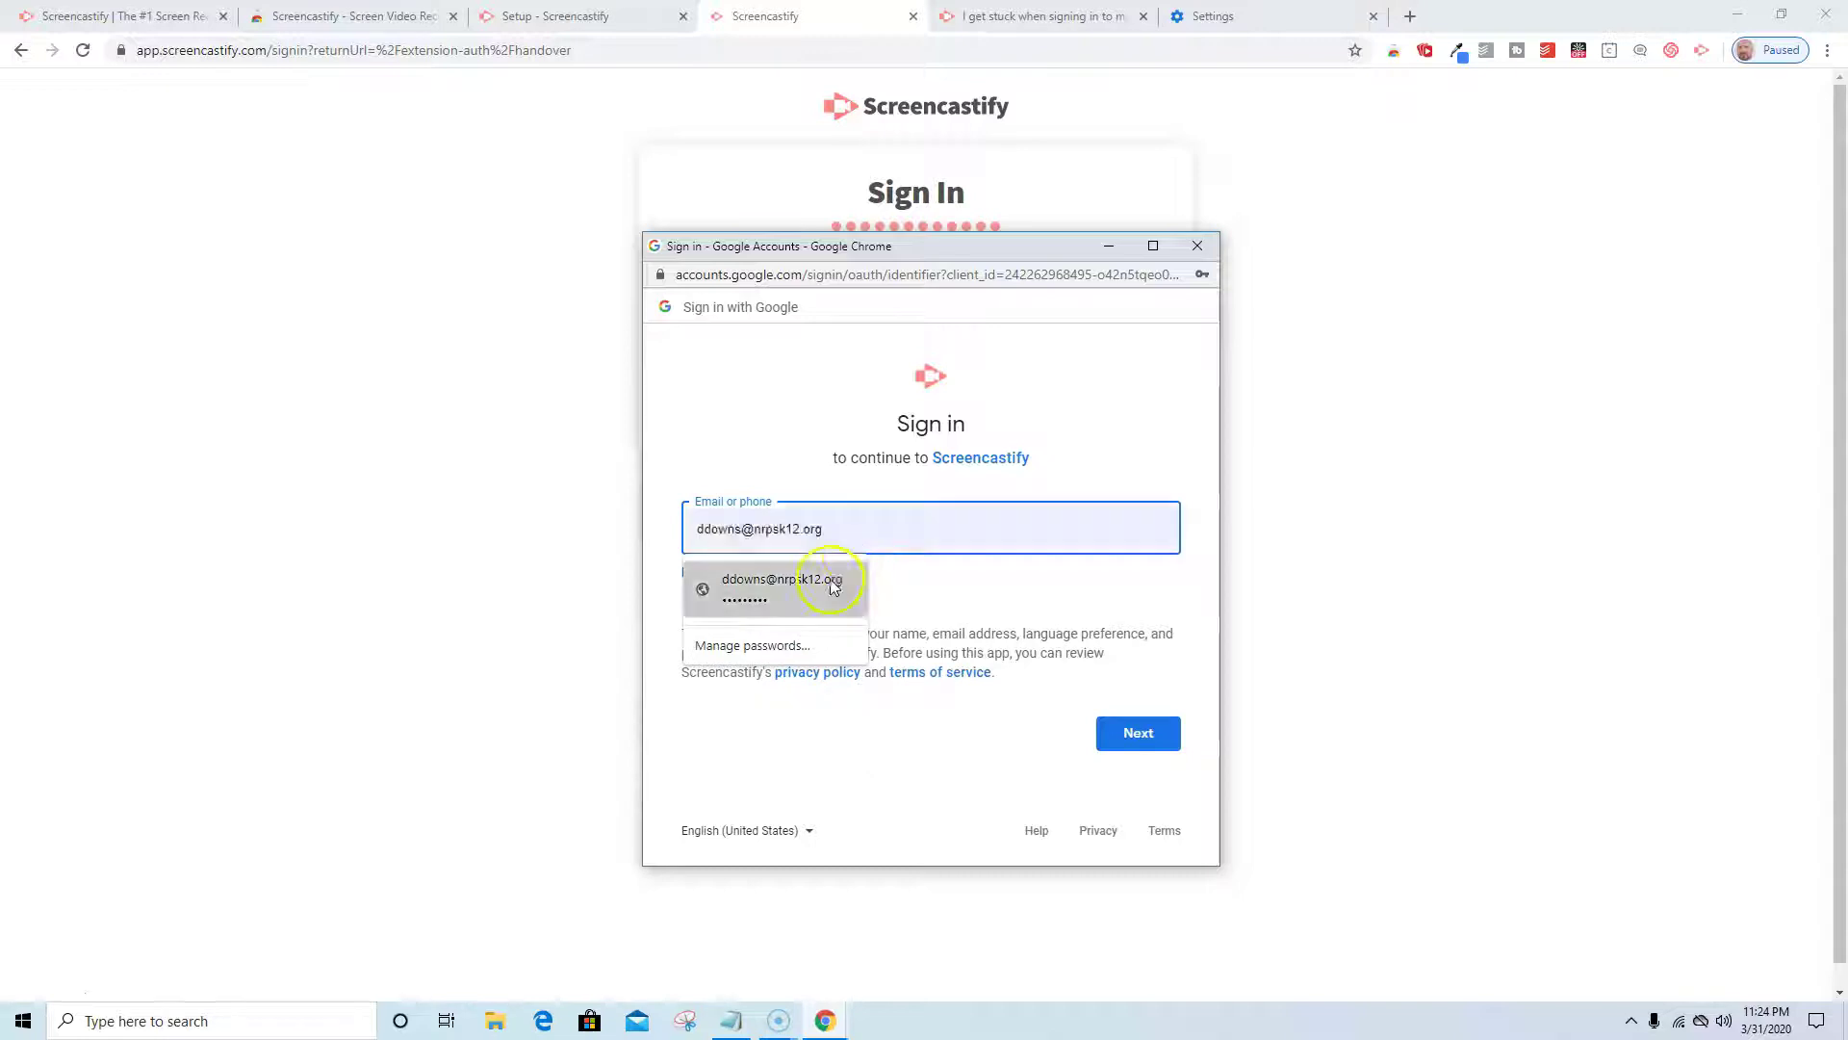
{"action": "left_click", "coordinate": [832, 582]}
{"action": "left_click", "coordinate": [1136, 734]}
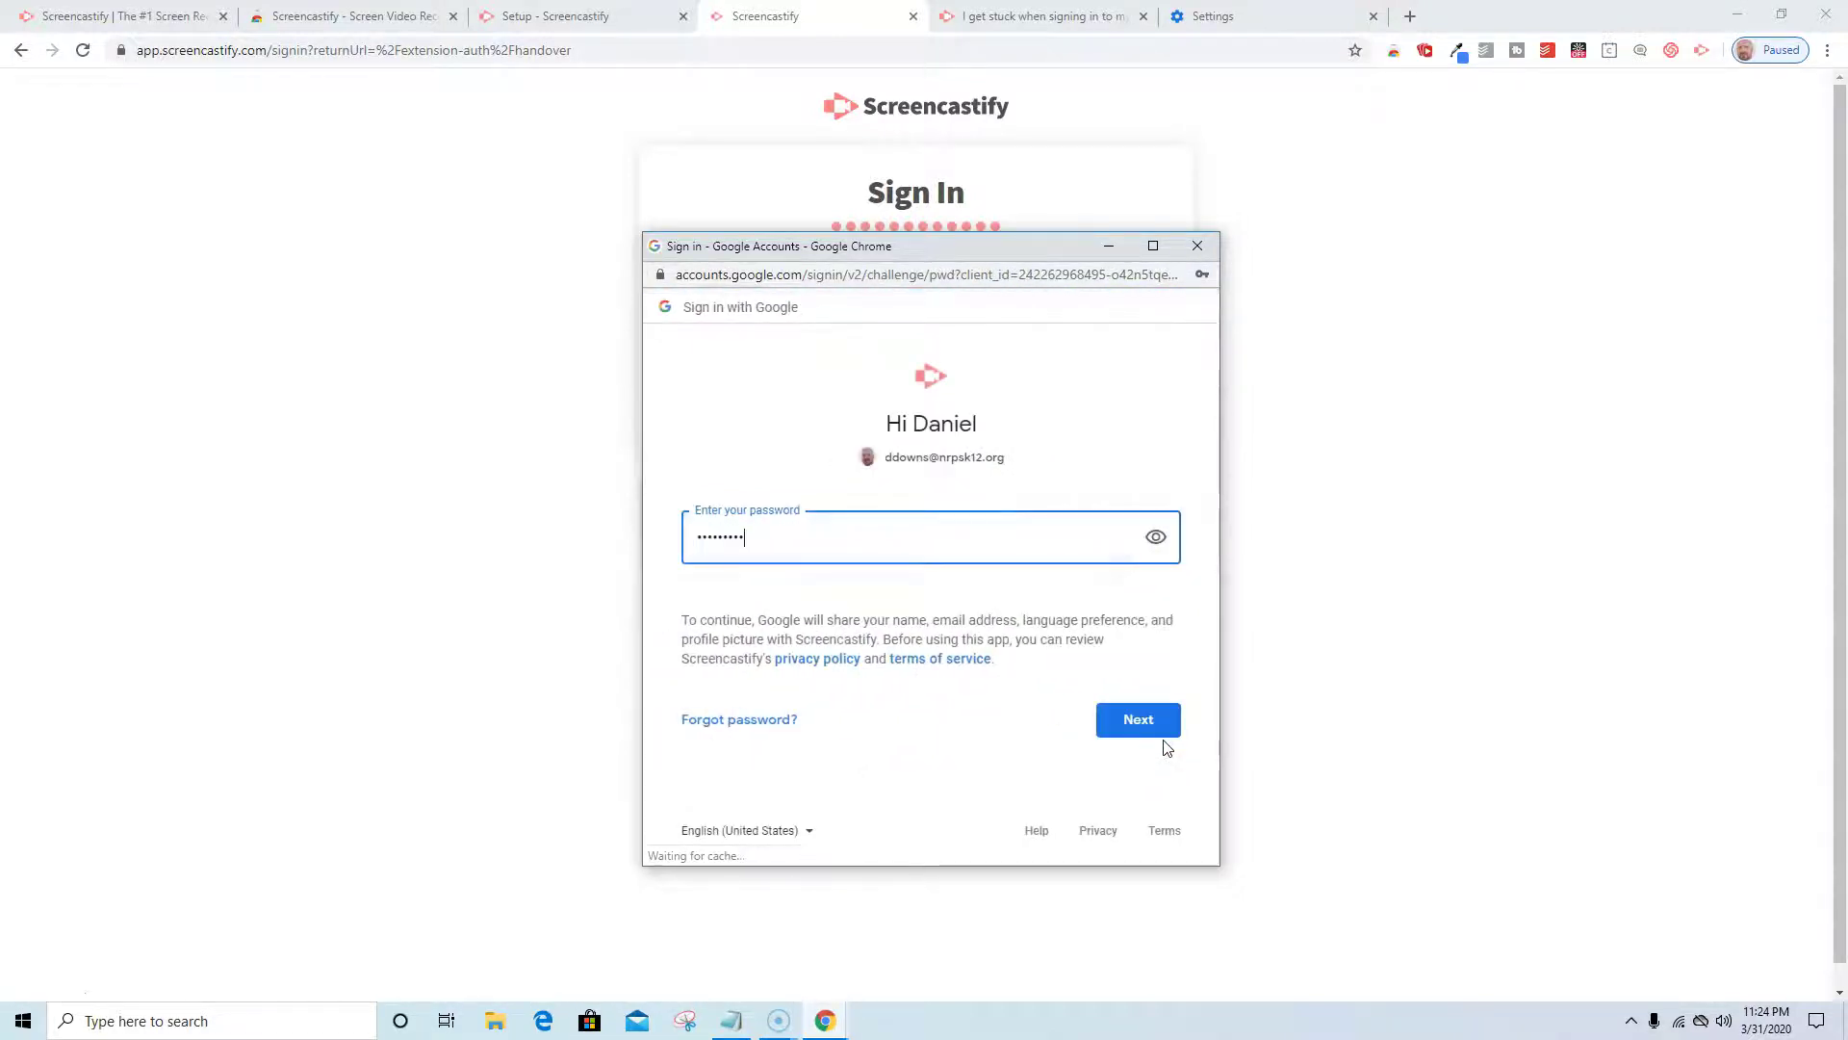
{"action": "left_click", "coordinate": [1152, 727]}
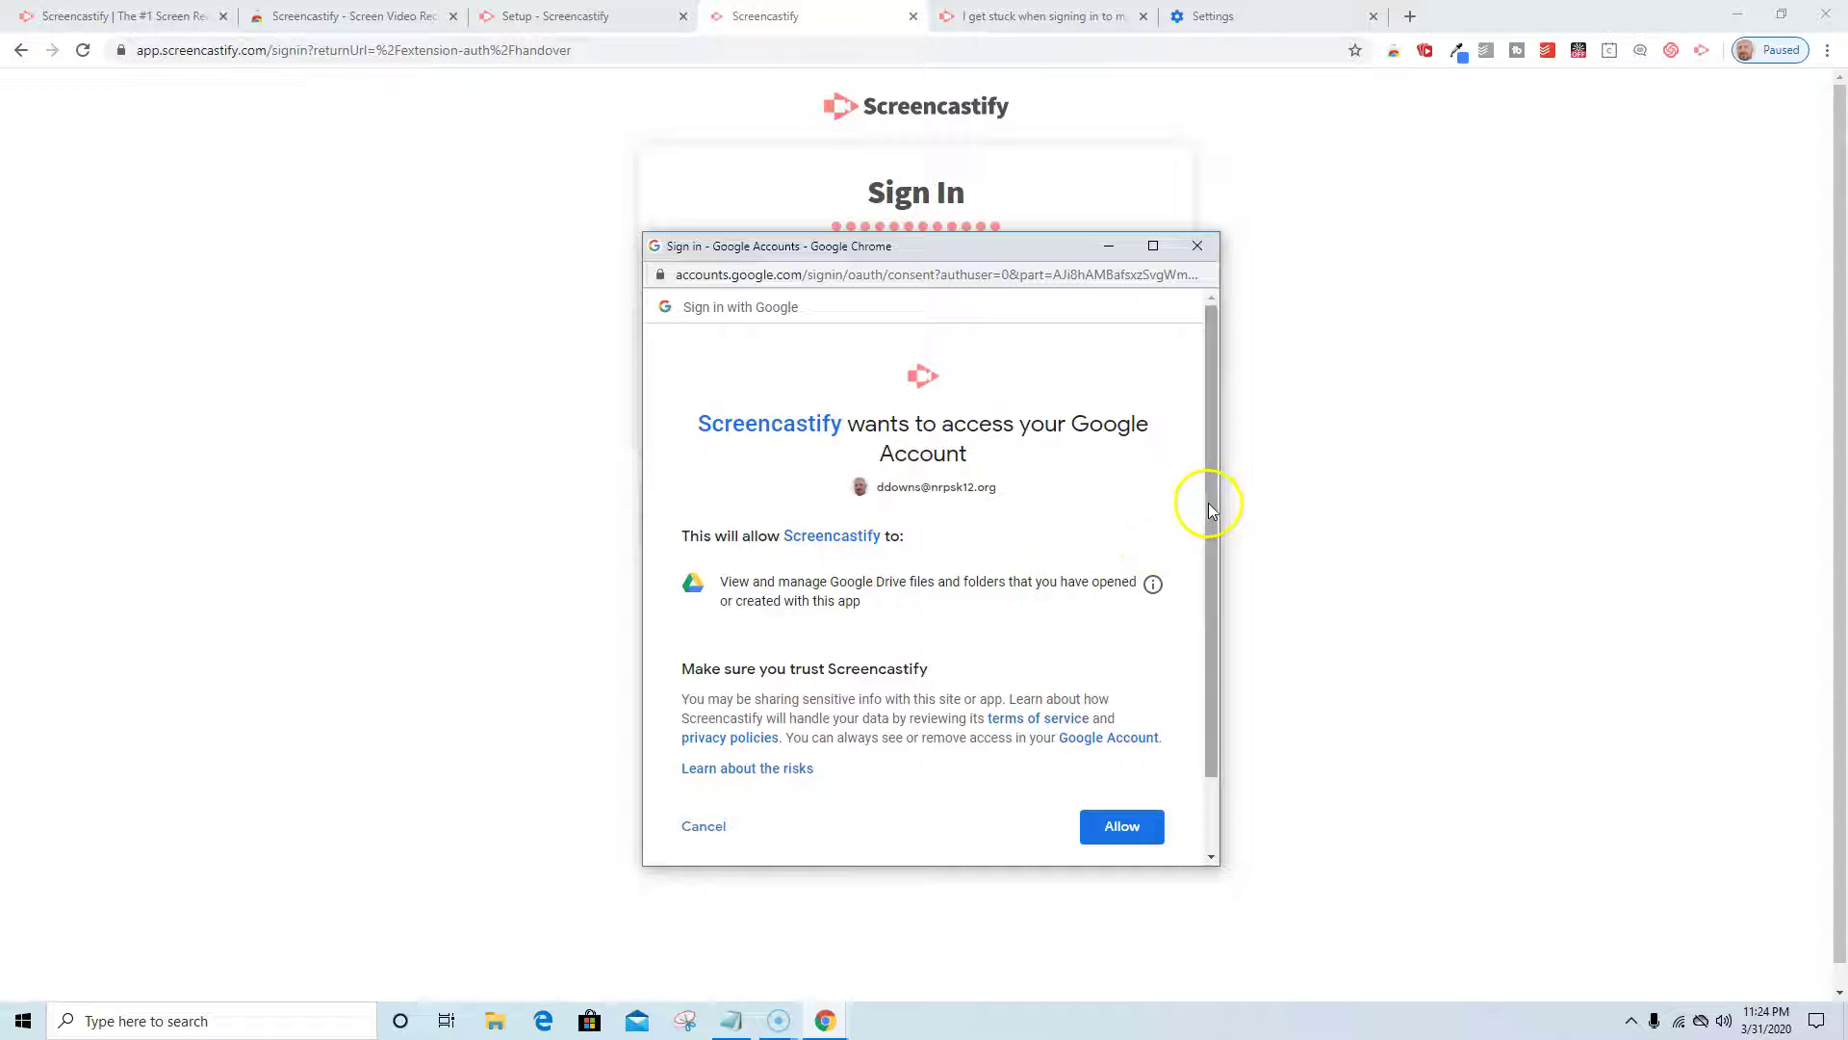
{"action": "left_click_drag", "start_coordinate": [1209, 502], "coordinate": [1209, 608]}
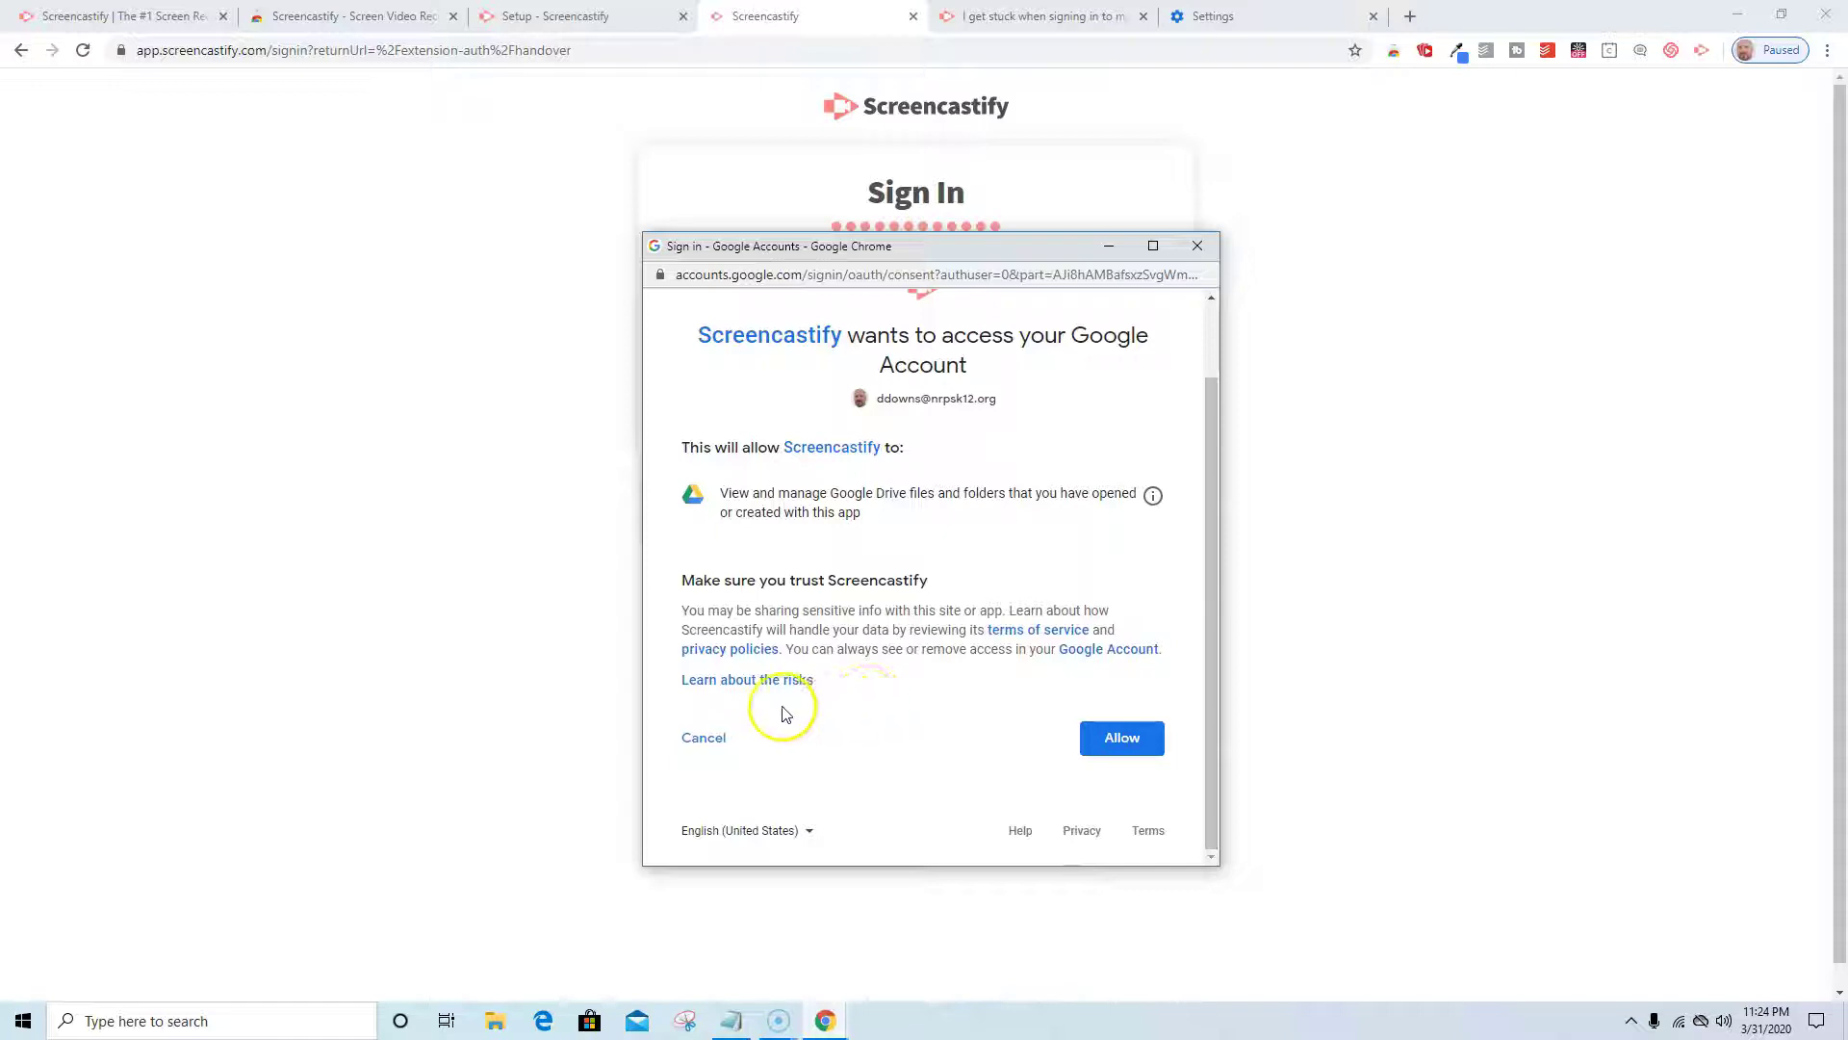
Allow Screencastify Drive access, read the troubleshooting article, and close its tab.
{"action": "left_click", "coordinate": [1112, 738]}
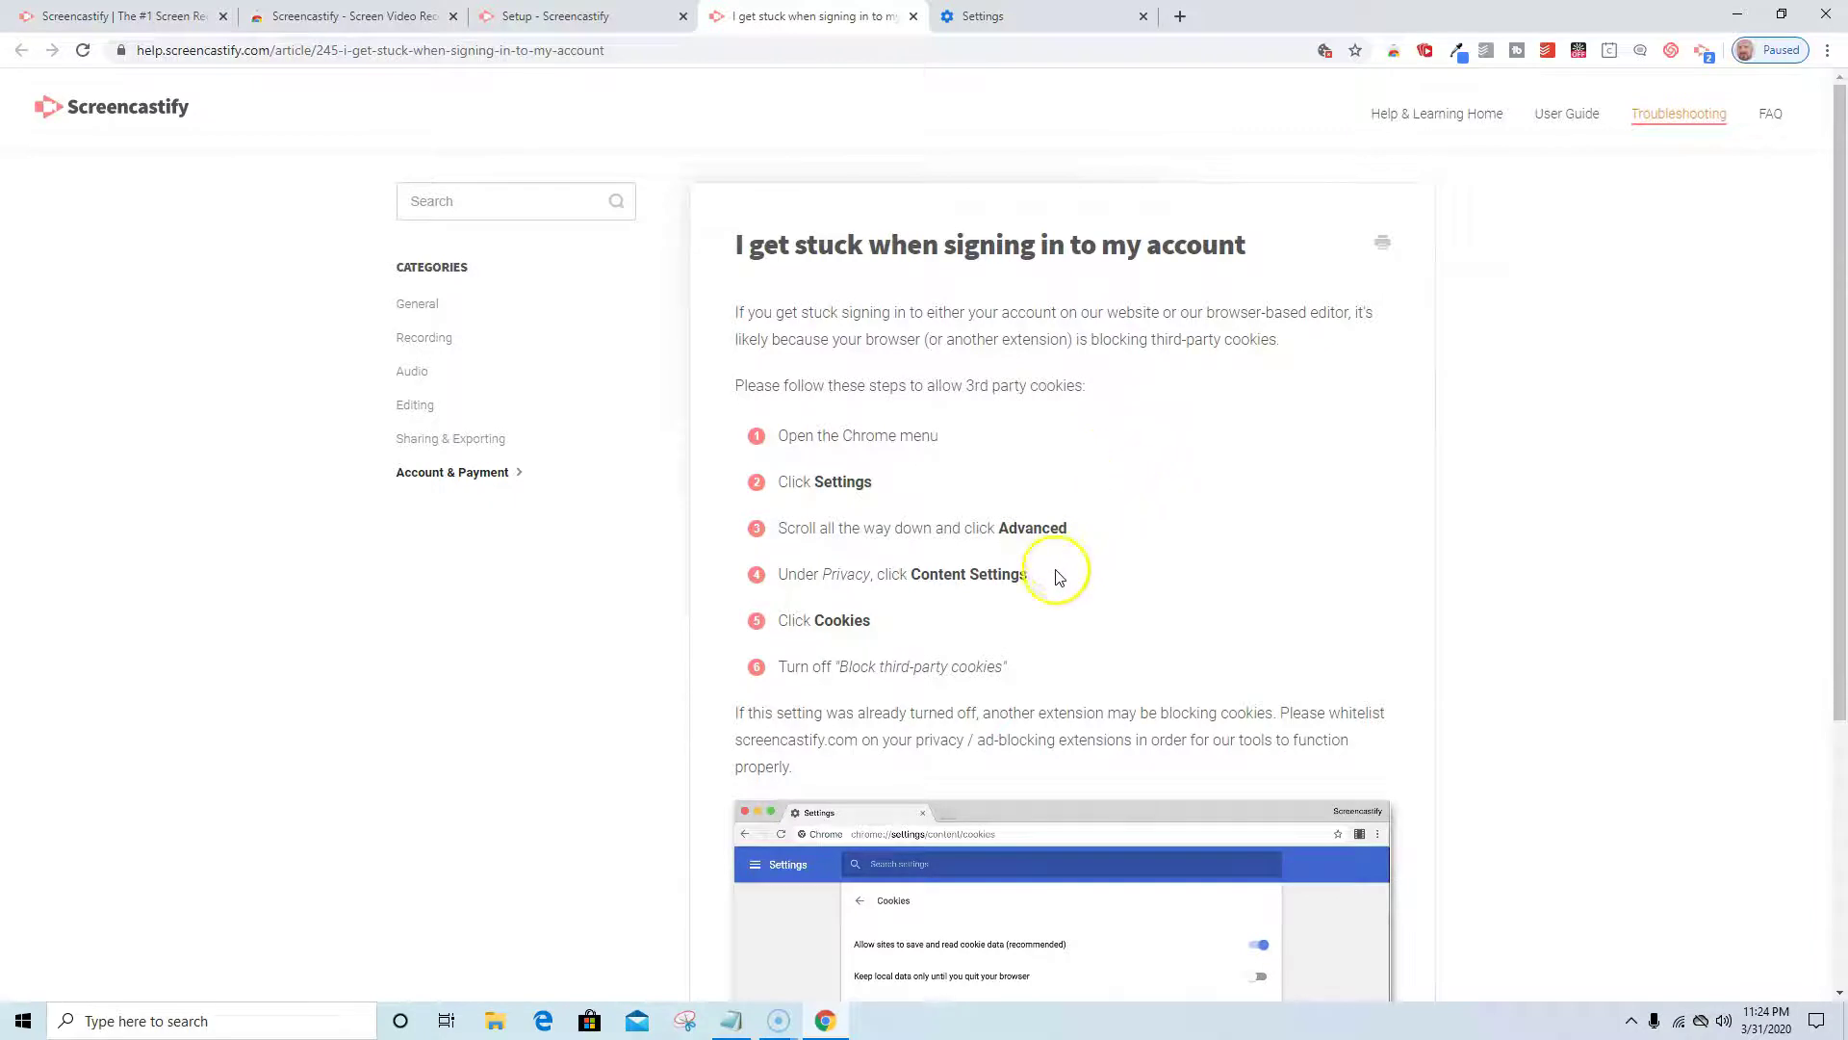
{"action": "scroll", "coordinate": [945, 541], "scroll_direction": "down", "scroll_amount": 3}
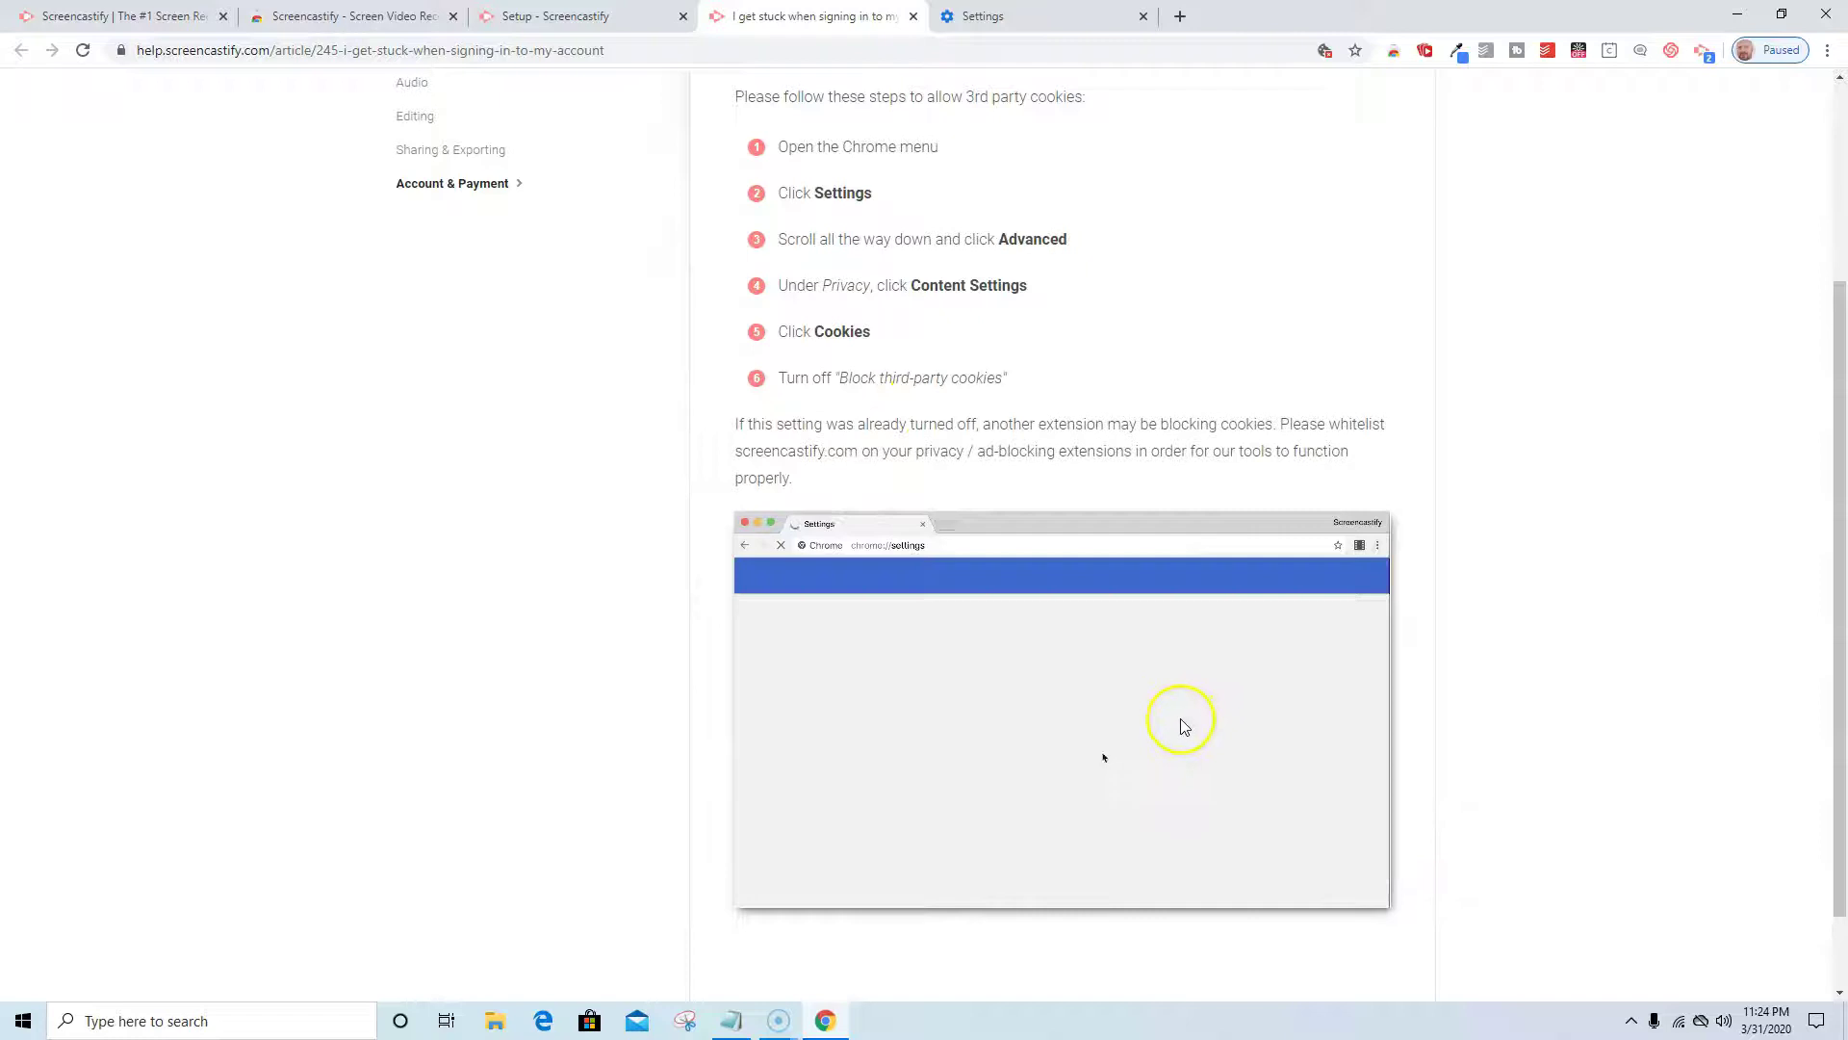
{"action": "scroll", "coordinate": [1182, 724], "scroll_direction": "down", "scroll_amount": 1}
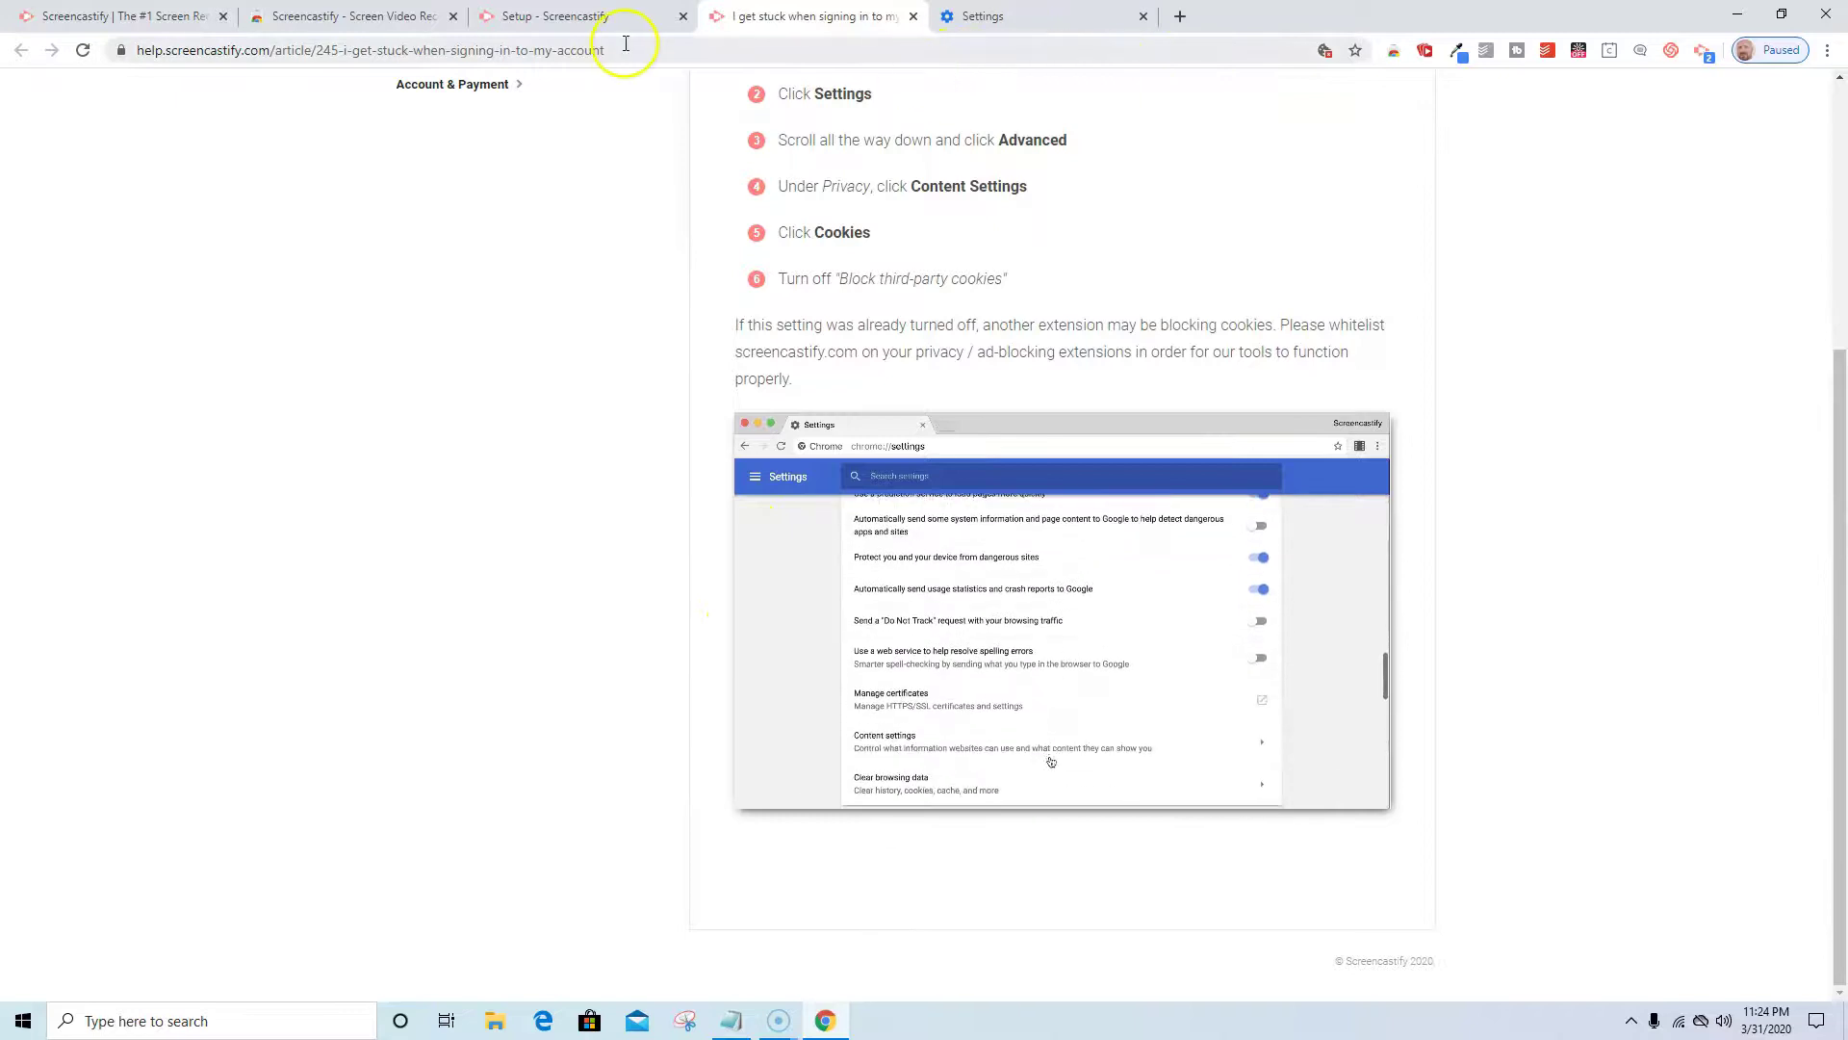
{"action": "left_click", "coordinate": [912, 17]}
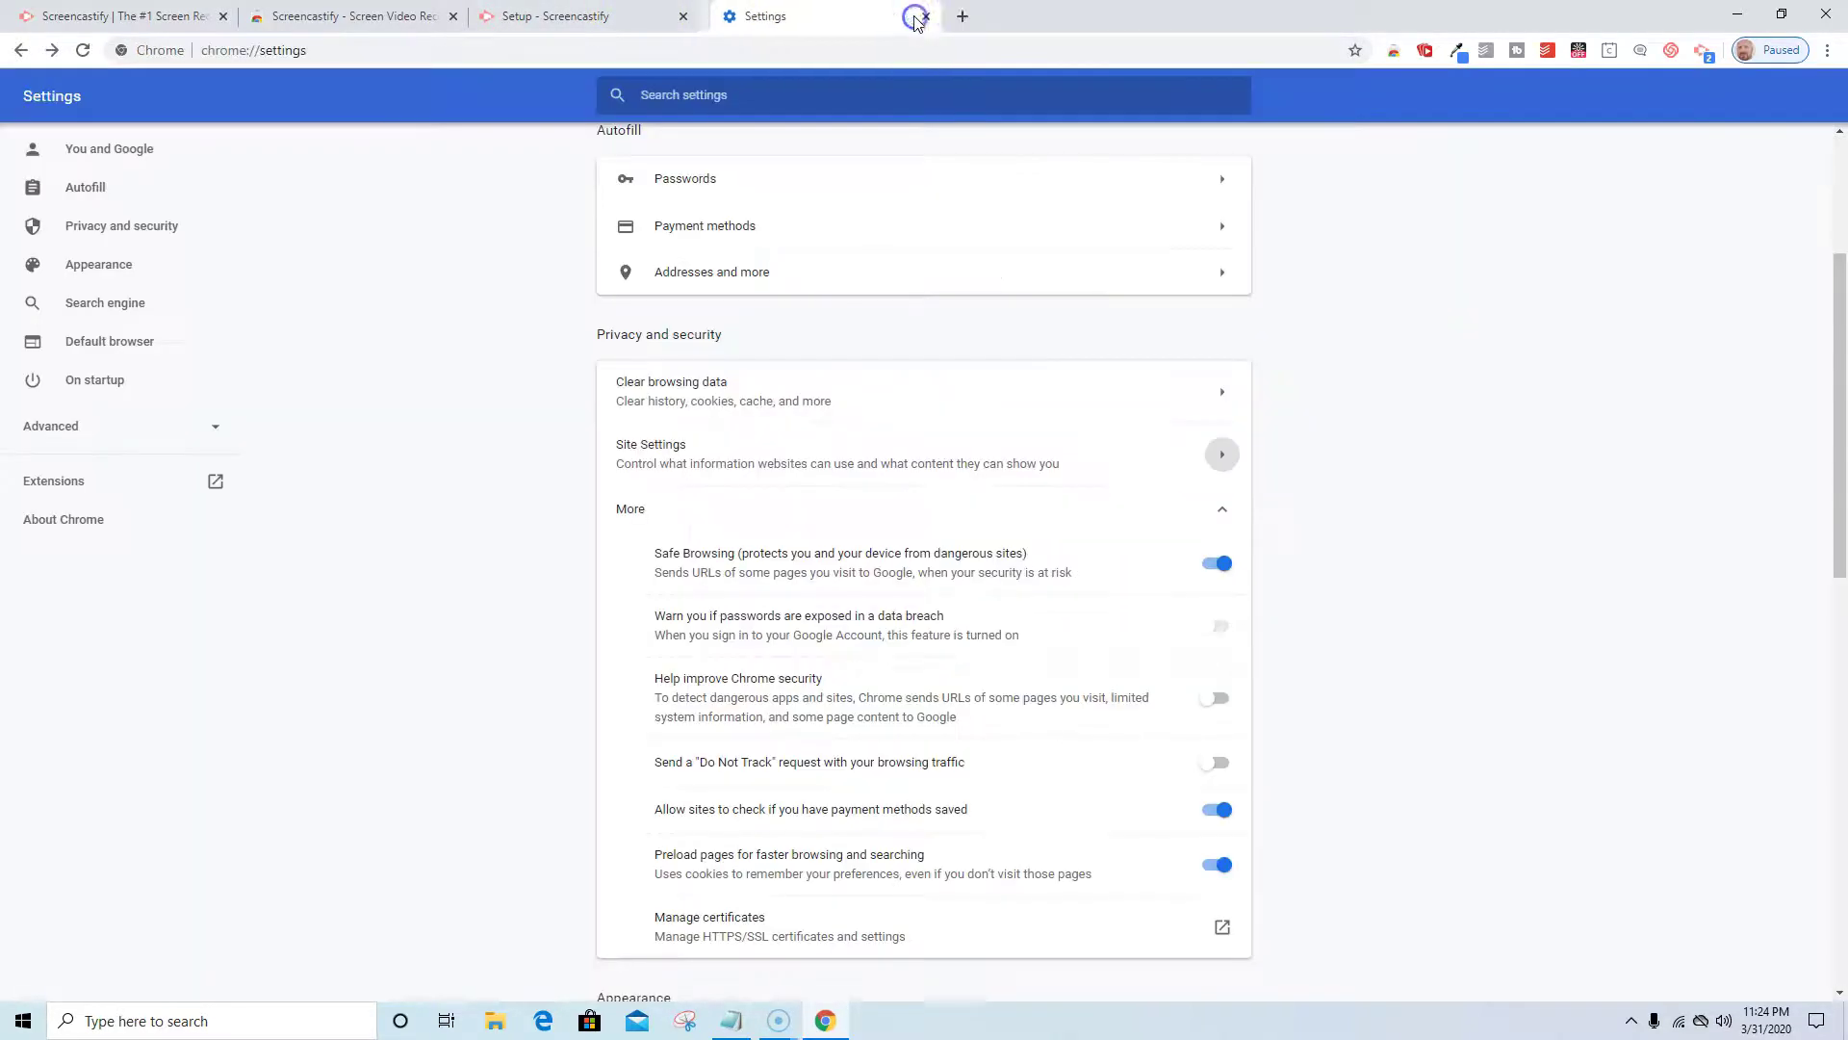
Close Chrome Settings, continue past Set Permissions, and allow website data, camera and microphone access.
{"action": "left_click", "coordinate": [914, 17]}
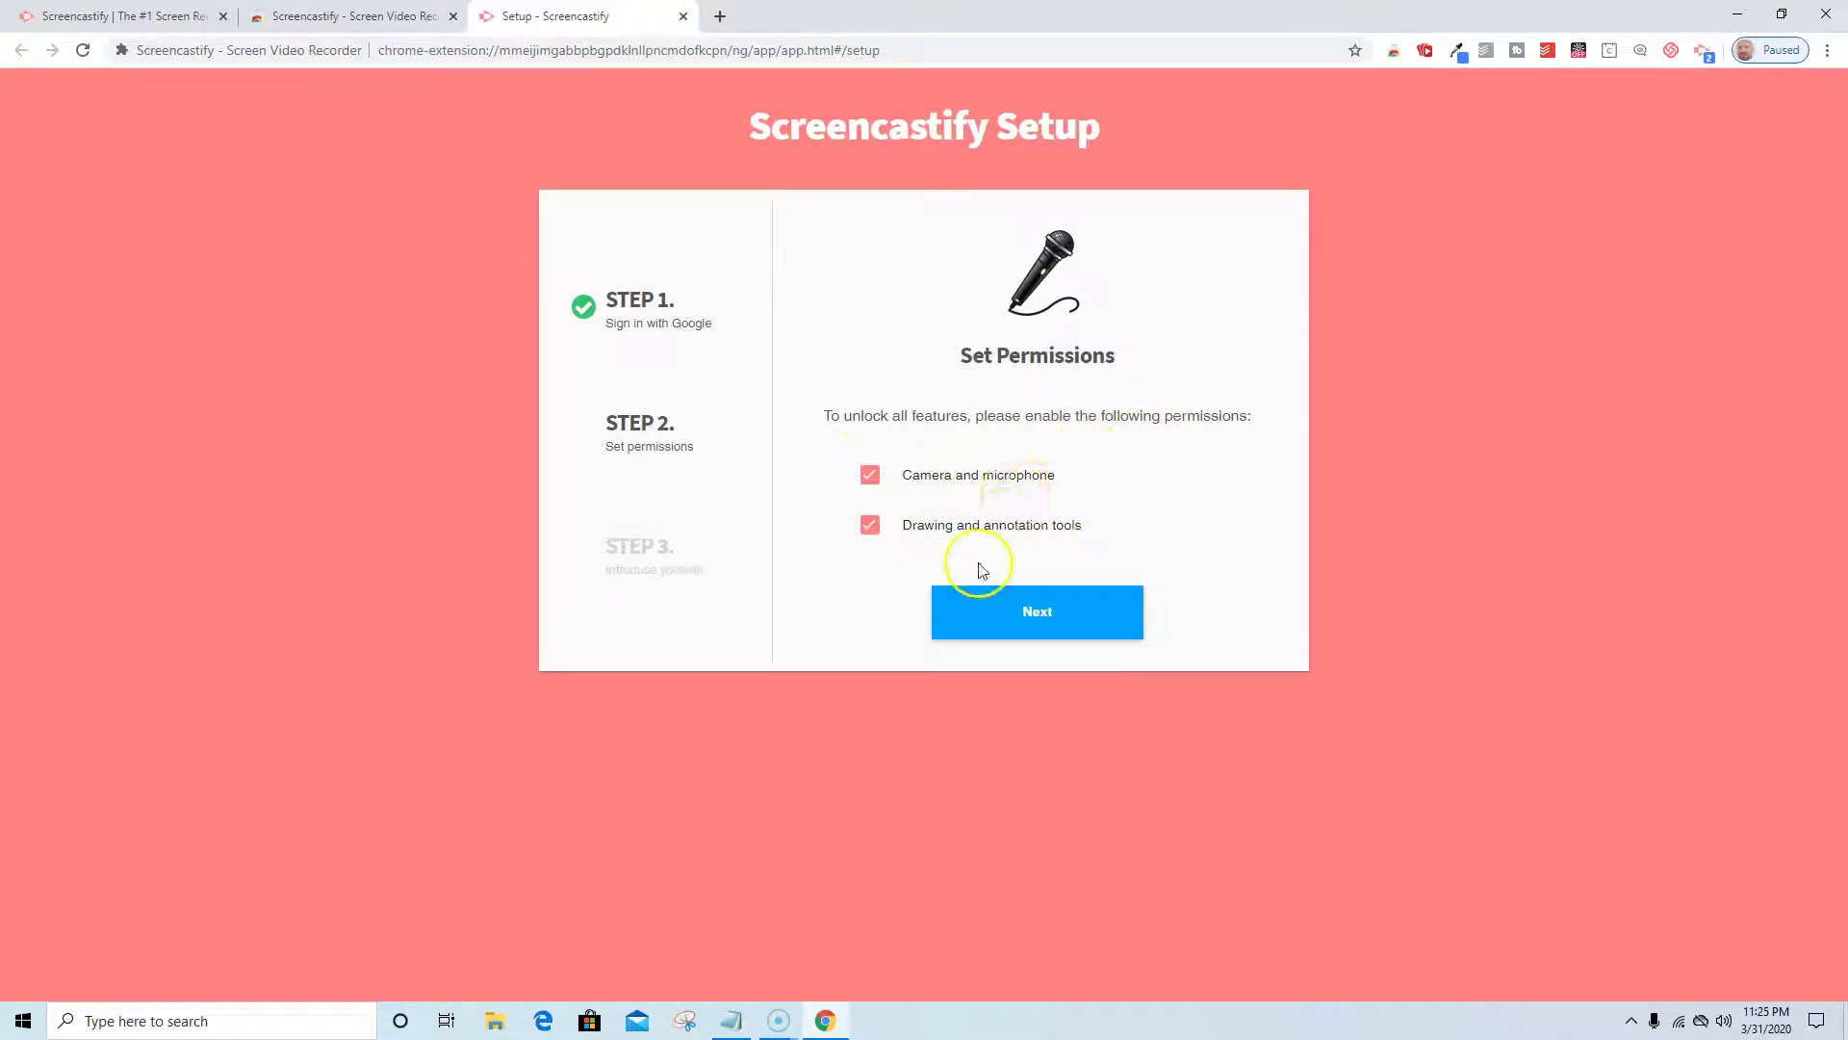
{"action": "left_click", "coordinate": [1022, 625]}
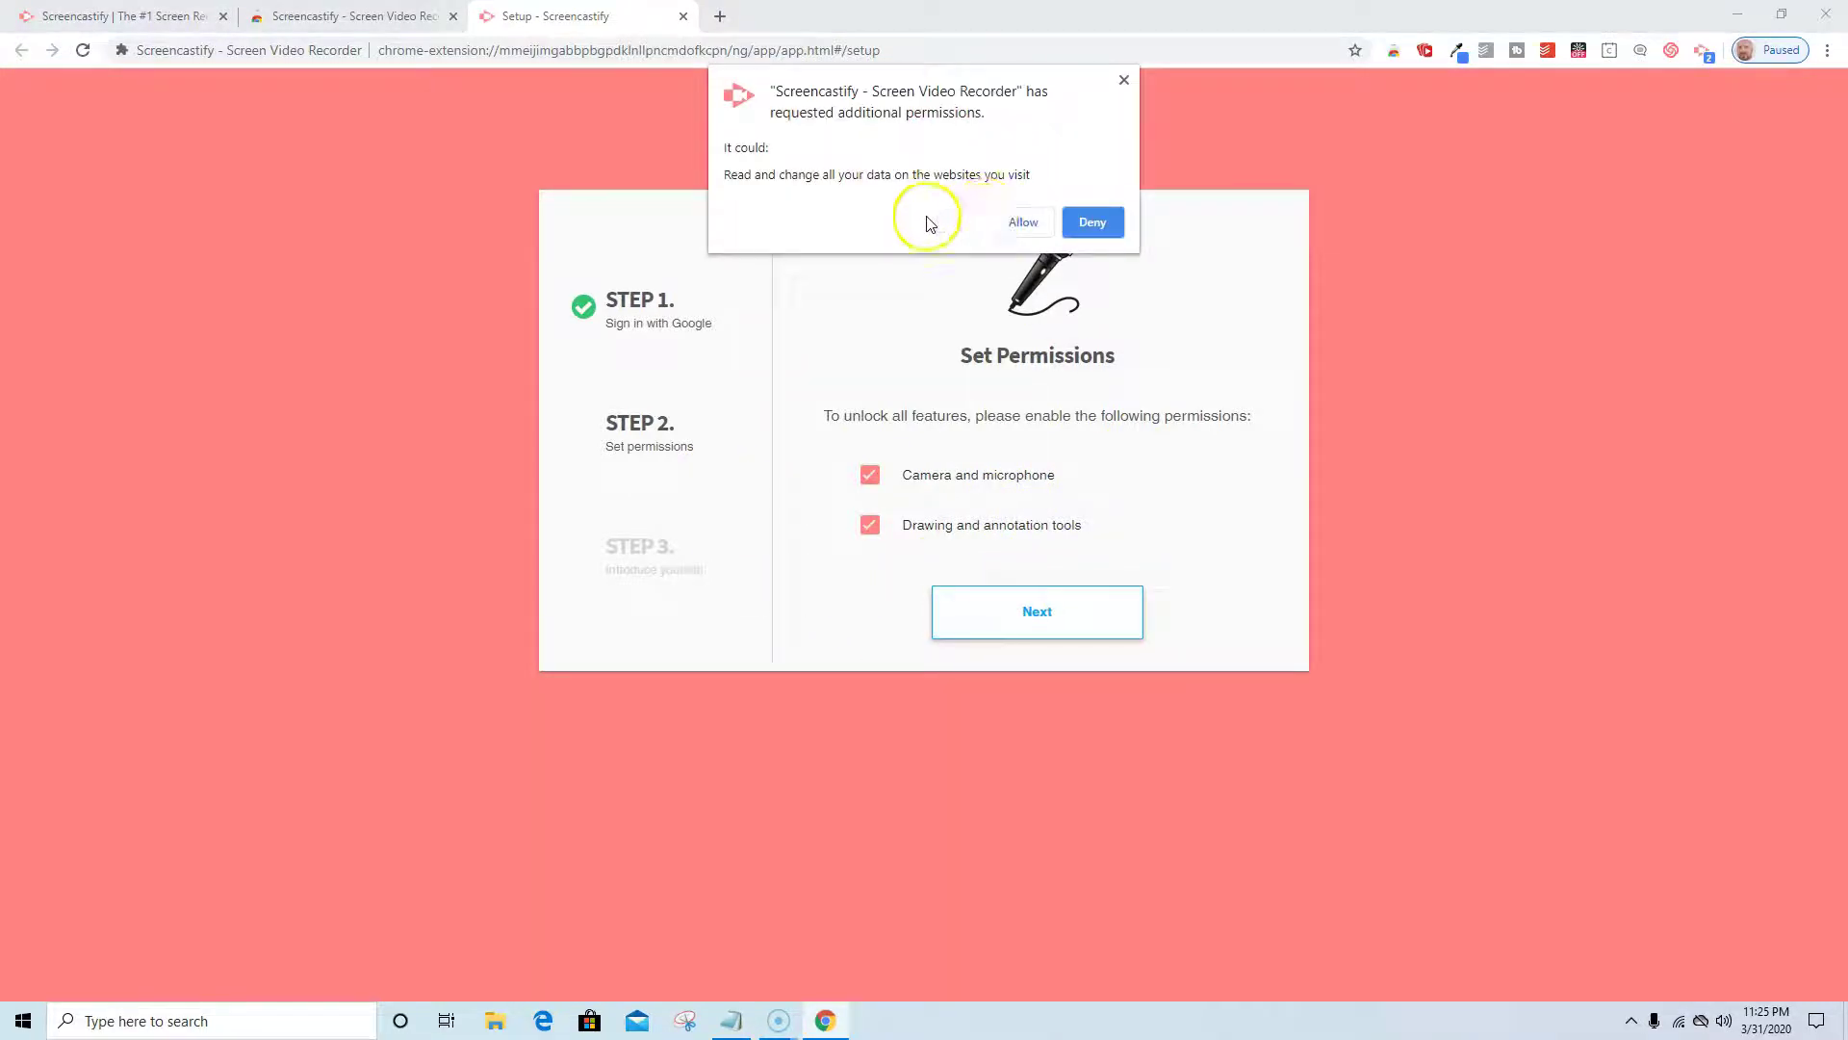
{"action": "left_click", "coordinate": [1022, 224]}
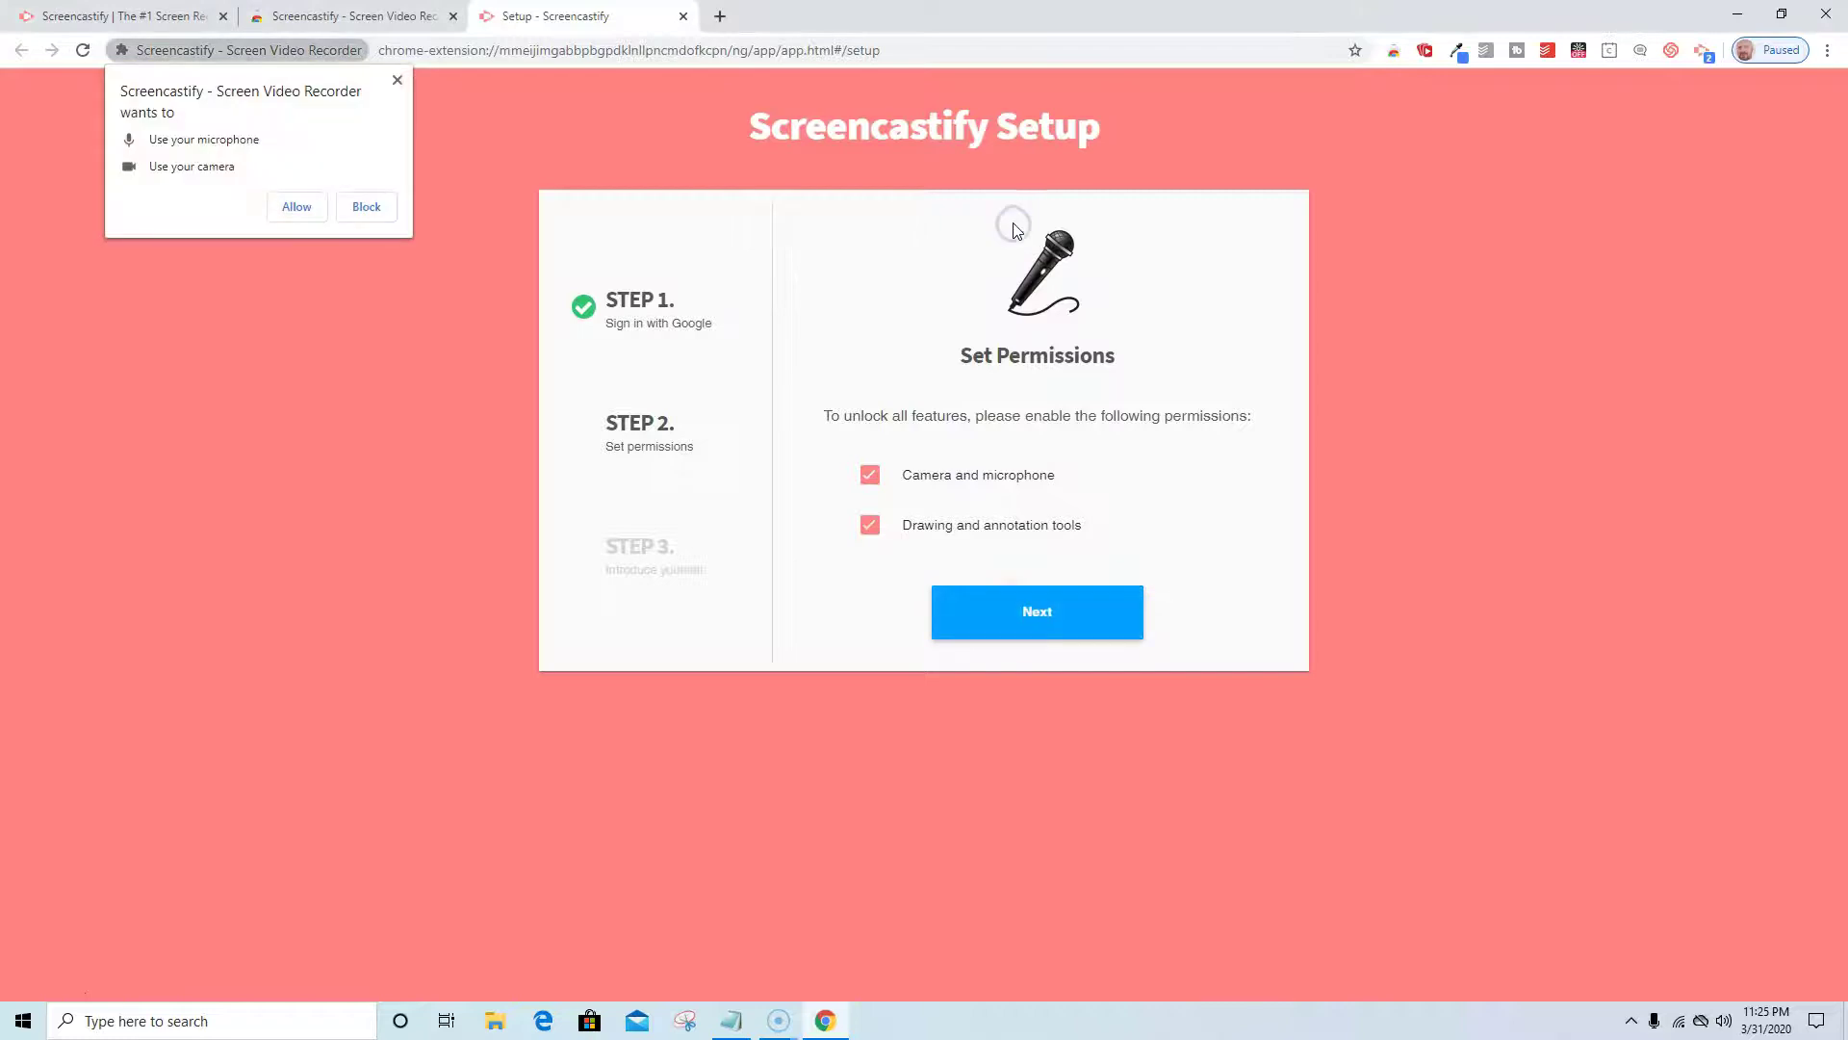
{"action": "left_click", "coordinate": [289, 209]}
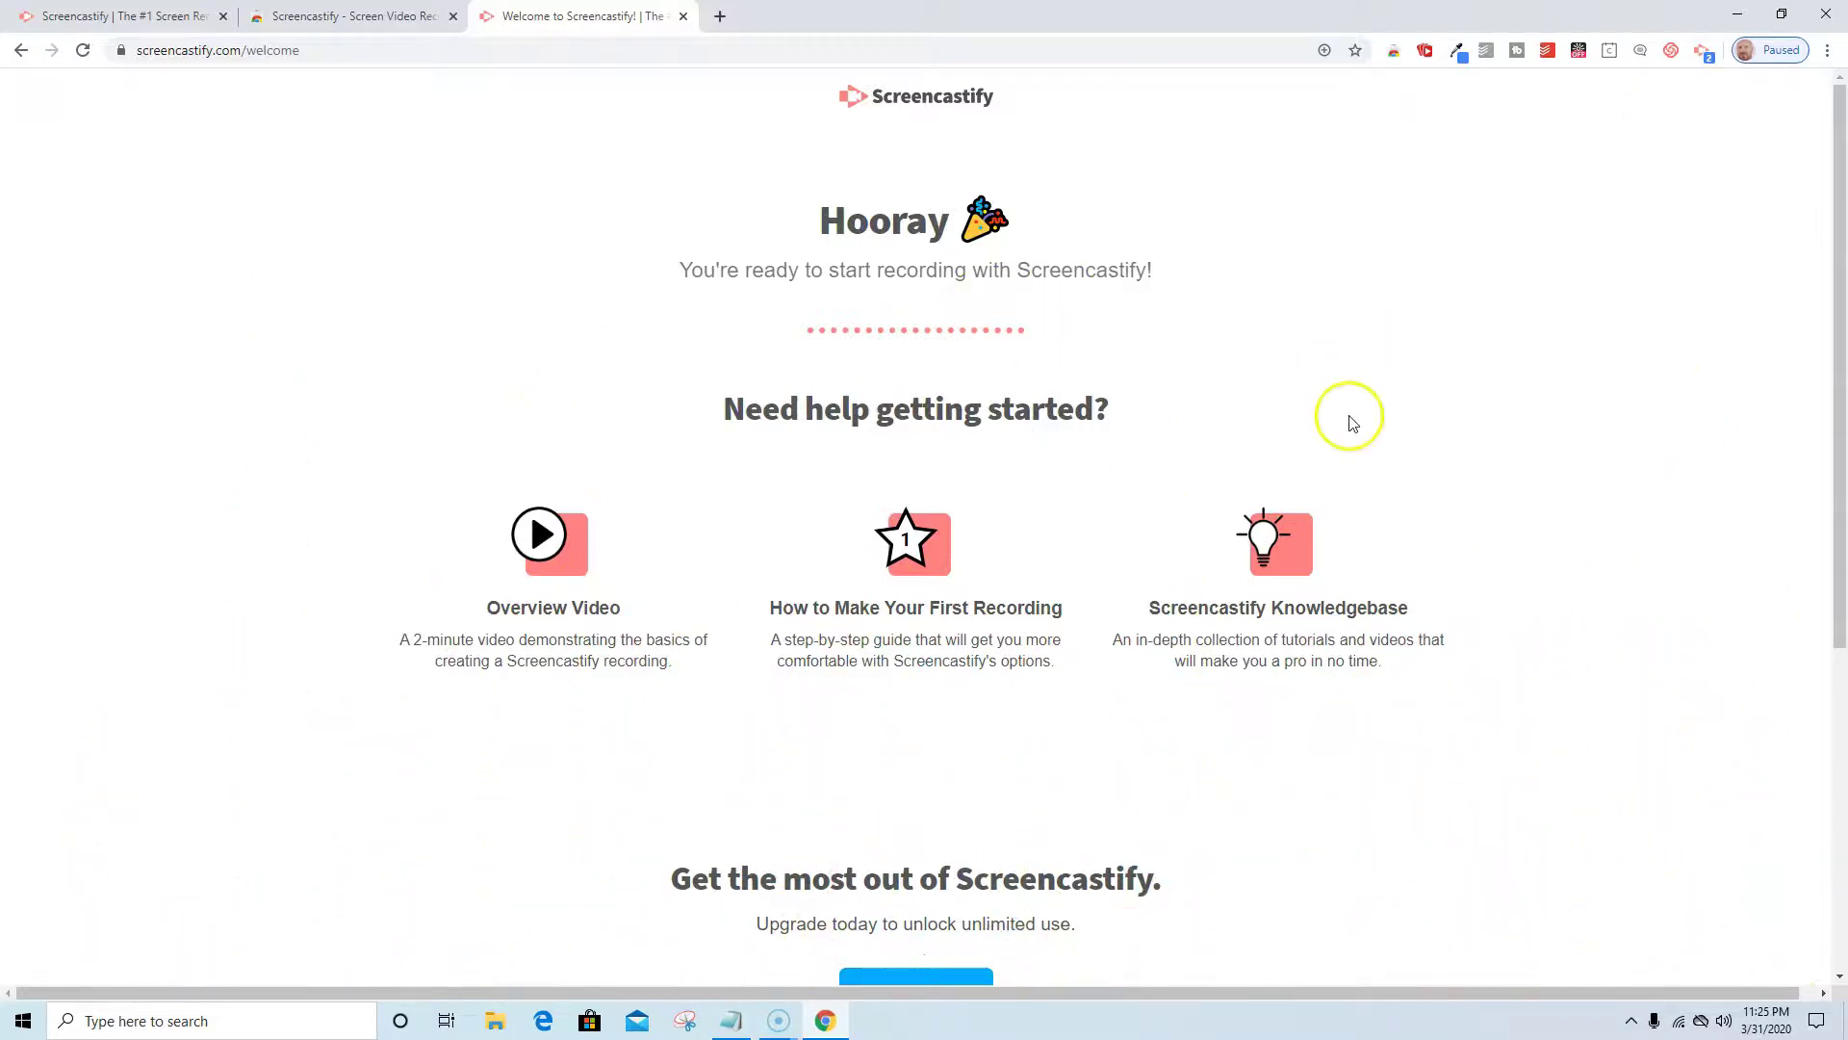
{"action": "scroll", "coordinate": [1346, 414], "scroll_direction": "down", "scroll_amount": 2}
{"action": "scroll", "coordinate": [1323, 619], "scroll_direction": "up", "scroll_amount": 2}
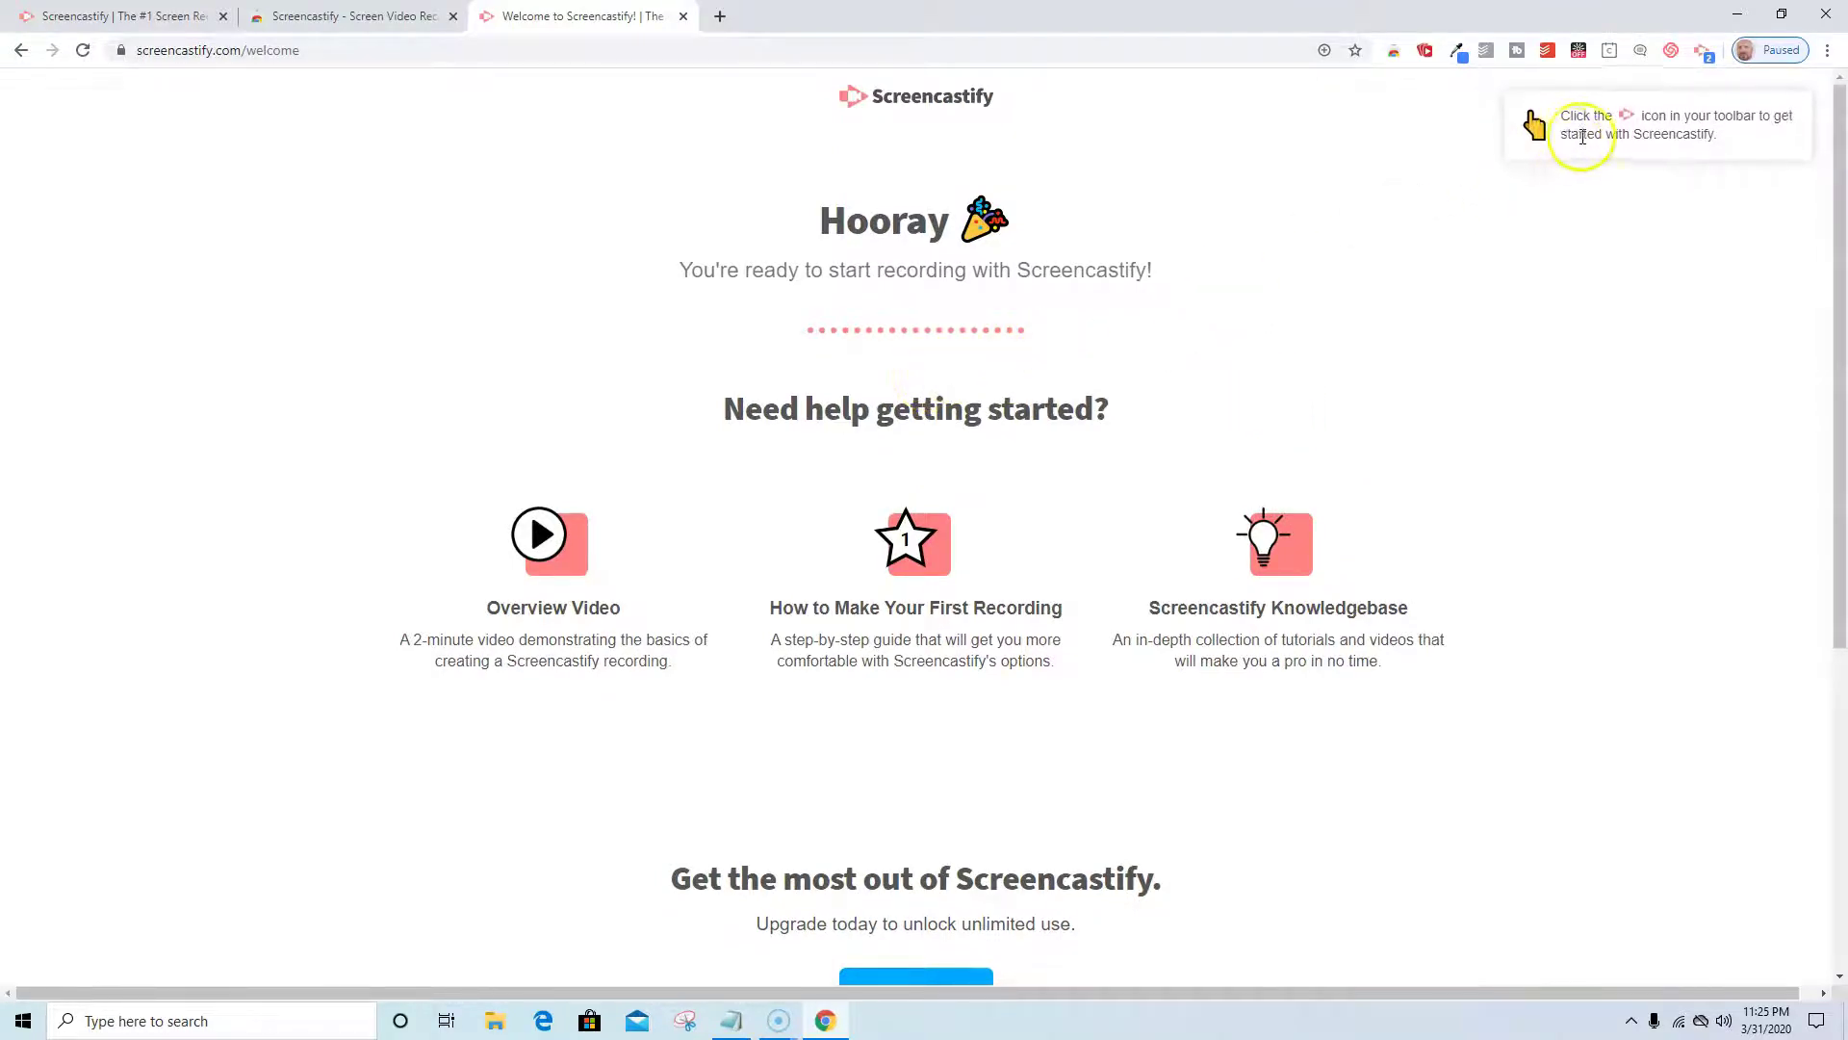
In the Screencastify panel, choose the Default microphone and keep Desktop as the recording source.
{"action": "left_click", "coordinate": [1703, 52]}
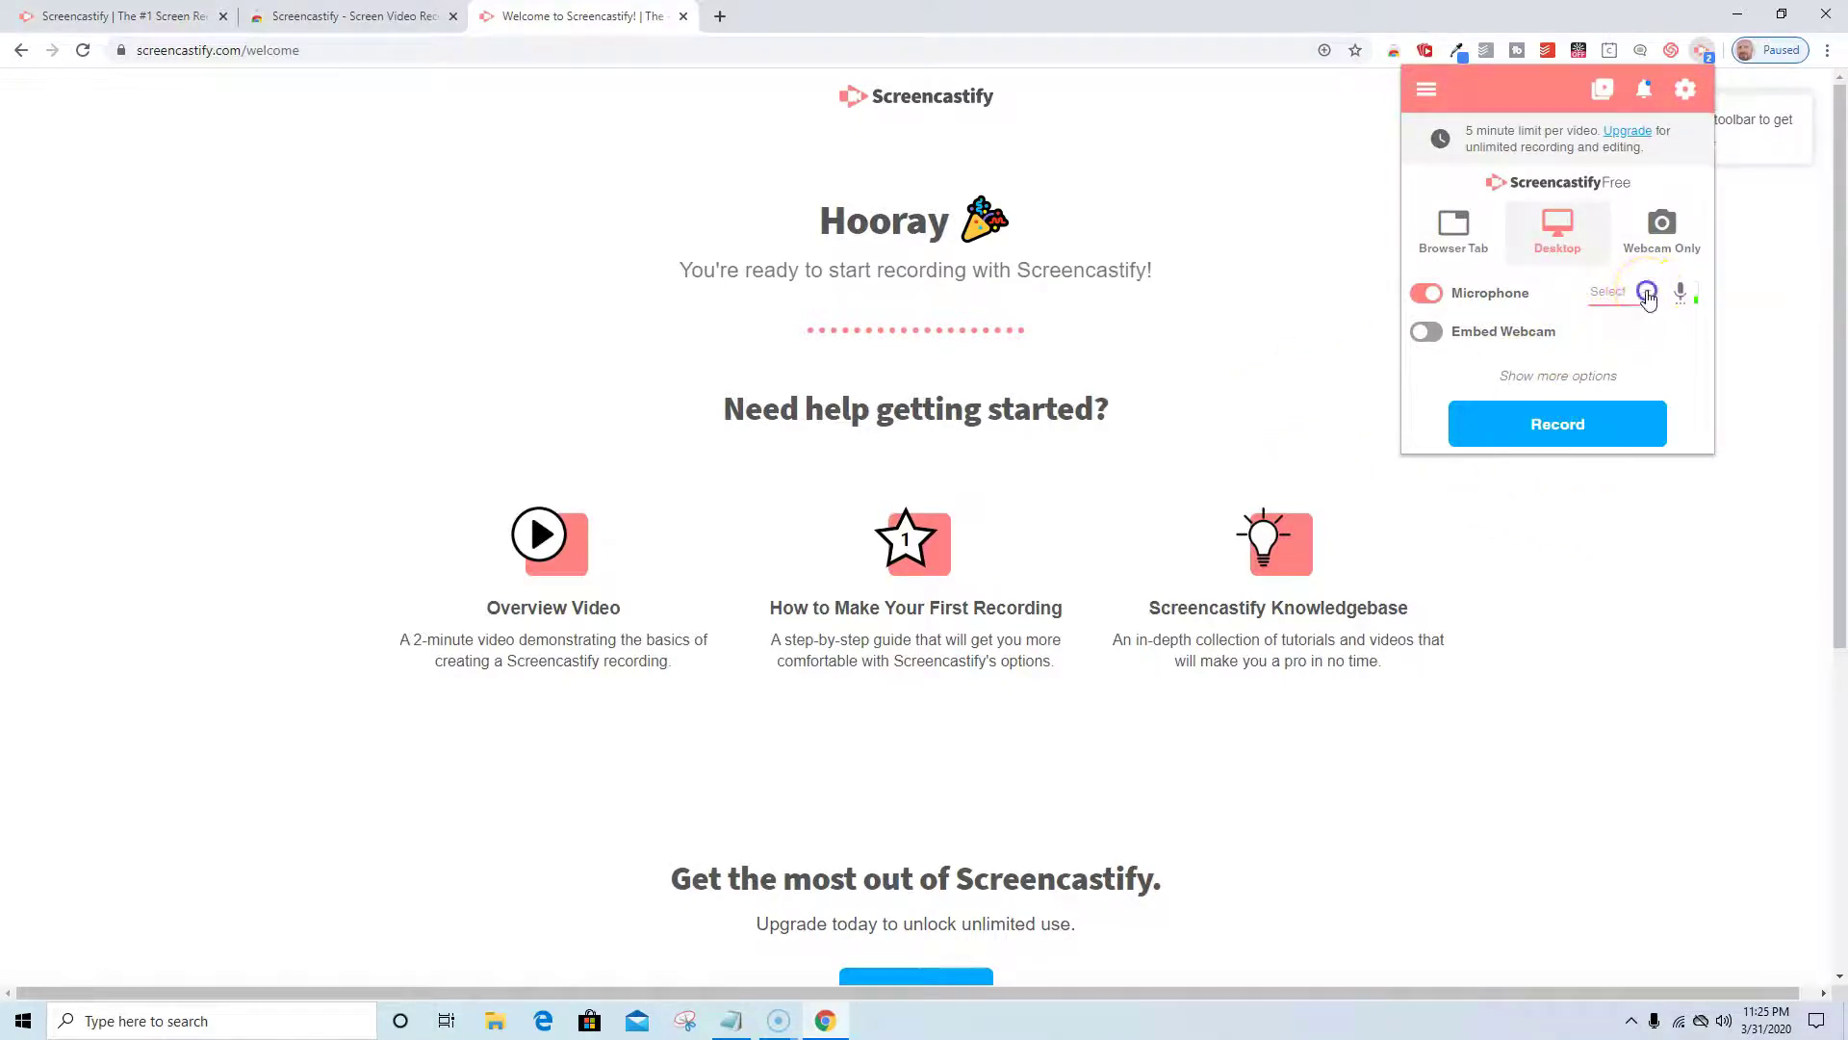
{"action": "left_click", "coordinate": [1654, 293]}
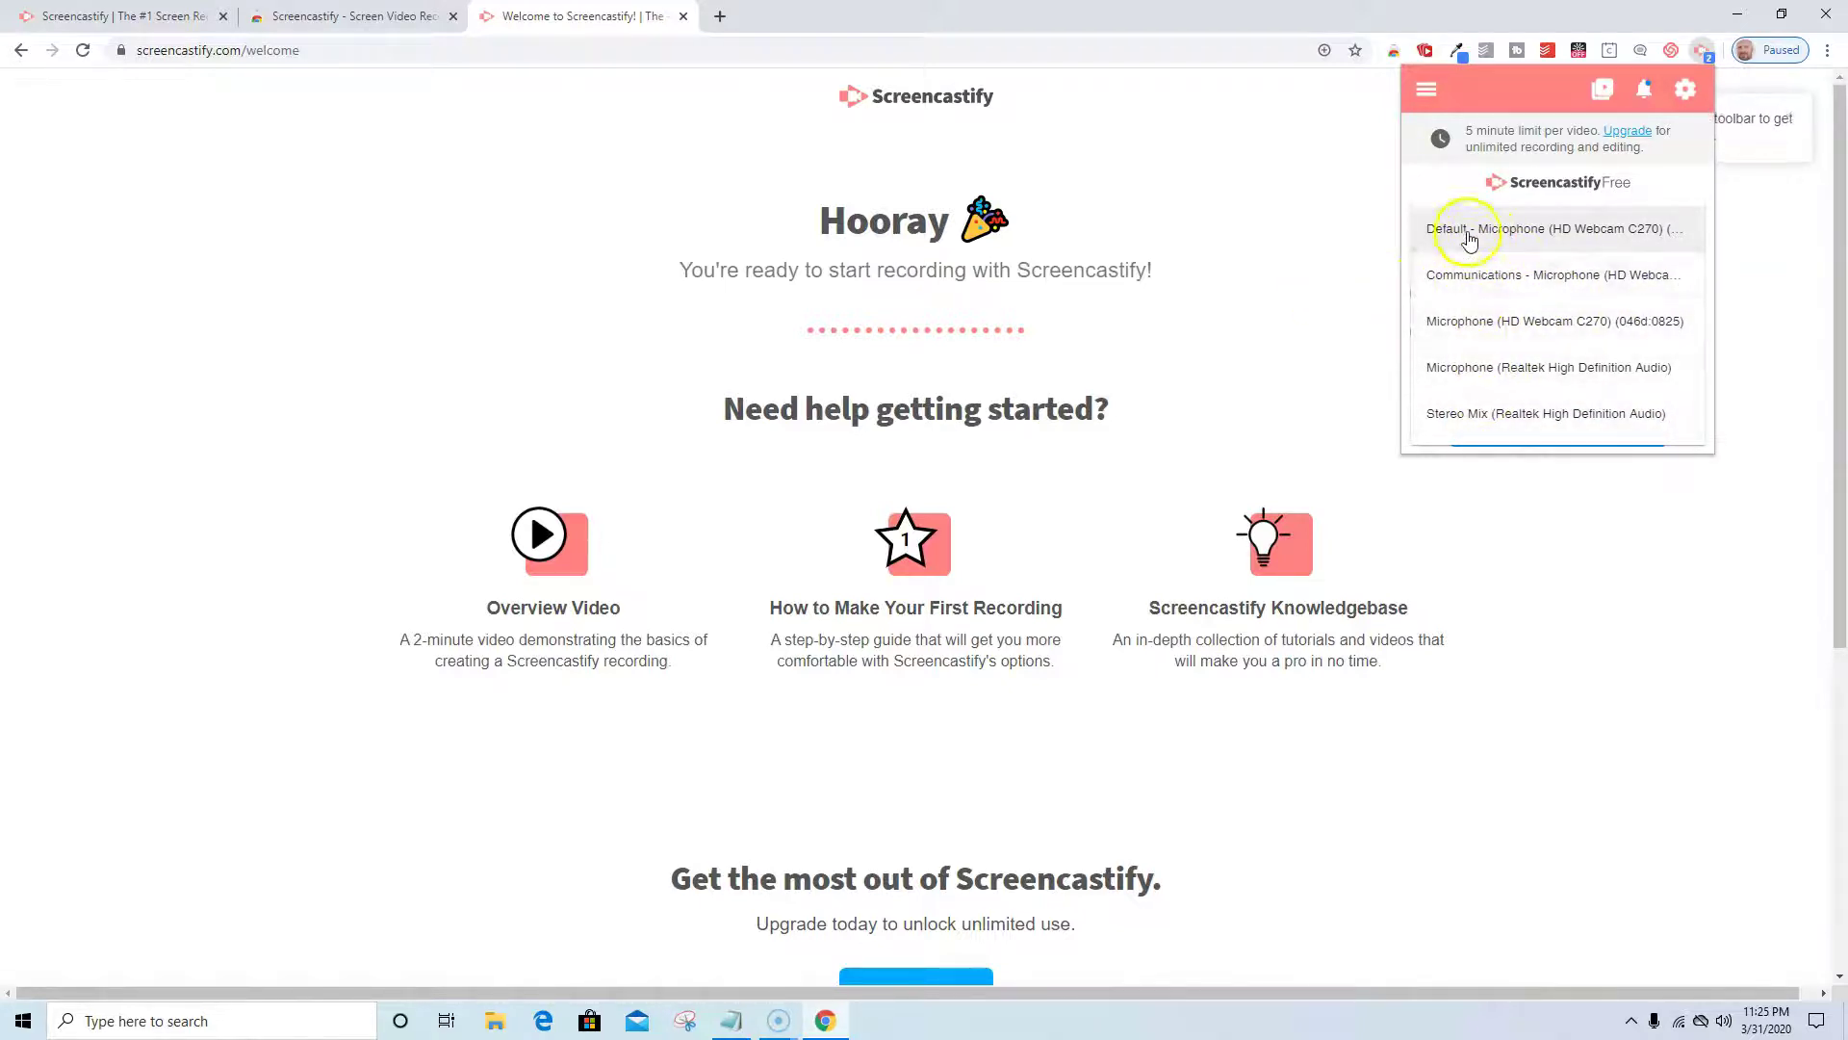
{"action": "left_click", "coordinate": [1472, 233]}
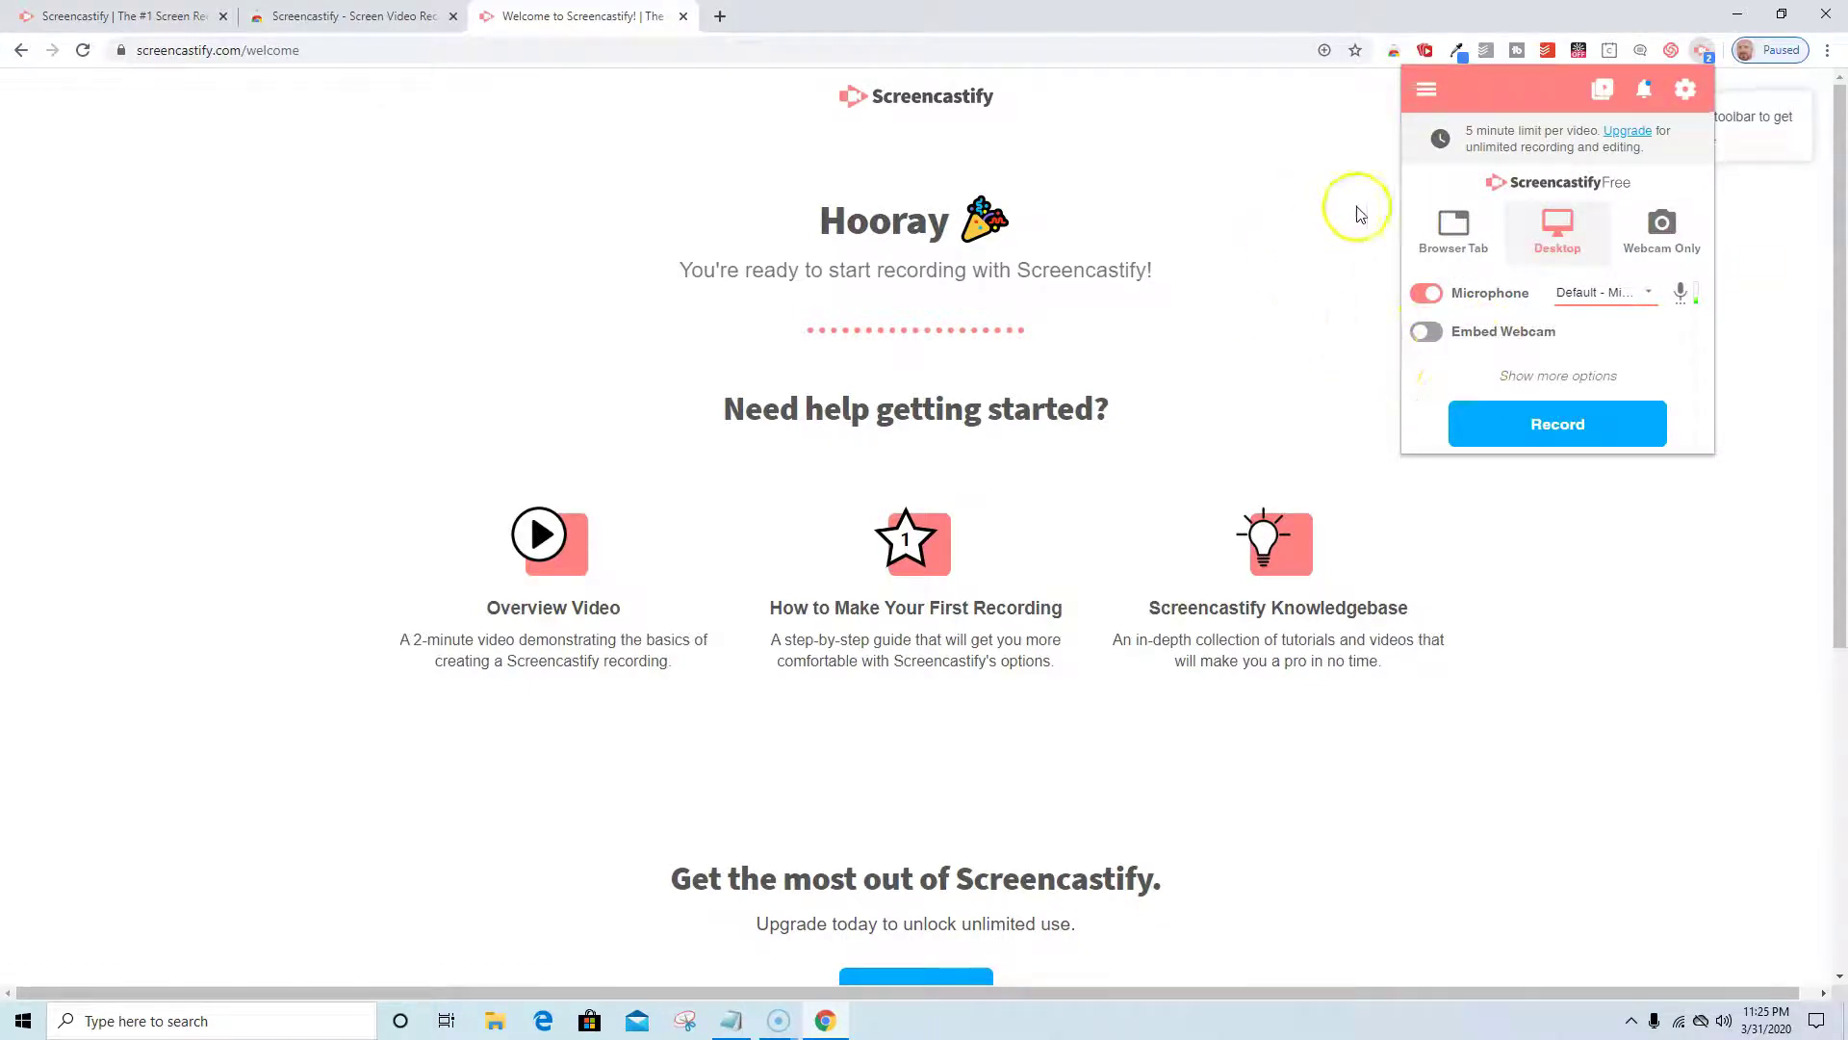
{"action": "left_click", "coordinate": [1457, 258]}
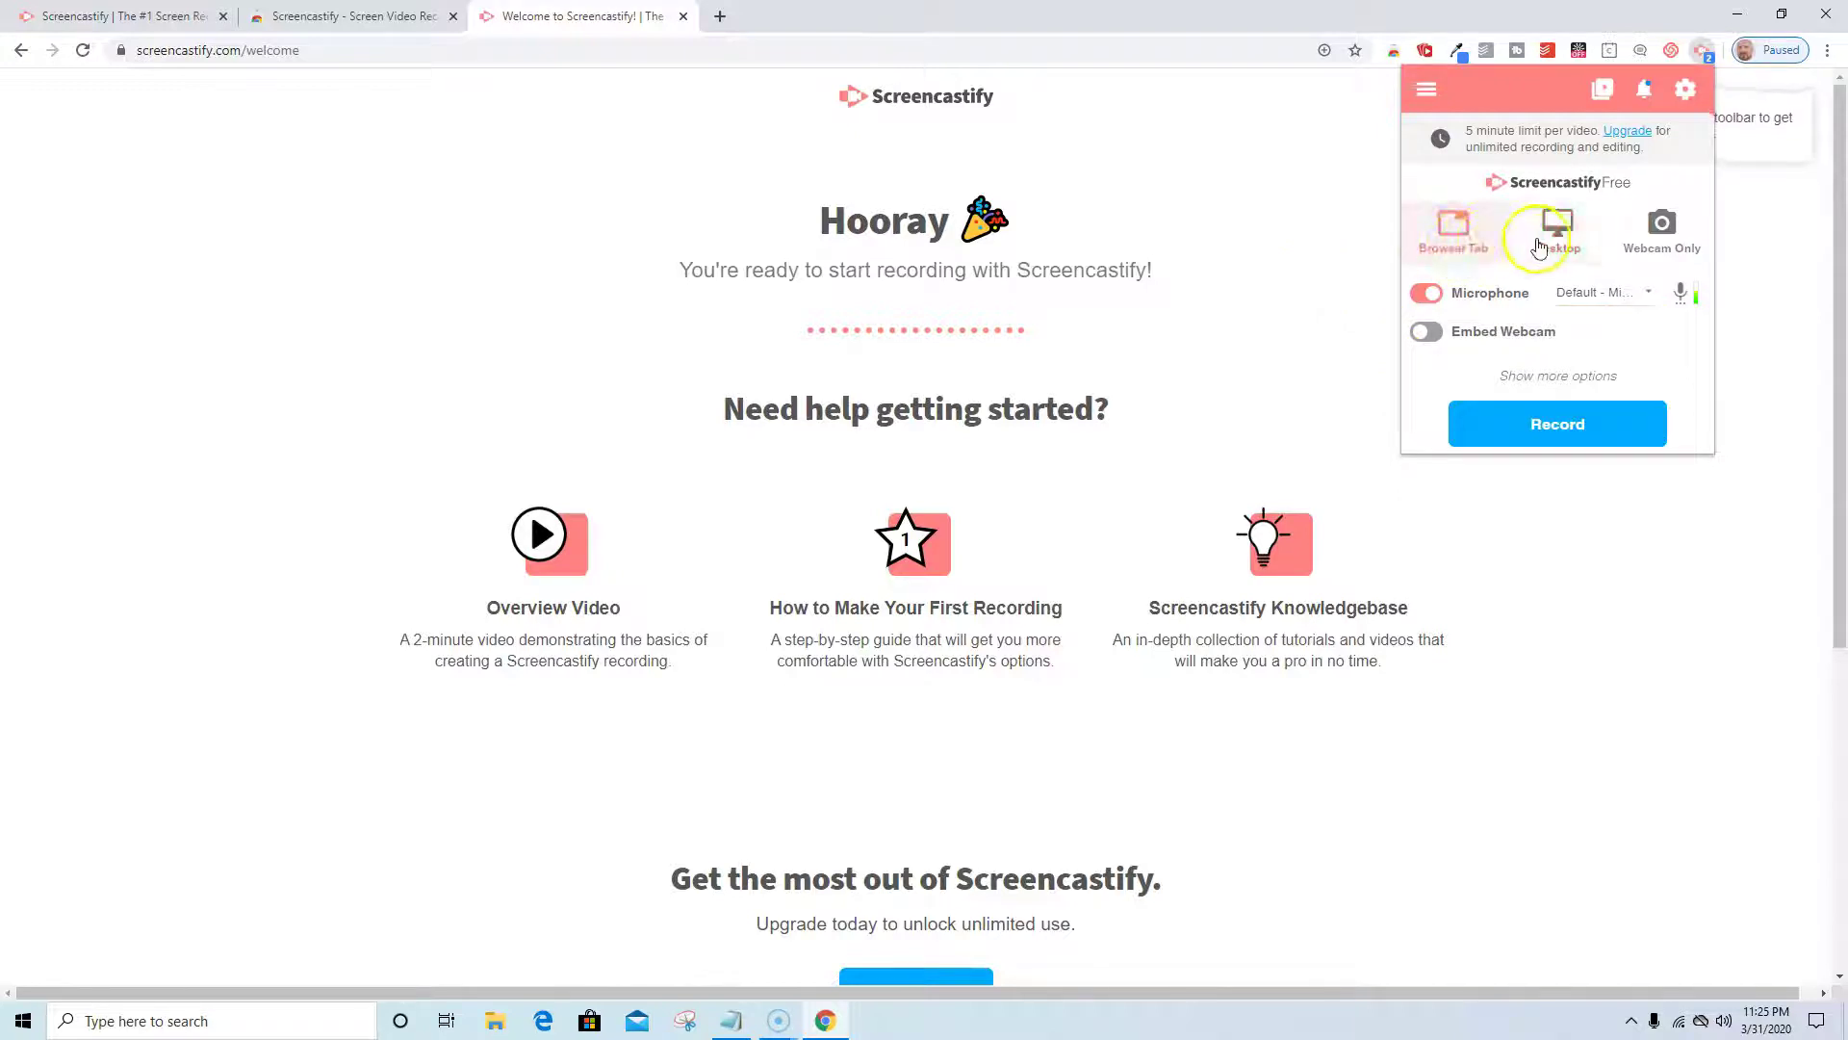
{"action": "left_click", "coordinate": [1658, 231]}
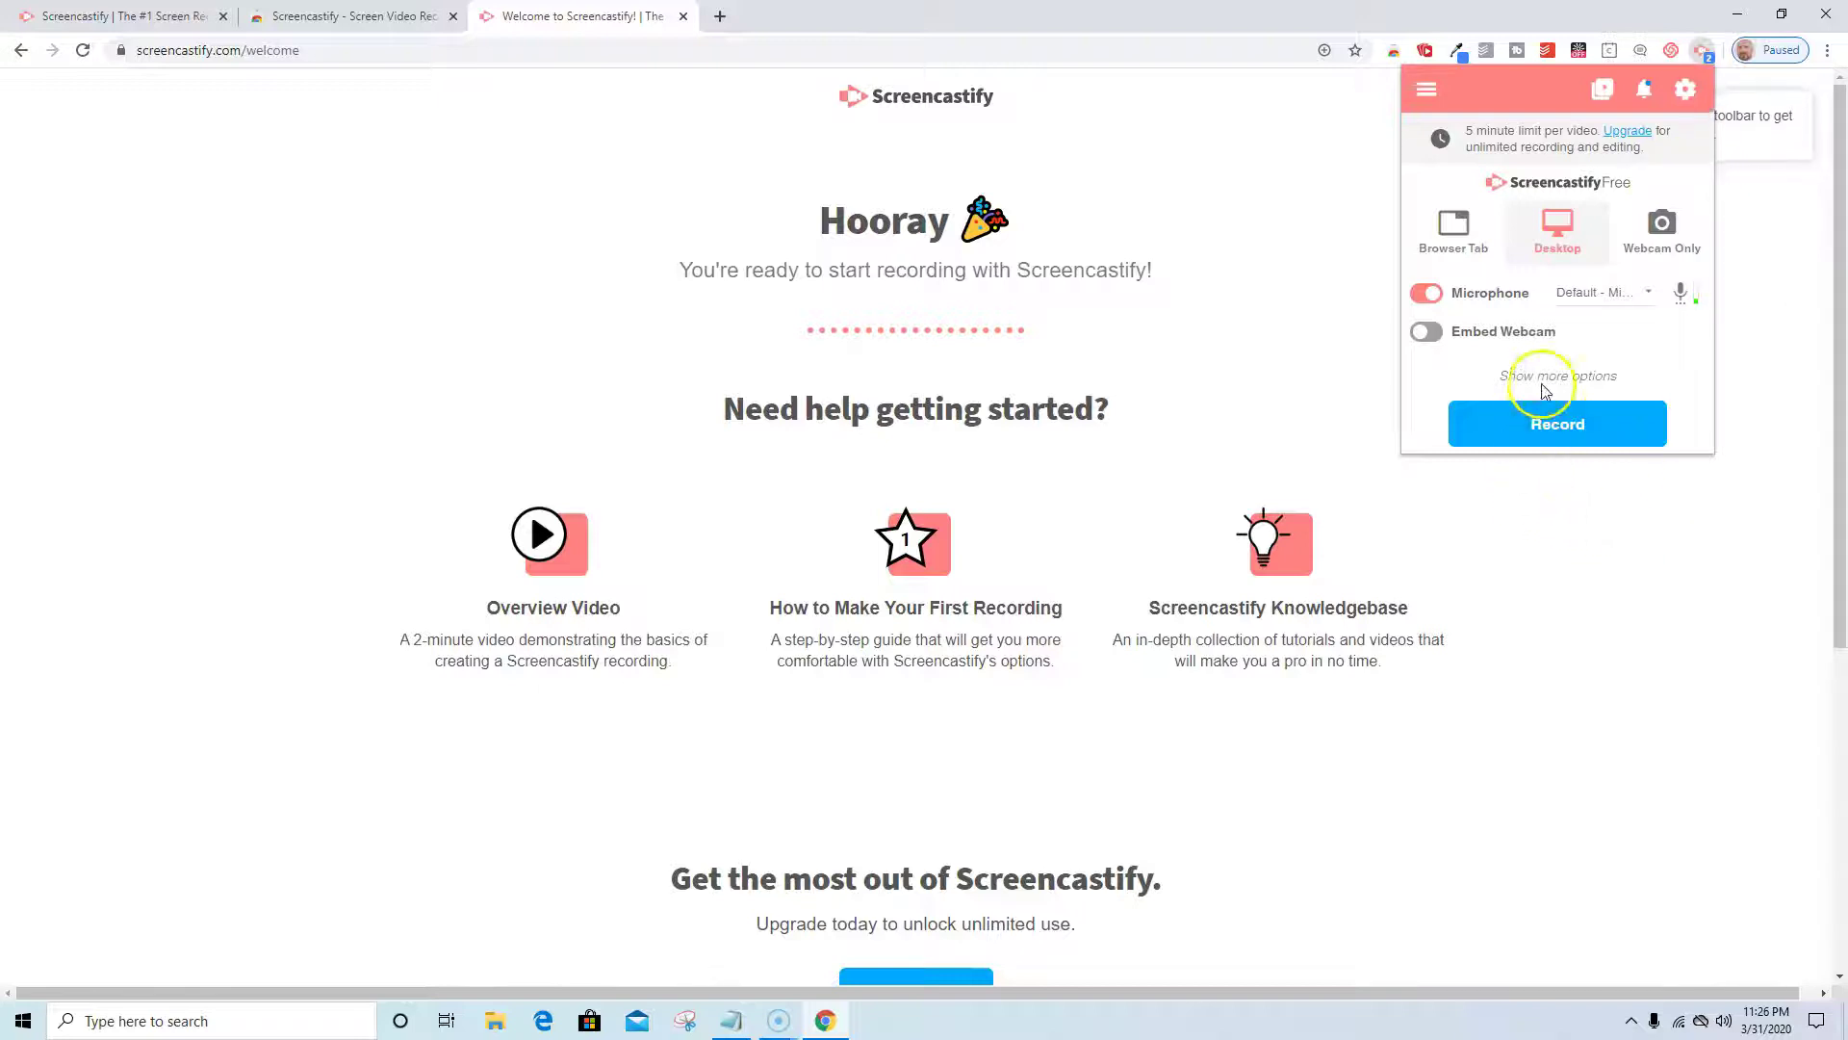
Open a new tab, cancel the pending screen-share request, and retry the desktop recording.
{"action": "left_click", "coordinate": [1544, 421]}
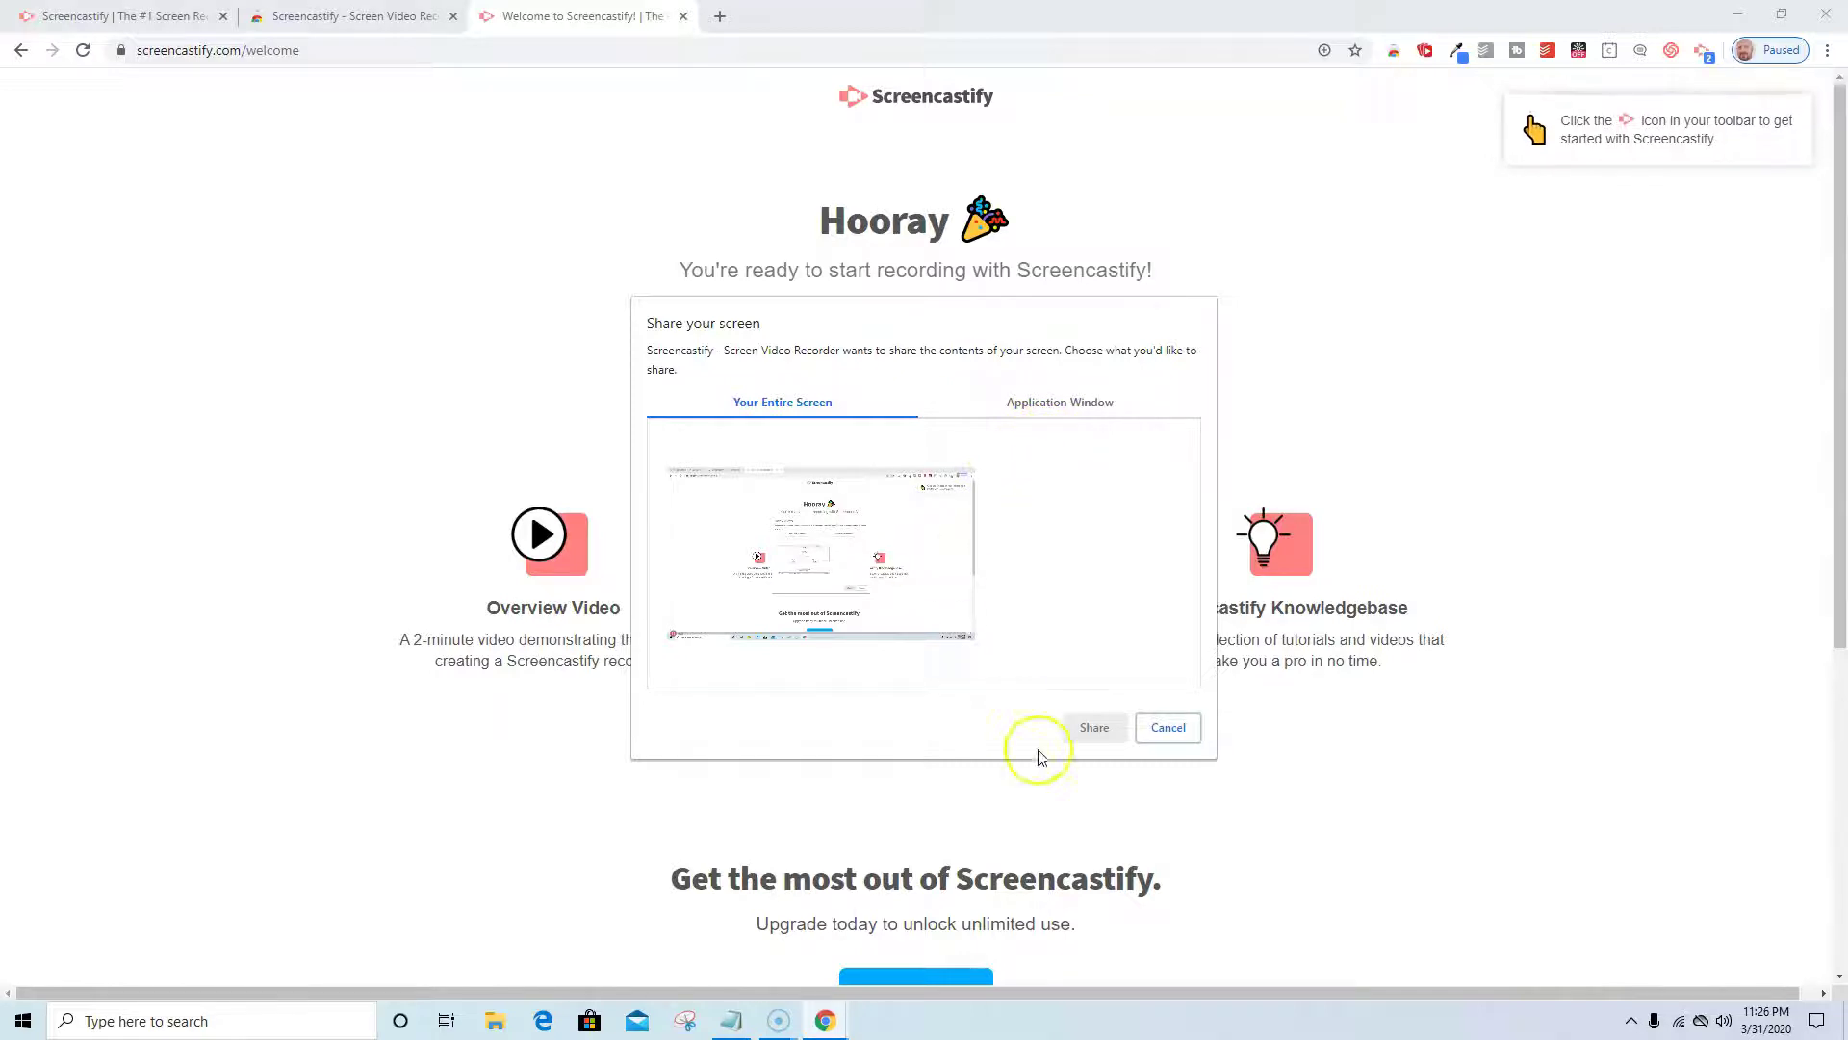
{"action": "left_click", "coordinate": [720, 16]}
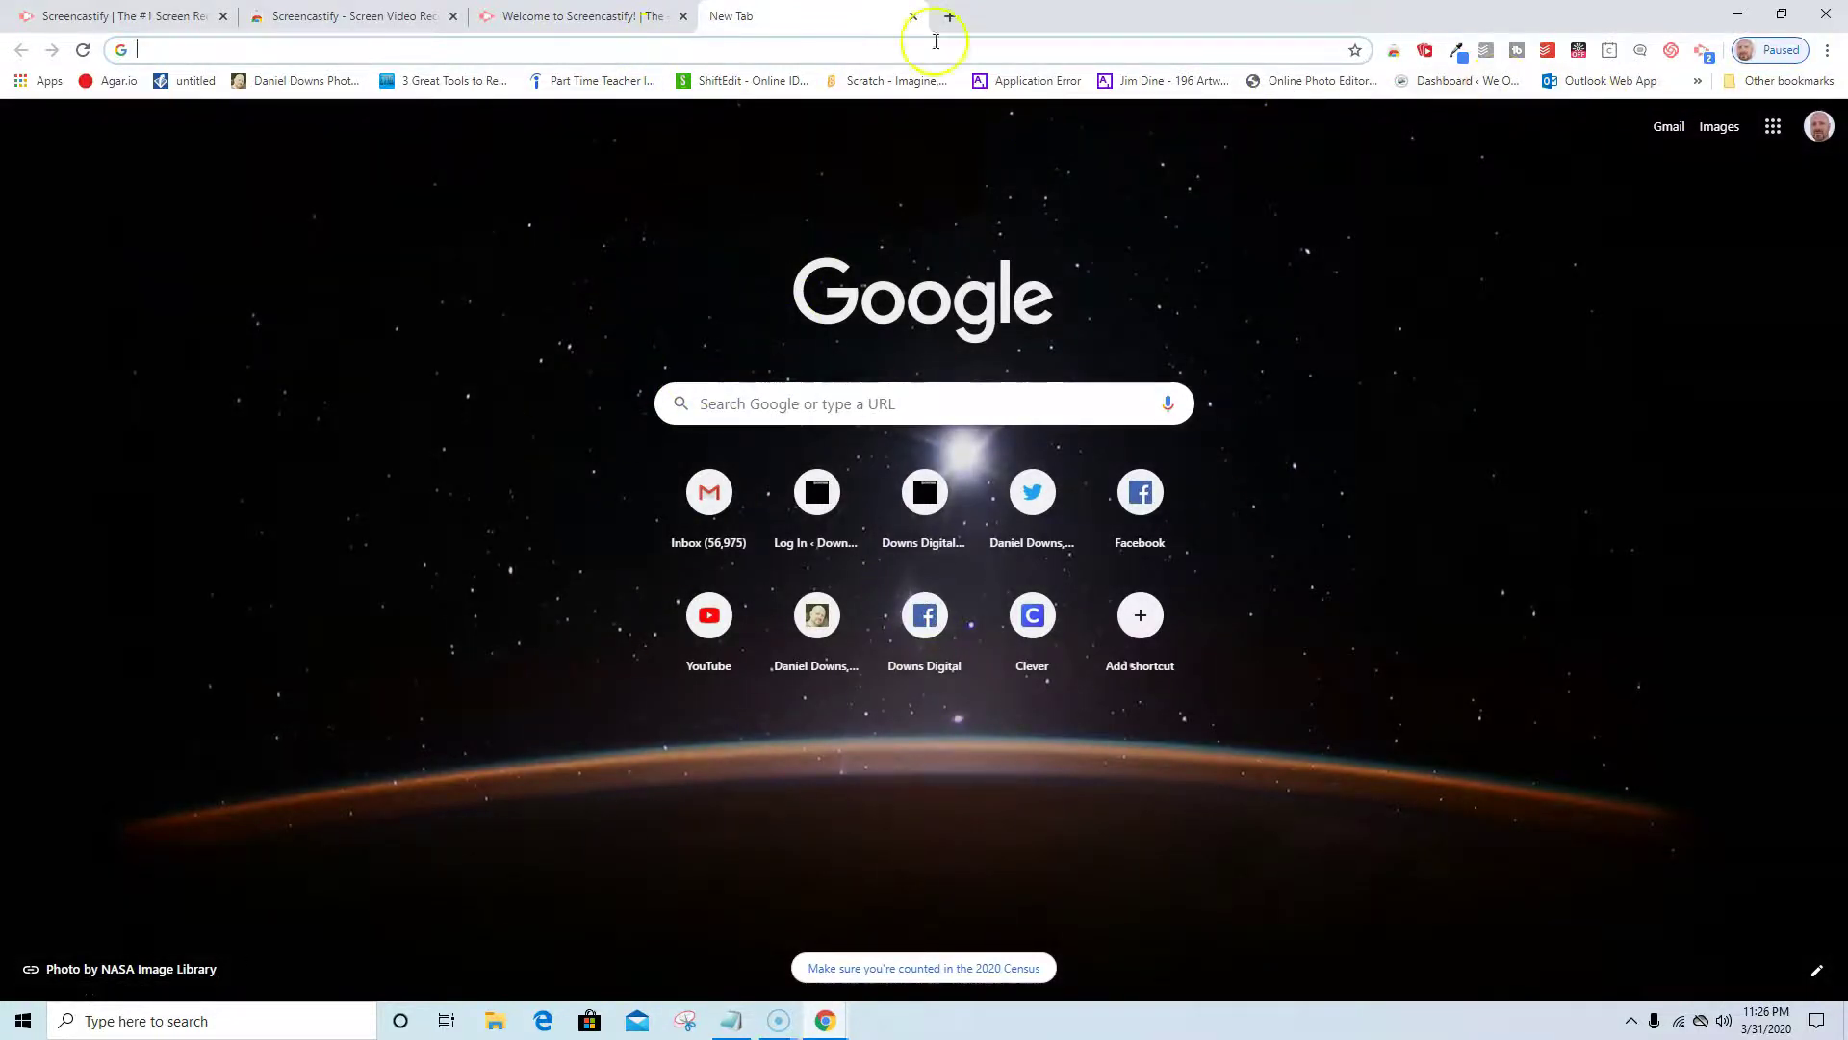
{"action": "left_click", "coordinate": [1701, 51]}
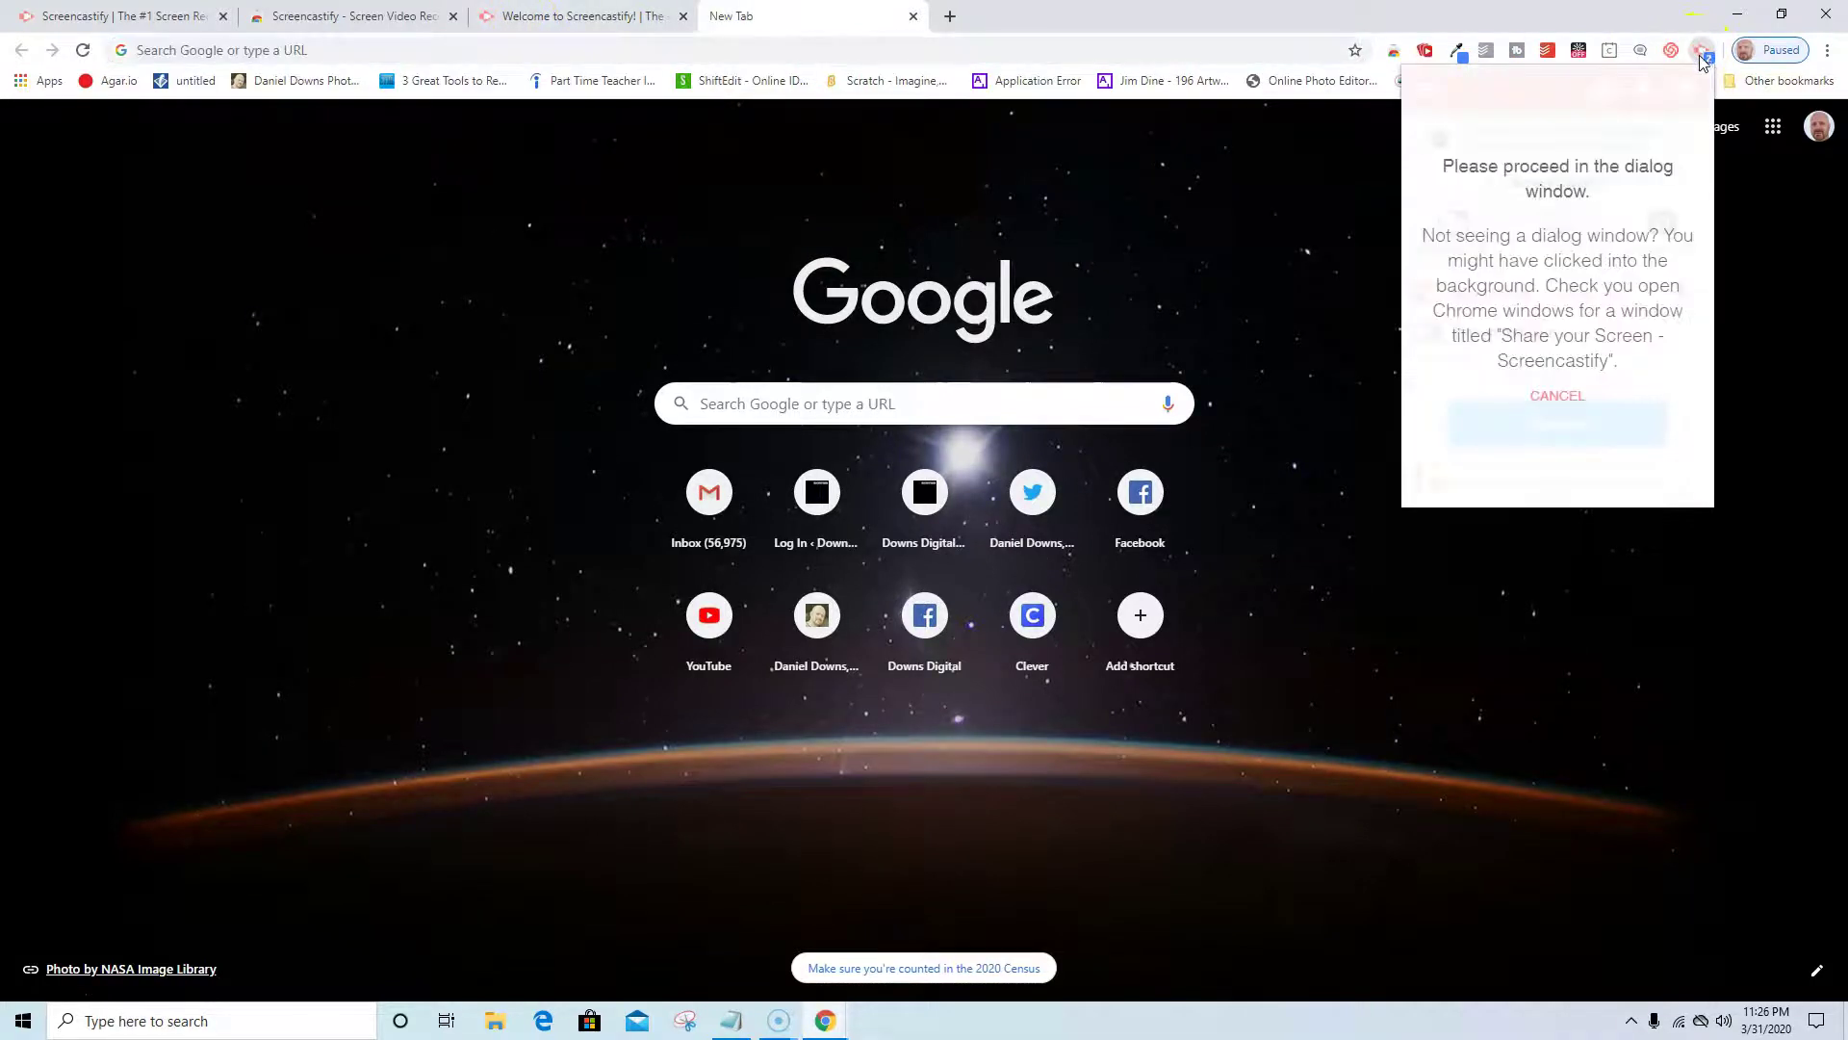
{"action": "left_click", "coordinate": [1560, 397]}
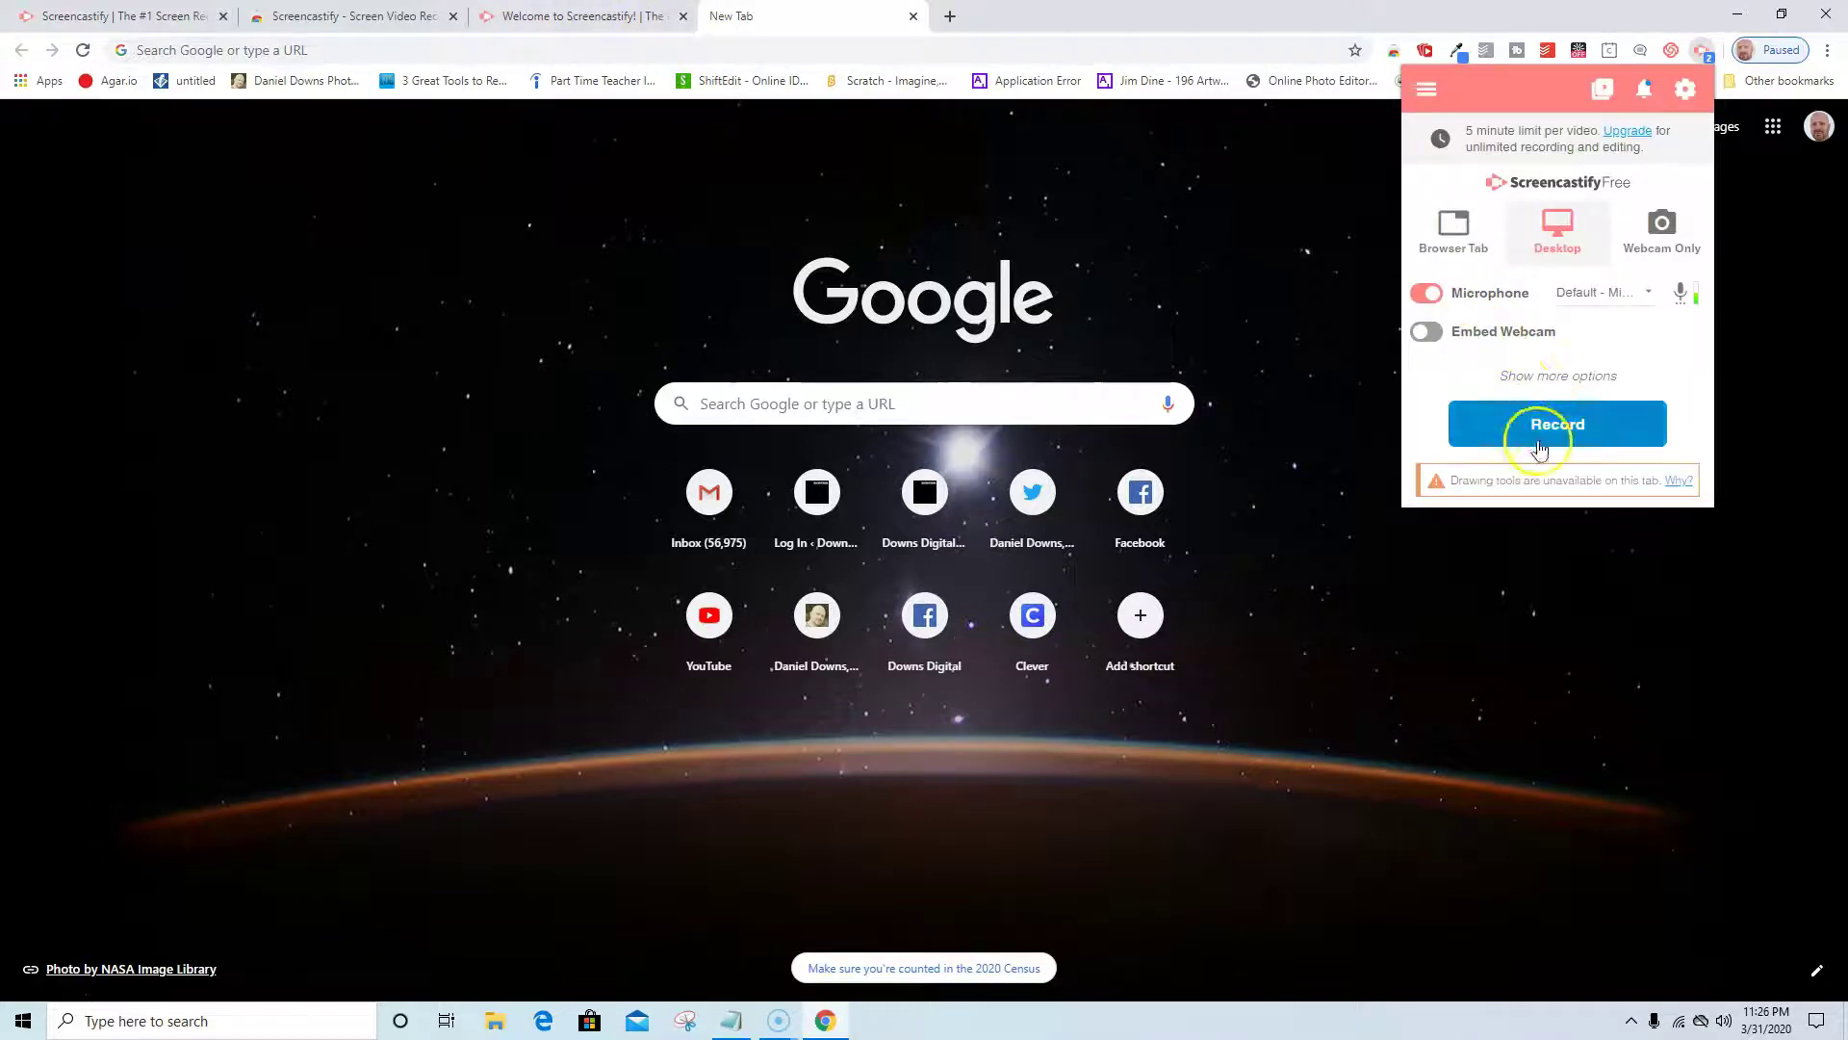
{"action": "left_click", "coordinate": [1545, 420]}
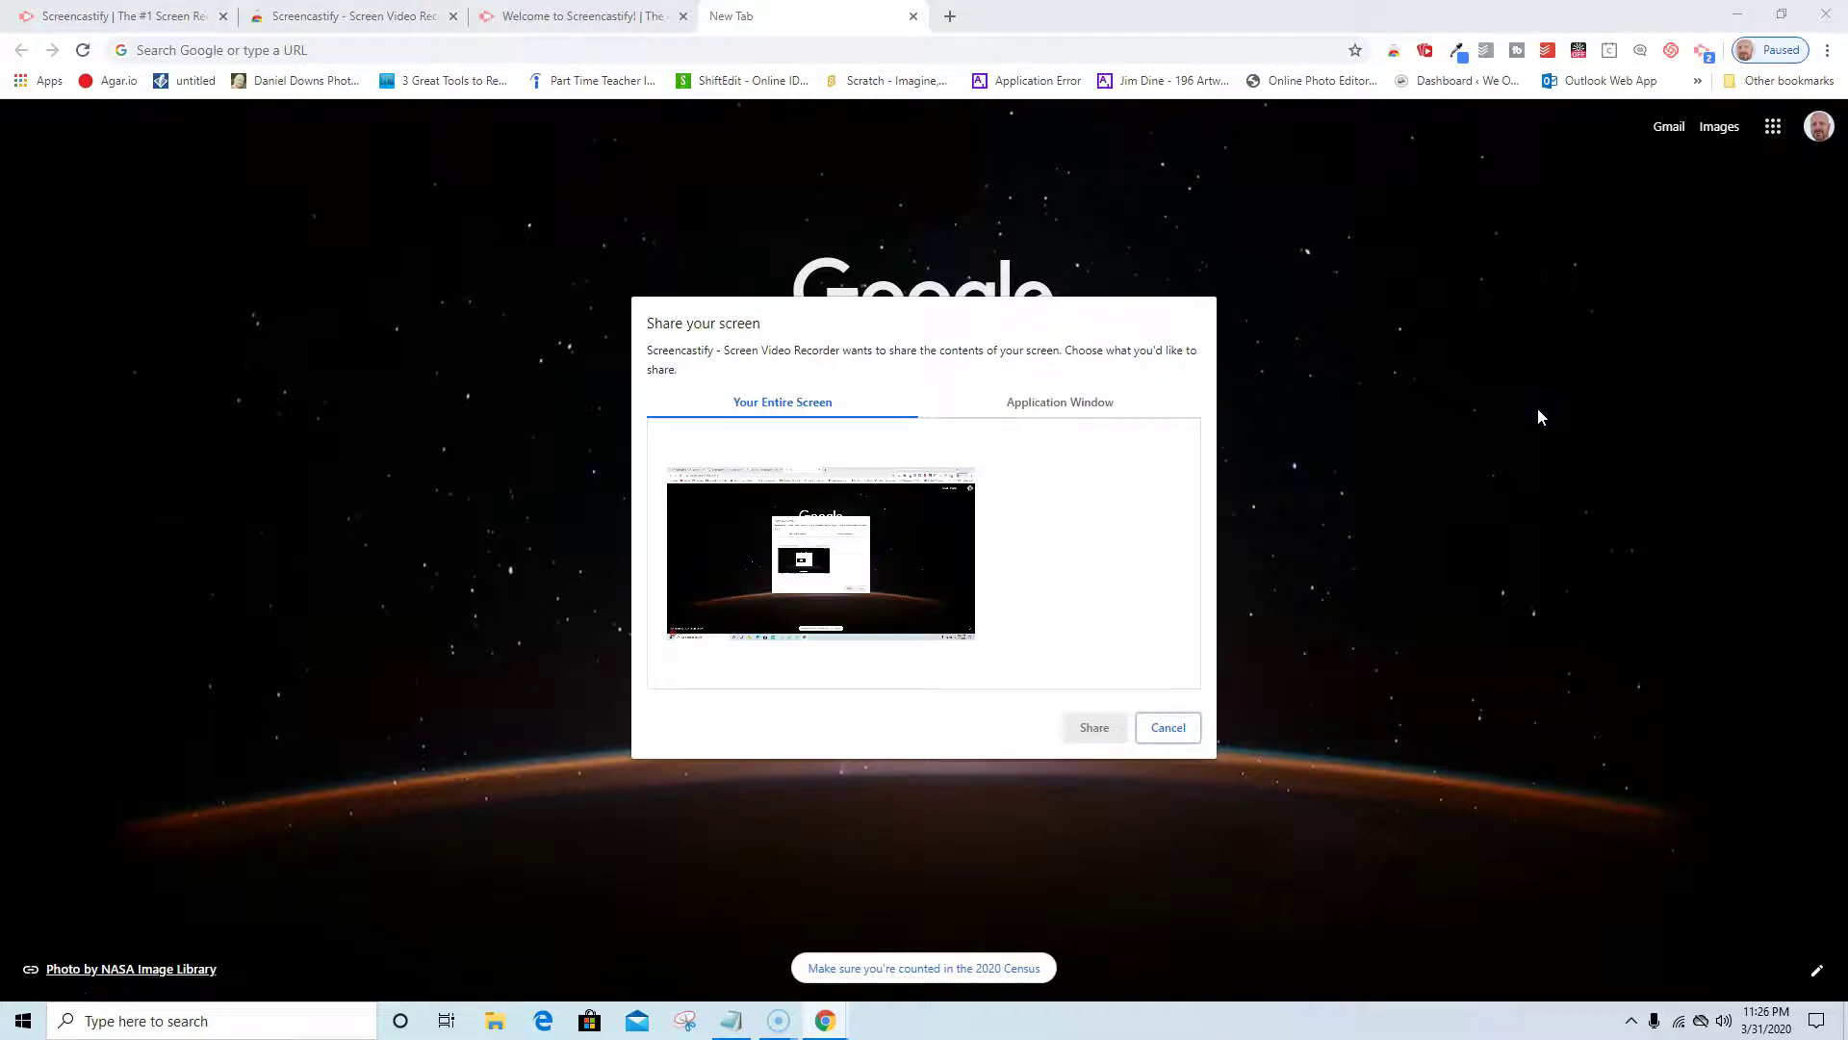
Close the Screencastify Welcome and Chrome Web Store tabs.
{"action": "left_click", "coordinate": [592, 19]}
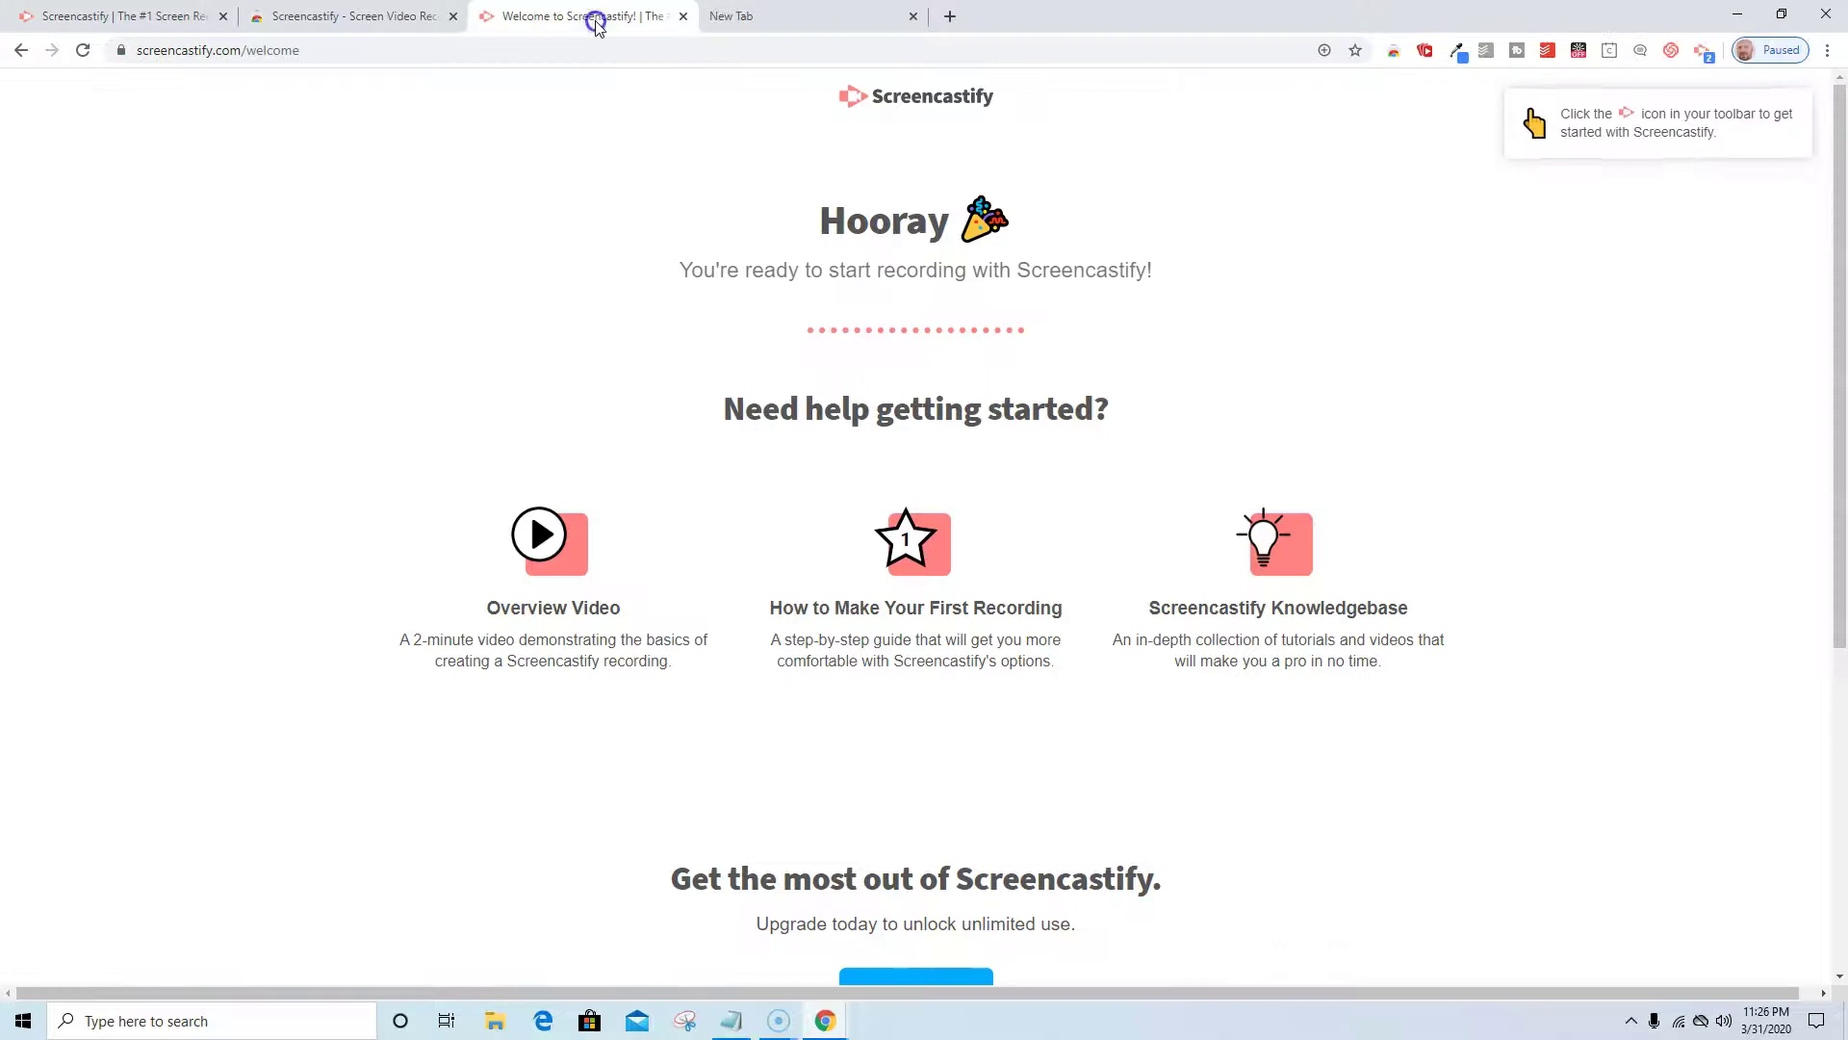
{"action": "left_click", "coordinate": [681, 16]}
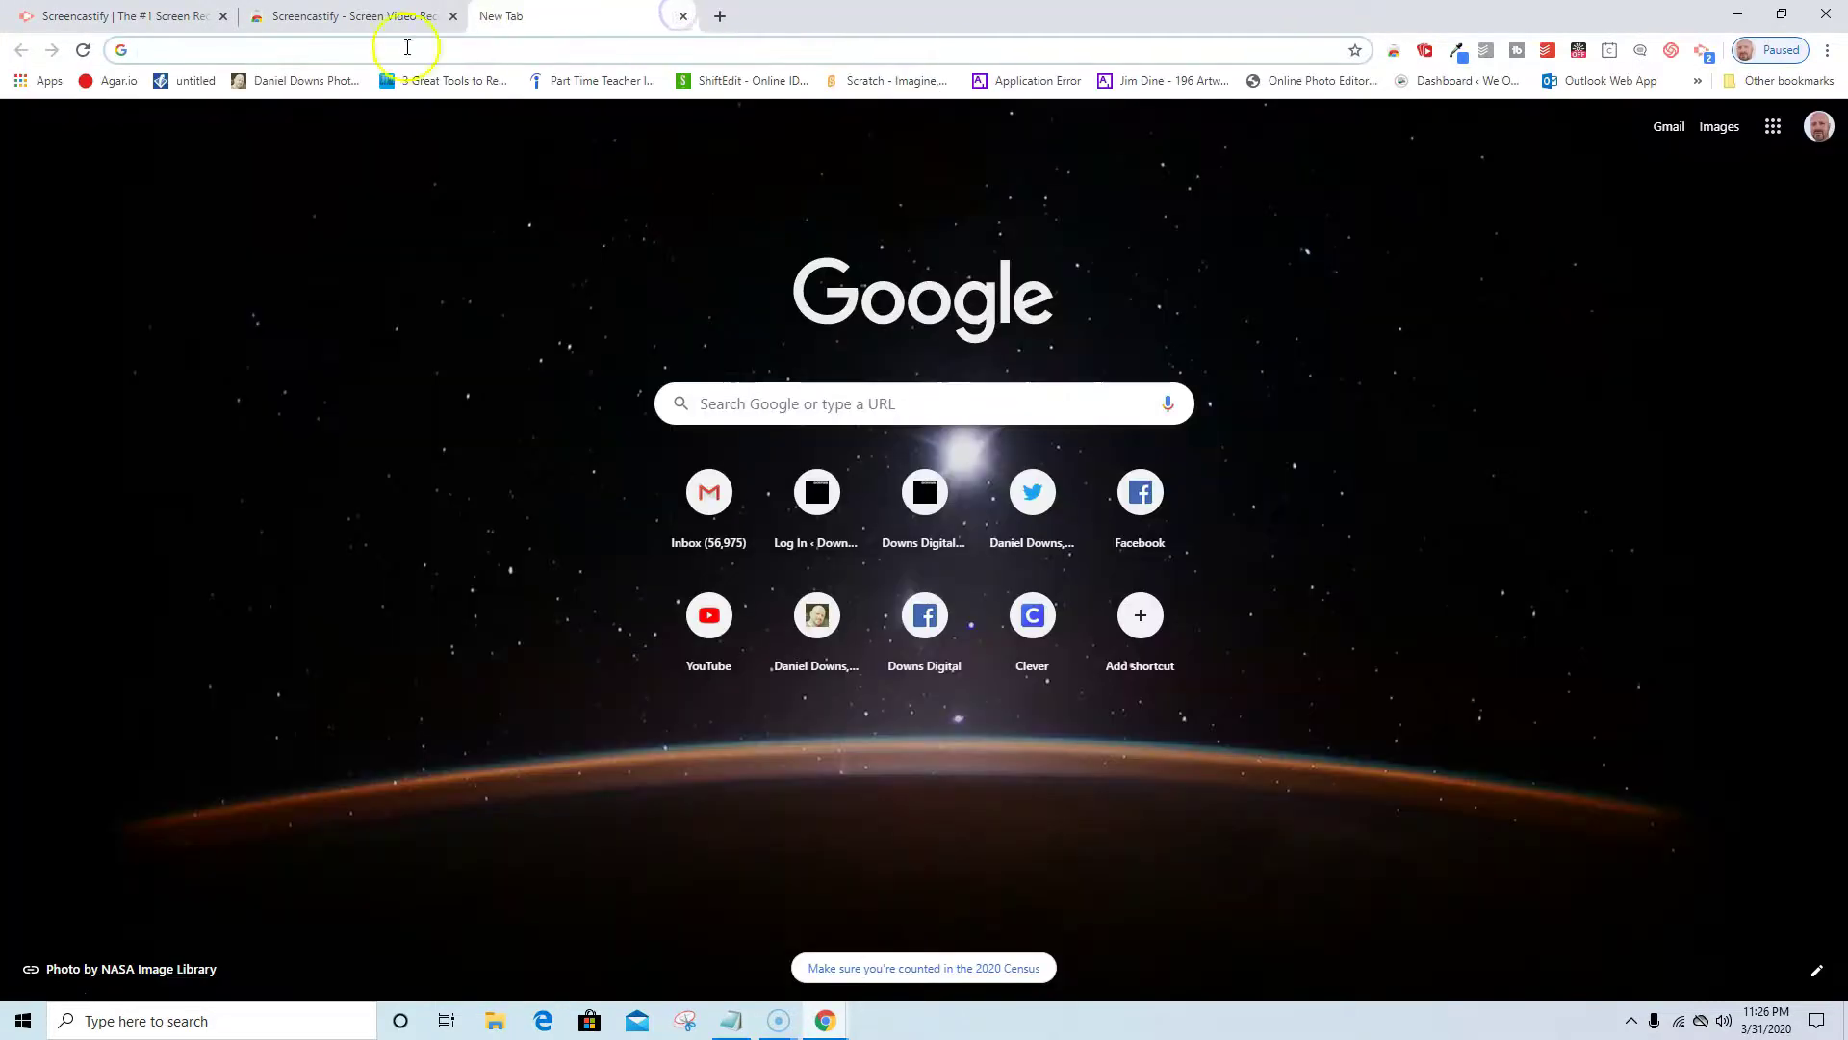
{"action": "left_click", "coordinate": [284, 16]}
{"action": "left_click", "coordinate": [453, 17]}
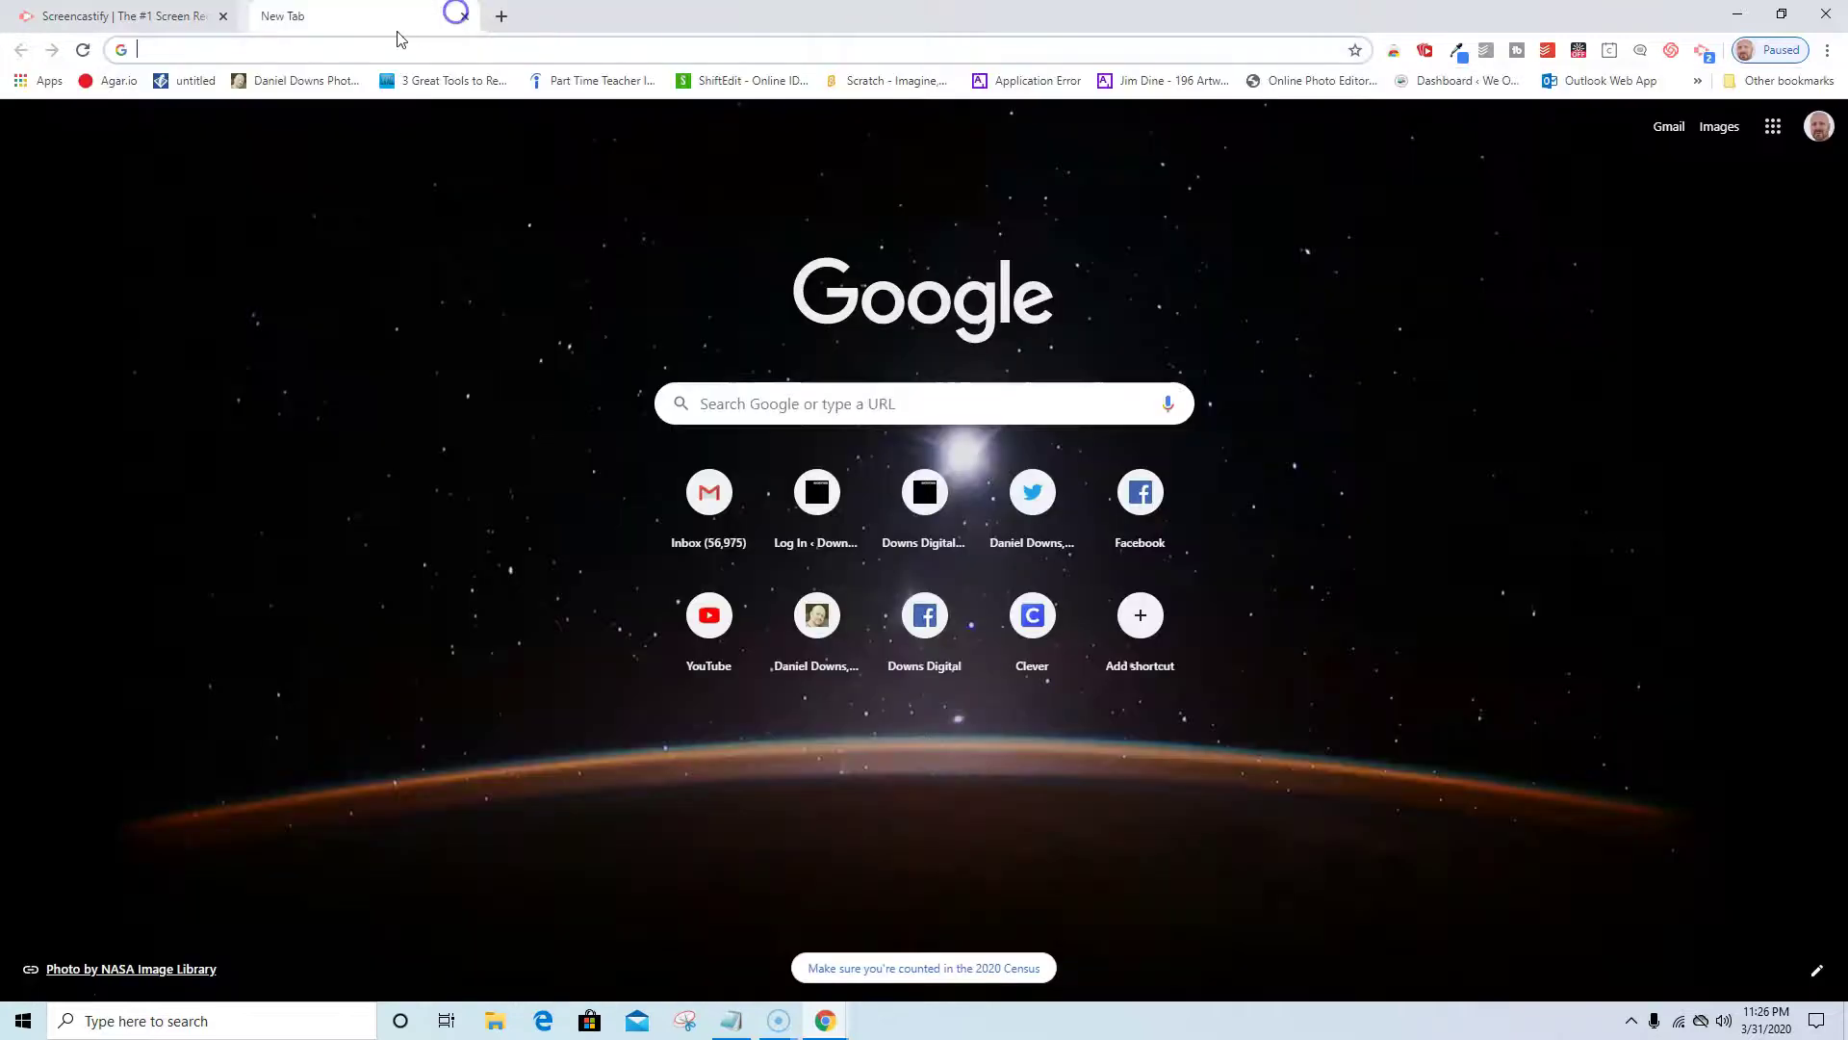
Close the last Screencastify page, cancel the old request, and restart a desktop recording.
{"action": "left_click", "coordinate": [222, 16]}
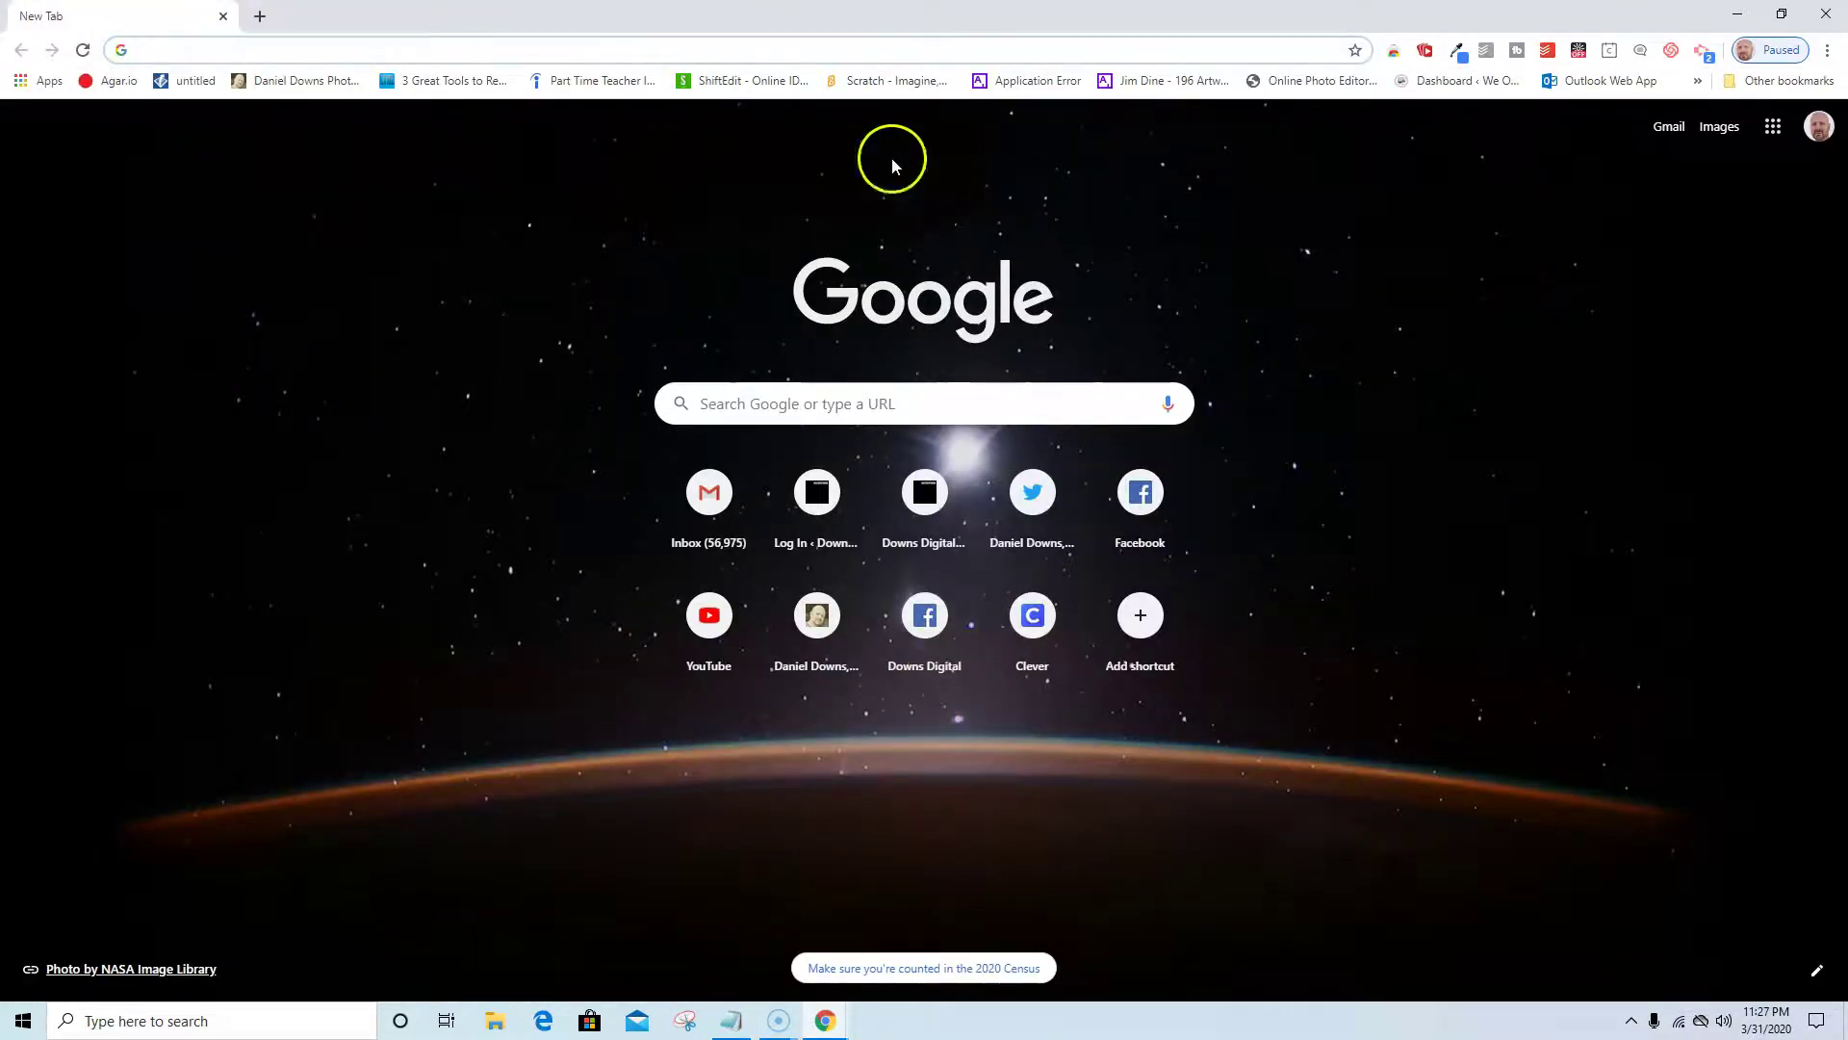
{"action": "left_click", "coordinate": [1700, 58]}
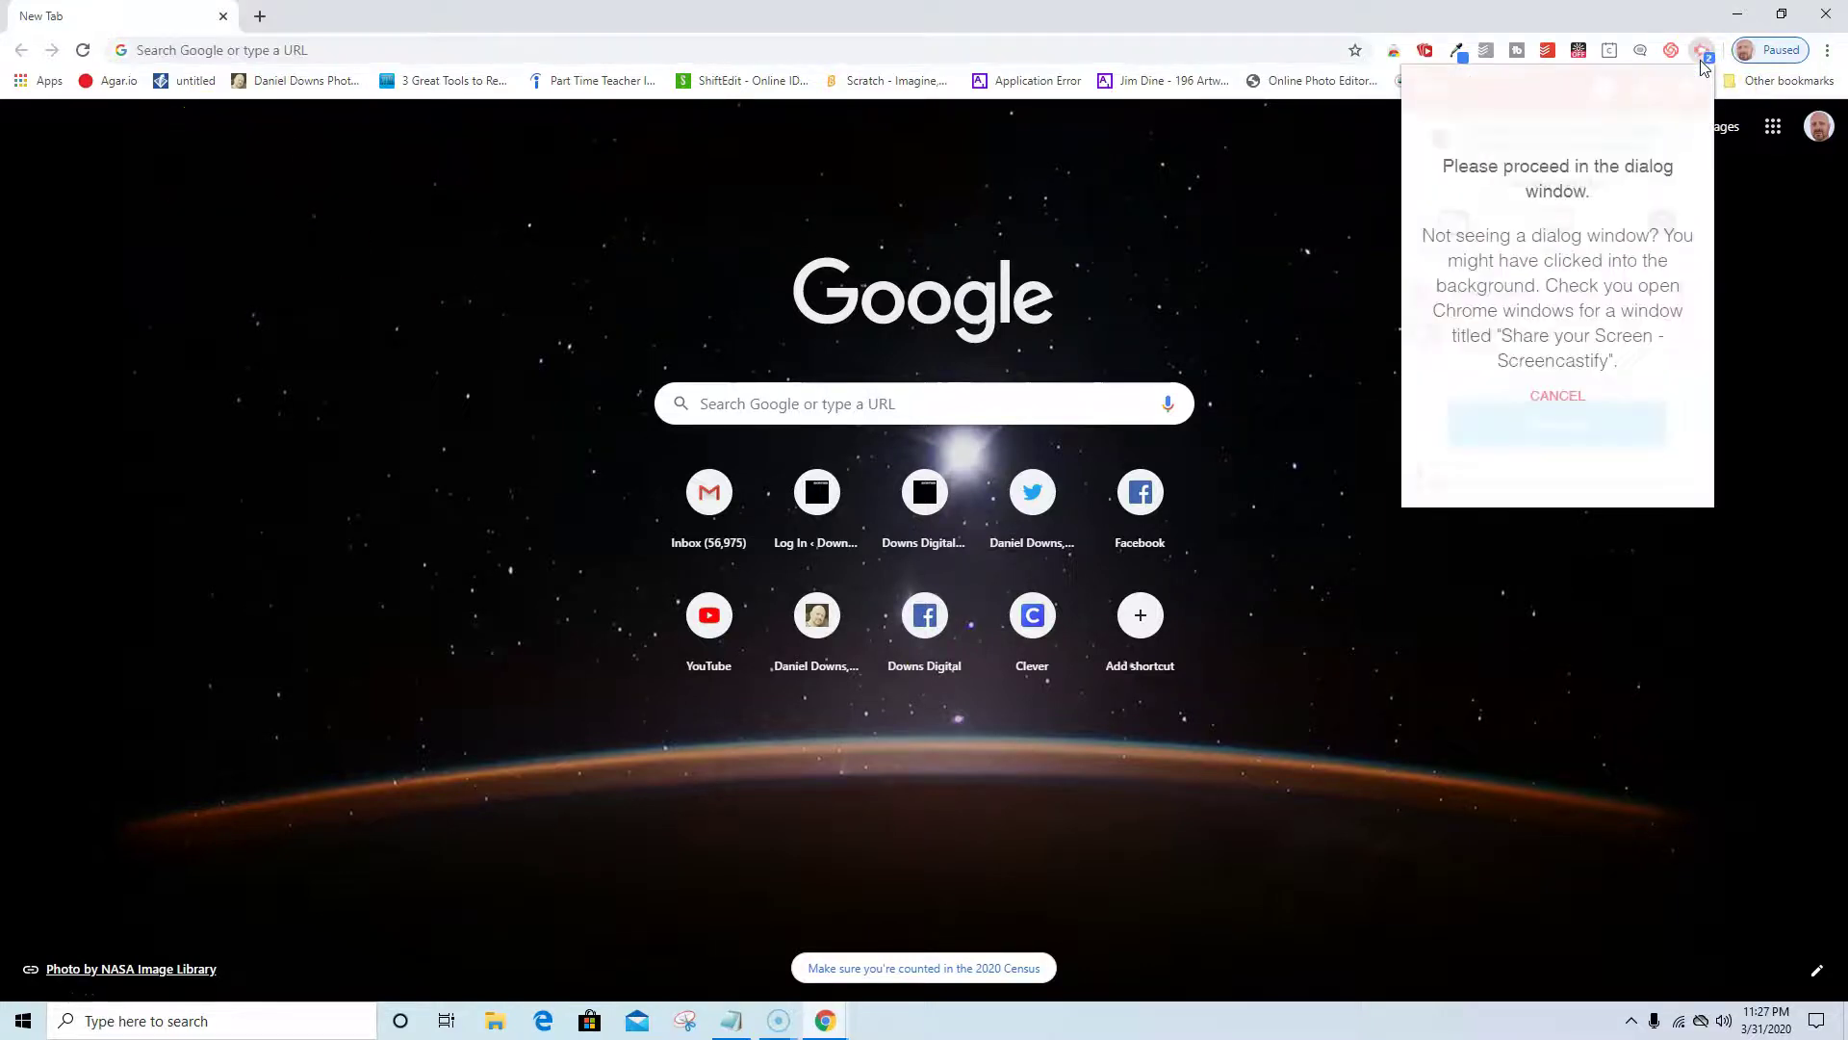
{"action": "left_click", "coordinate": [1541, 396]}
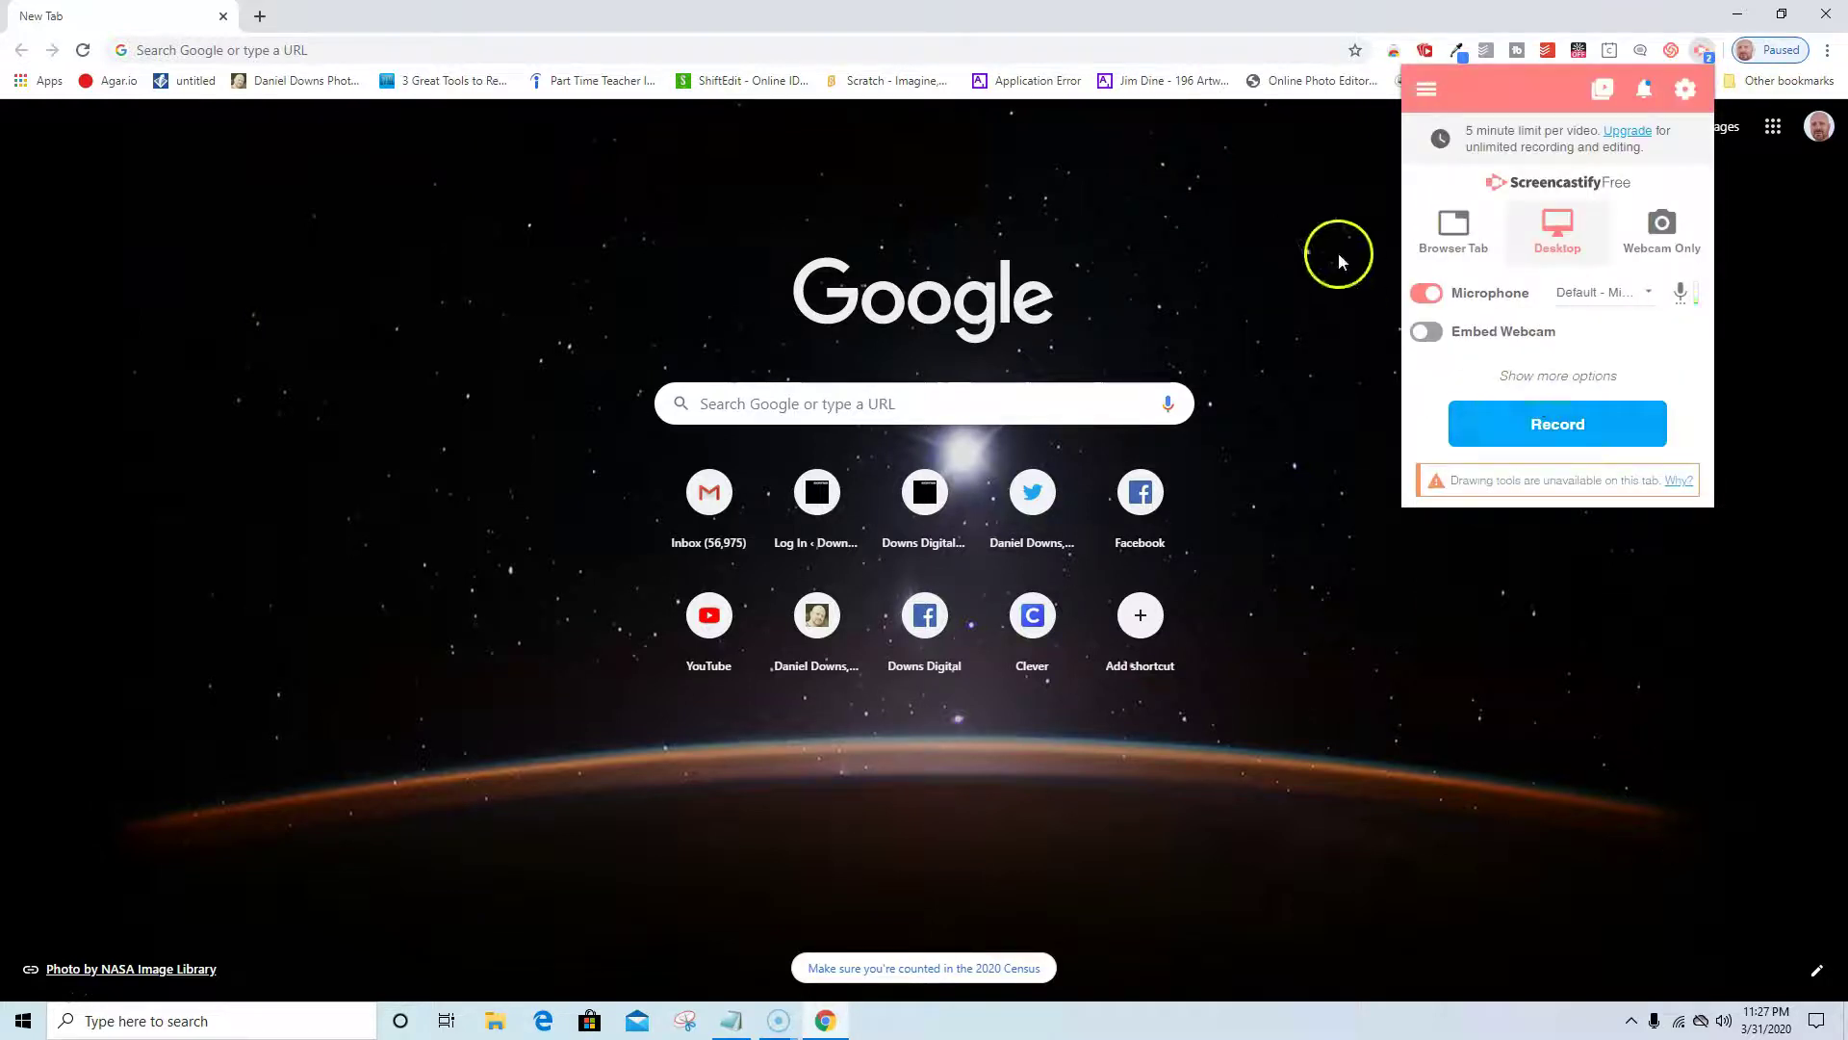
{"action": "left_click", "coordinate": [1537, 431]}
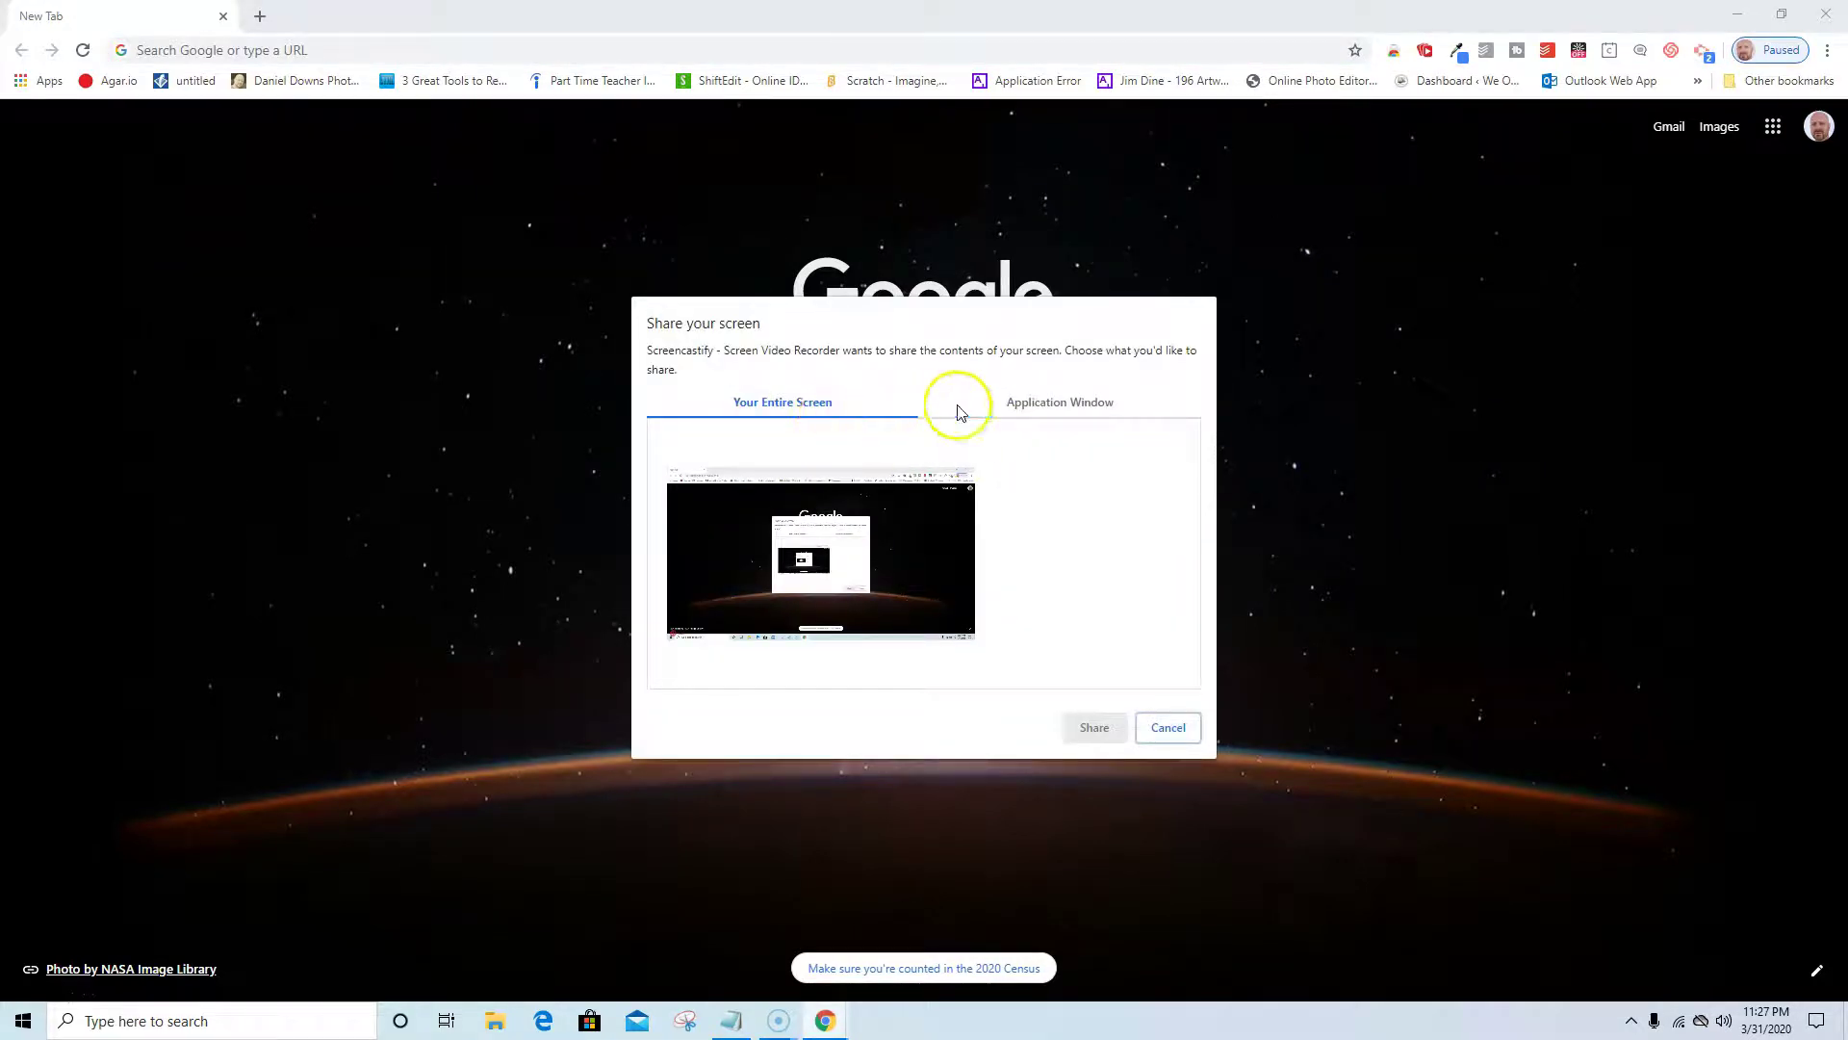
{"action": "left_click", "coordinate": [1024, 407]}
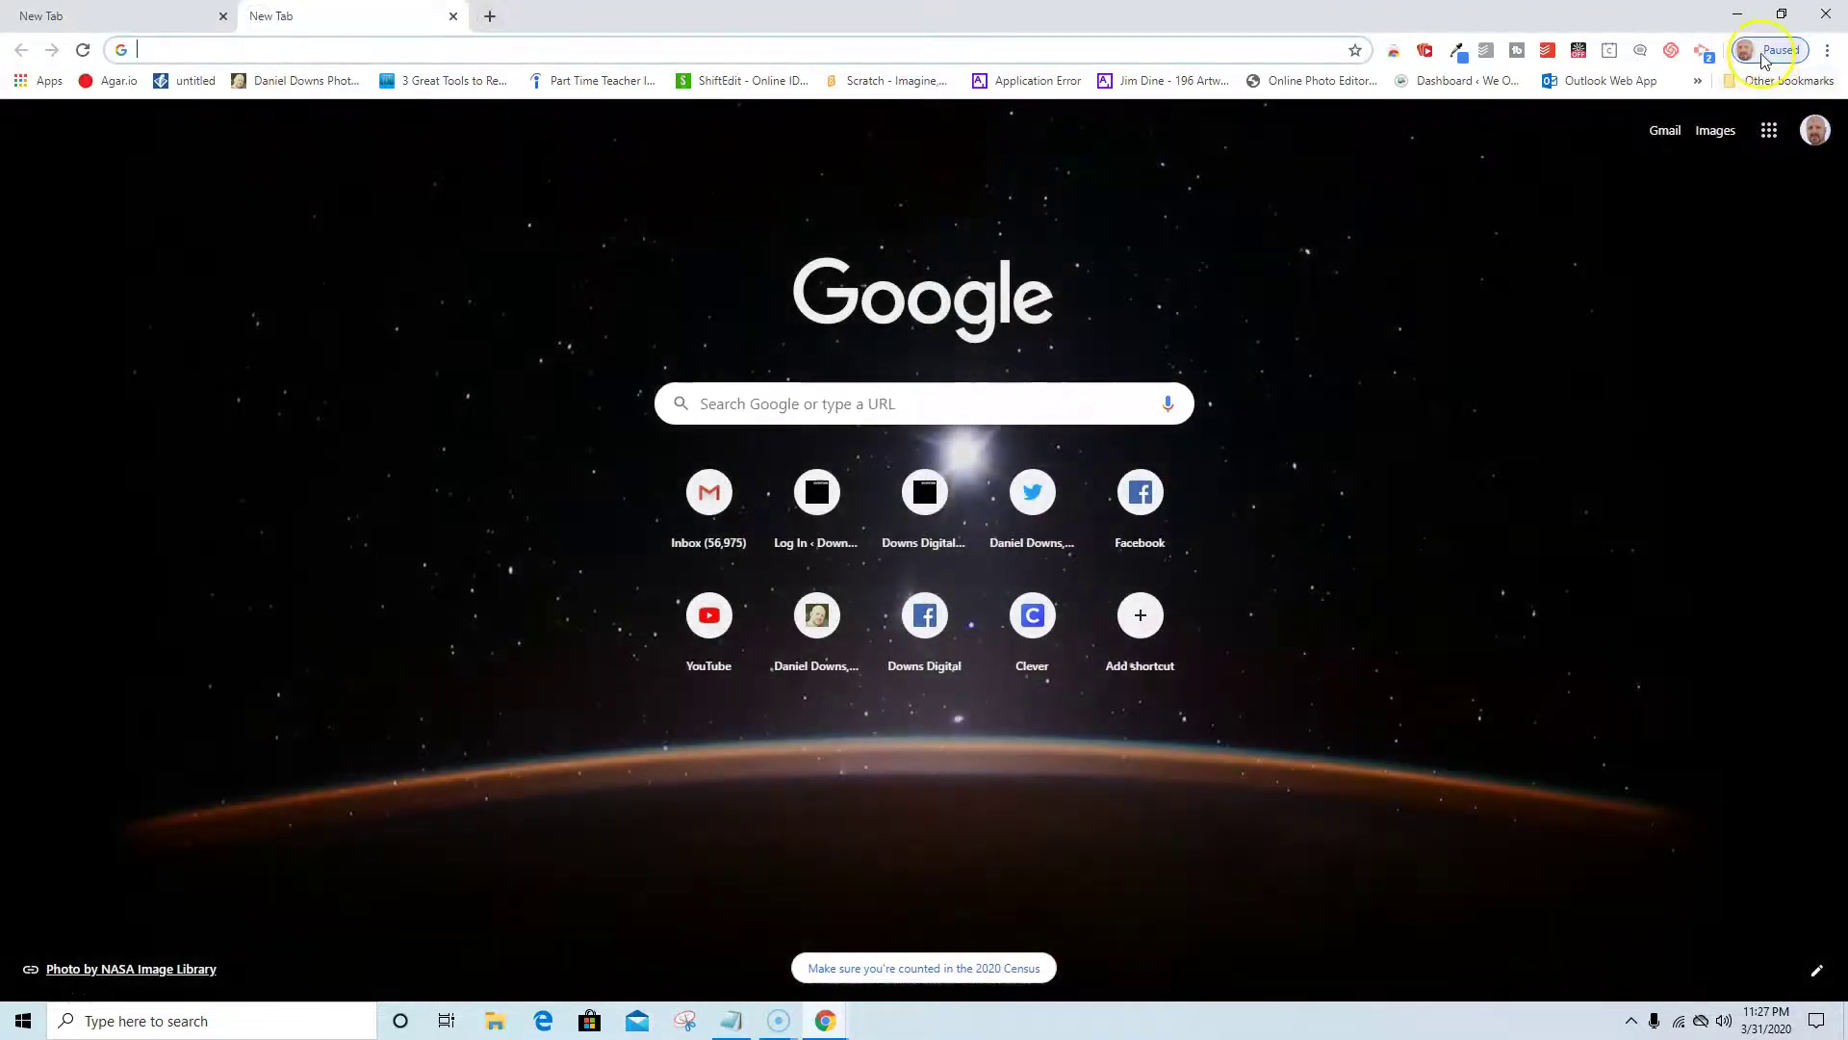
Cancel and restart the recording, then share Your Entire Screen to begin capturing.
{"action": "left_click", "coordinate": [1703, 53]}
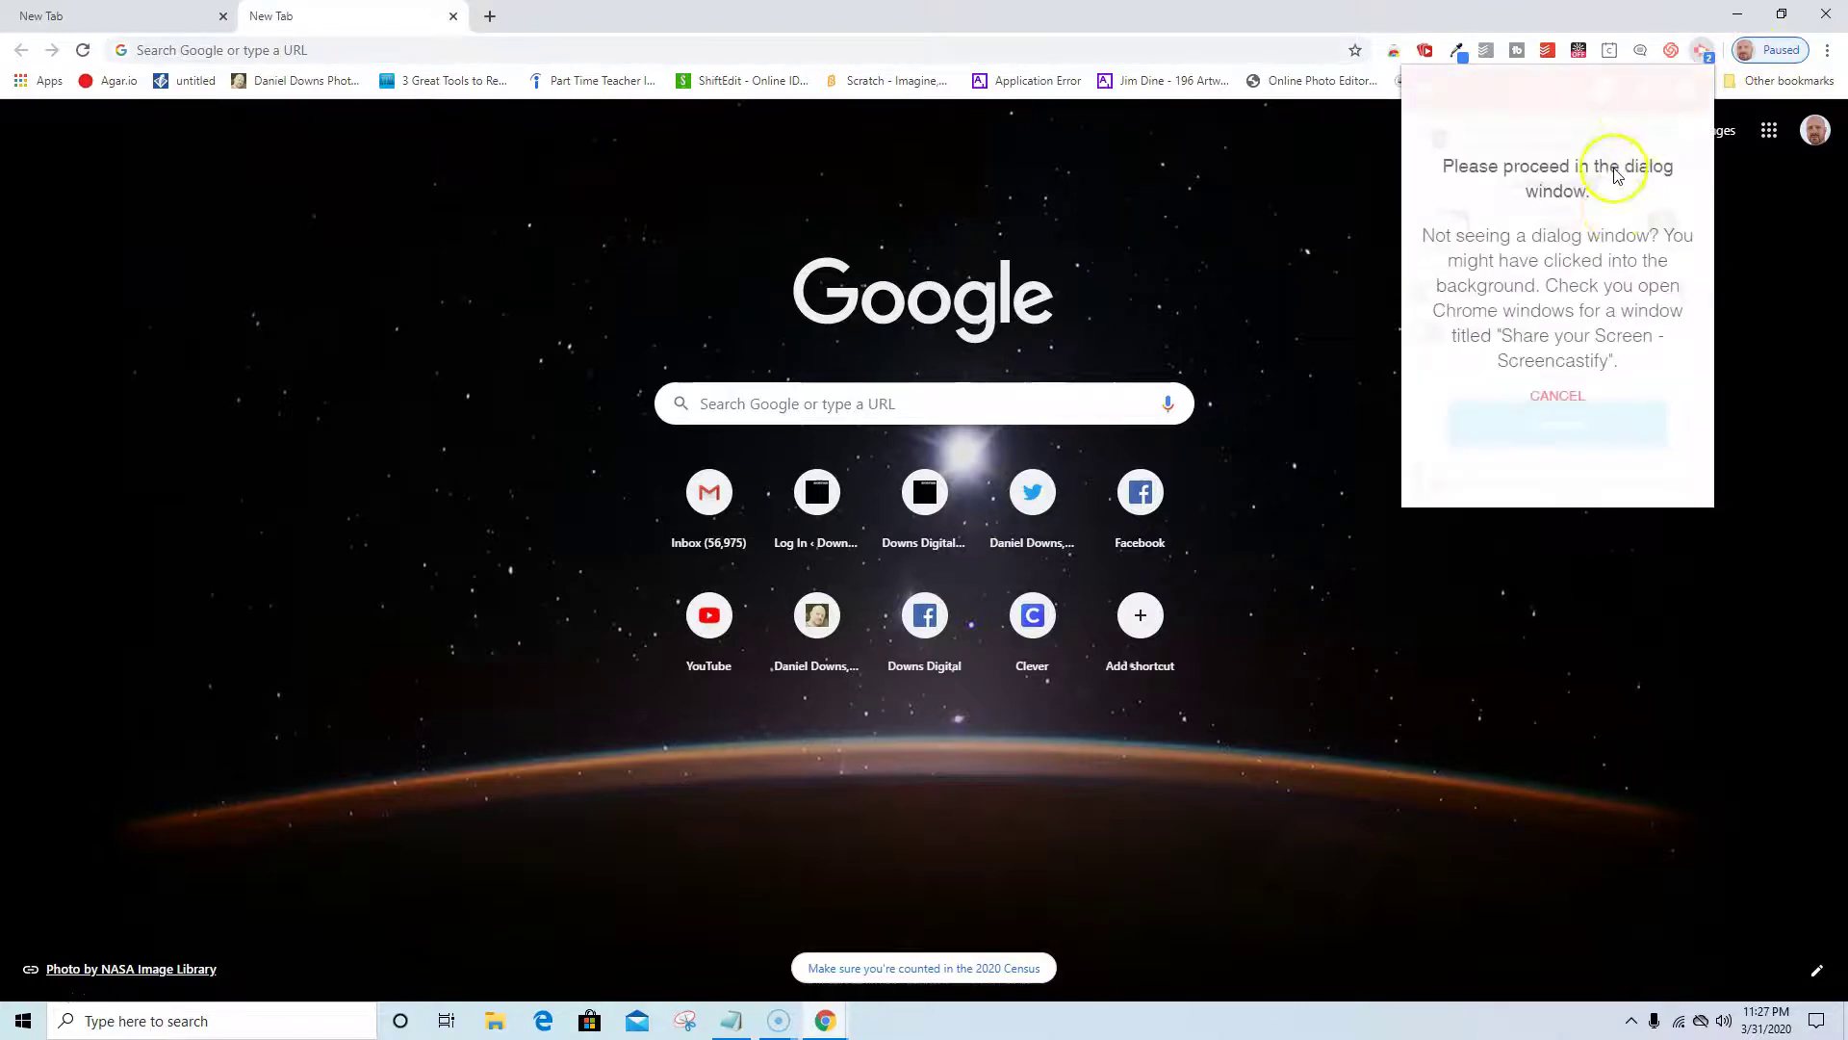
{"action": "left_click", "coordinate": [1561, 402]}
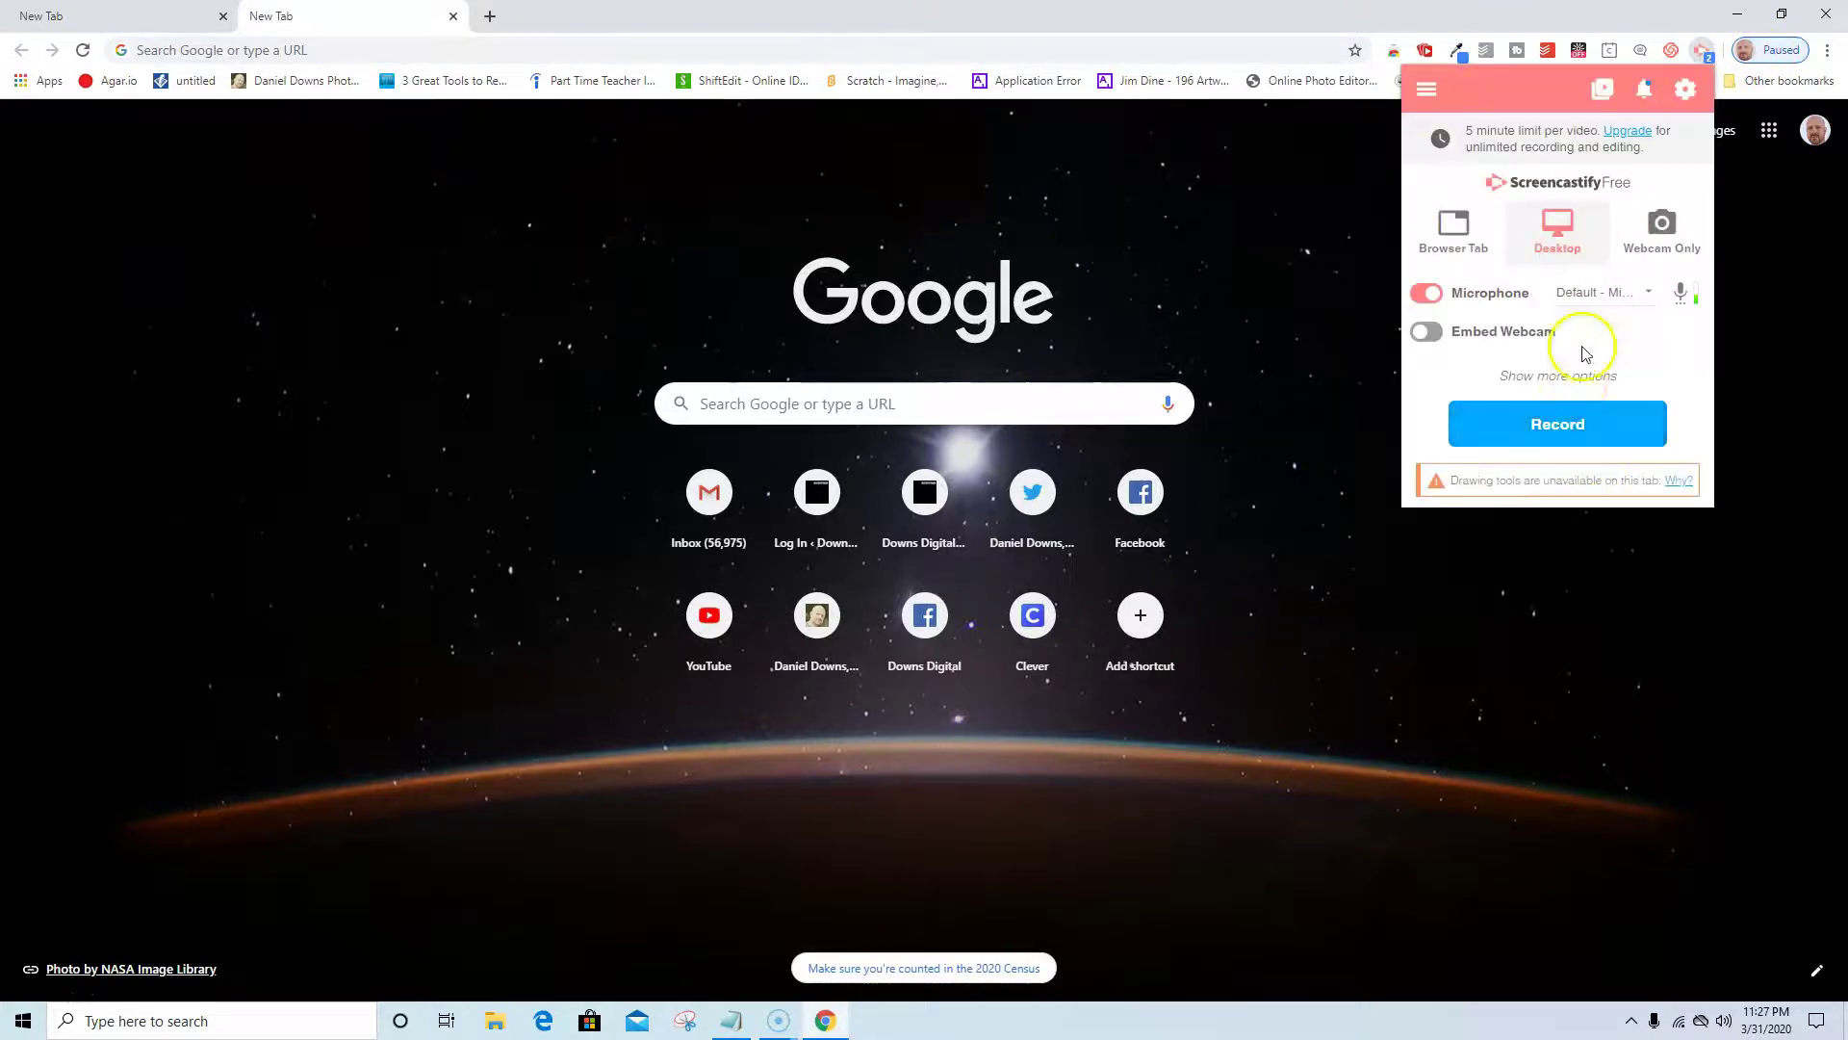
{"action": "left_click", "coordinate": [1550, 425]}
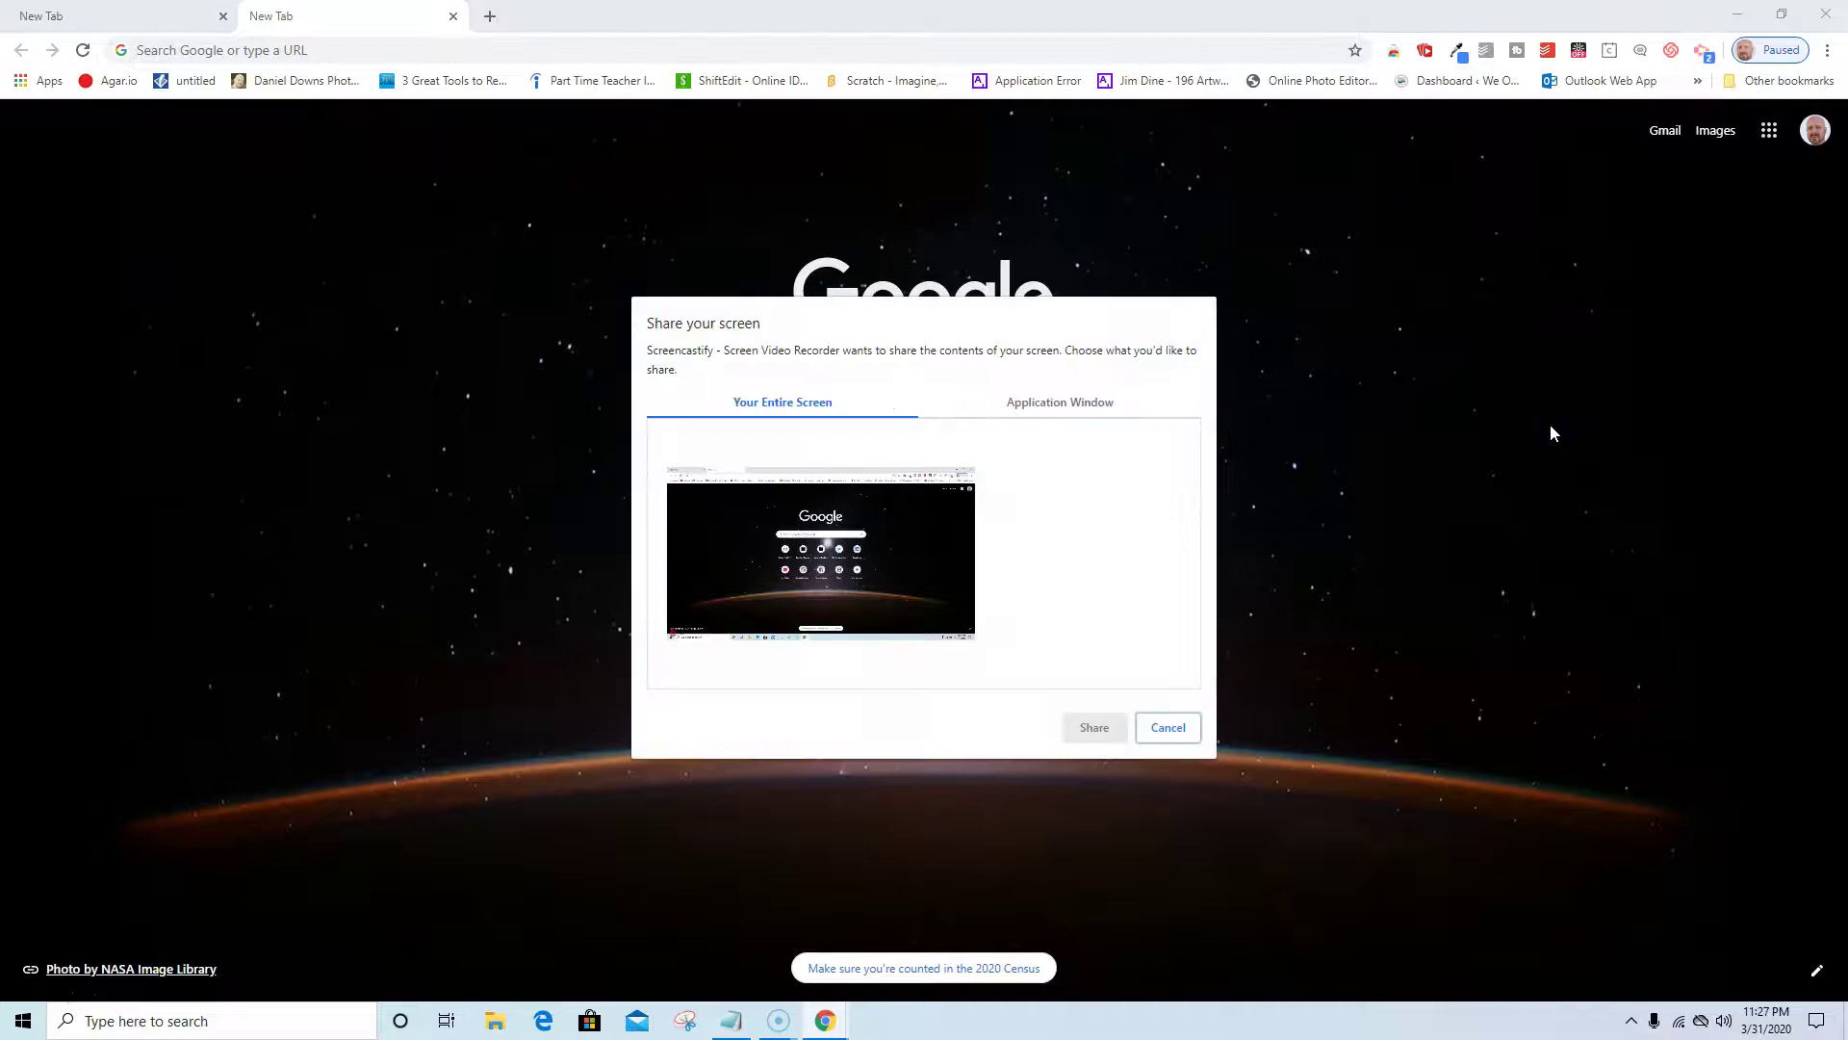
{"action": "left_click", "coordinate": [1052, 408]}
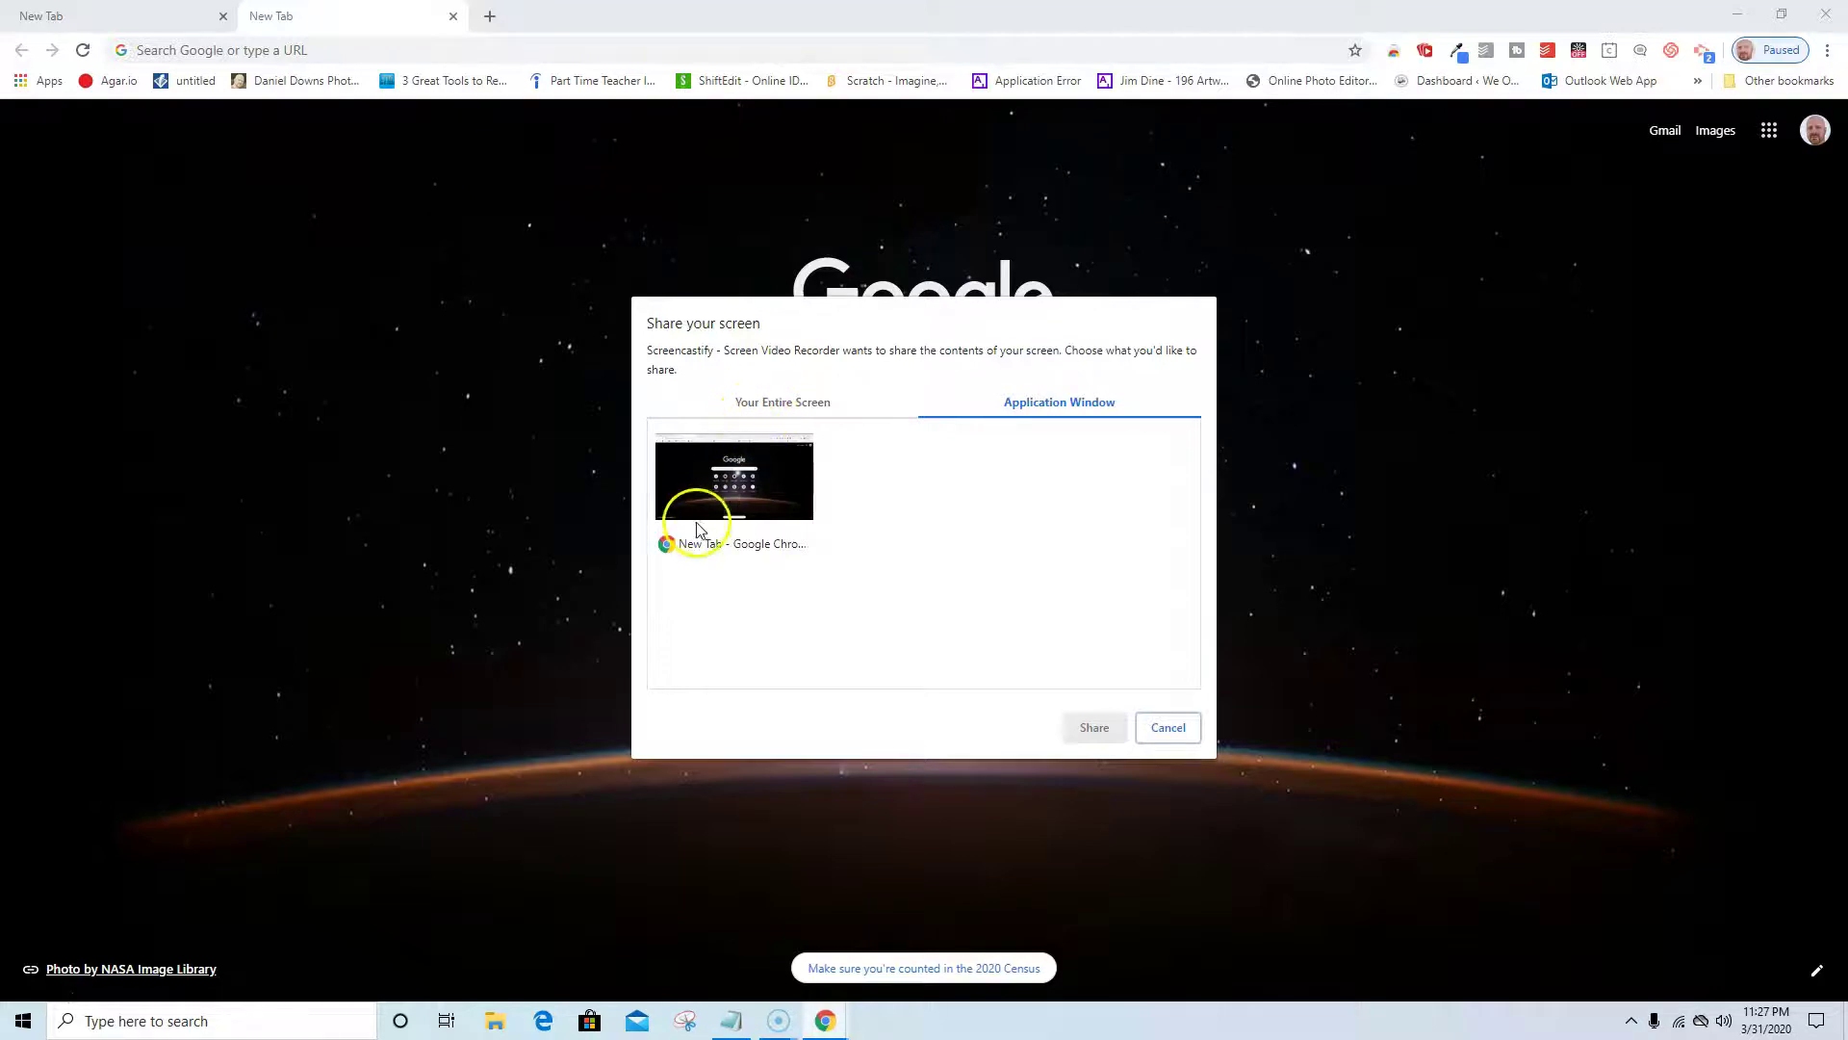
{"action": "left_click", "coordinate": [767, 404]}
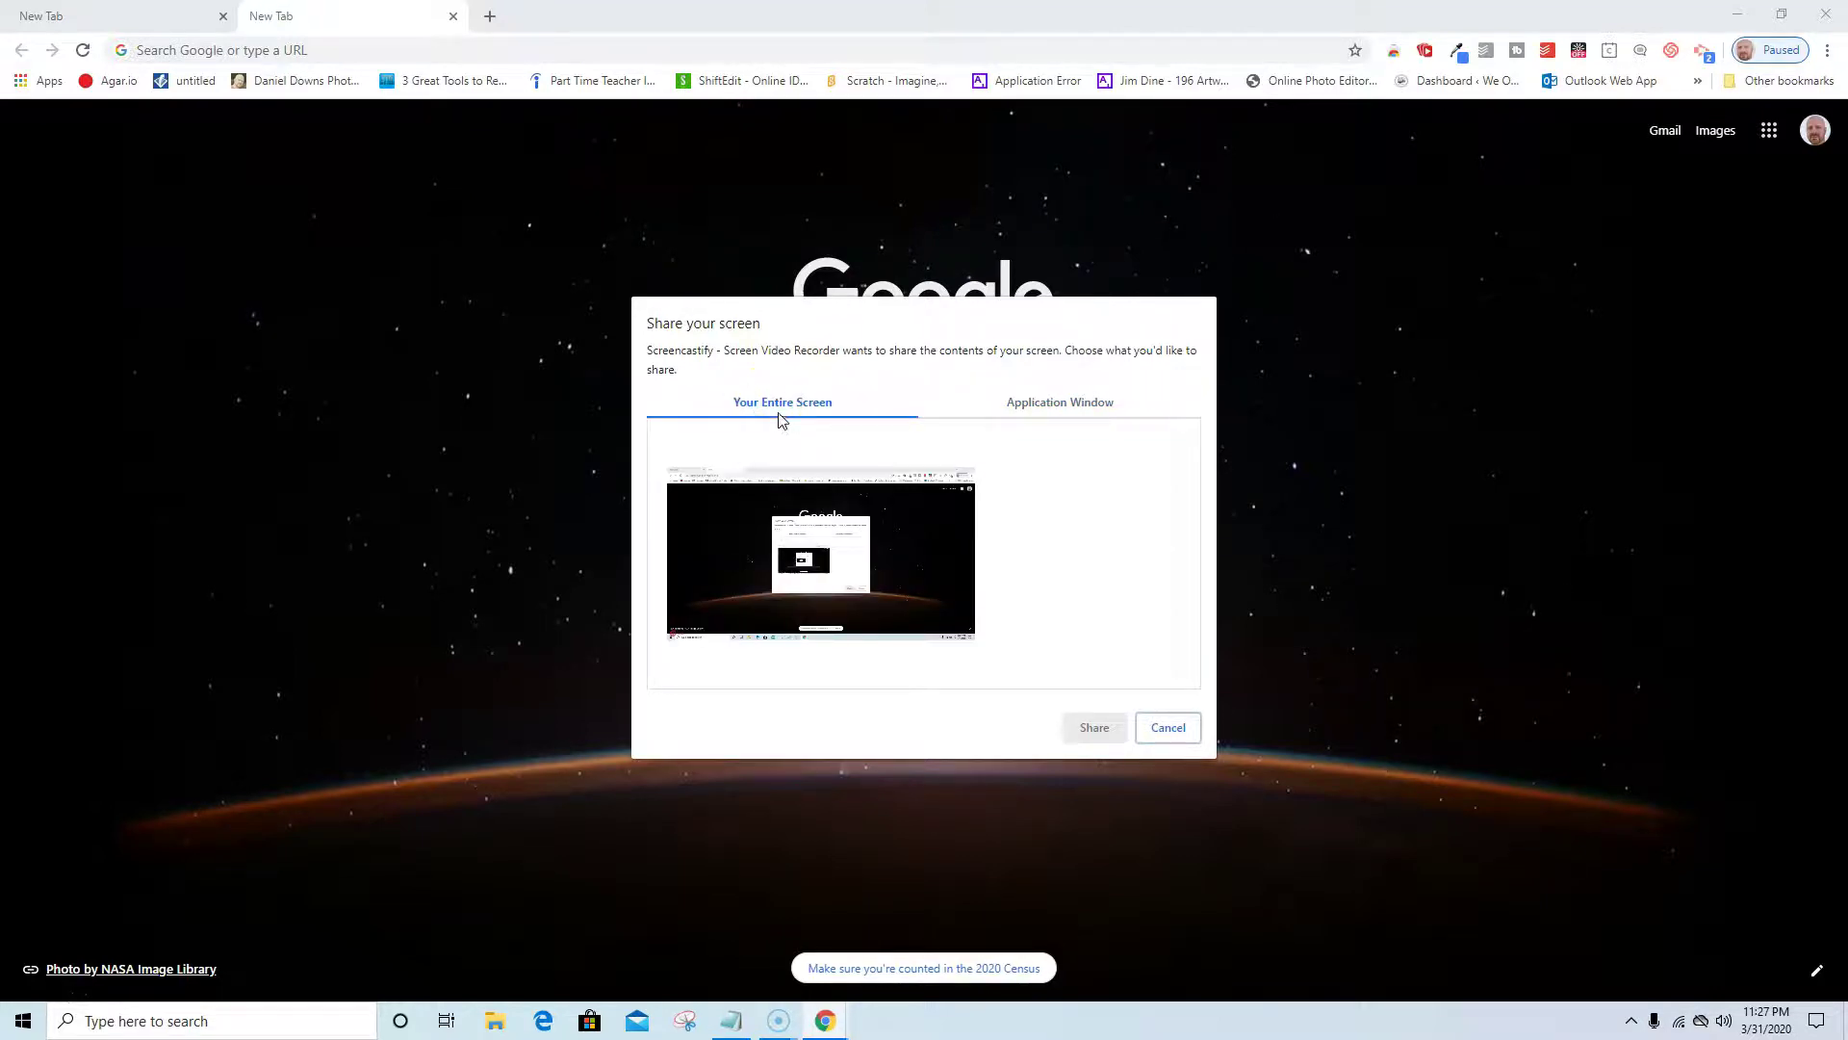
{"action": "left_click", "coordinate": [809, 578]}
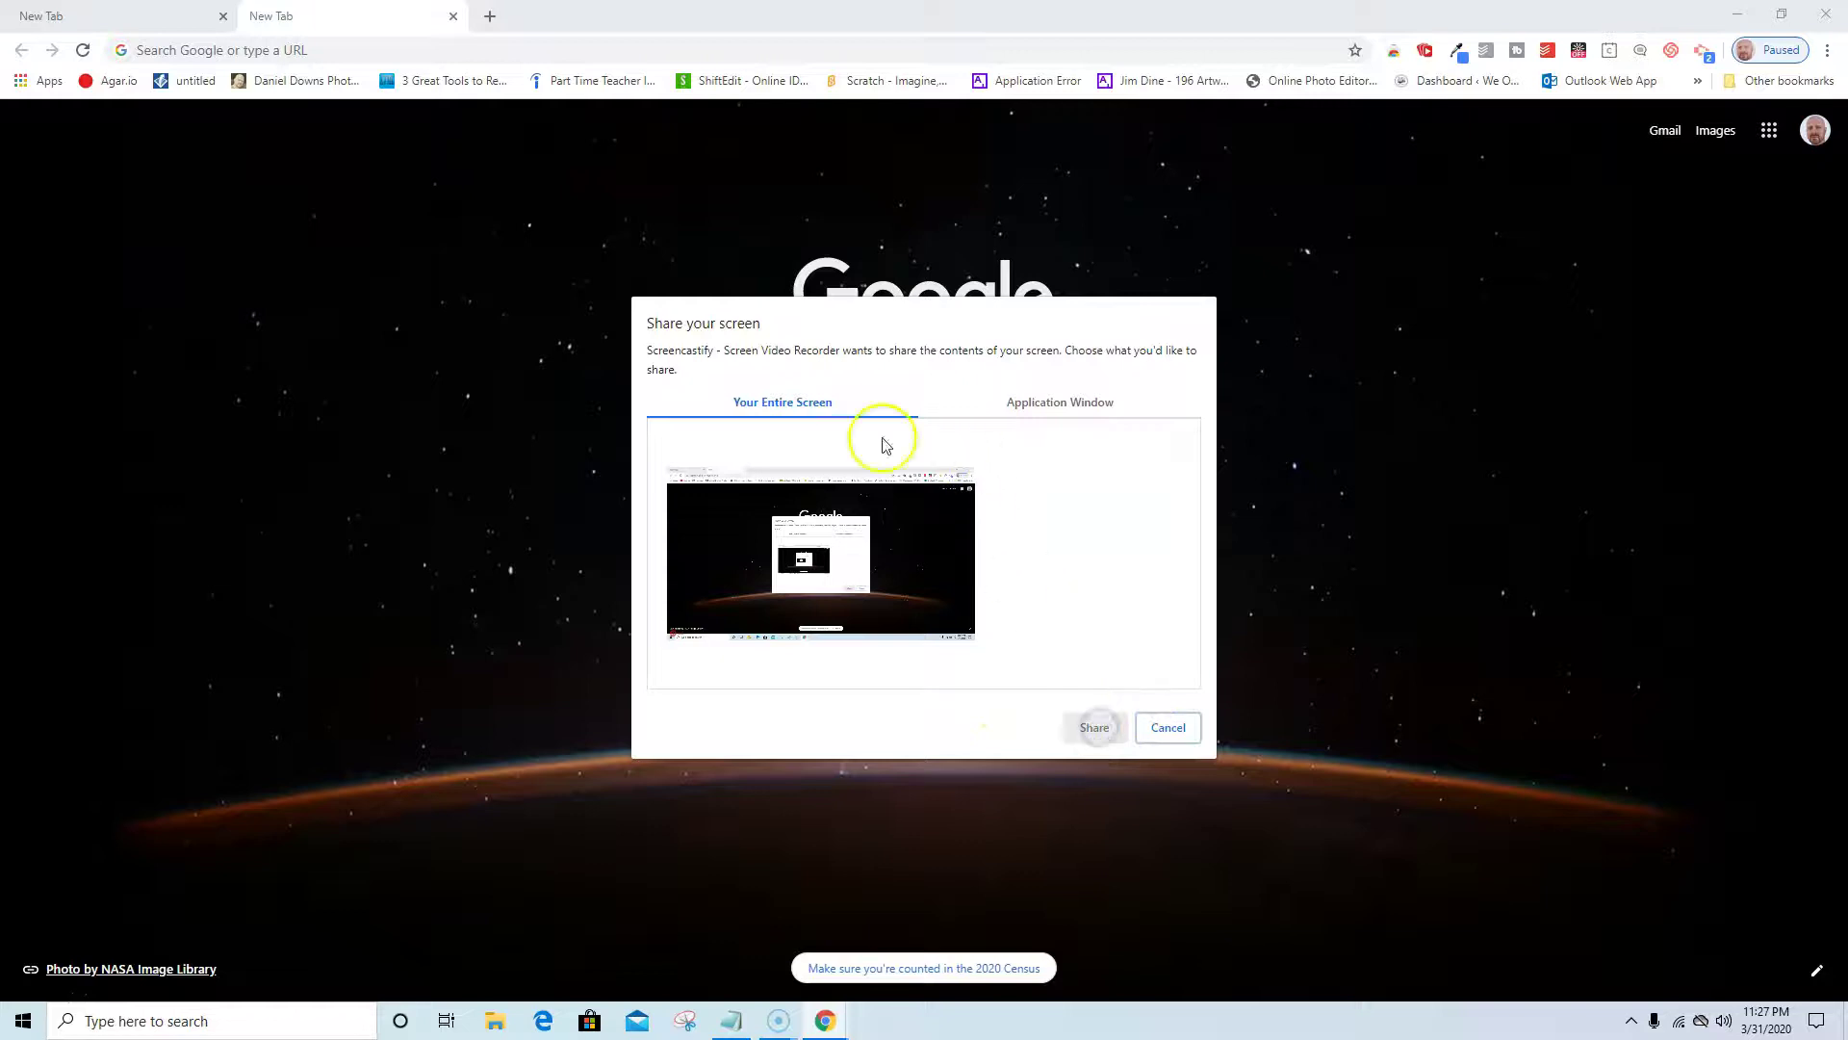
{"action": "left_click", "coordinate": [797, 588]}
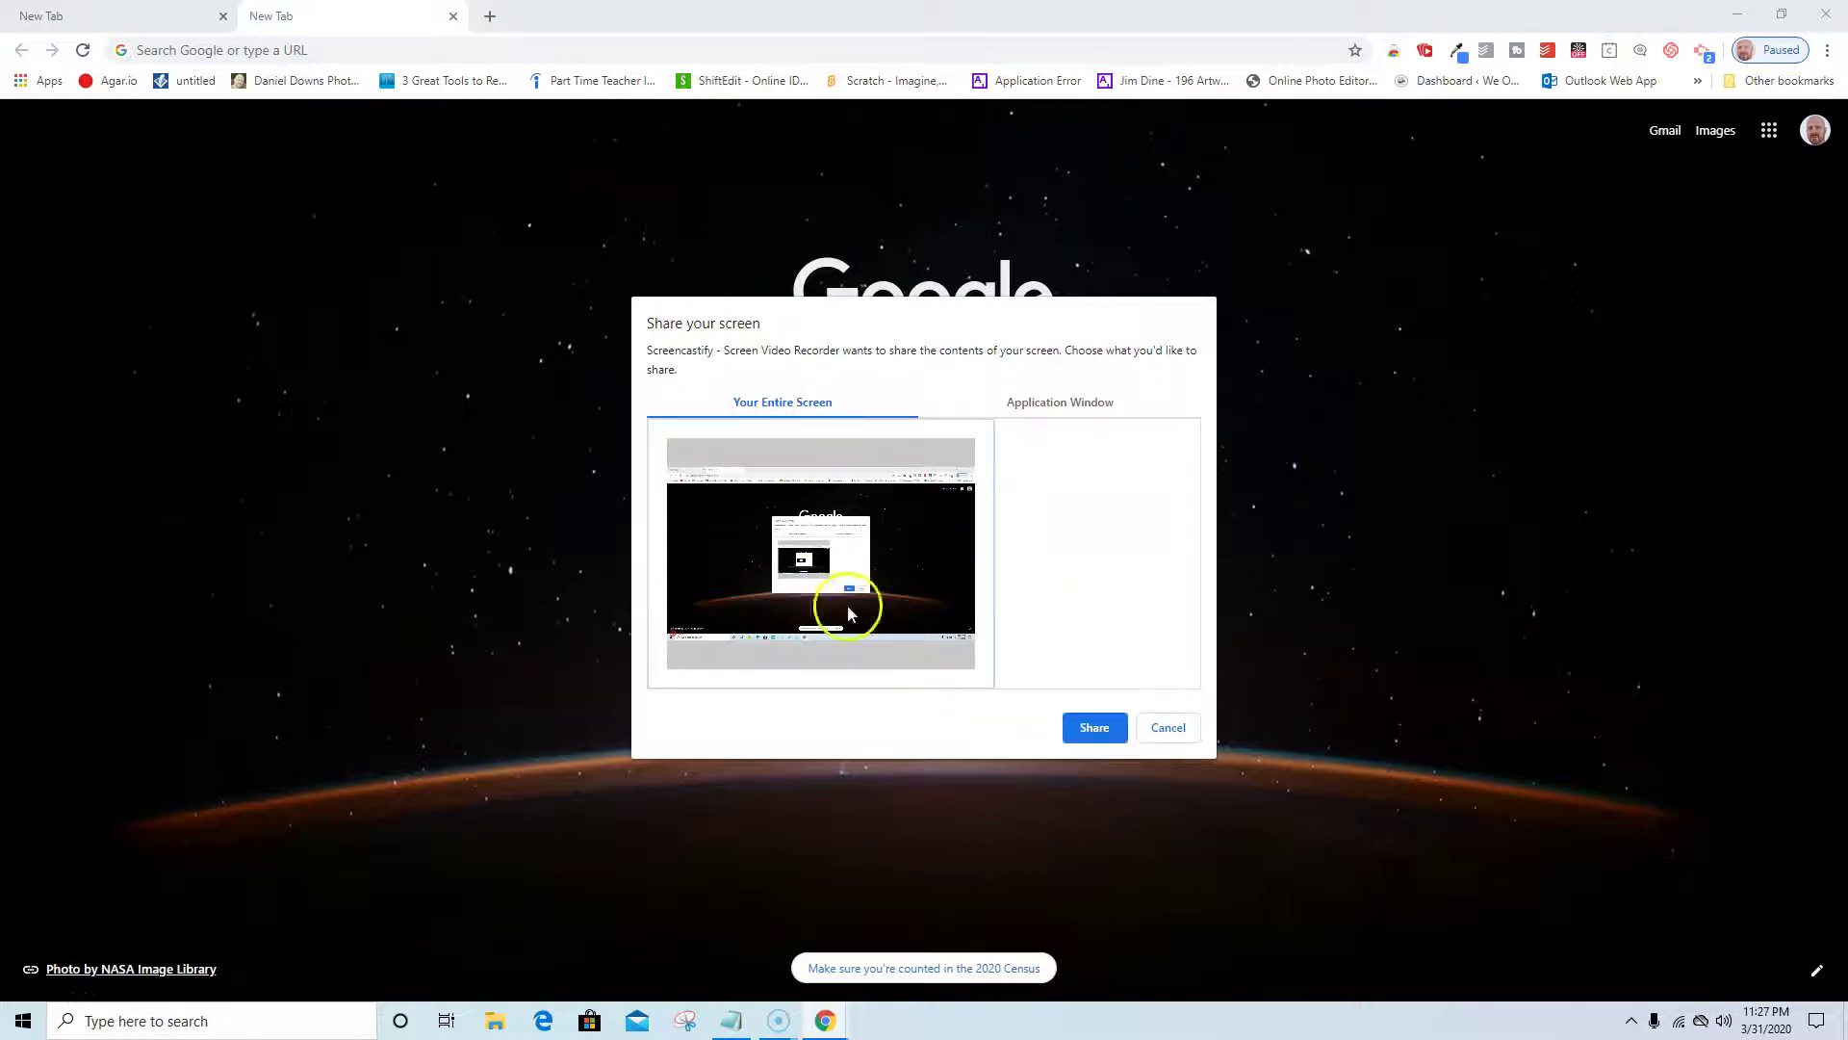
{"action": "left_click", "coordinate": [1093, 727]}
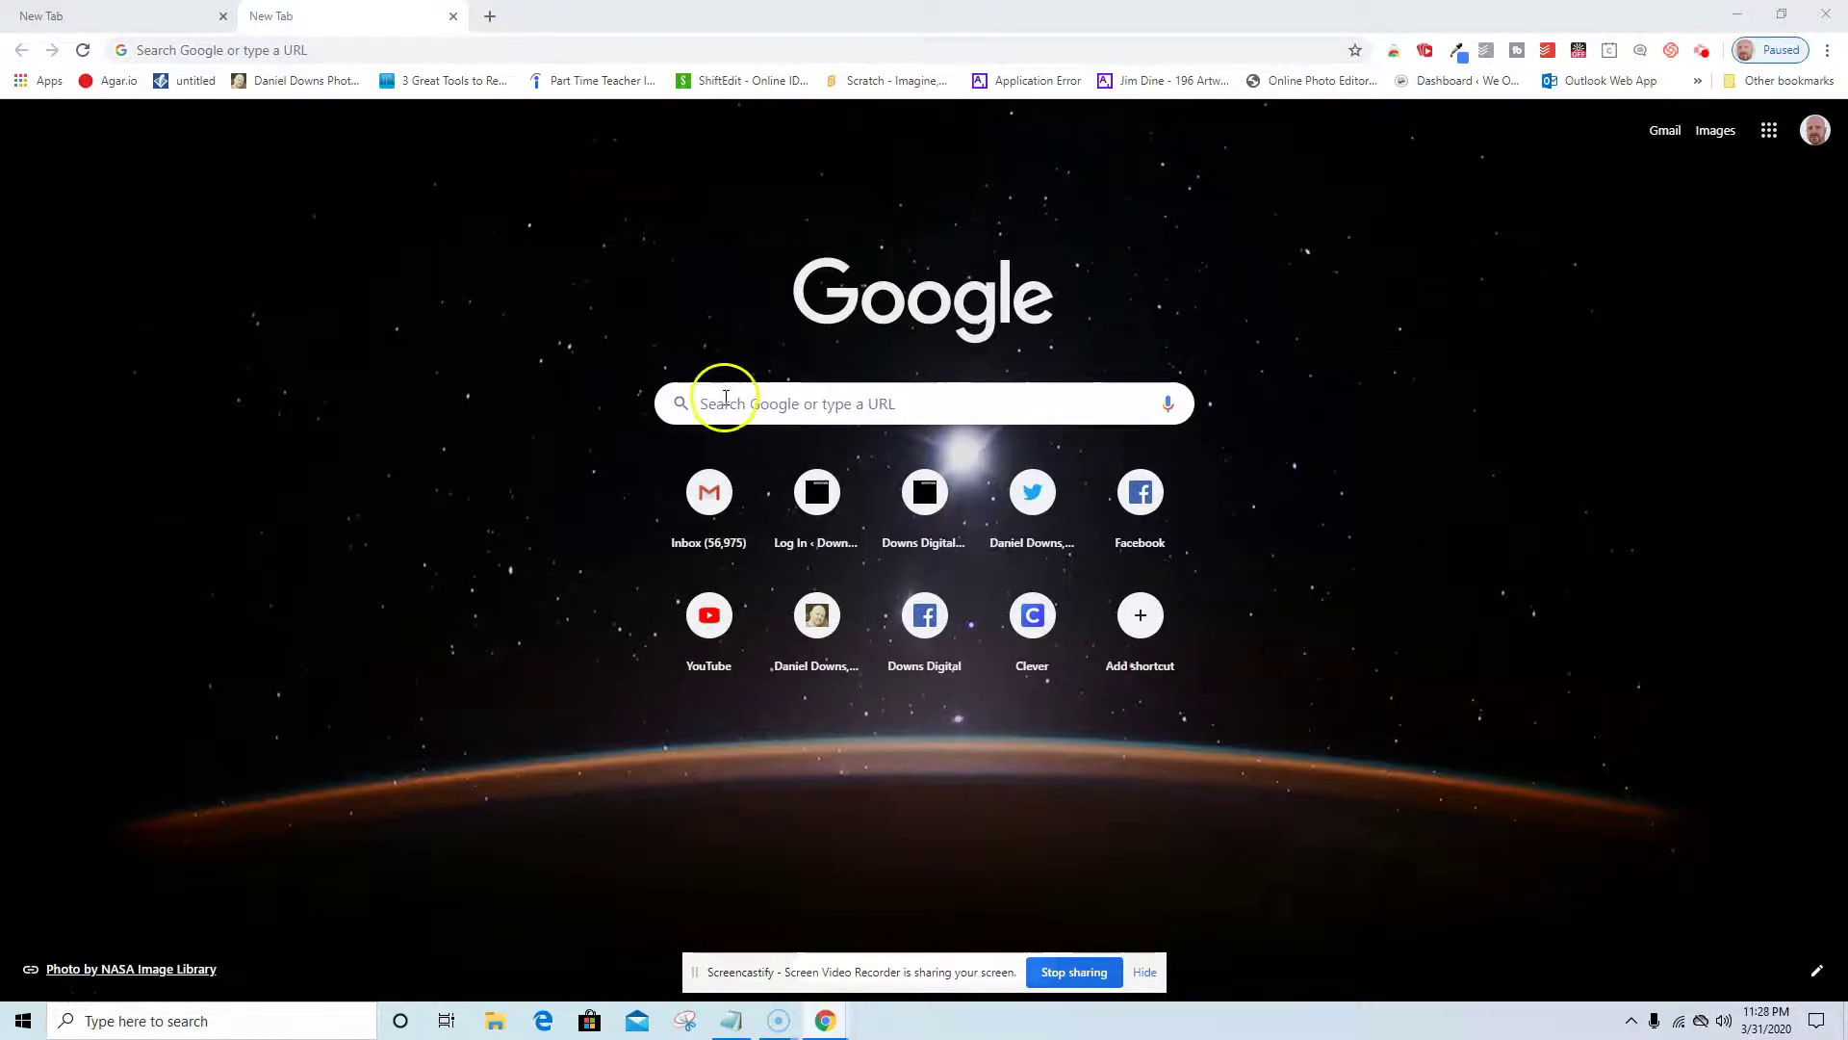
Search Google for 'north reading public schools extended learning website'.
{"action": "left_click", "coordinate": [722, 403]}
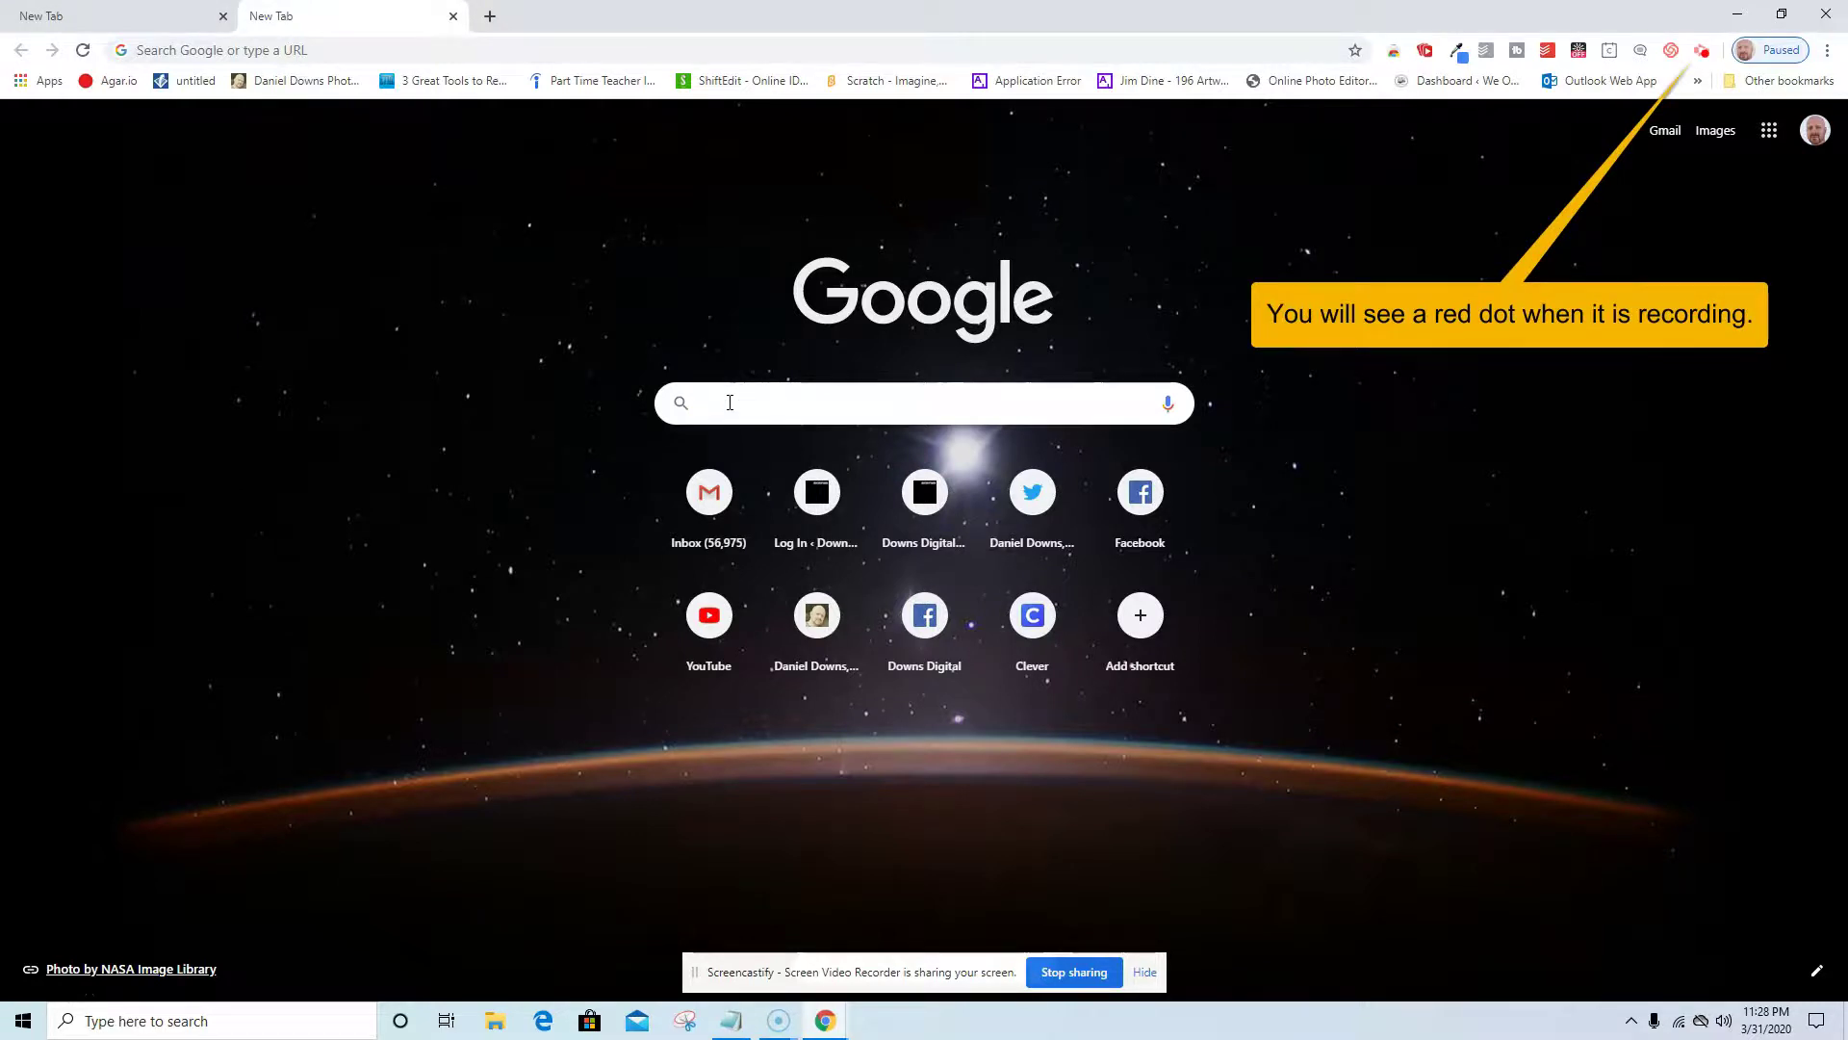
{"action": "type", "text": "h"}
{"action": "key", "text": "BackSpace"}
{"action": "key", "text": "BackSpace"}
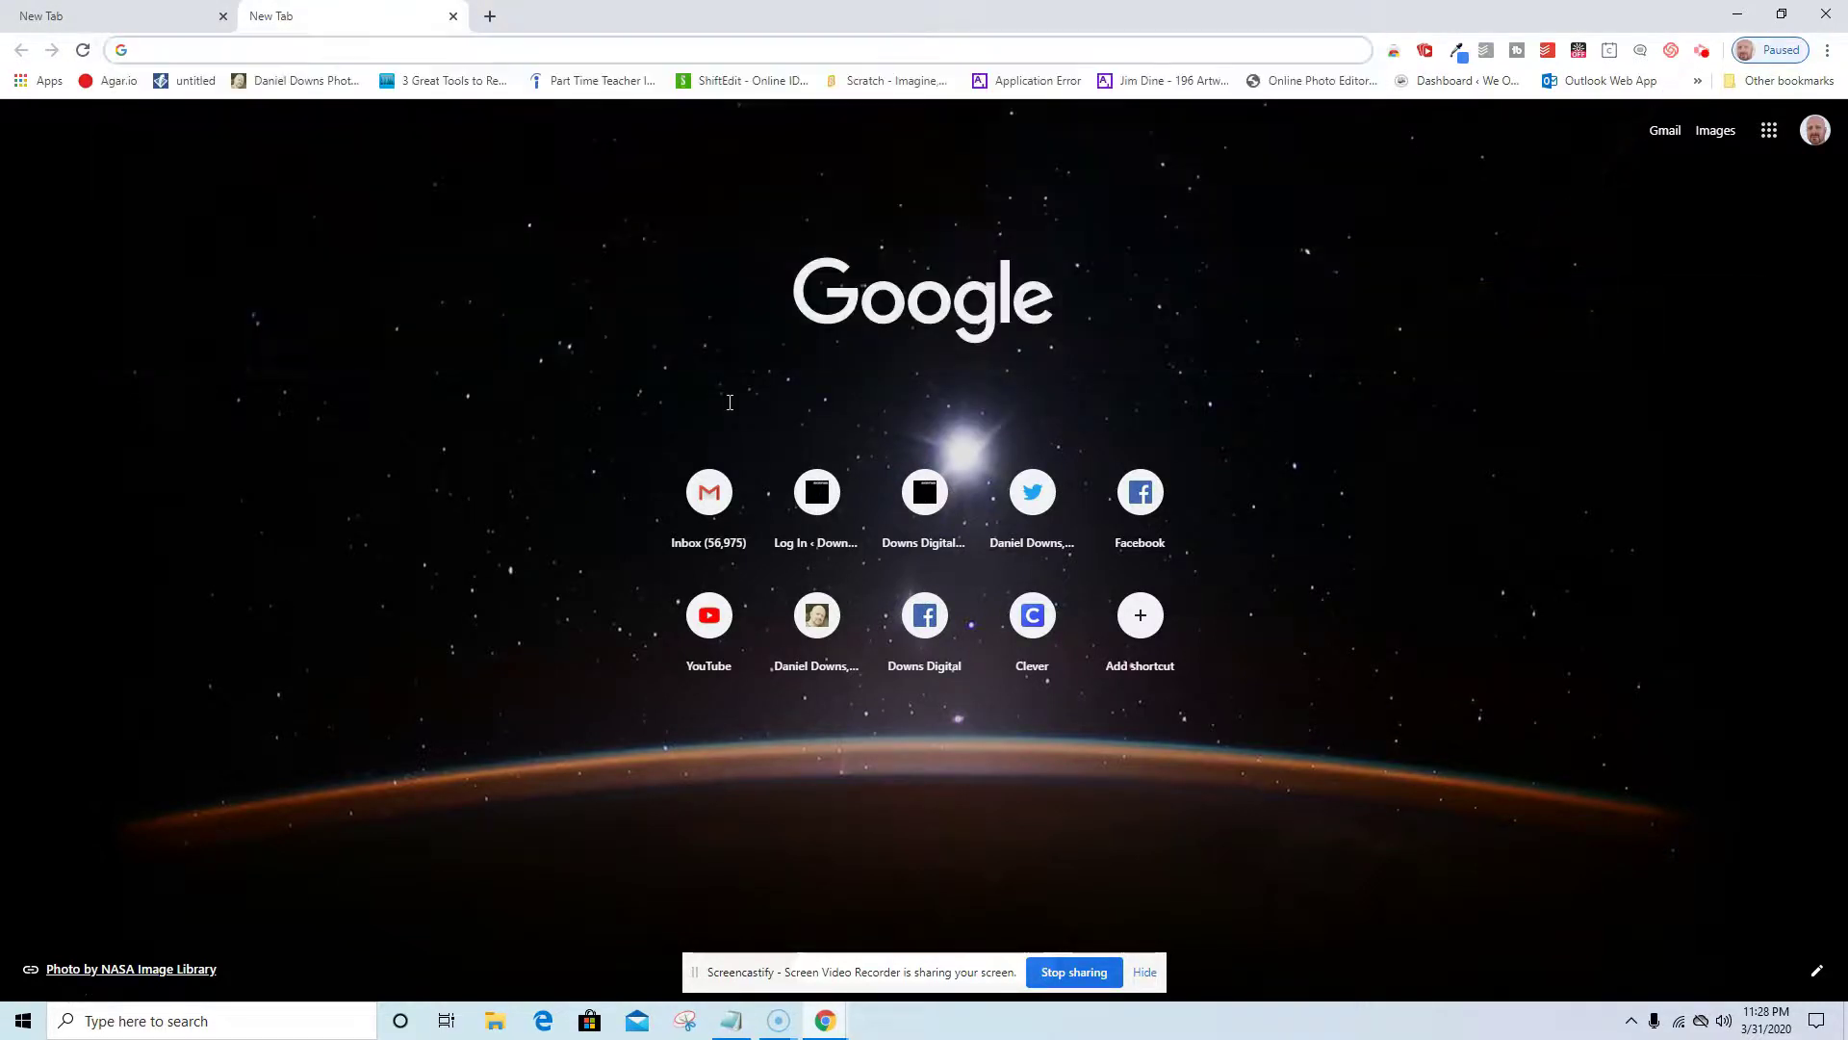
{"action": "type", "text": "n"}
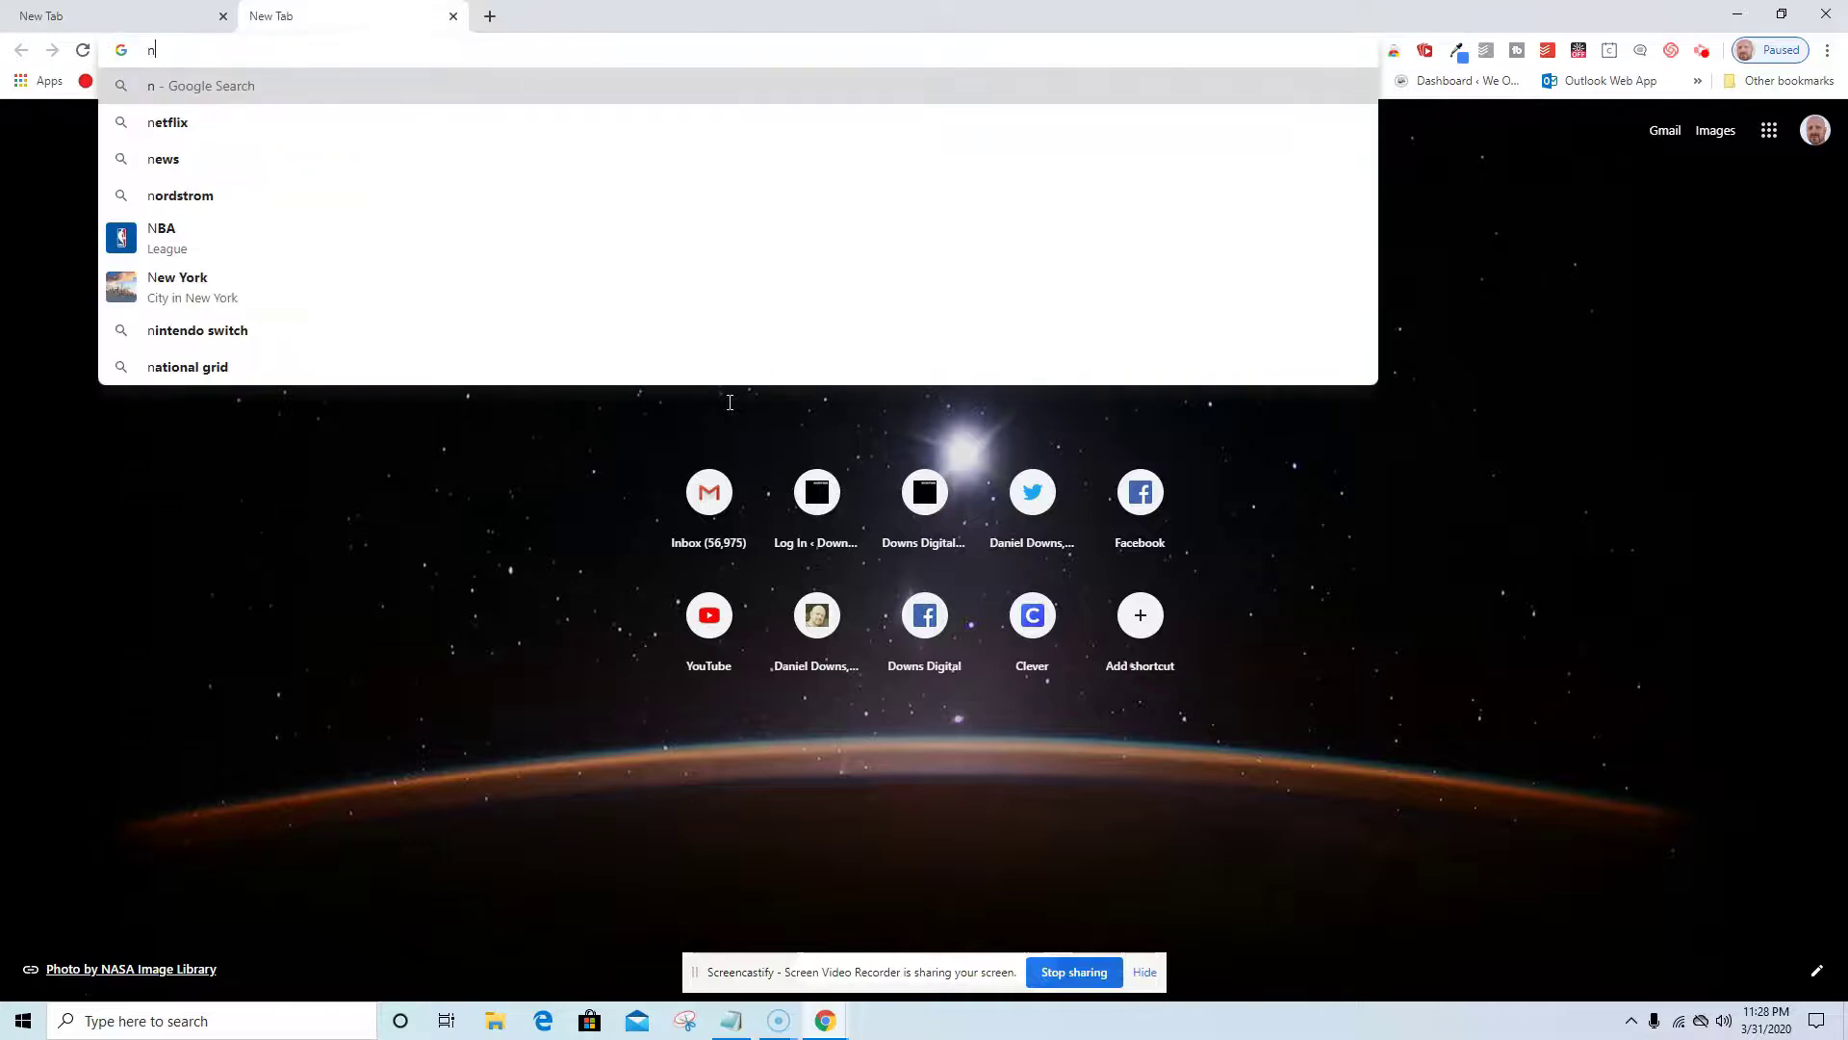
{"action": "key", "text": "BackSpace"}
{"action": "type", "text": "exte"}
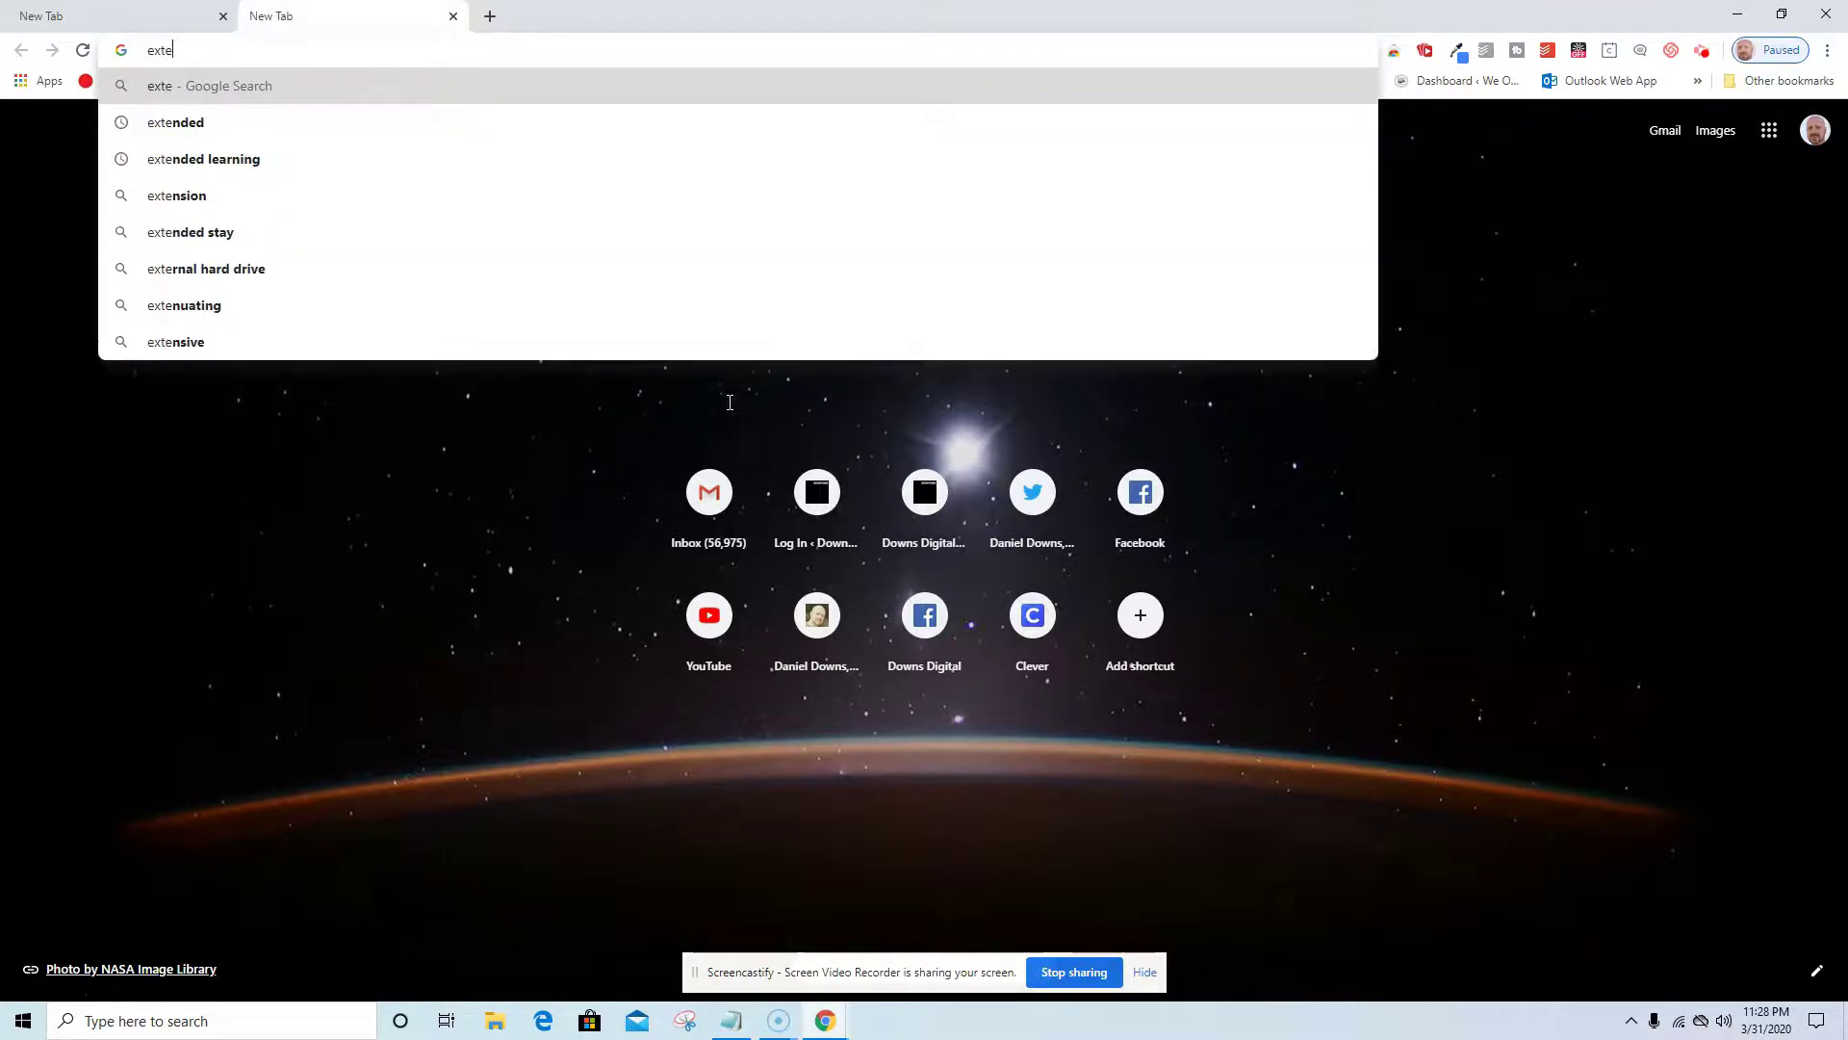
{"action": "key", "text": "BackSpace"}
{"action": "key", "text": "BackSpace"}
{"action": "key", "text": "BackSpace"}
{"action": "key", "text": "BackSpace"}
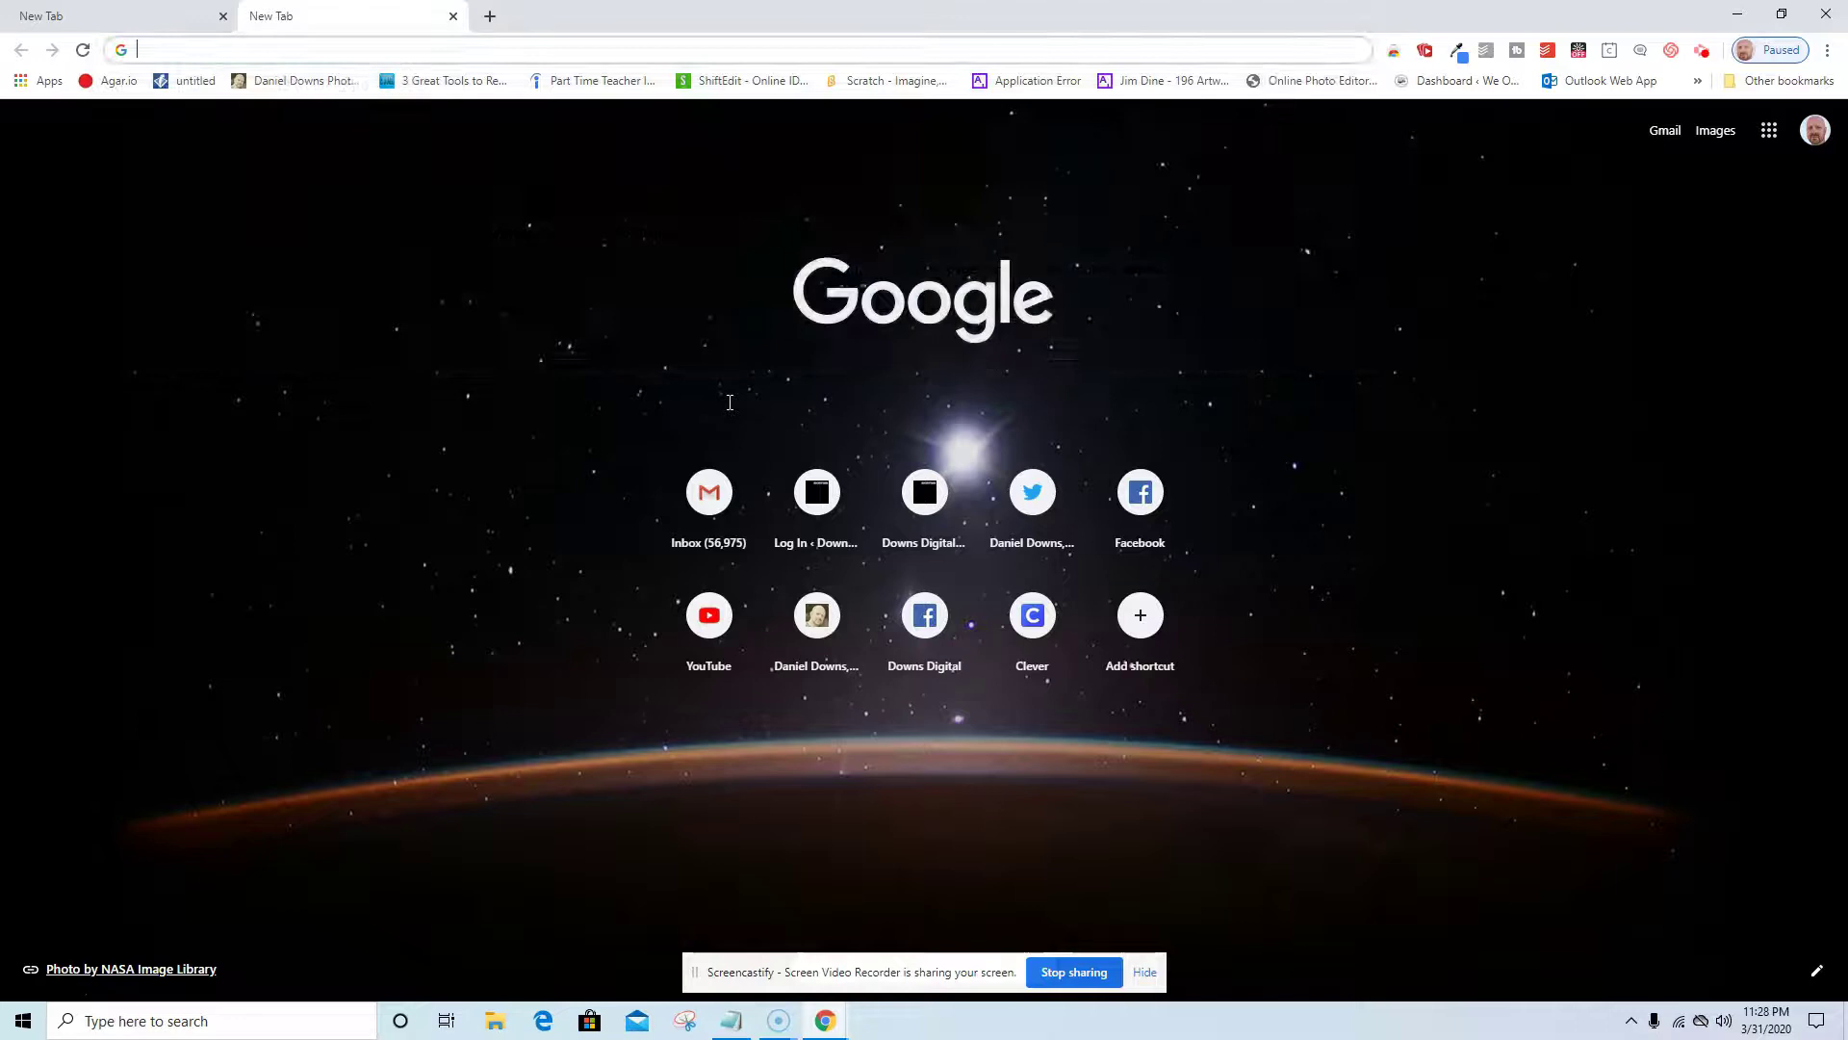
{"action": "type", "text": "north r"}
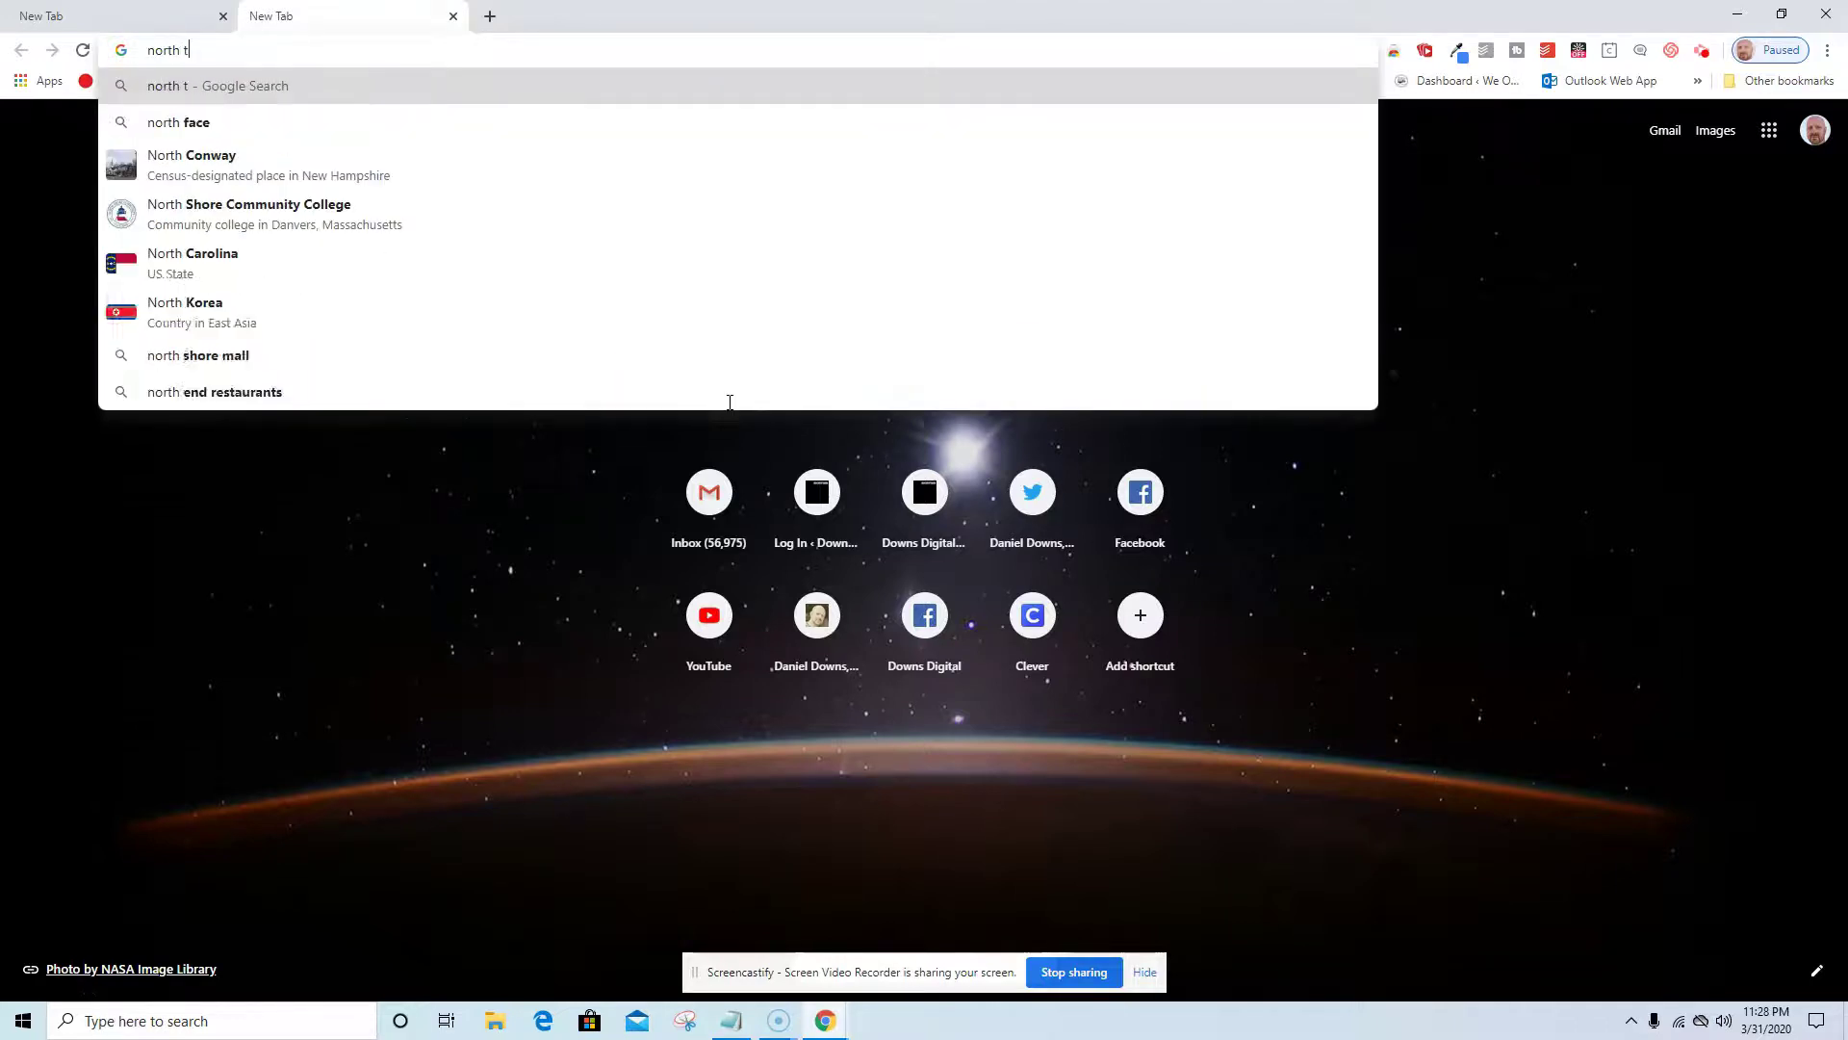
{"action": "type", "text": "eading p"}
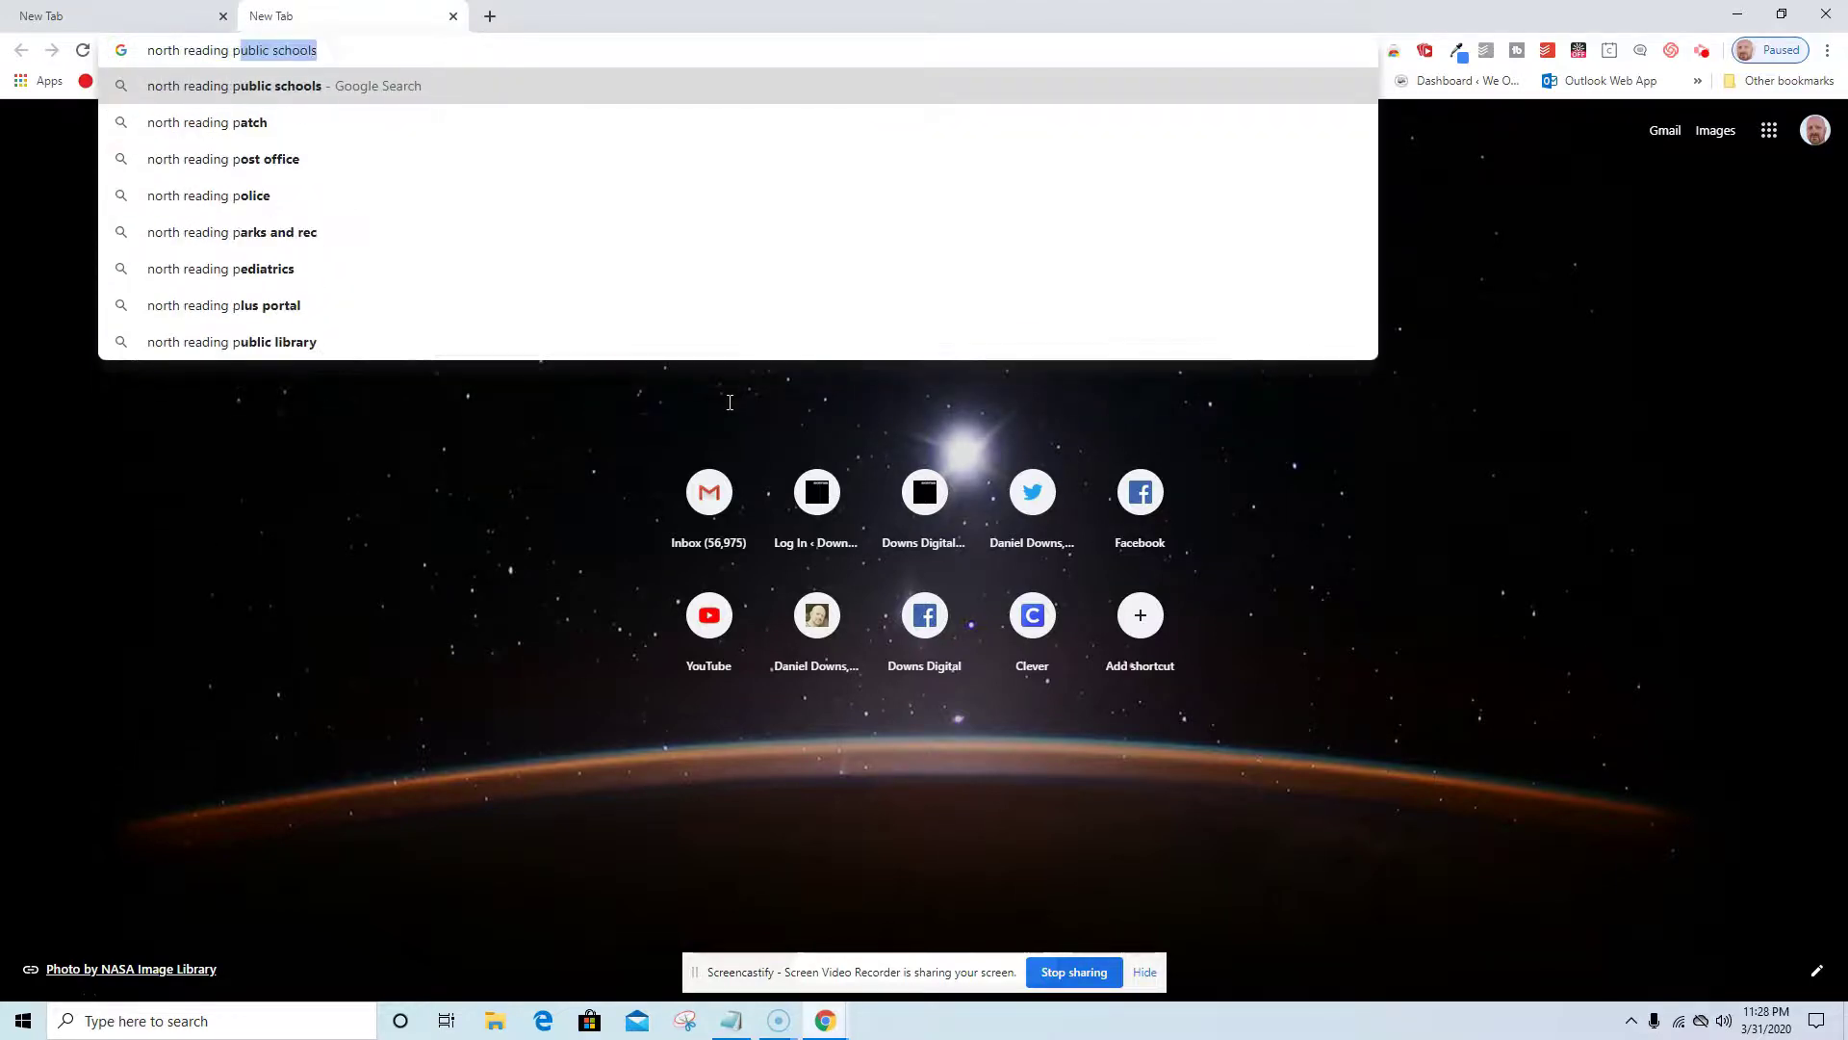
{"action": "type", "text": "ublic sch"}
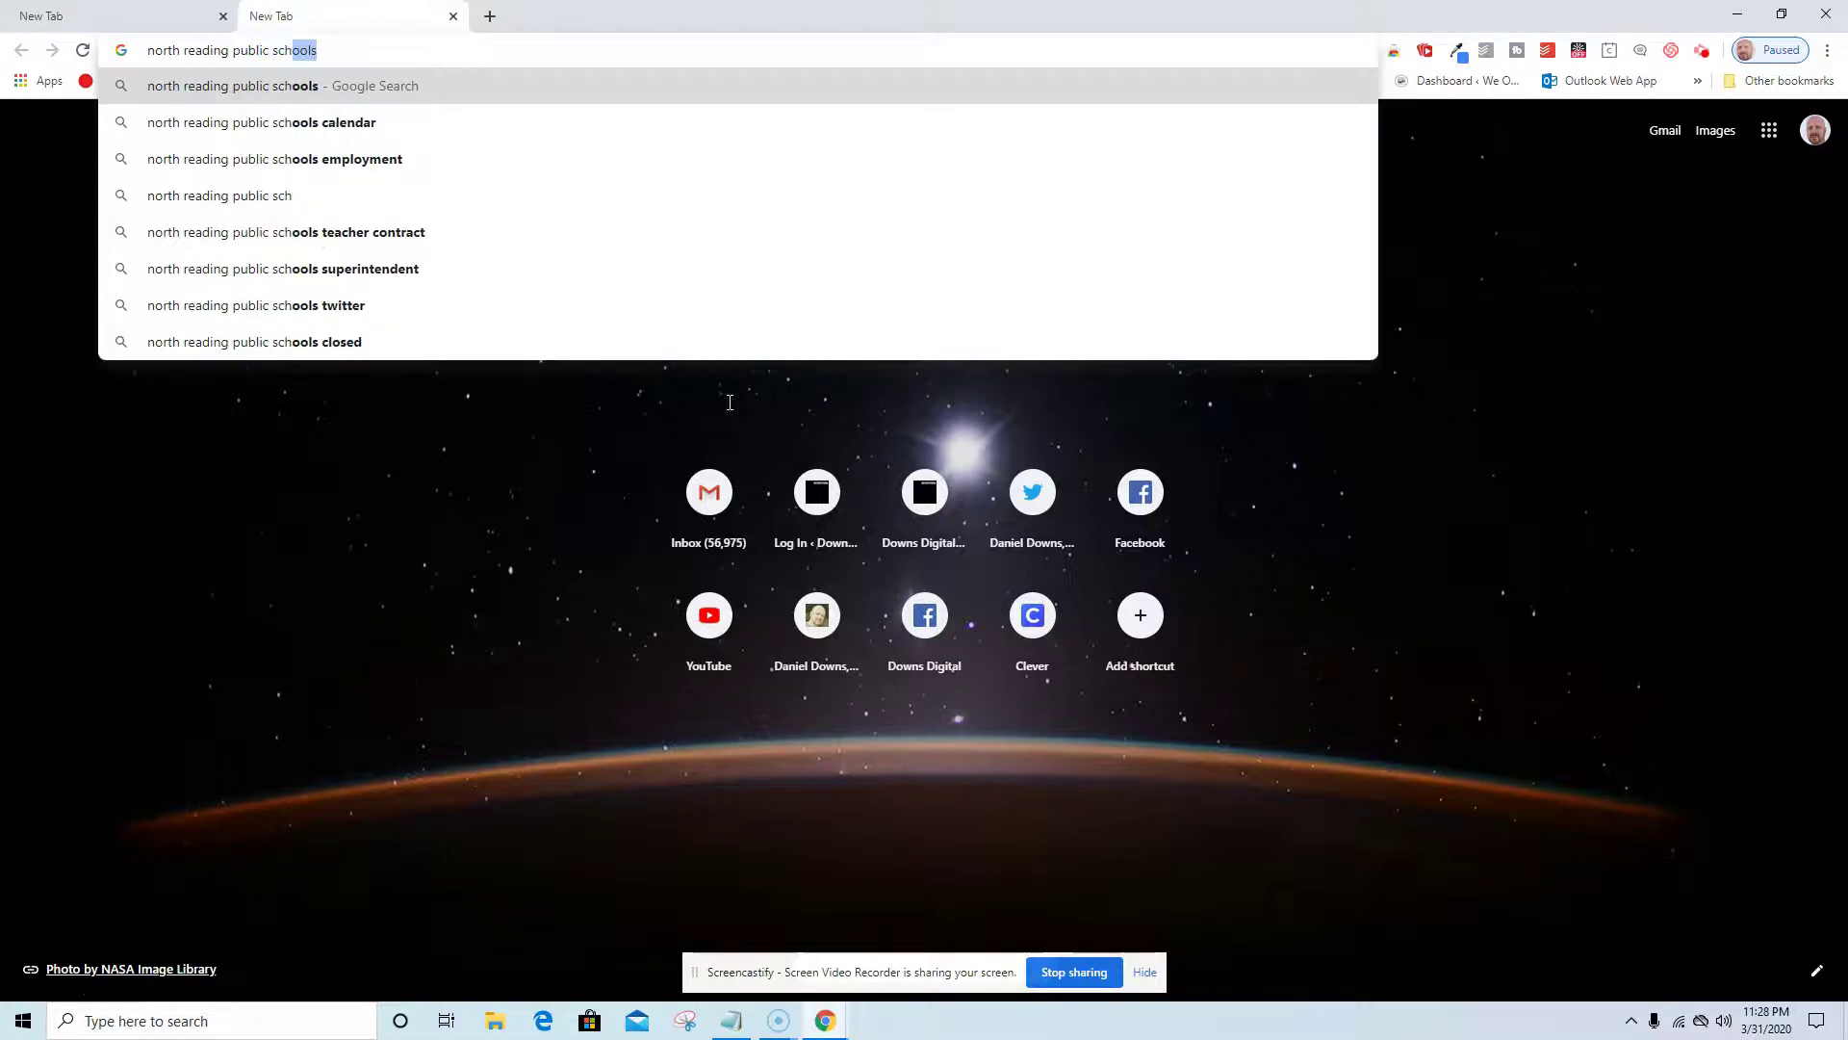
{"action": "type", "text": "ools extended learnm"}
{"action": "key", "text": "BackSpace"}
{"action": "type", "text": "ing"}
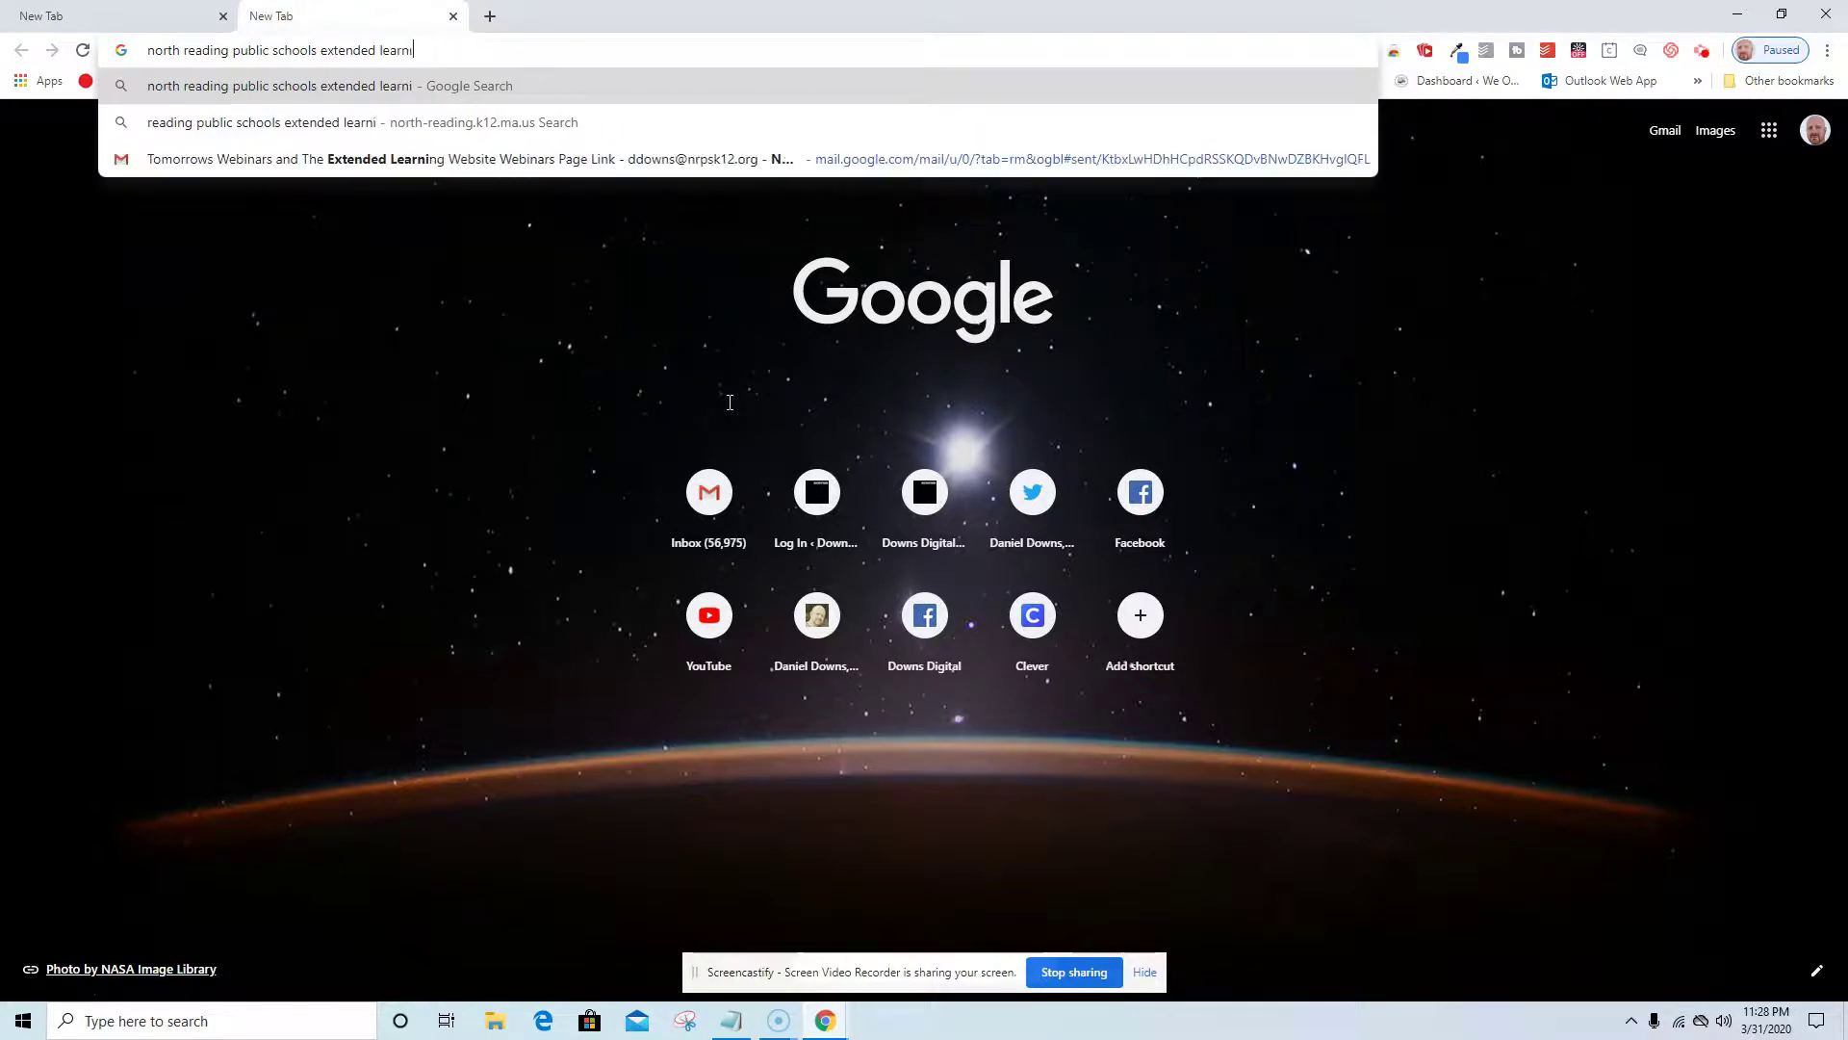
{"action": "type", "text": " websit"}
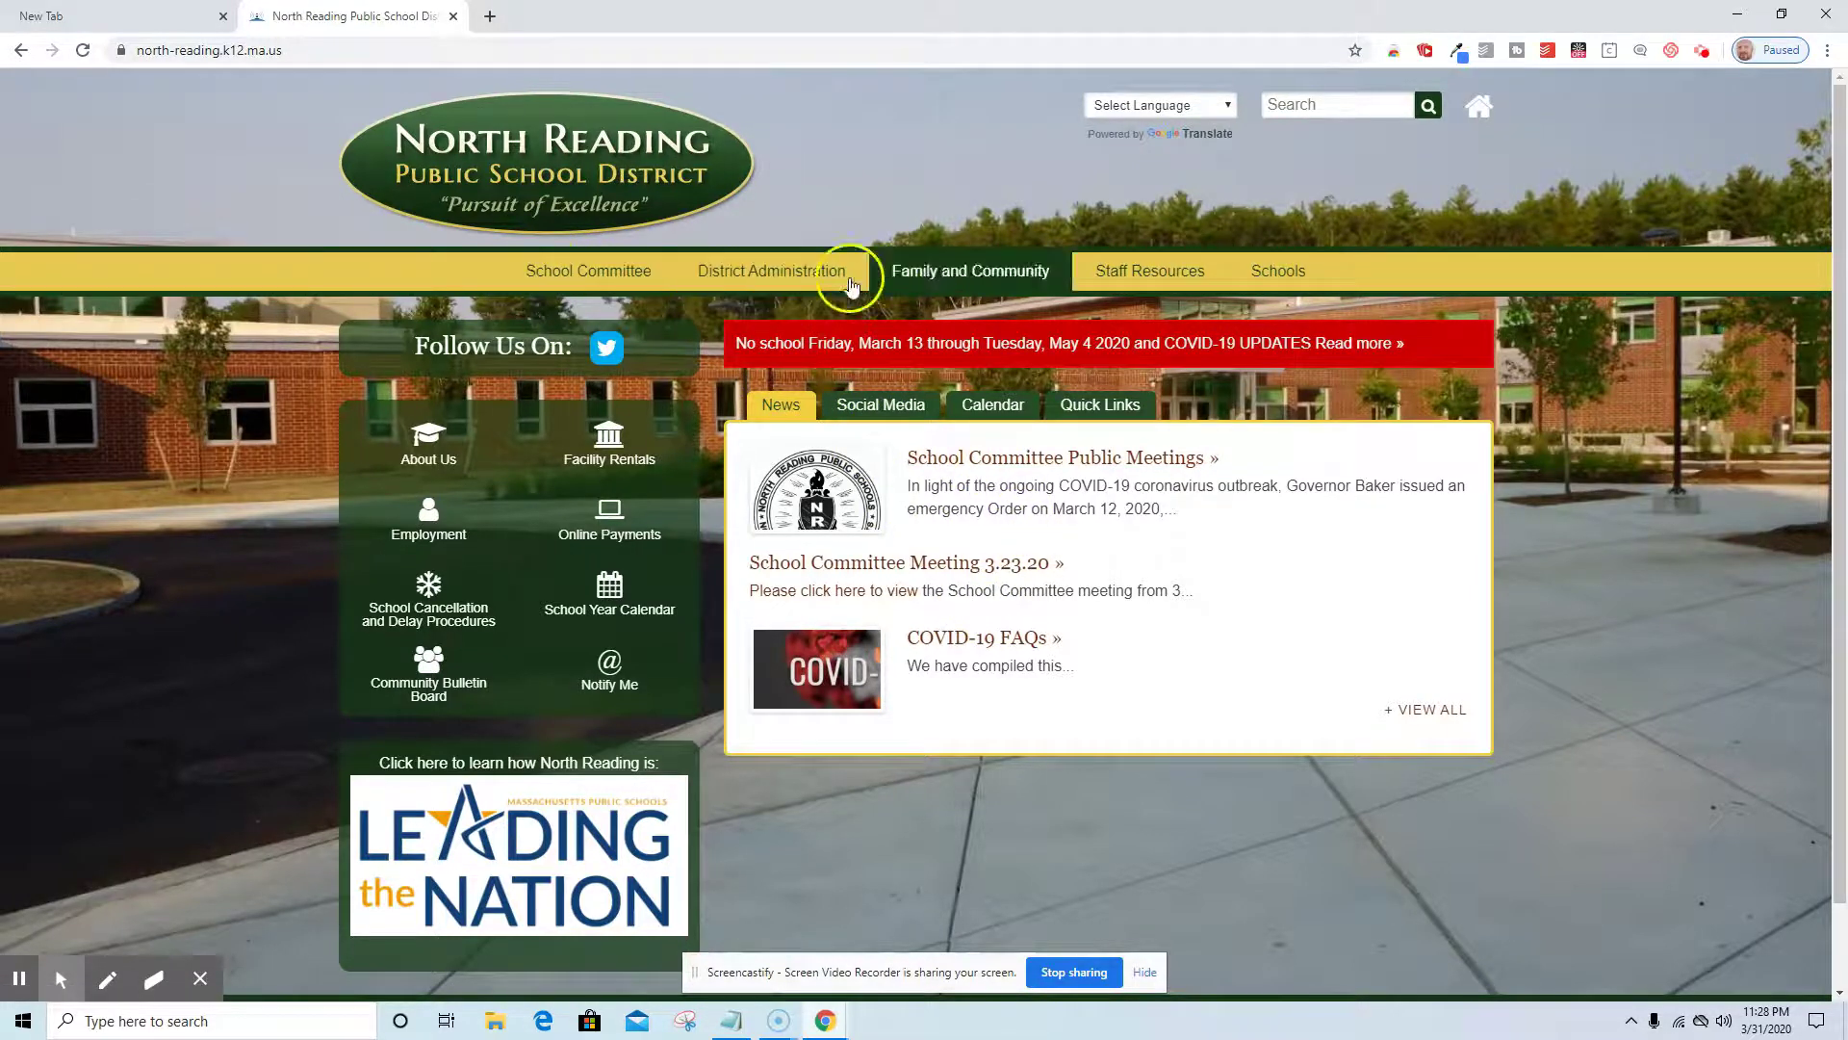
Go from the Schools menu to North Reading Middle School, then follow the NRPS Extended Learning link.
{"action": "mouse_move", "coordinate": [1303, 273]}
{"action": "left_click", "coordinate": [936, 364]}
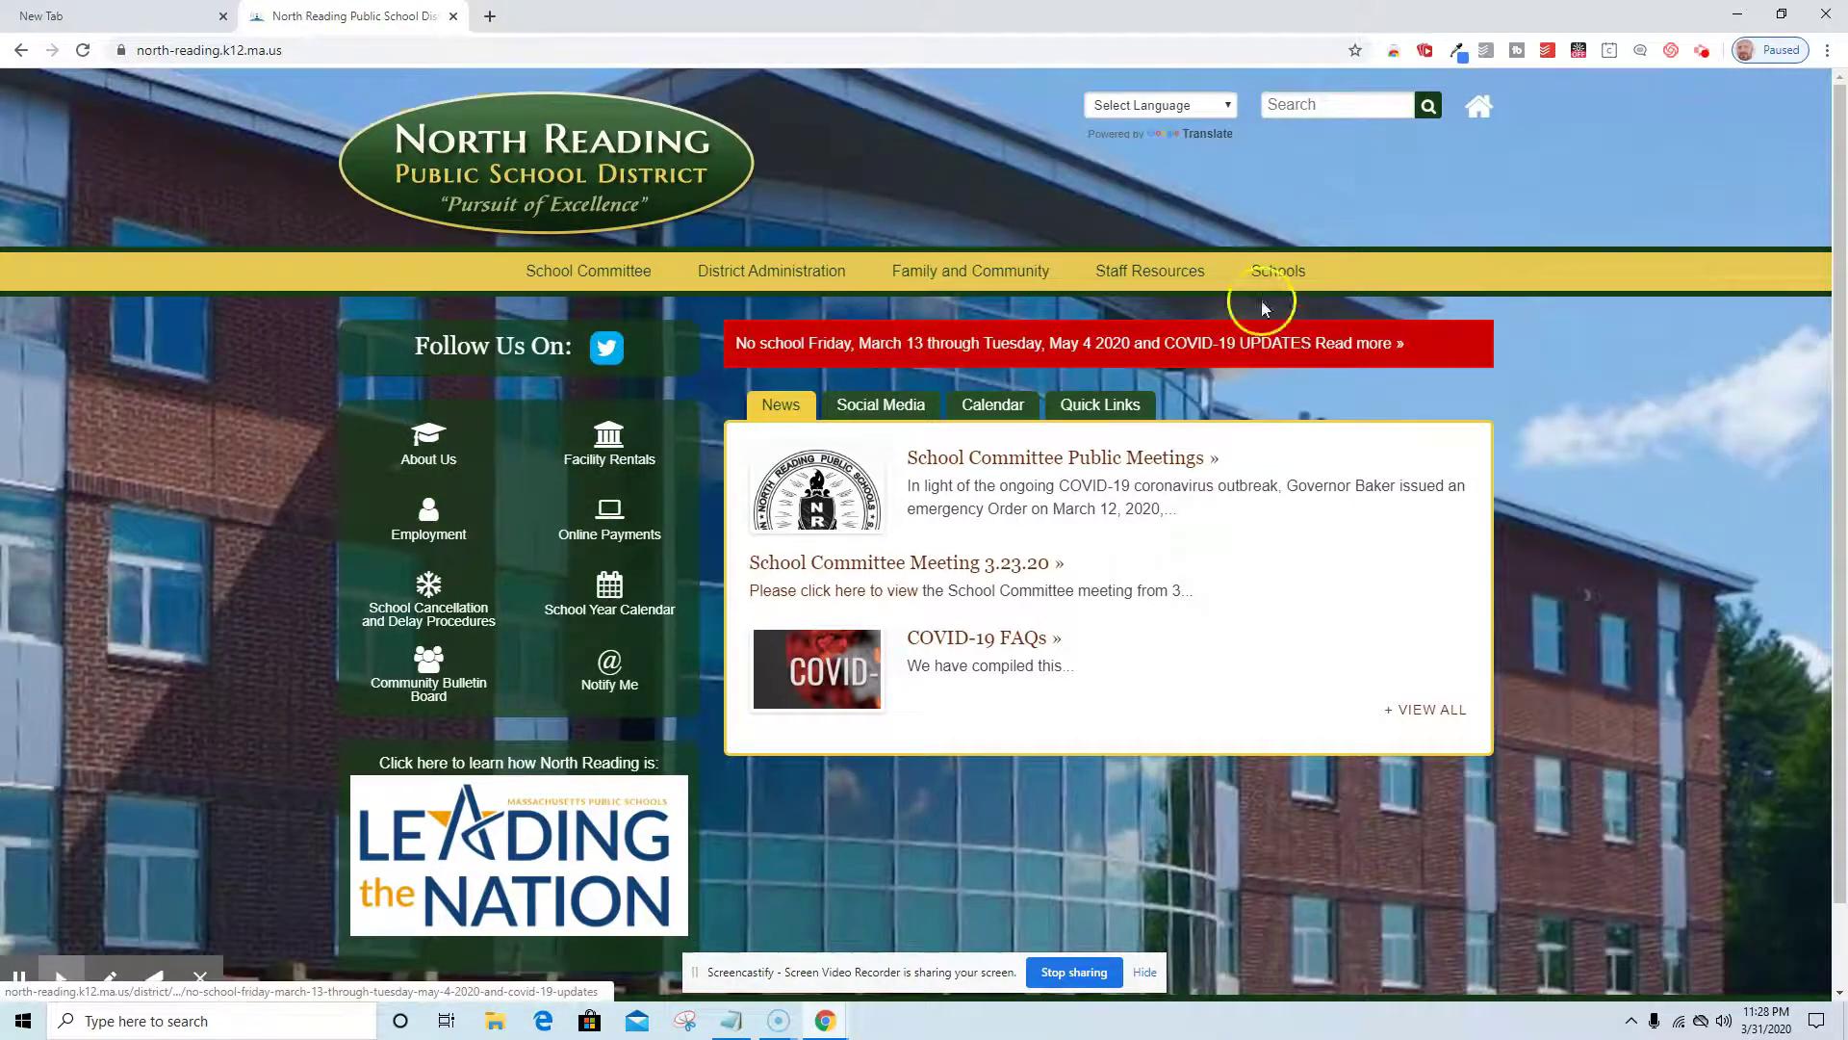
{"action": "mouse_move", "coordinate": [1264, 307]}
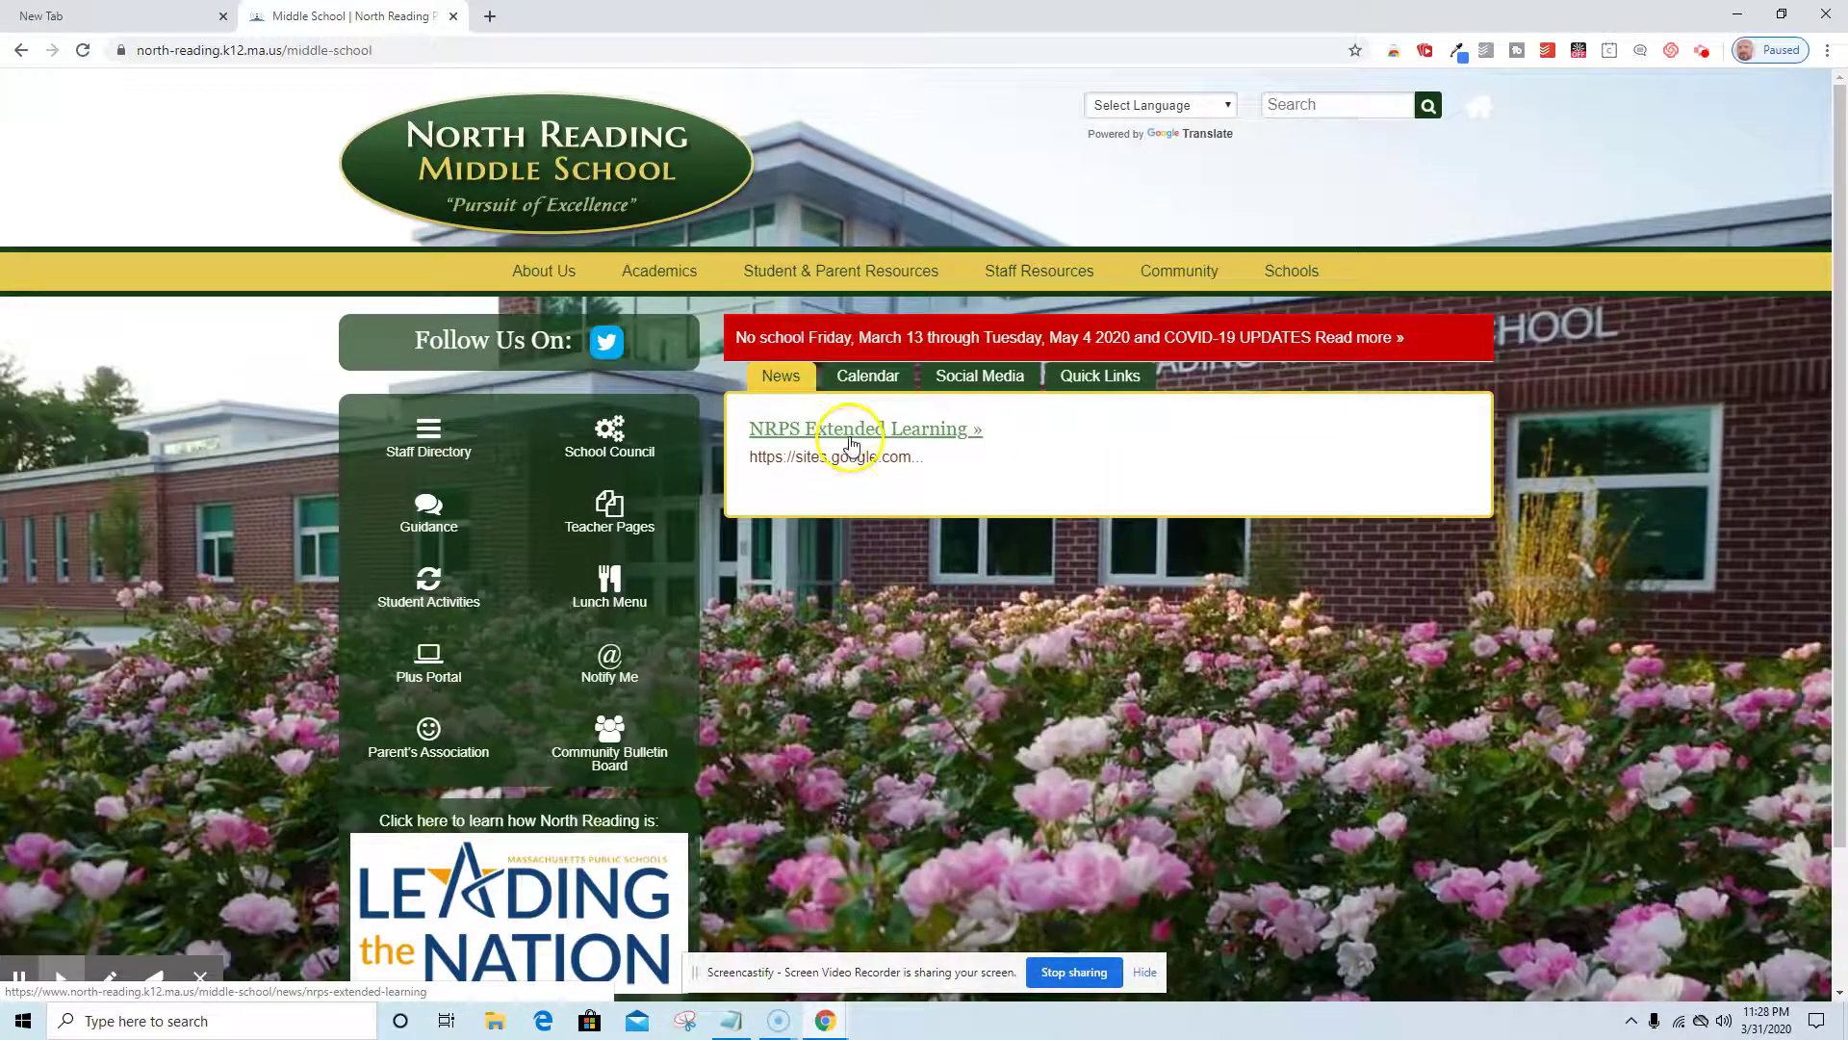
{"action": "left_click", "coordinate": [850, 430]}
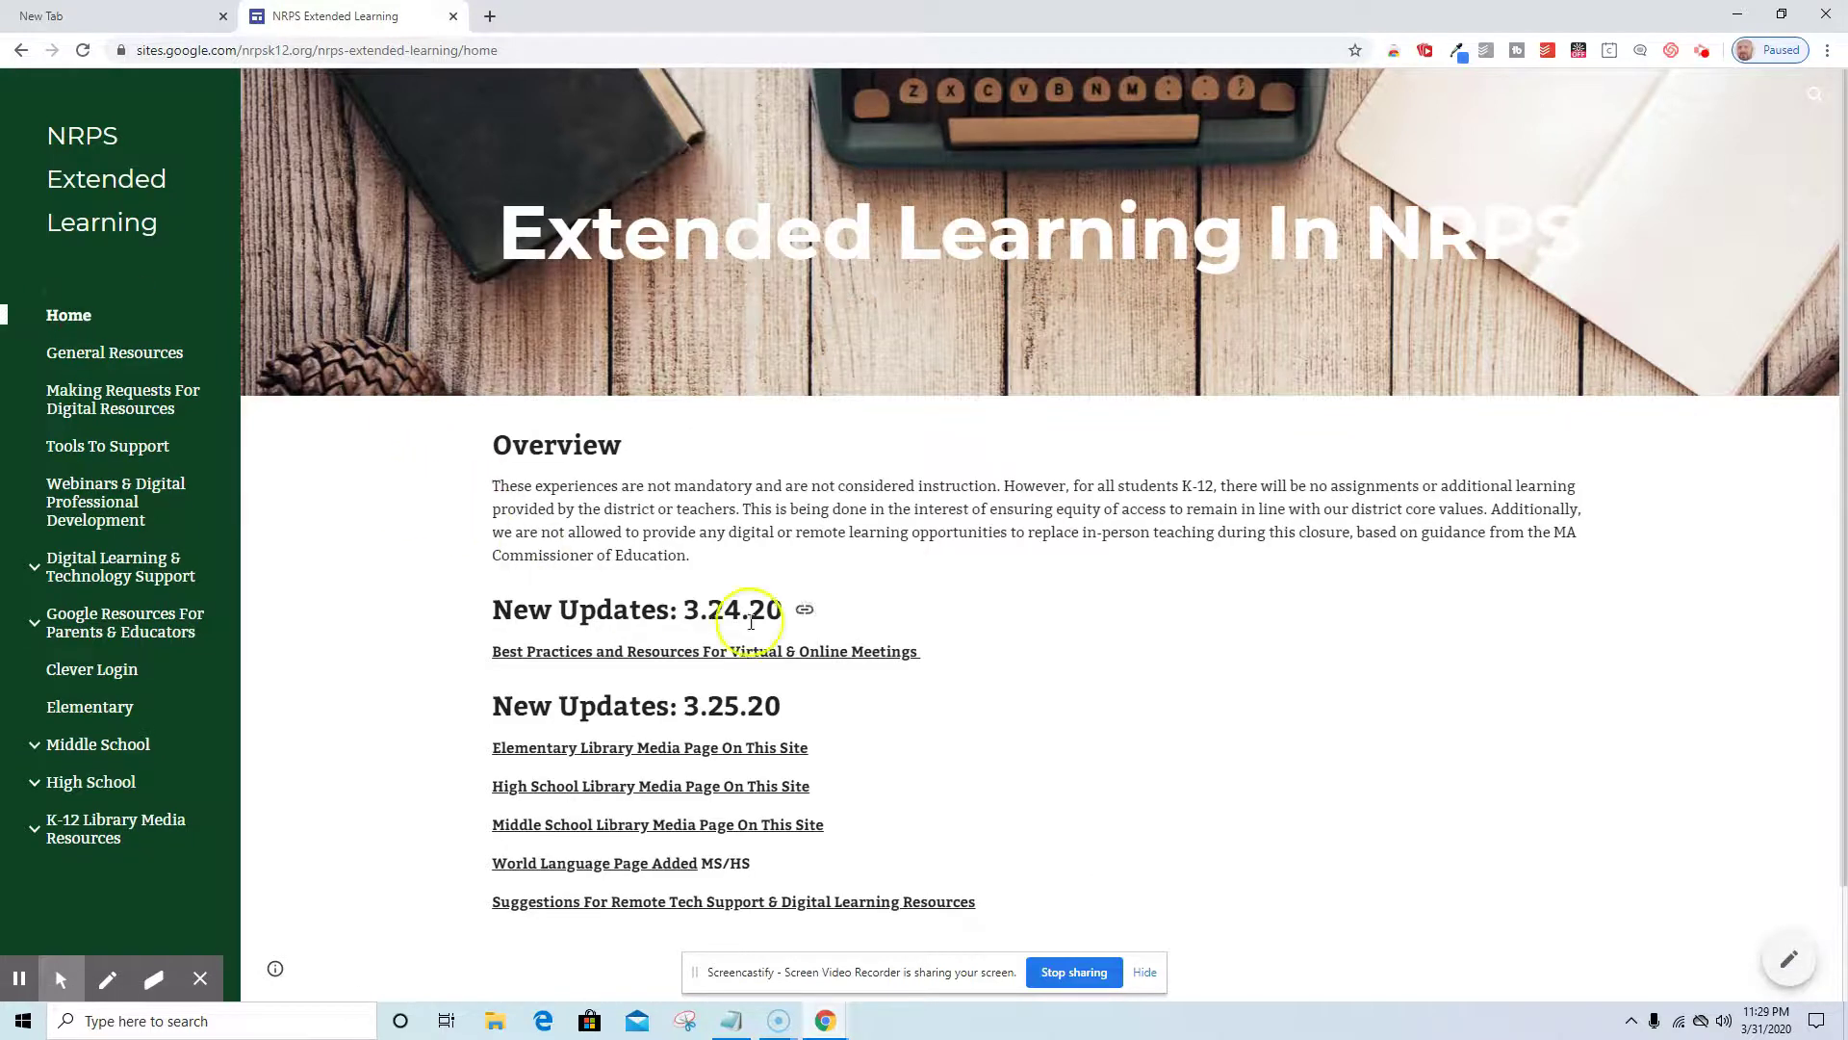
Visit General Resources, Making Requests, Tools To Support and Webinars pages, ending on Clever Login.
{"action": "left_click", "coordinate": [144, 364]}
{"action": "left_click", "coordinate": [113, 403]}
{"action": "left_click", "coordinate": [121, 448]}
{"action": "left_click", "coordinate": [106, 499]}
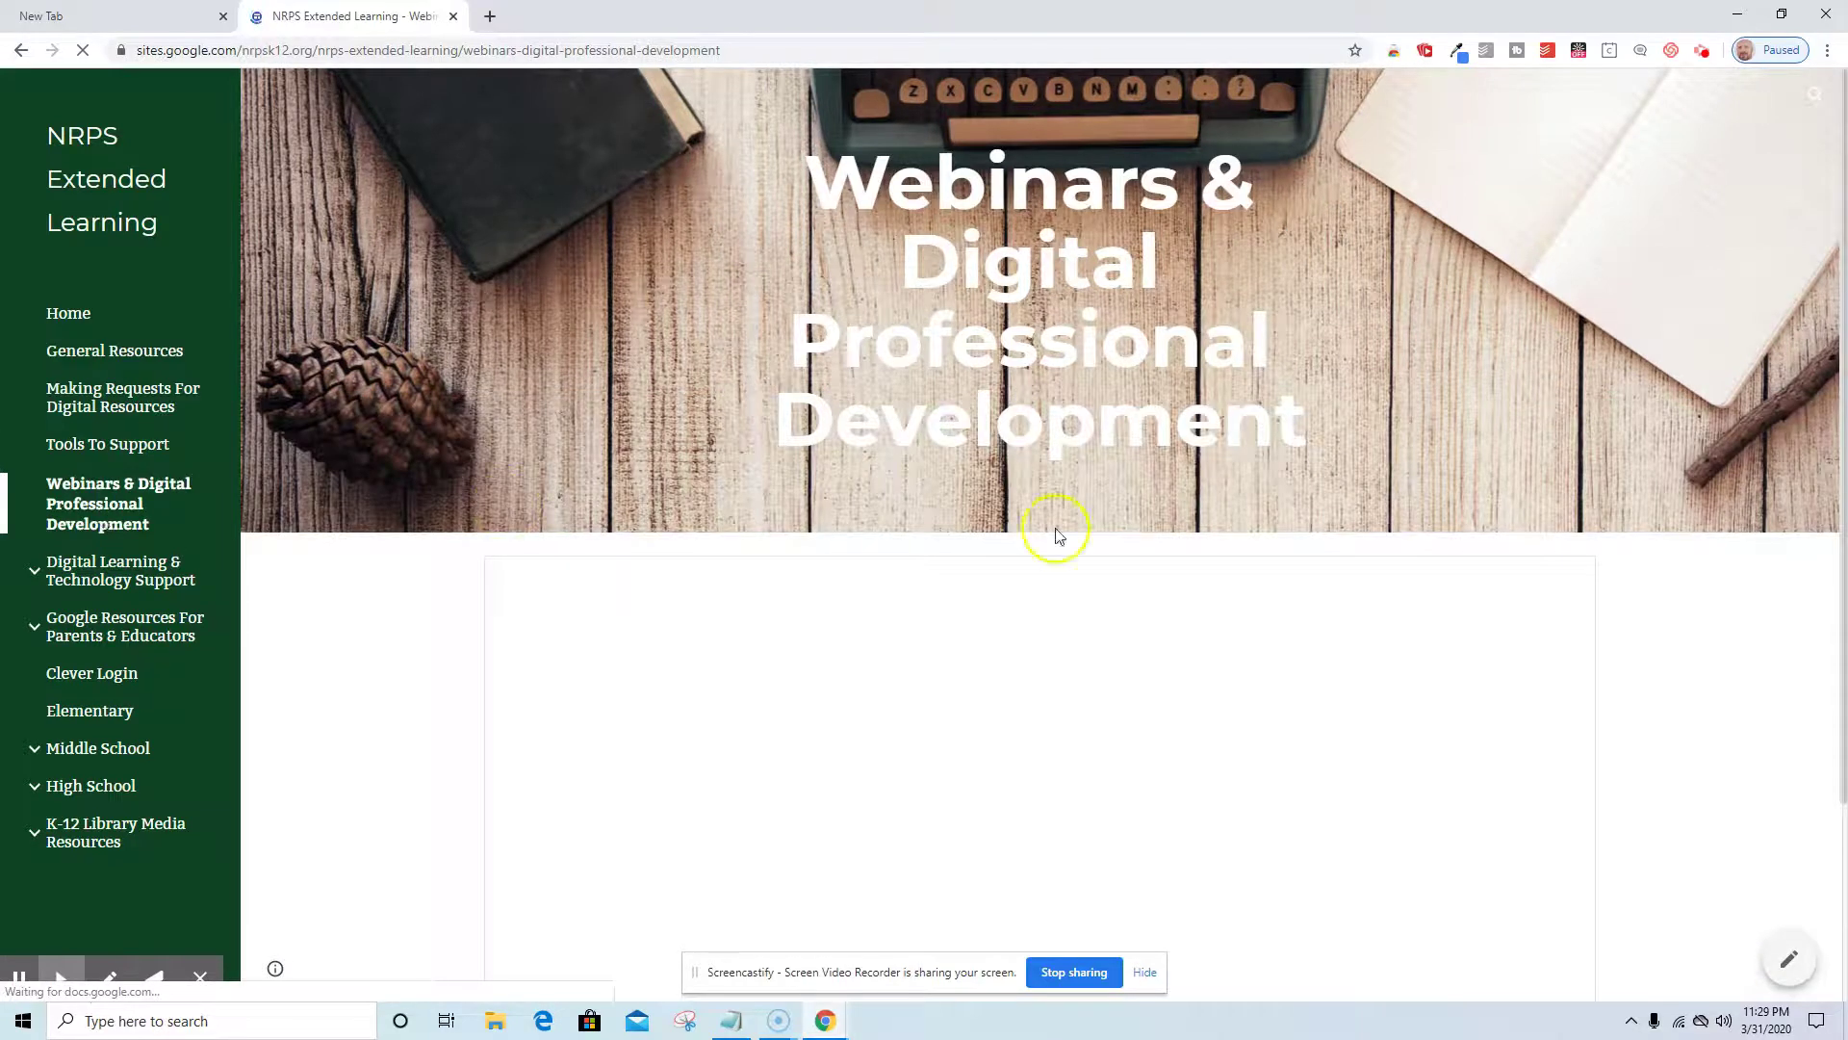
{"action": "scroll", "coordinate": [1470, 630], "scroll_direction": "down", "scroll_amount": 10}
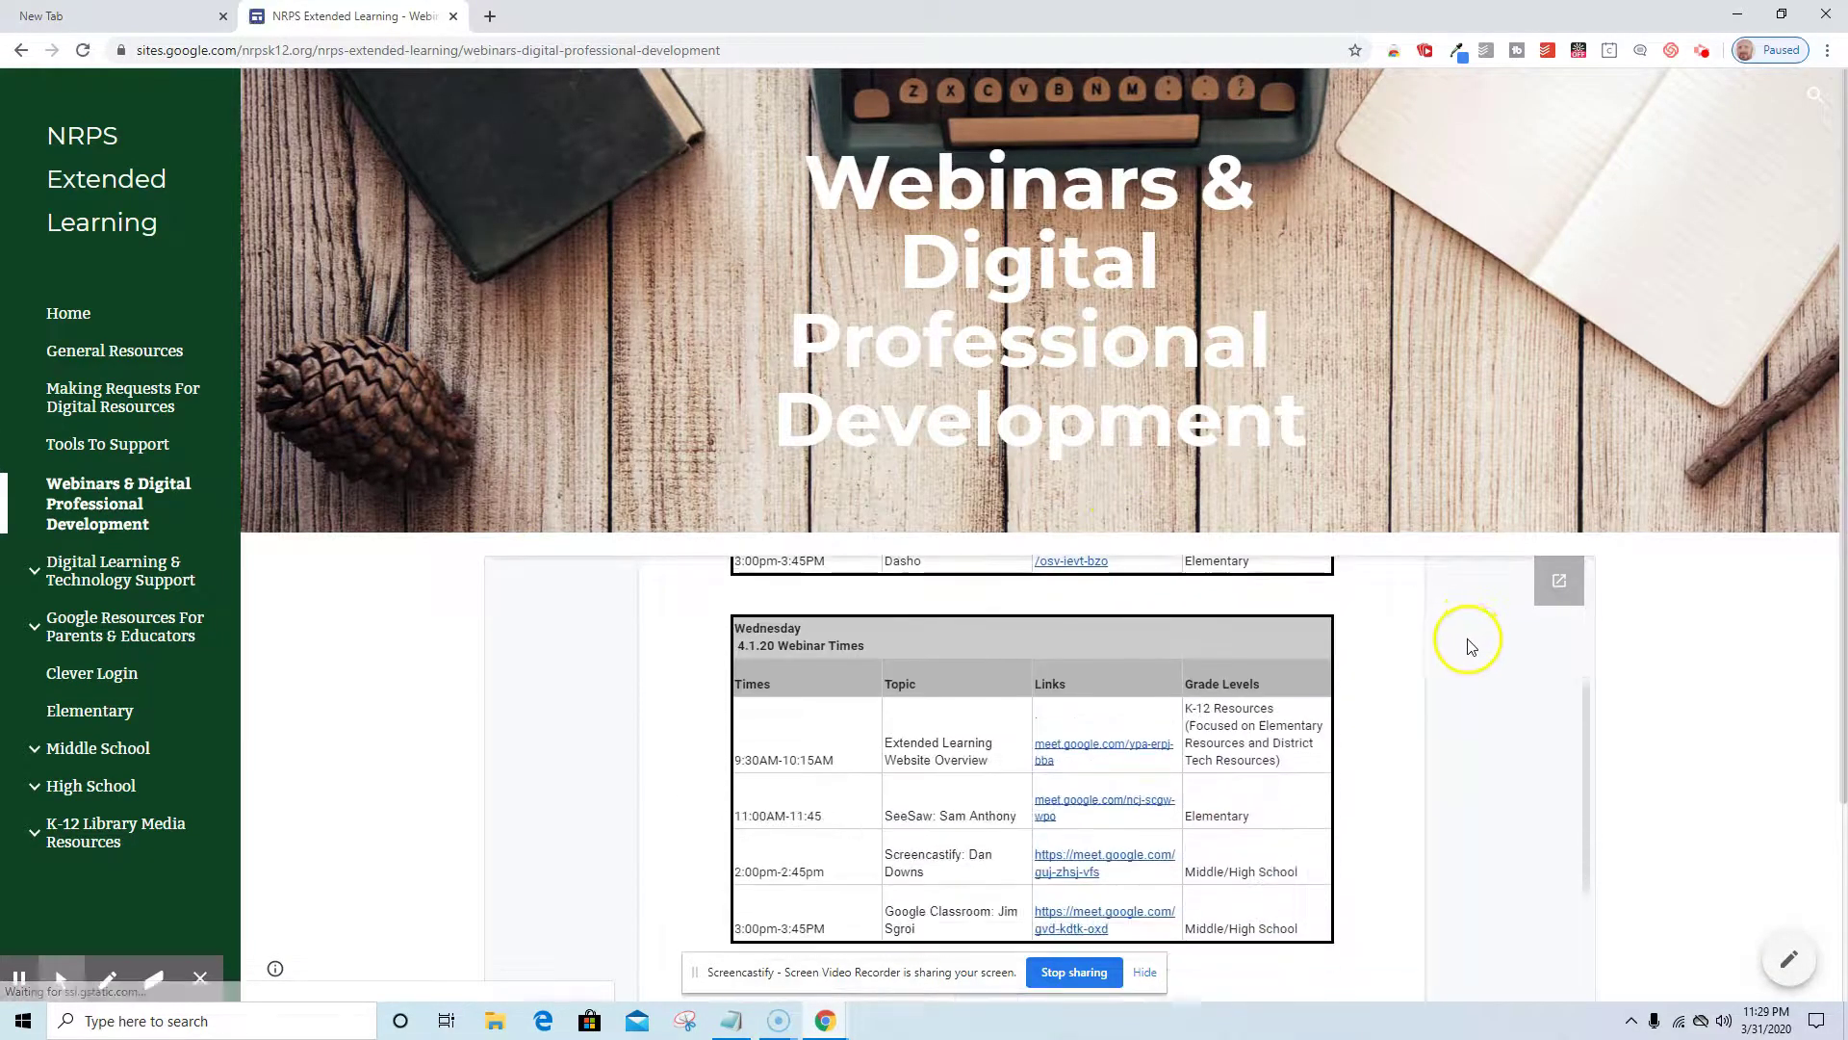
{"action": "scroll", "coordinate": [1454, 656], "scroll_direction": "down", "scroll_amount": 2}
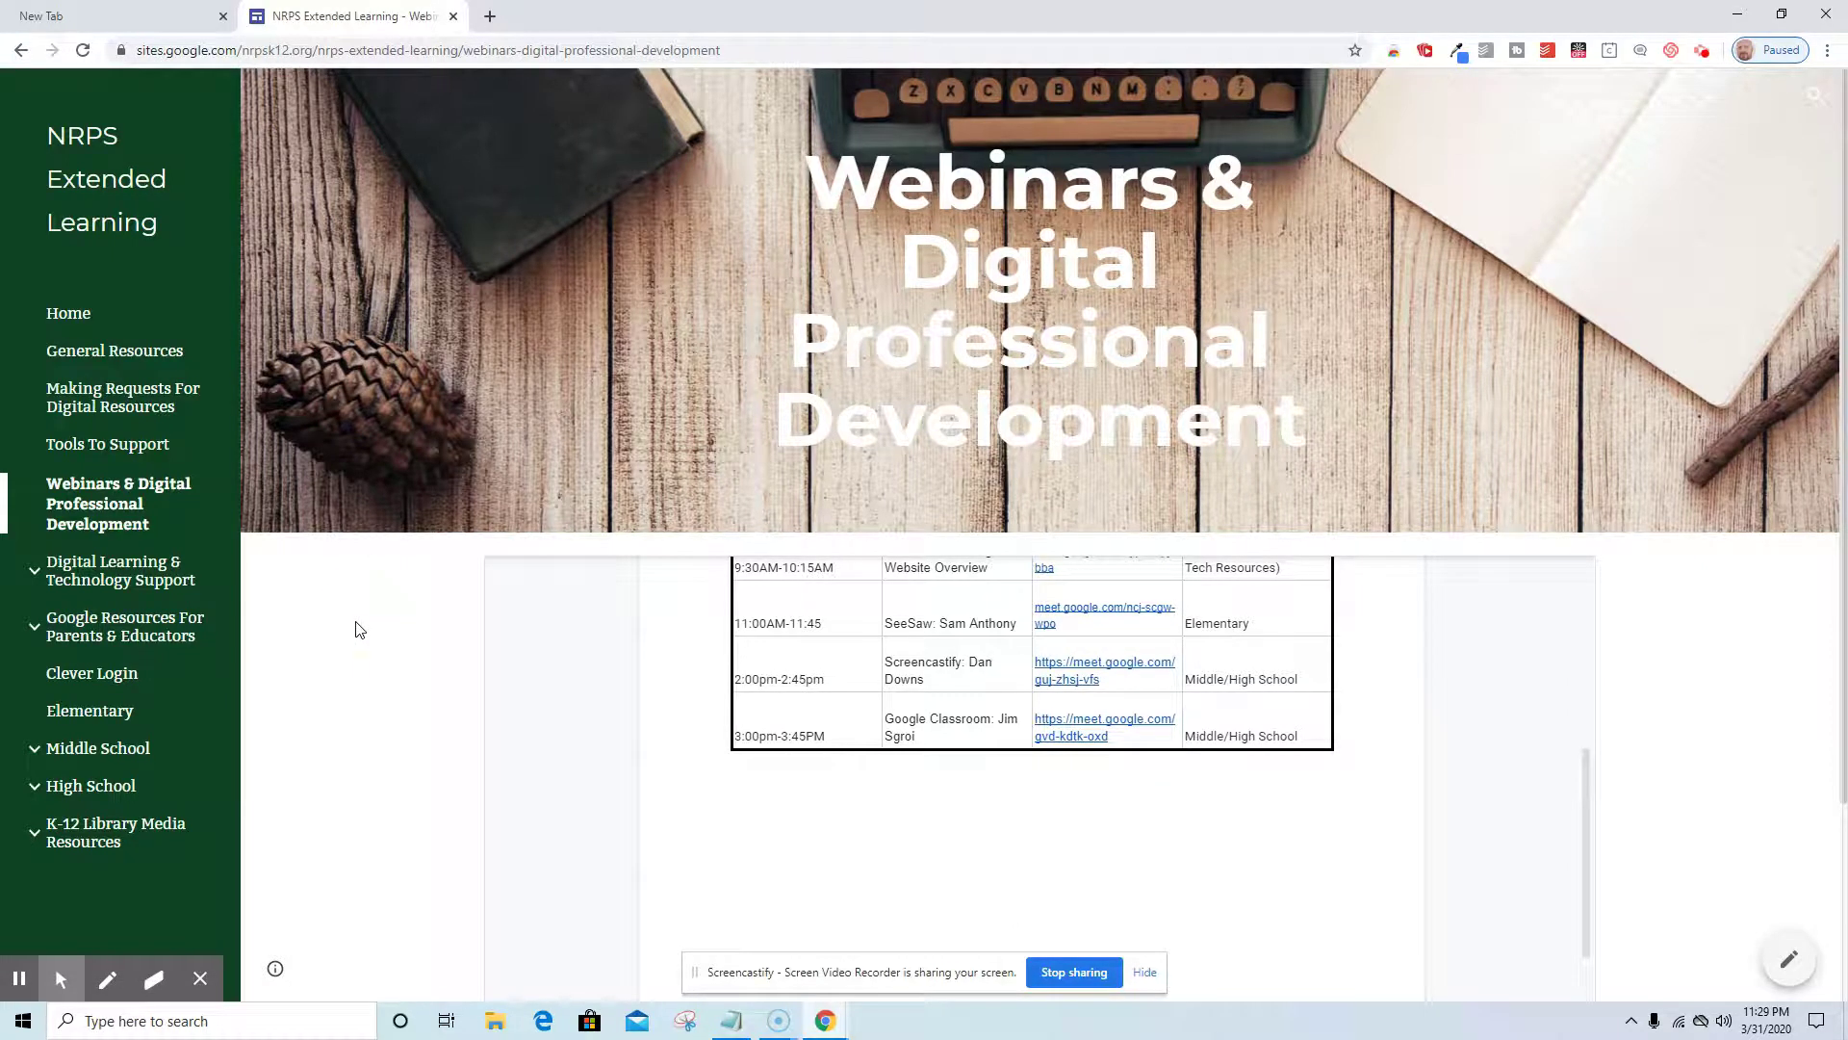
{"action": "left_click", "coordinate": [96, 683]}
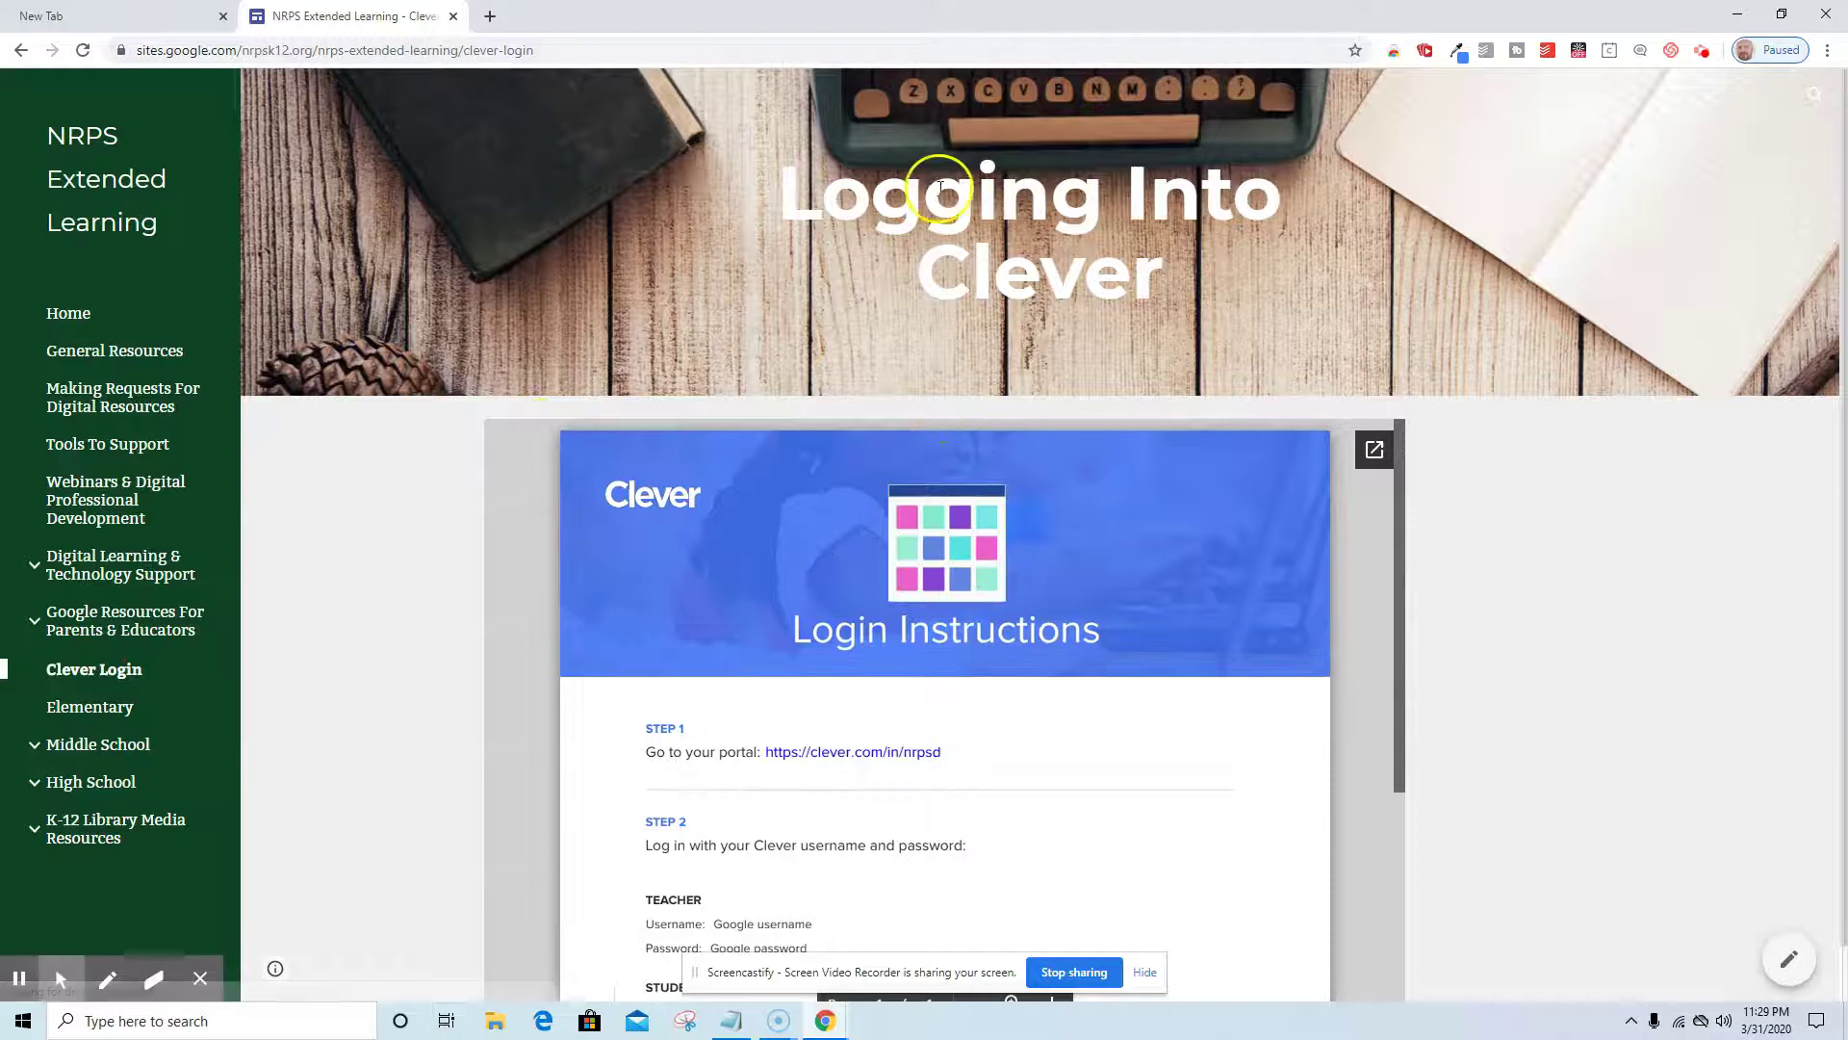
Stop the Screencastify desktop recording from the toolbar popup's red Stop button.
{"action": "left_click", "coordinate": [1702, 50]}
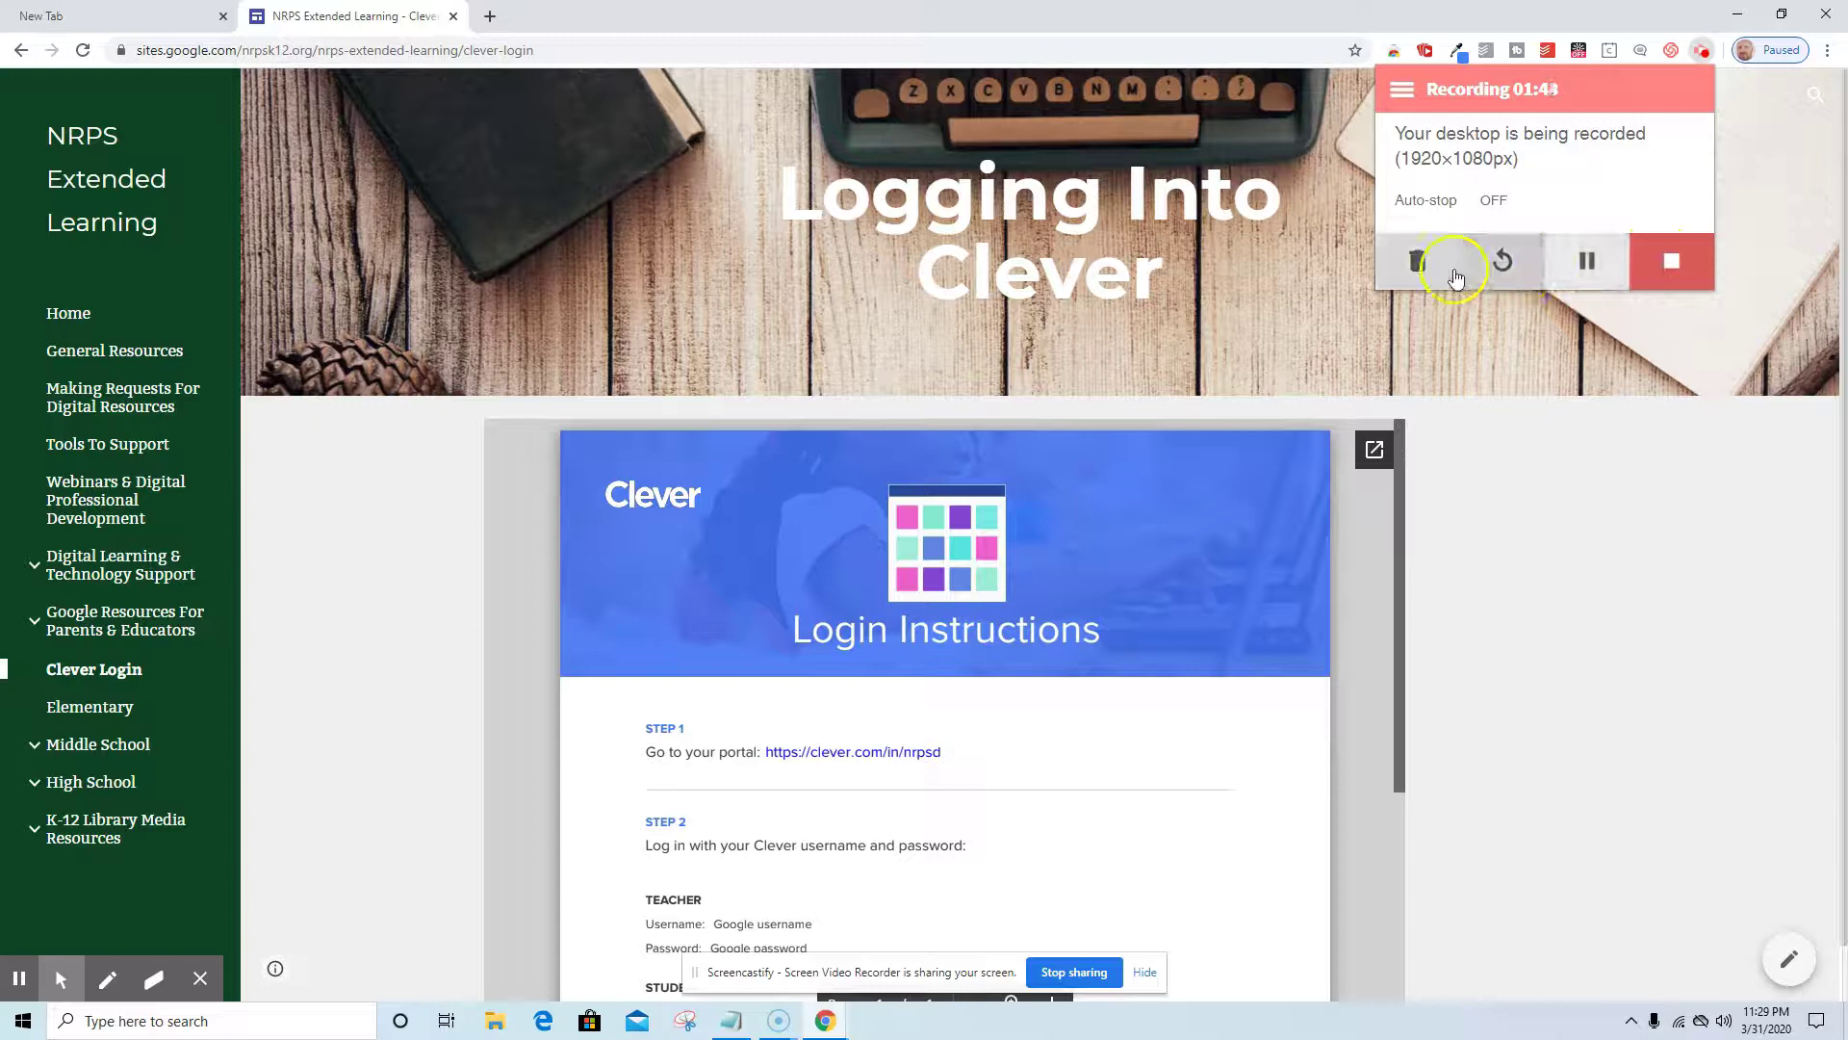
{"action": "left_click", "coordinate": [1652, 258]}
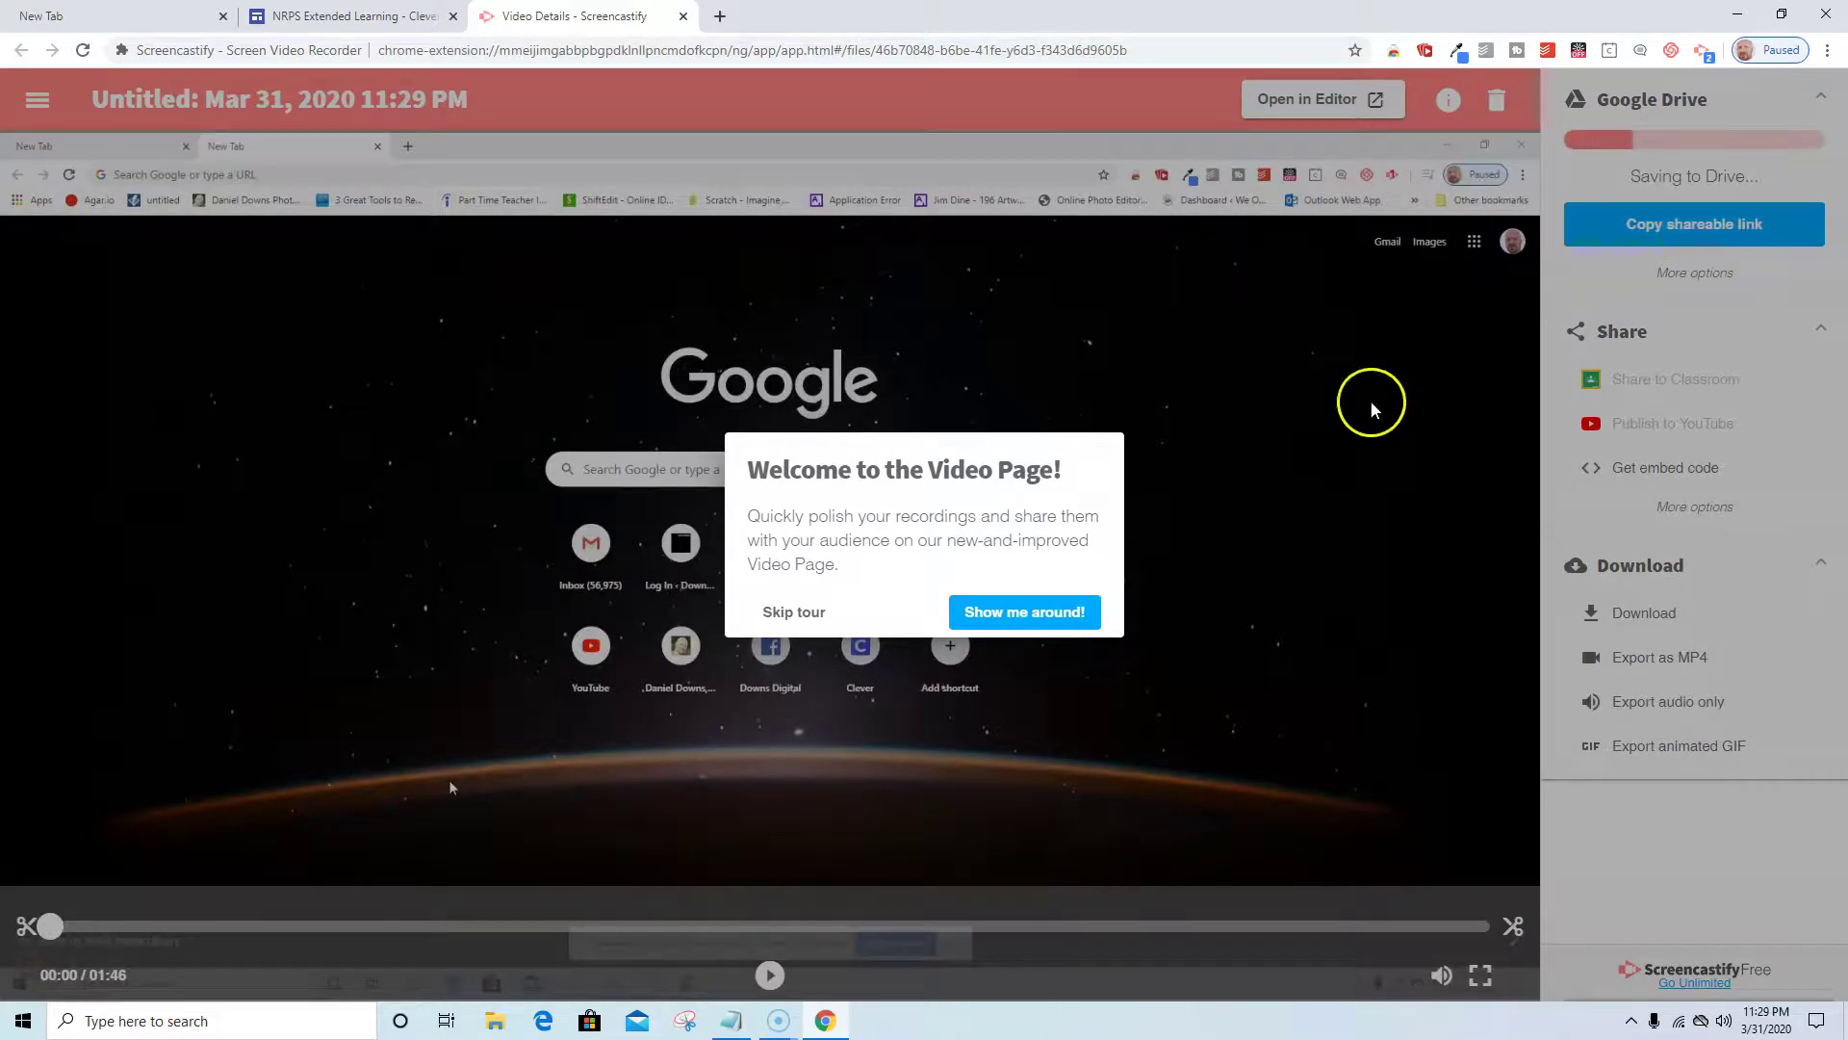
Walk the video page tour through titling, Drive link, sharing, download and editor steps to the end.
{"action": "left_click", "coordinate": [1020, 619]}
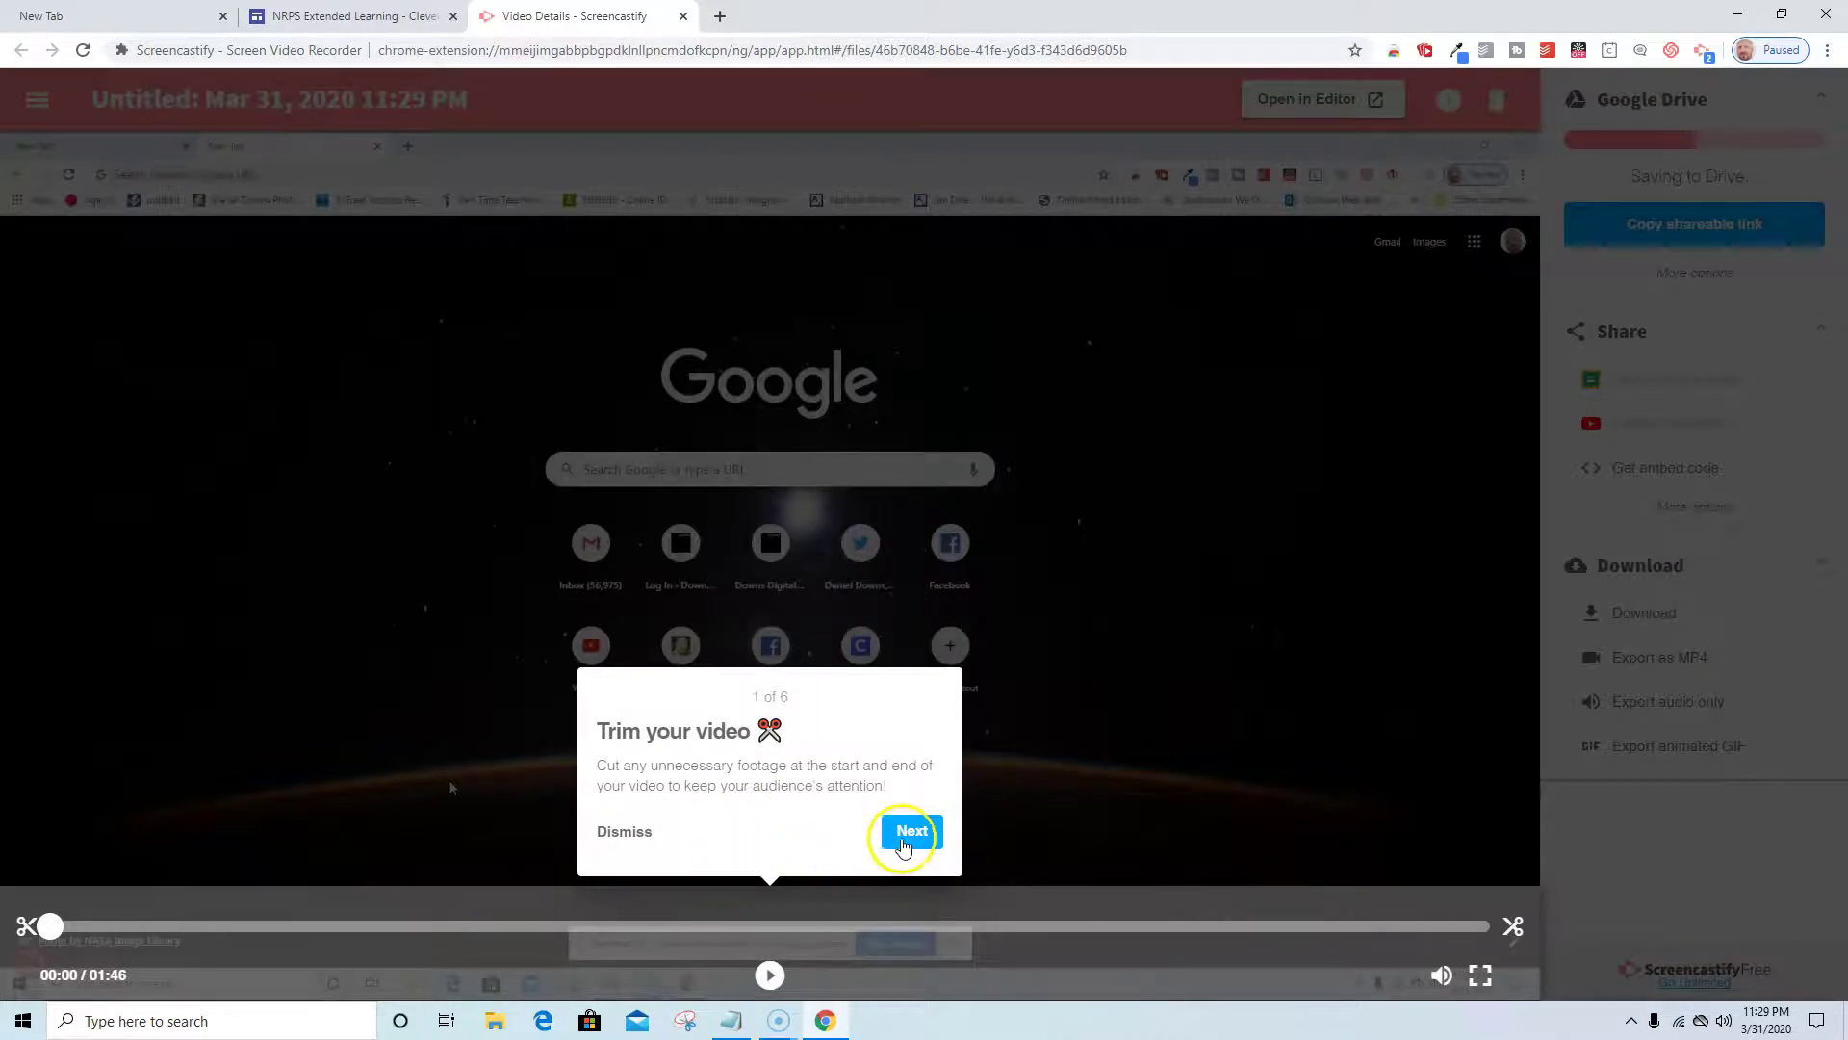
{"action": "left_click", "coordinate": [909, 839]}
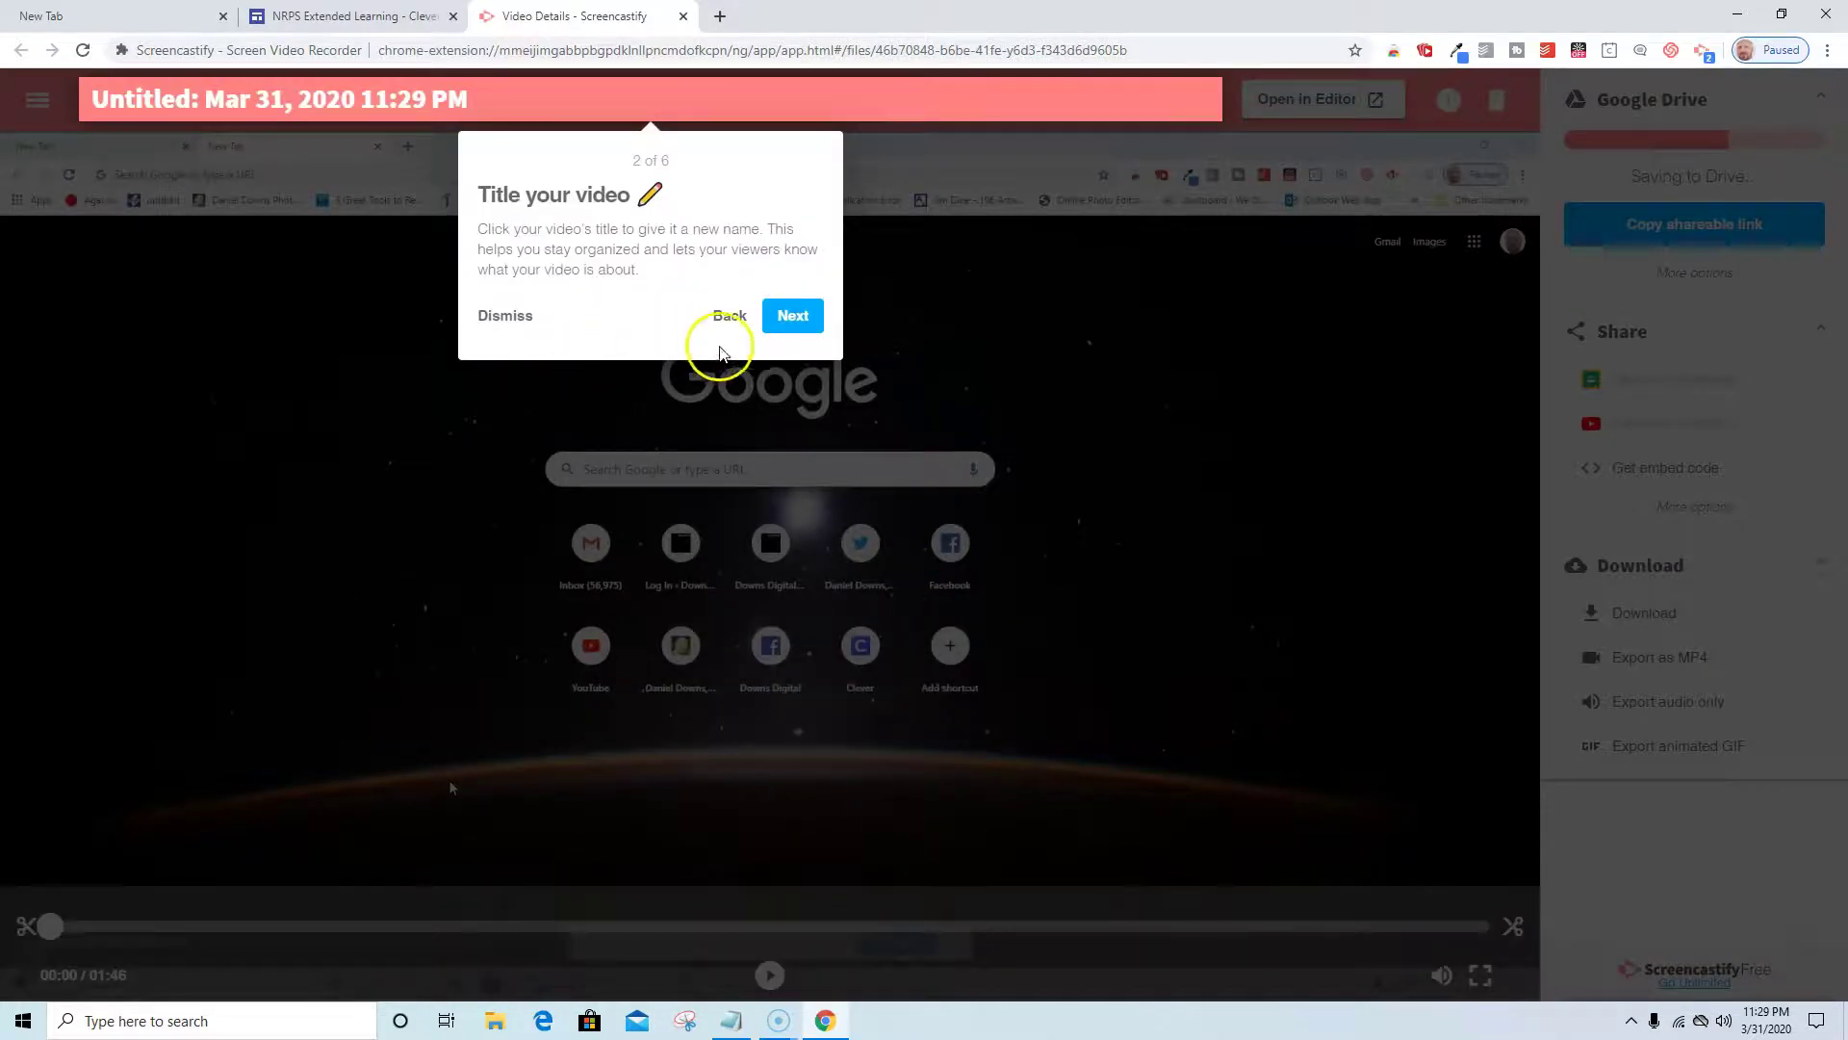
{"action": "left_click", "coordinate": [793, 318]}
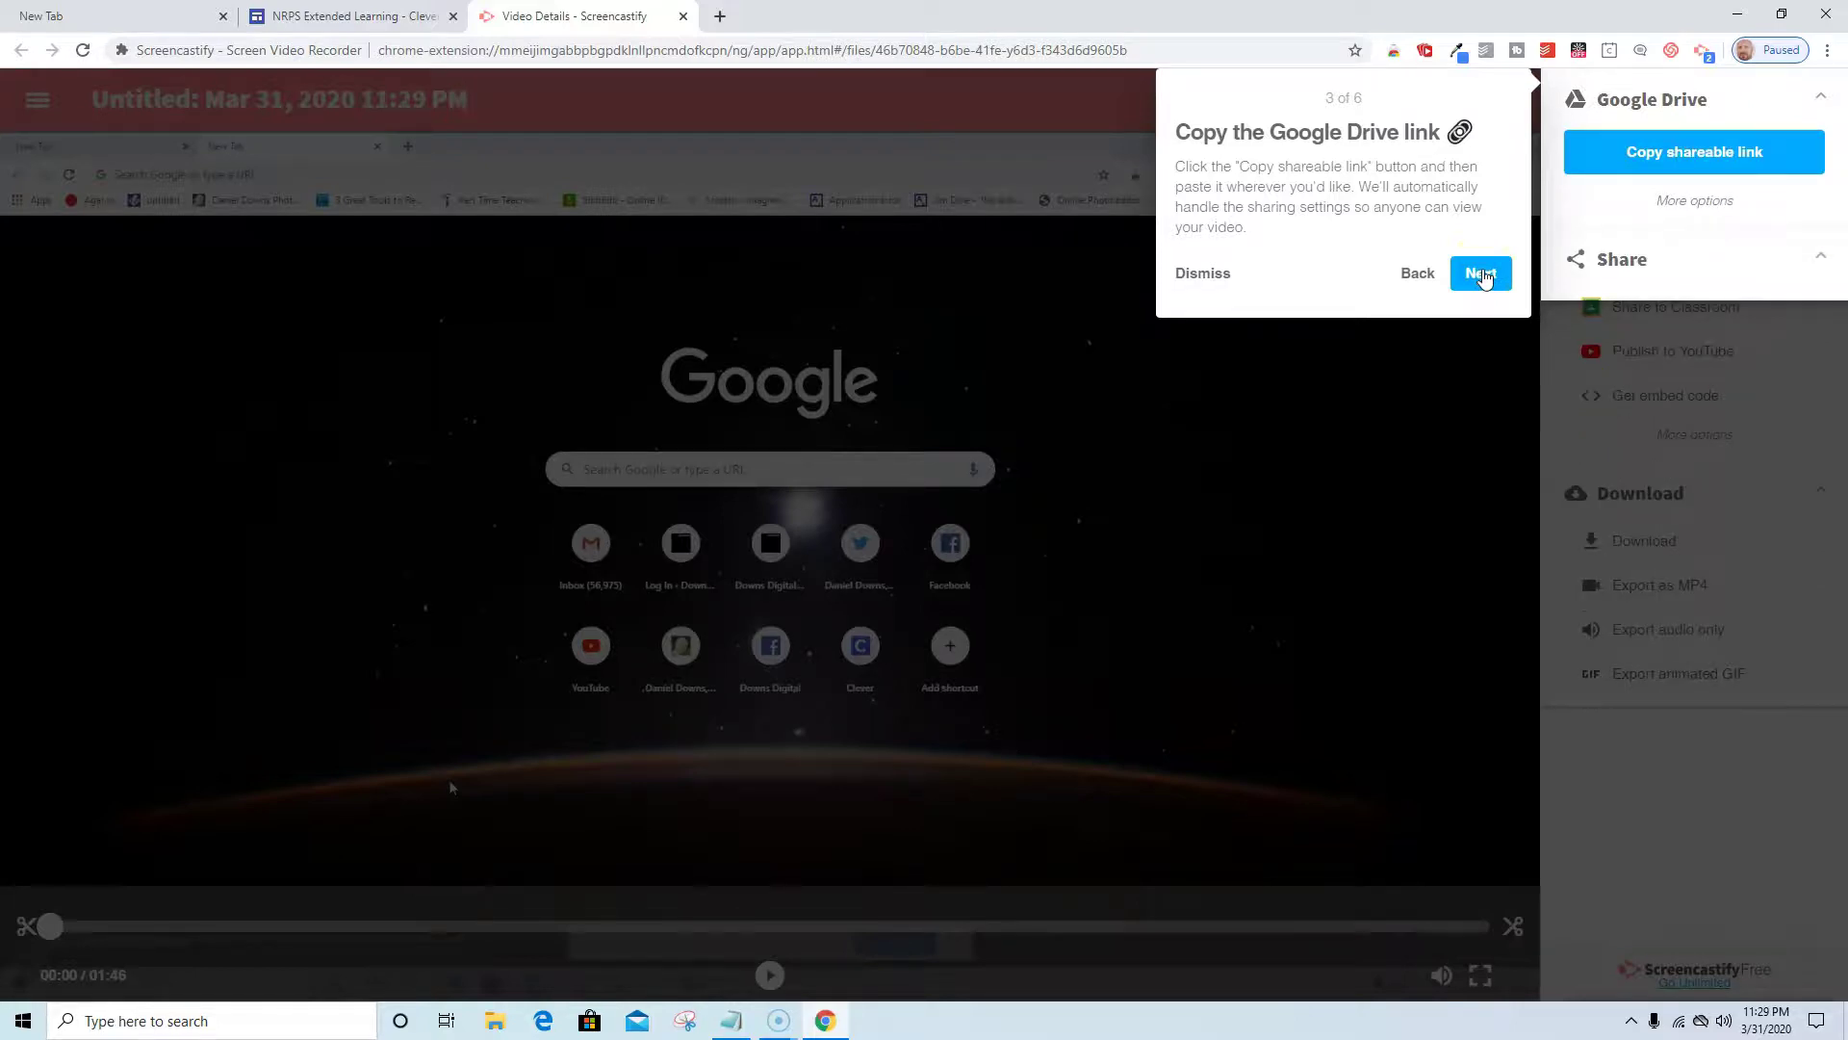
{"action": "left_click", "coordinate": [1484, 273]}
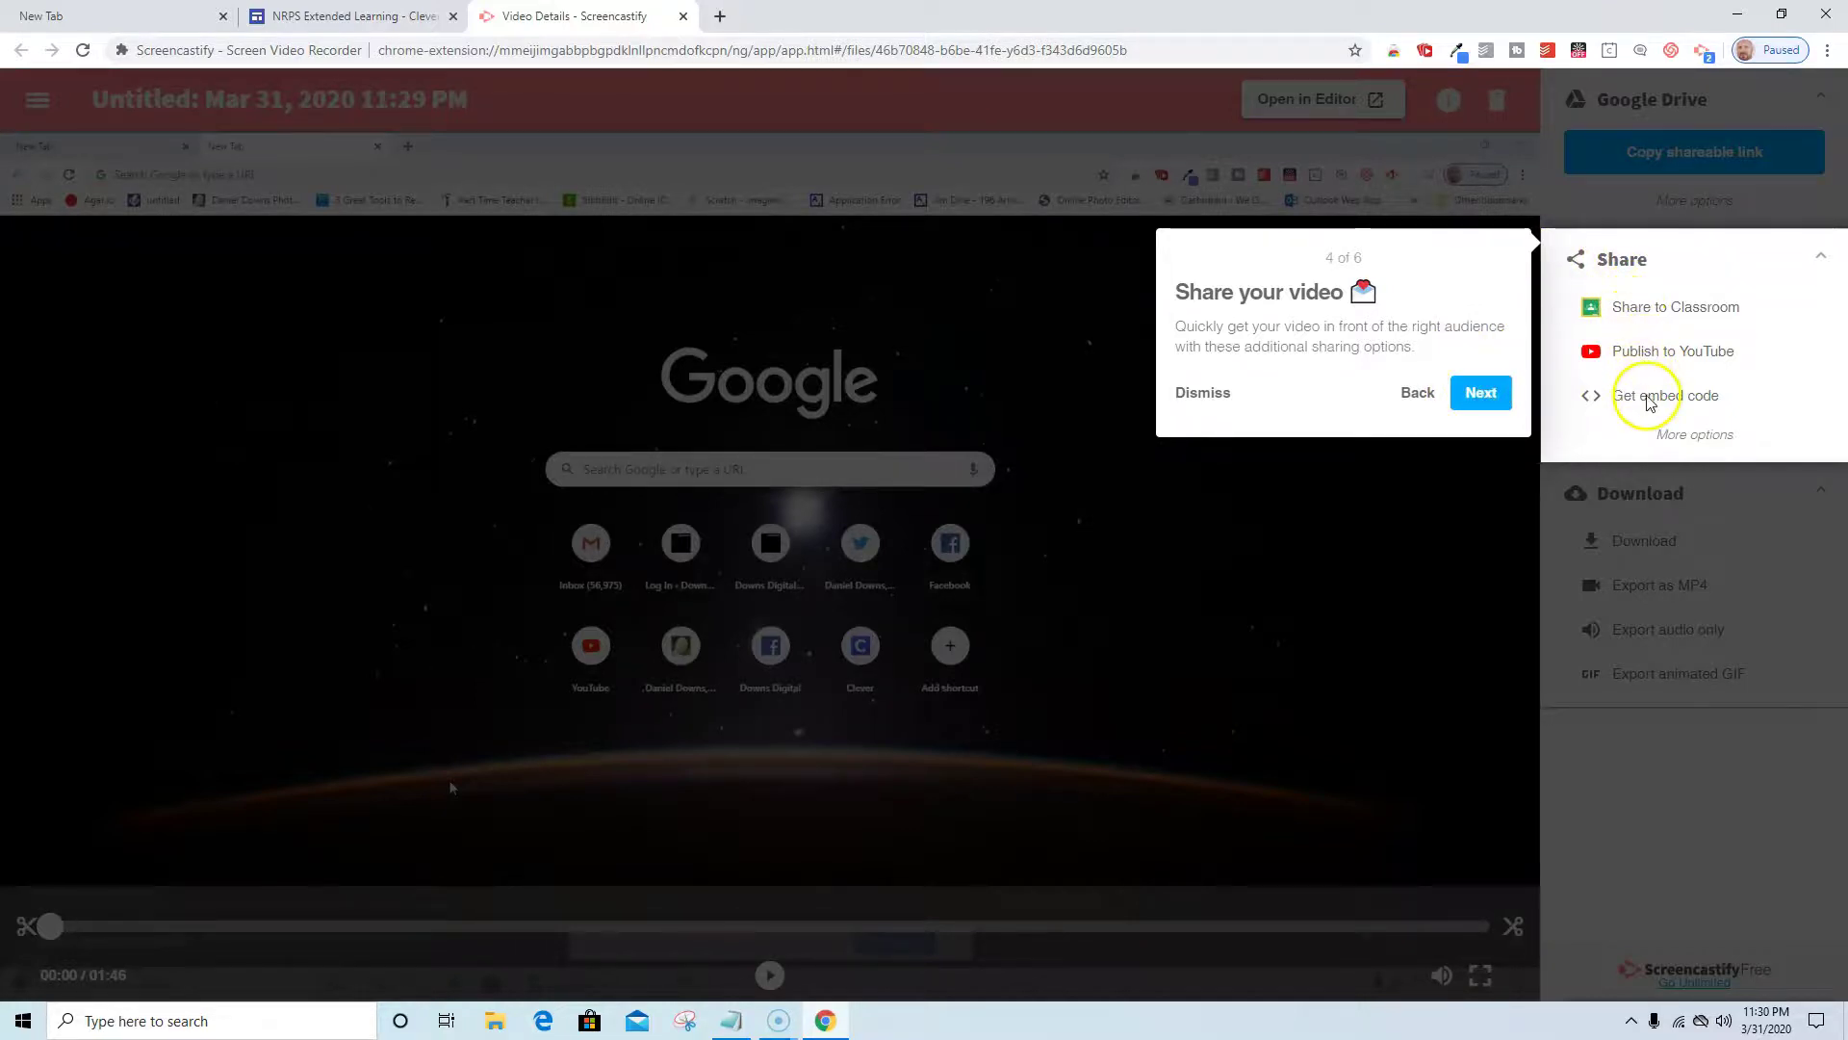
{"action": "left_click", "coordinate": [1480, 400]}
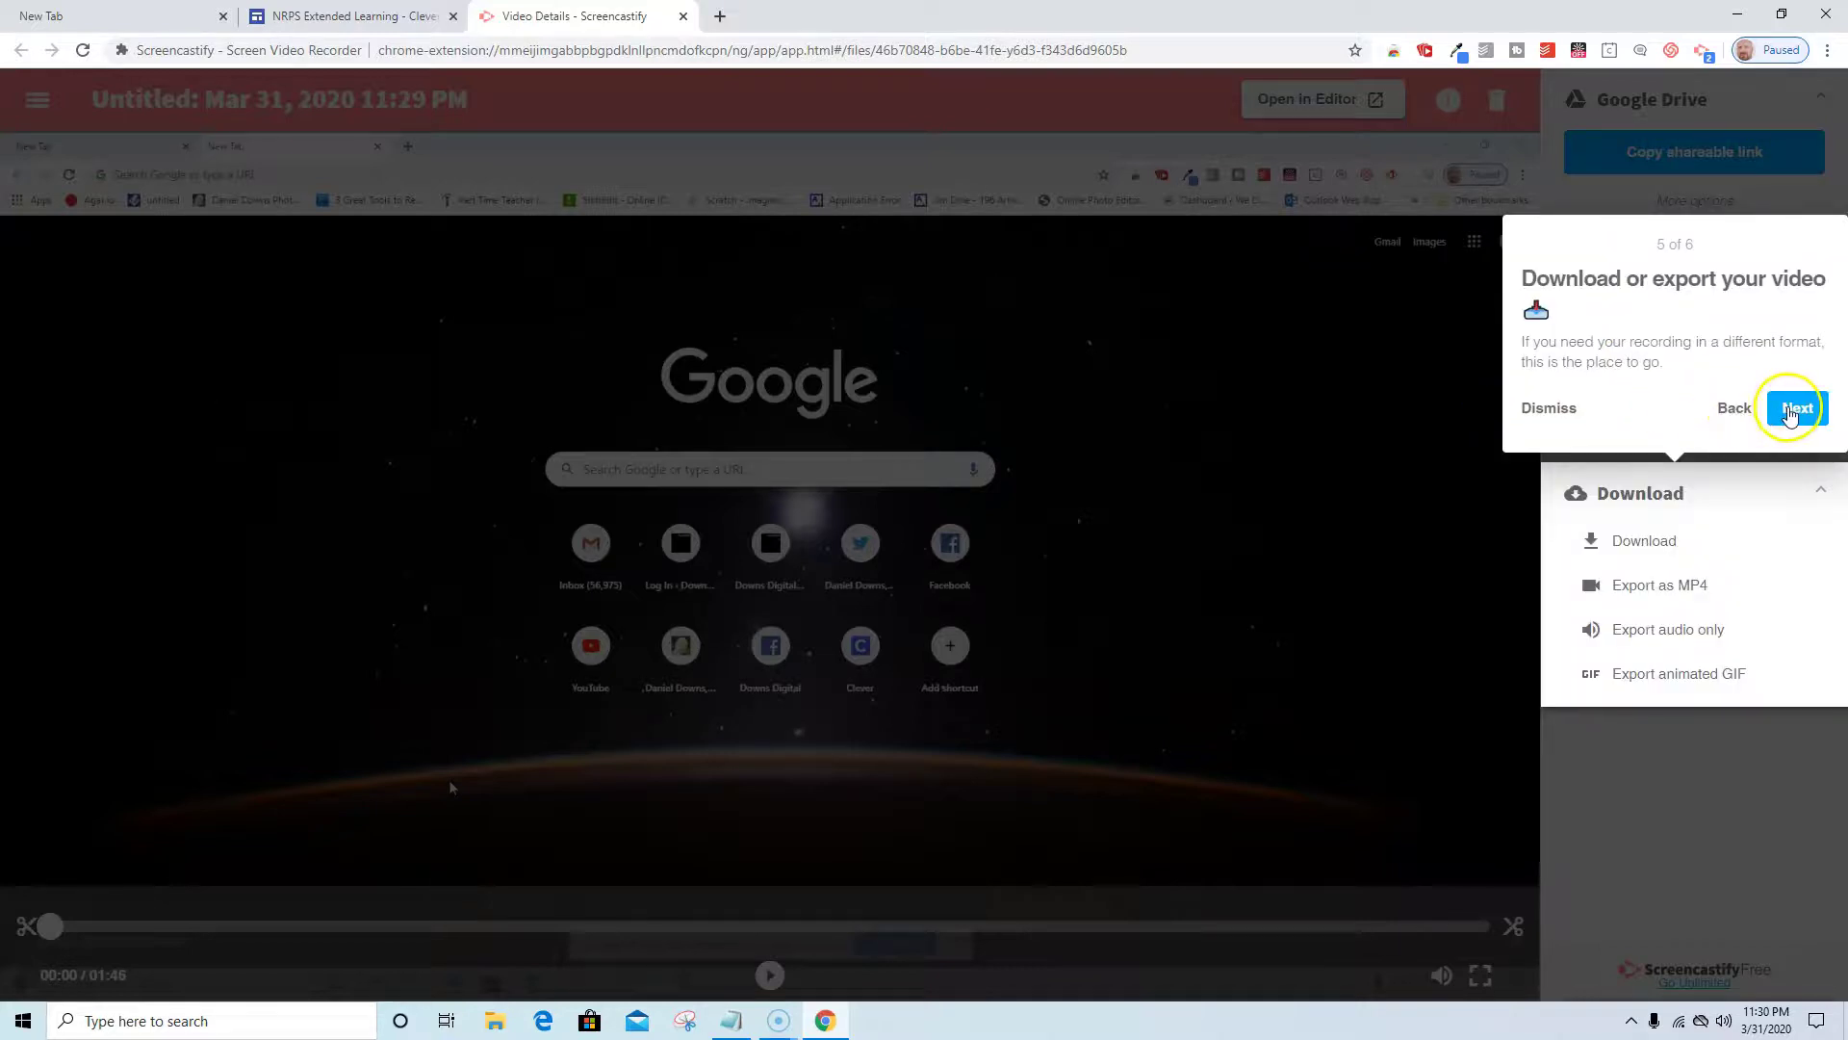
{"action": "left_click", "coordinate": [1792, 409]}
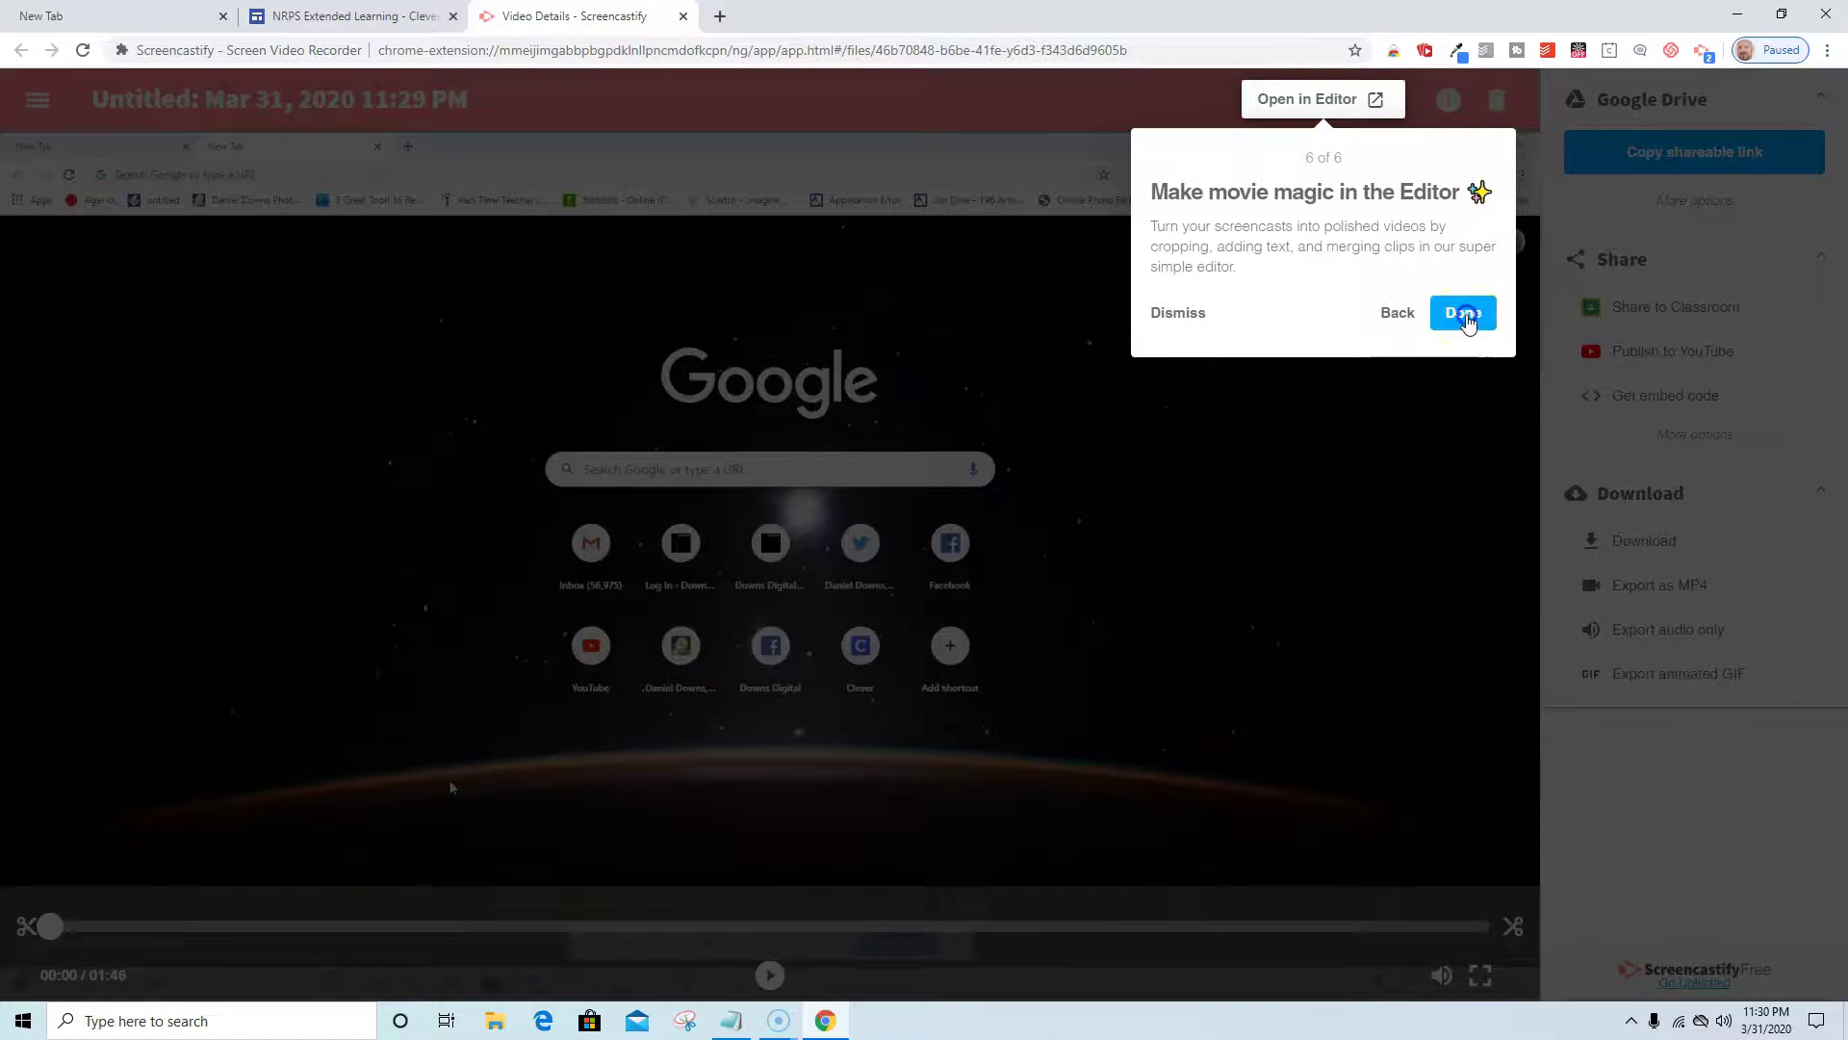
{"action": "left_click", "coordinate": [1465, 318]}
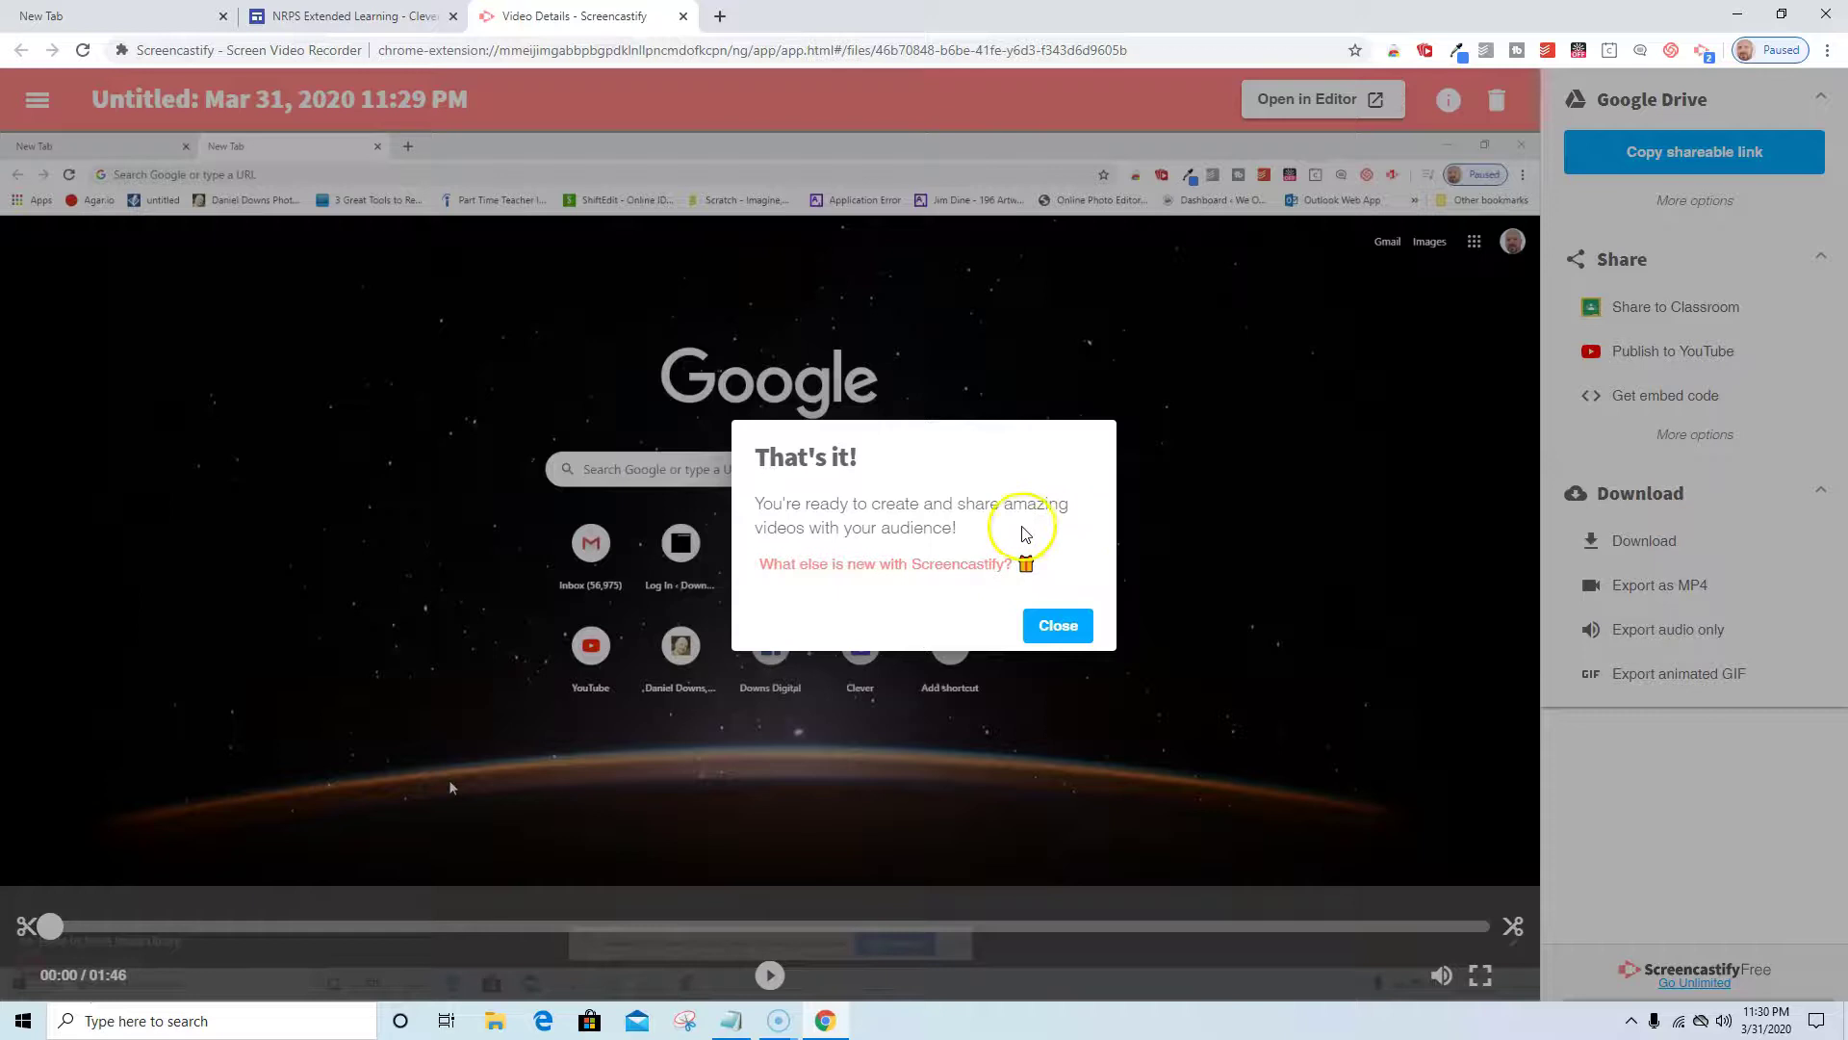
Dismiss the tour message and rename the recording to 'Sample Screencast'.
{"action": "left_click", "coordinate": [1059, 630]}
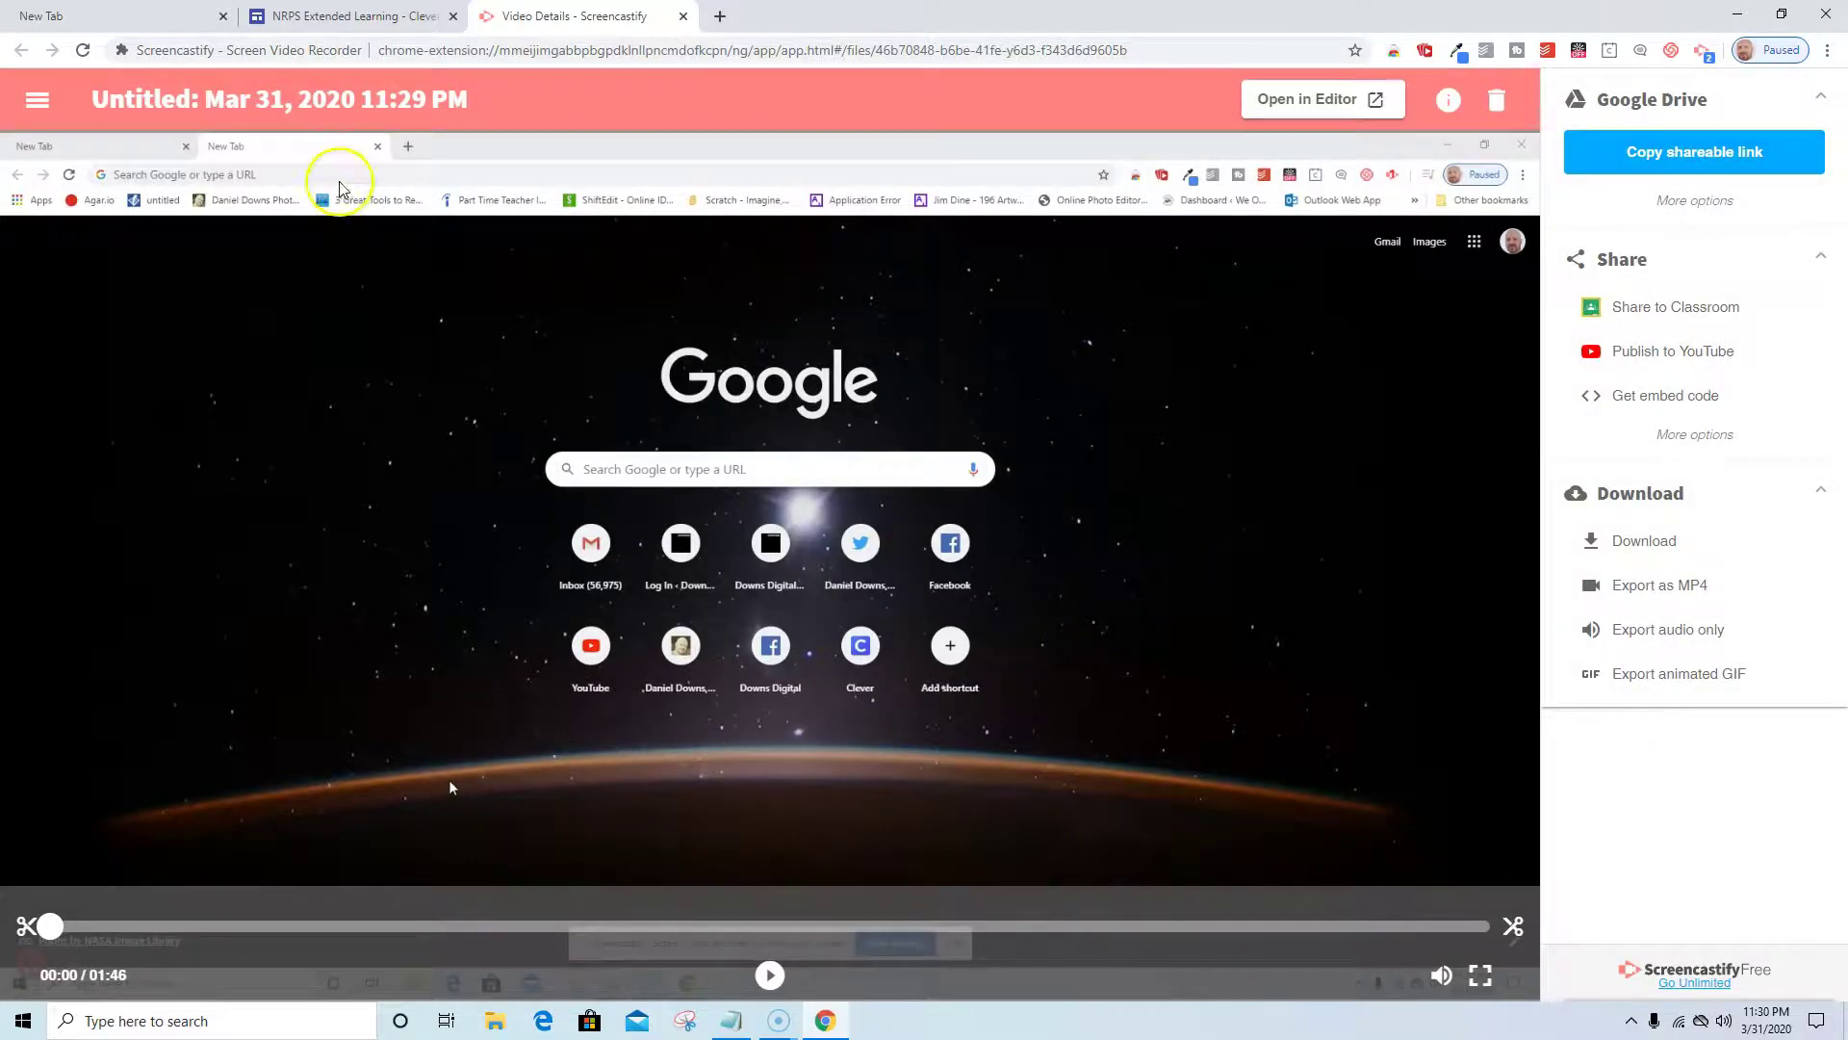
{"action": "left_click", "coordinate": [416, 100]}
{"action": "key", "text": "BackSpace"}
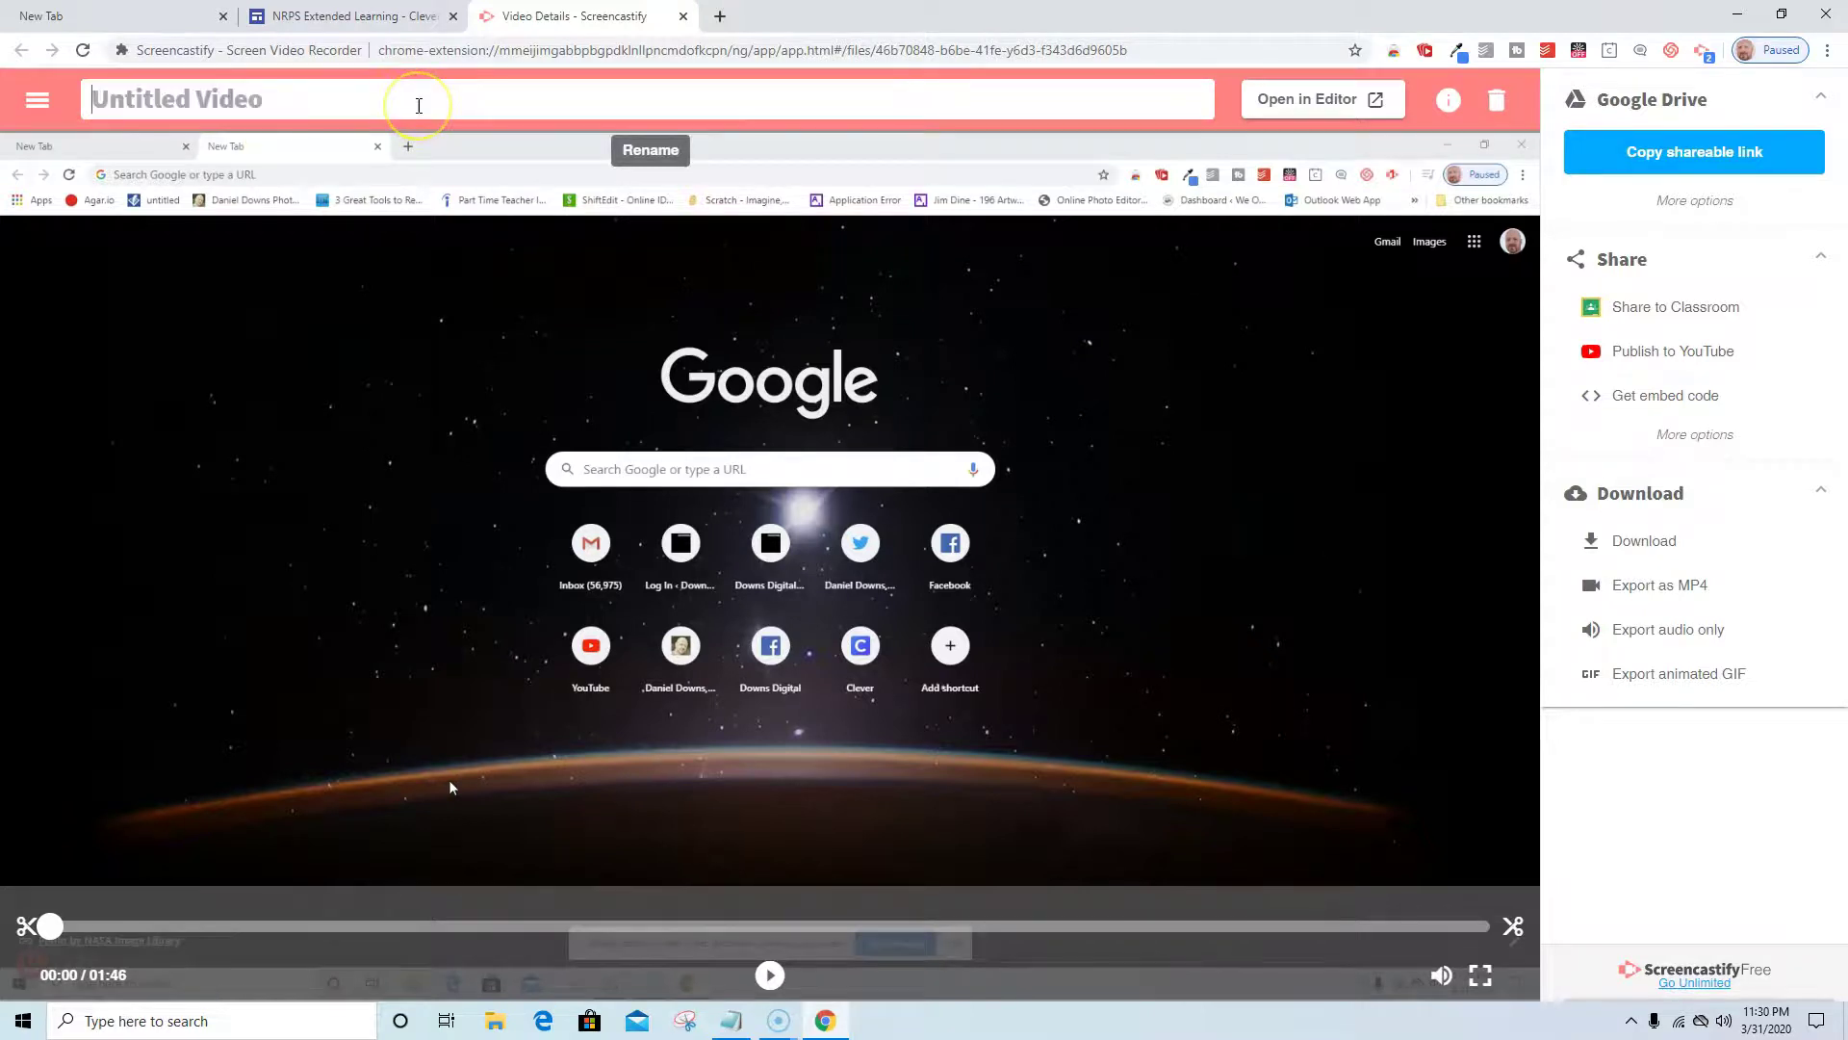
{"action": "type", "text": "Sample Screencast"}
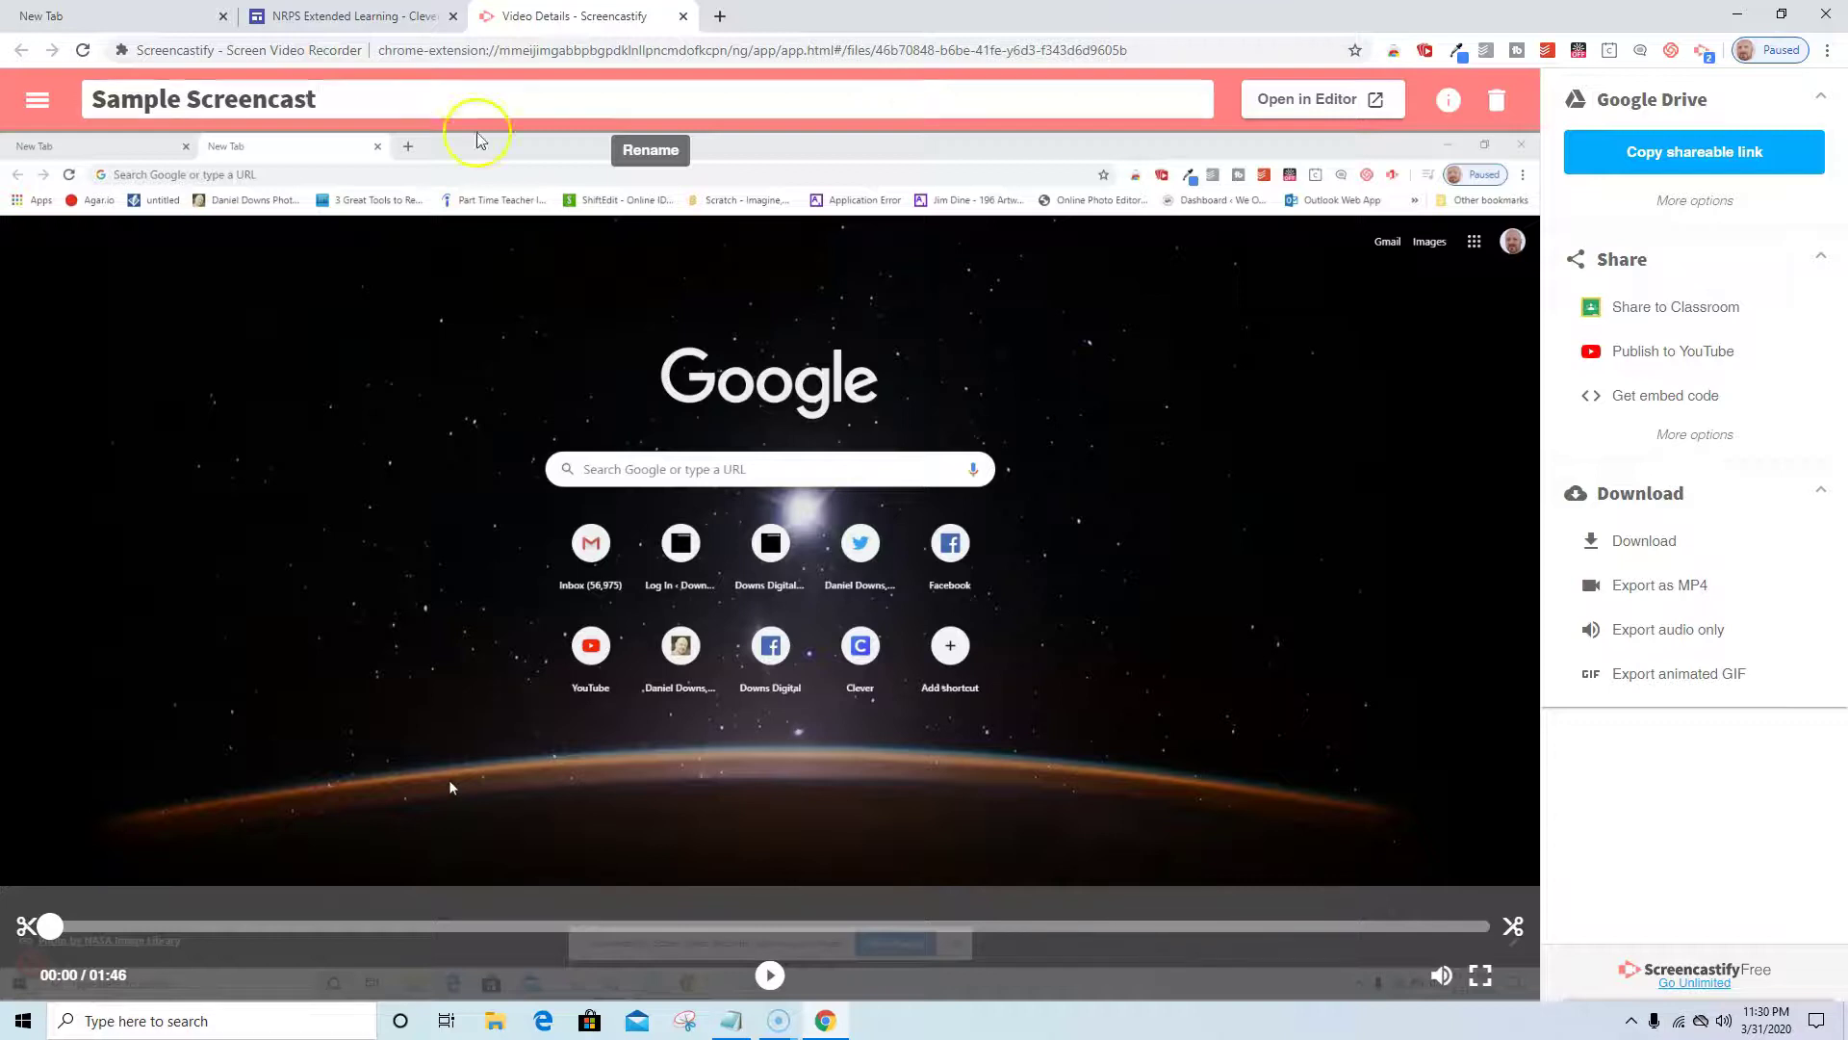
{"action": "left_click", "coordinate": [557, 320]}
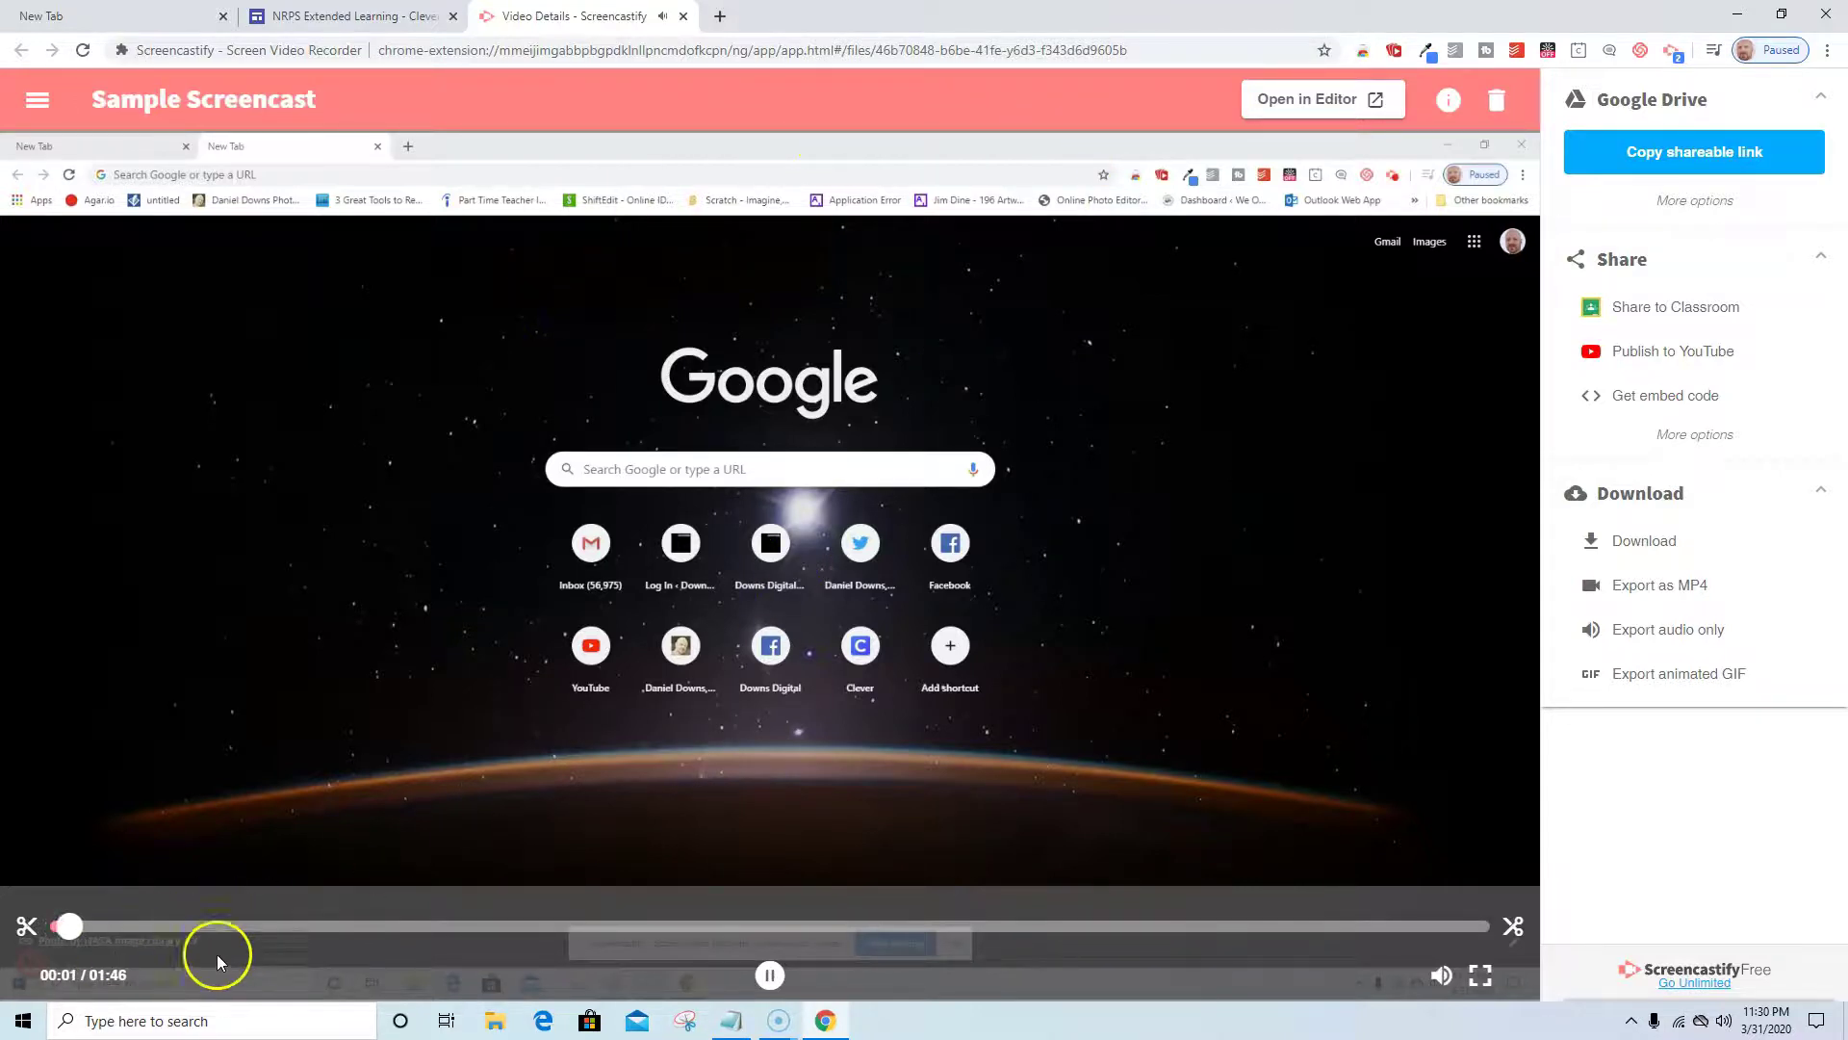
Pause the preview, copy the shareable Drive link, and prepare to paste it in a new tab.
{"action": "left_click", "coordinate": [720, 844]}
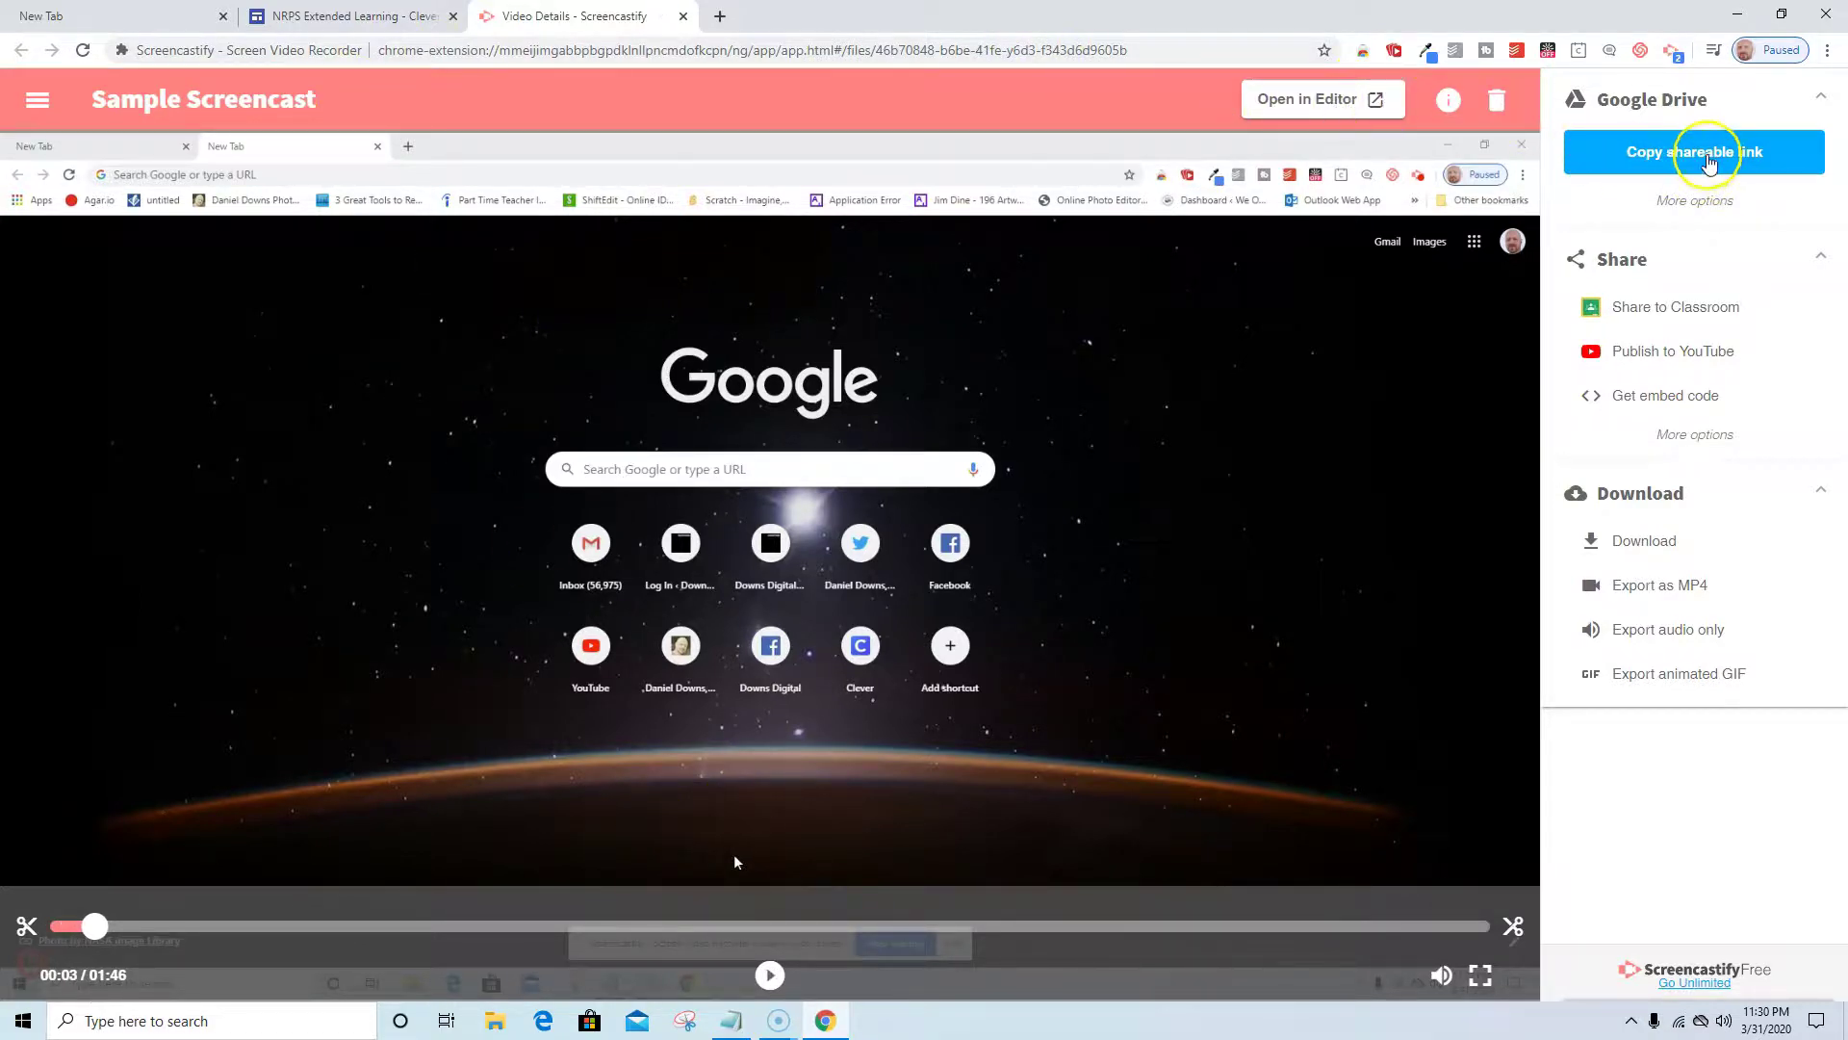
{"action": "left_click", "coordinate": [1710, 163]}
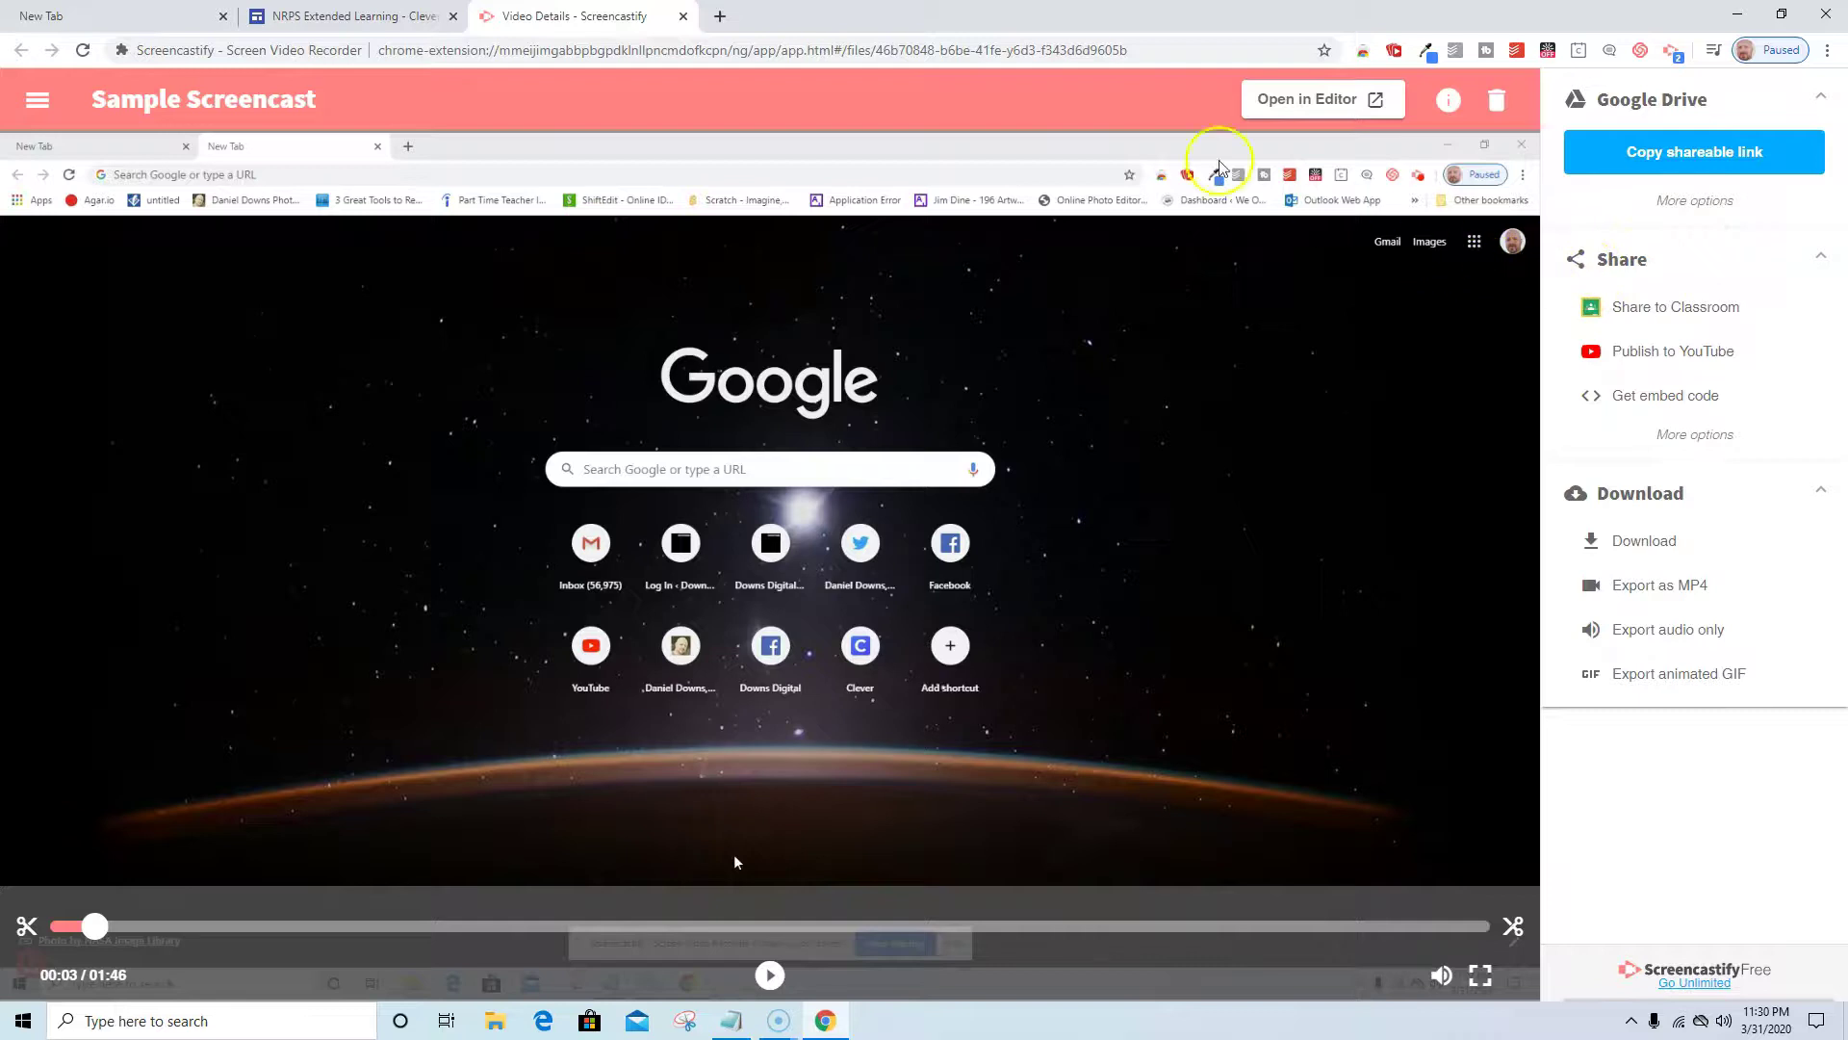
{"action": "left_click", "coordinate": [718, 19]}
{"action": "right_click", "coordinate": [526, 59]}
Paste the link to view Sample Screencast.webm in Drive, then return to the Screencastify Share section.
{"action": "left_click", "coordinate": [598, 187]}
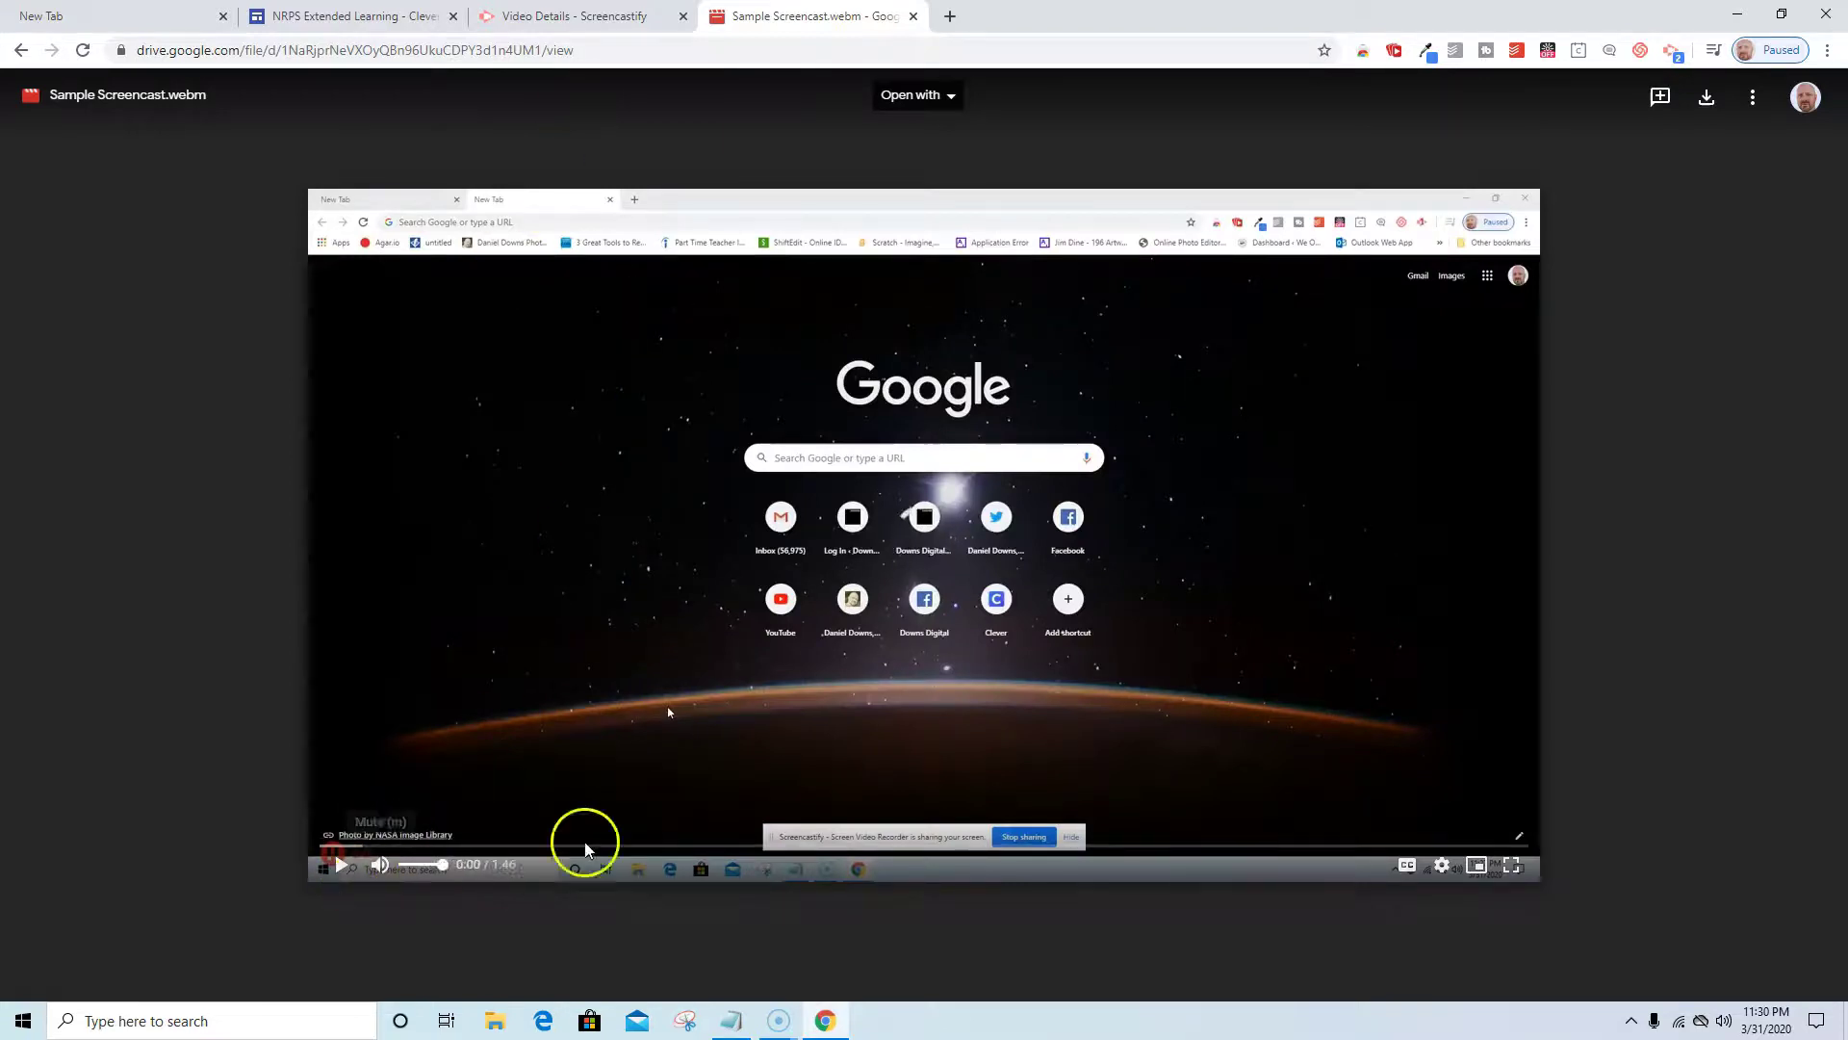
{"action": "left_click", "coordinate": [563, 16]}
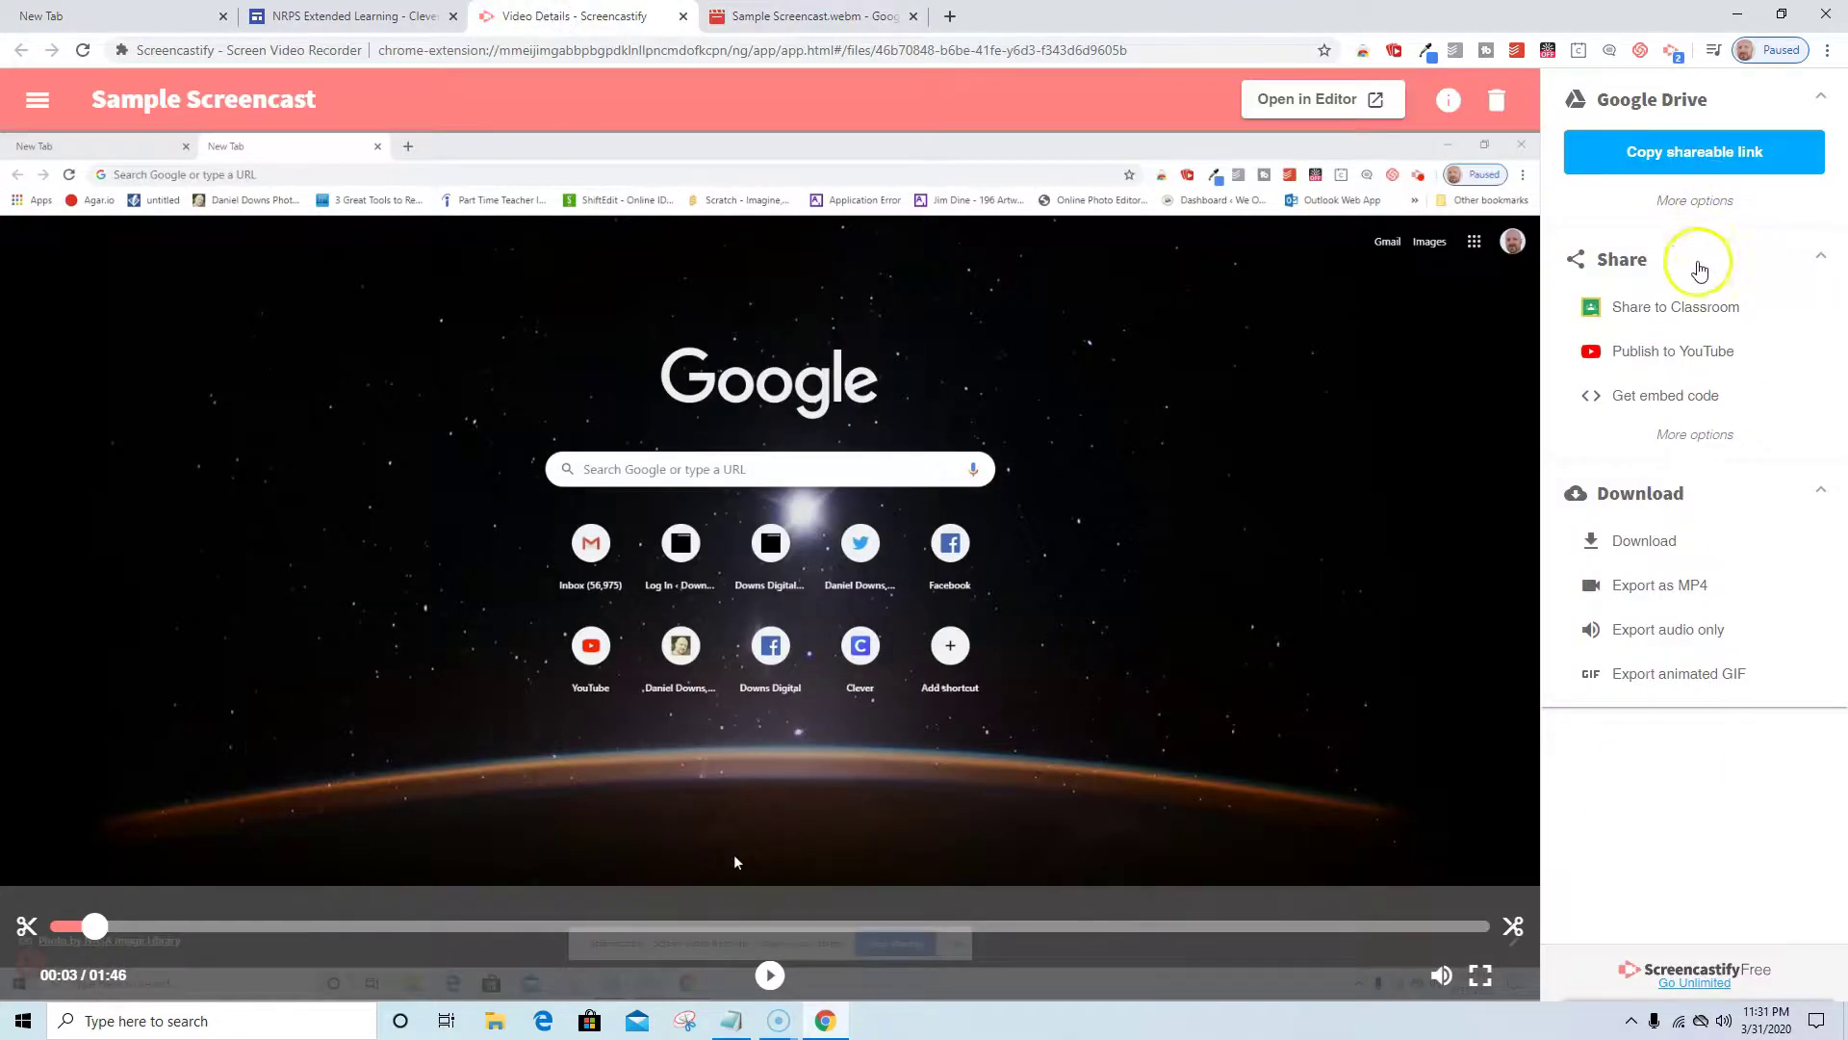
{"action": "left_click", "coordinate": [1579, 270]}
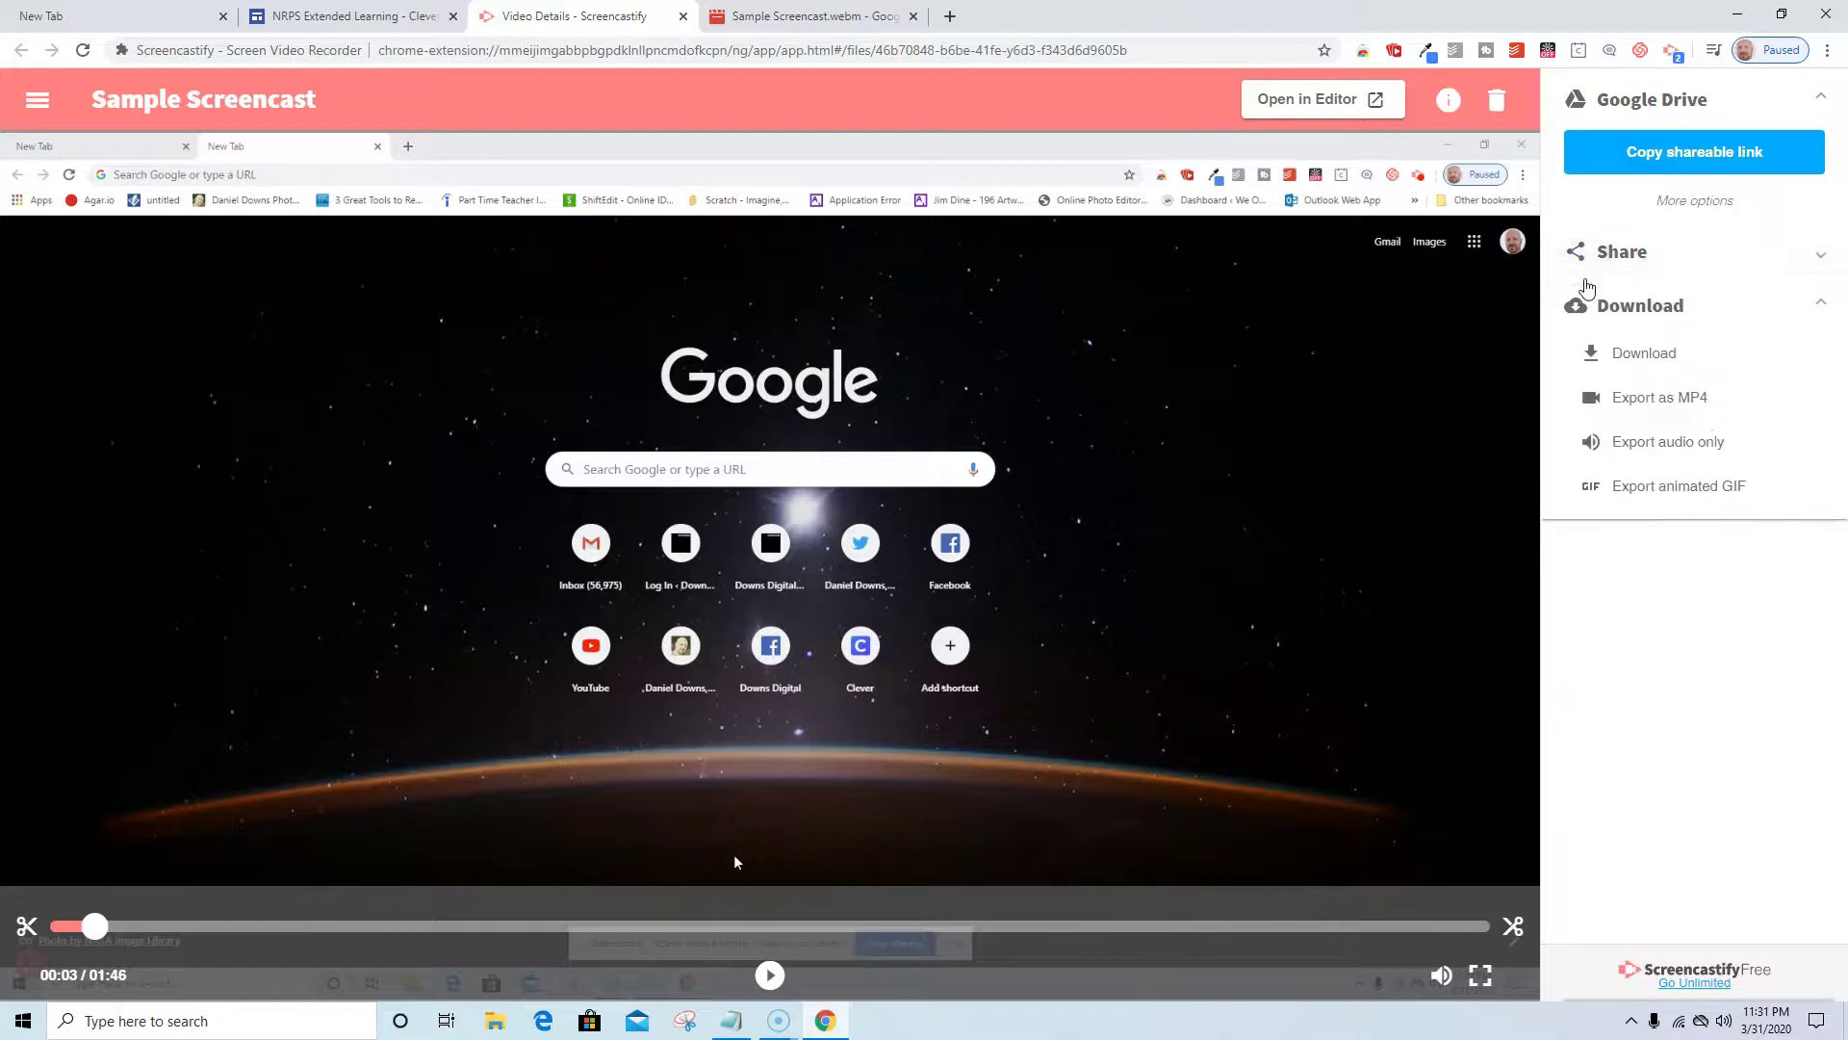
{"action": "left_click", "coordinate": [1579, 258]}
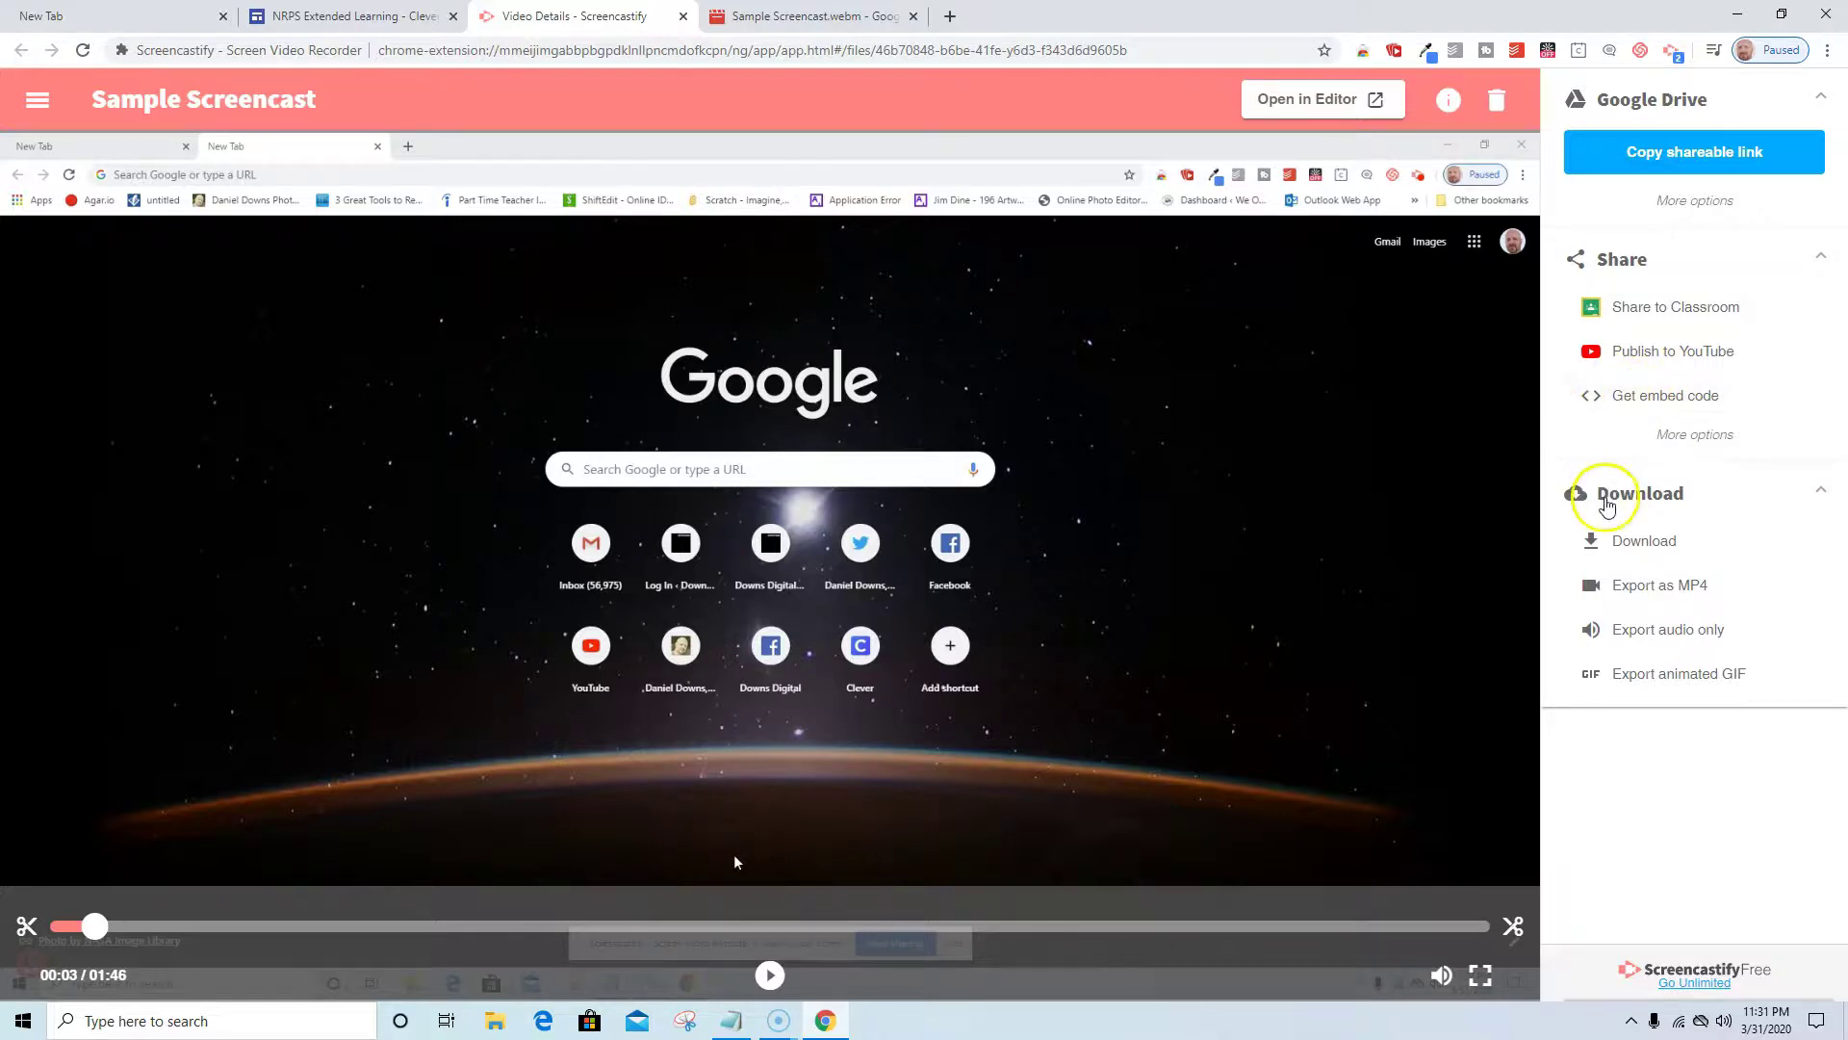
{"action": "left_click", "coordinate": [1630, 545]}
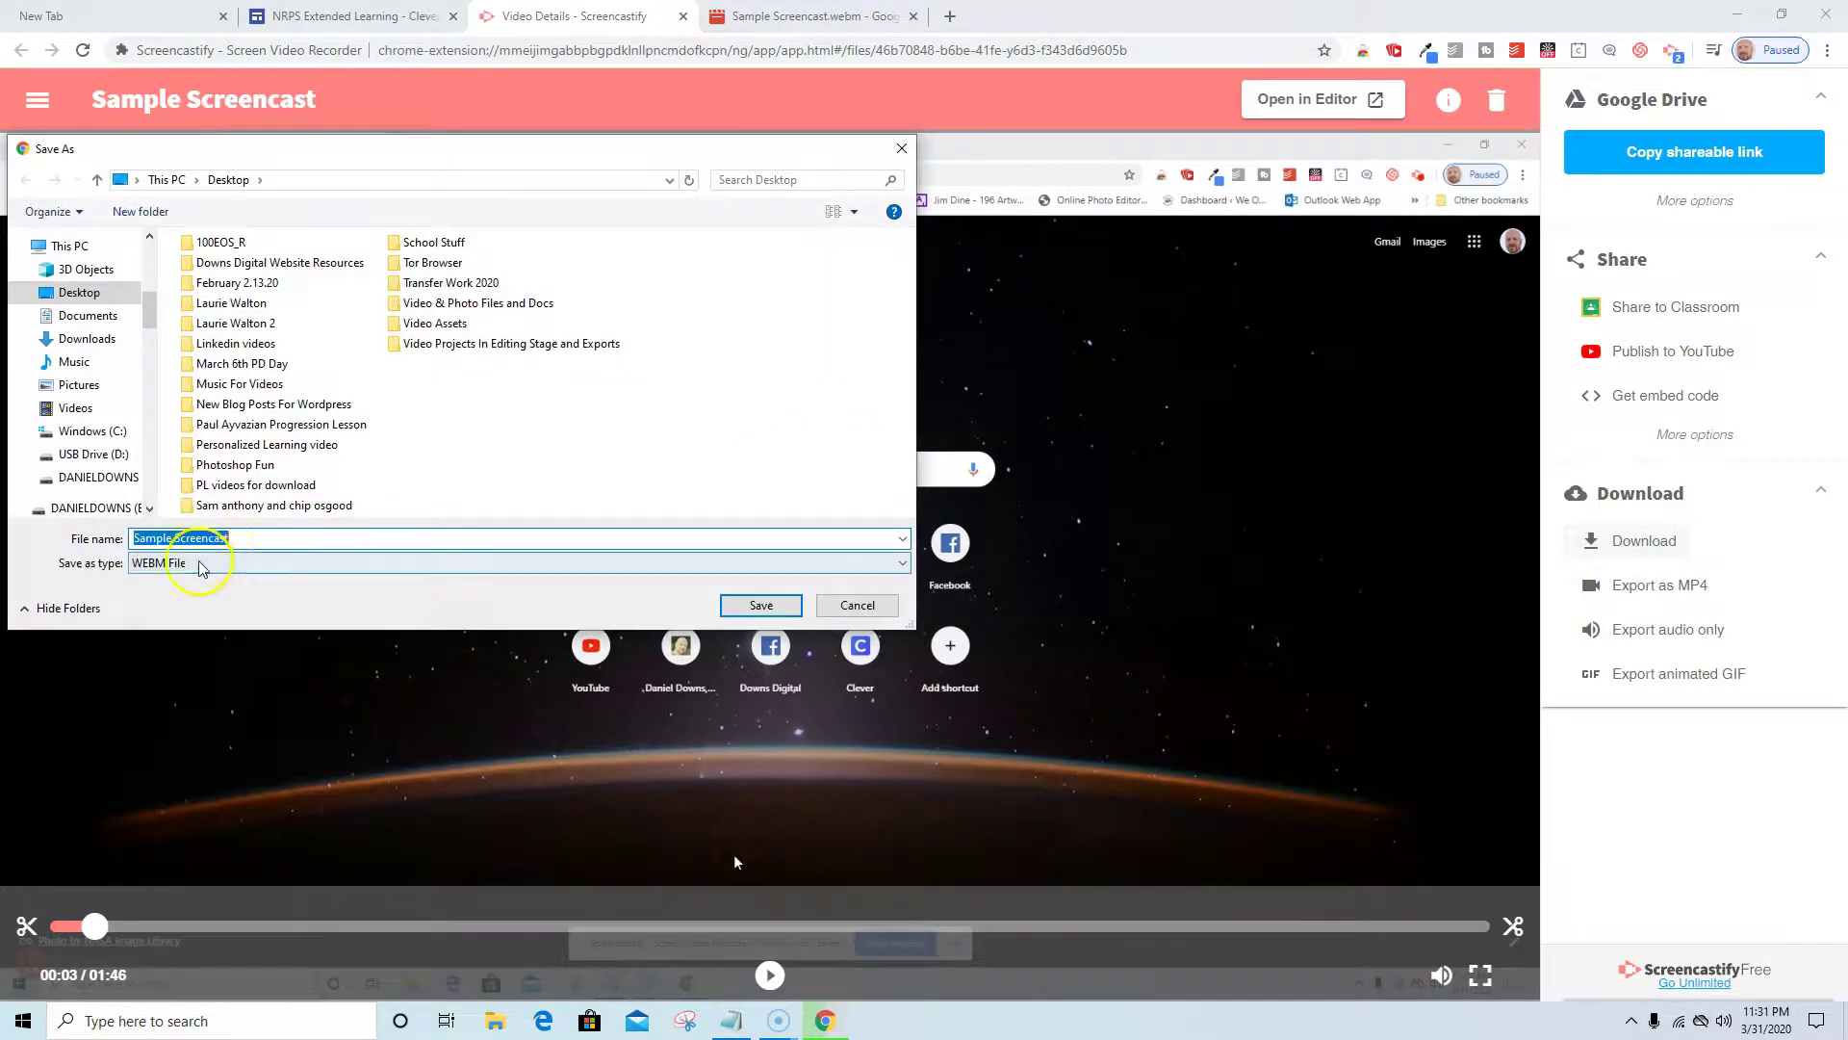
{"action": "left_click", "coordinate": [902, 564]}
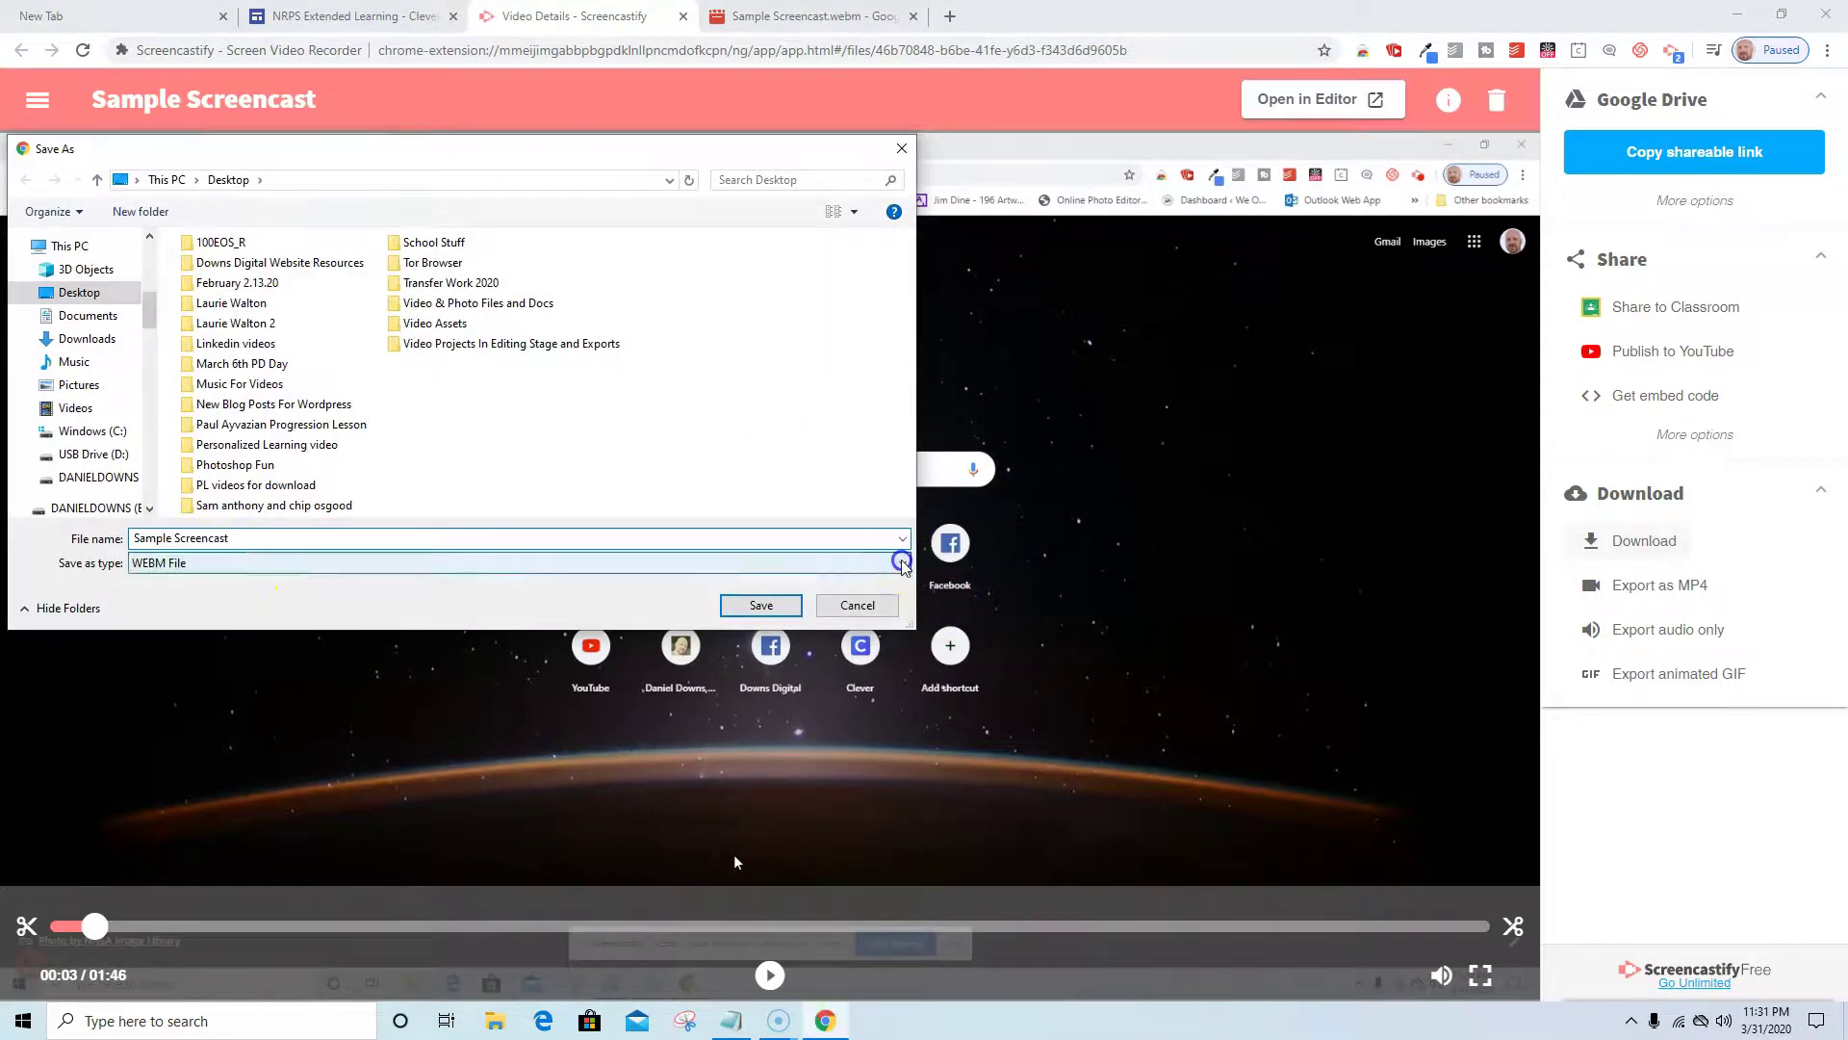
{"action": "left_click", "coordinate": [416, 584]}
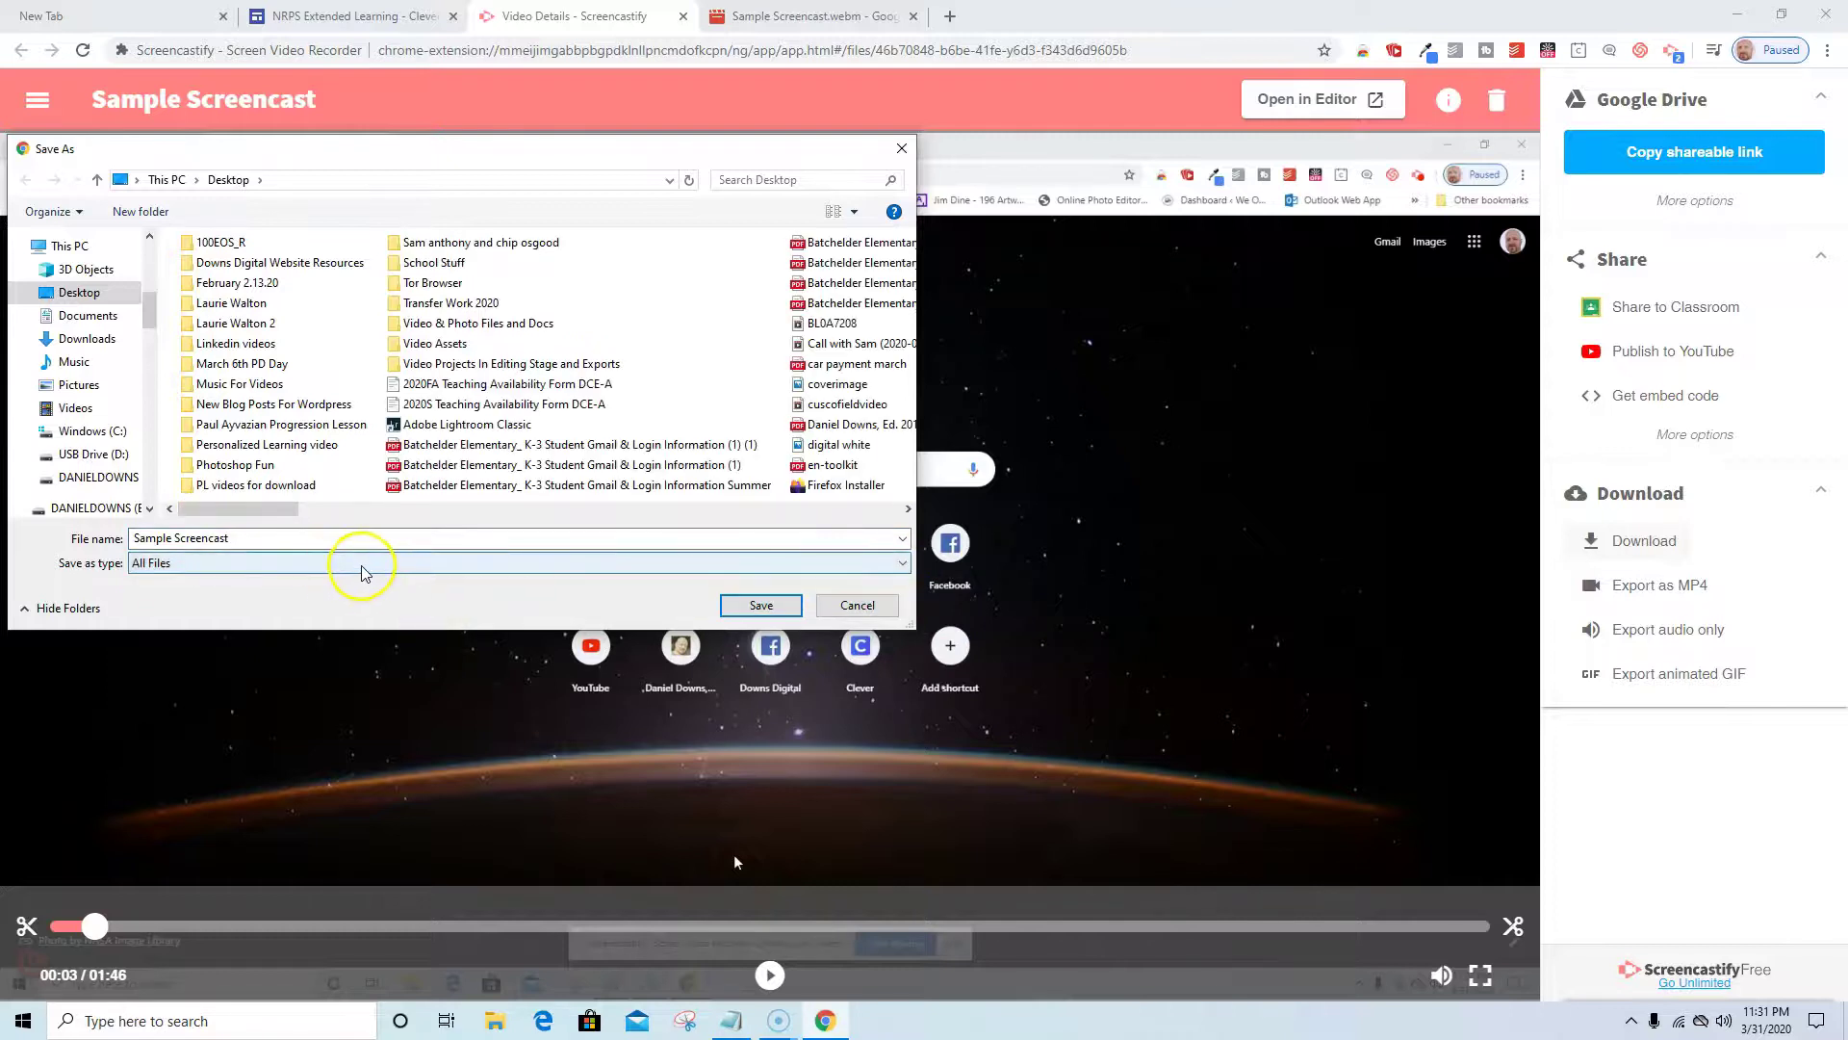
{"action": "left_click", "coordinate": [311, 537]}
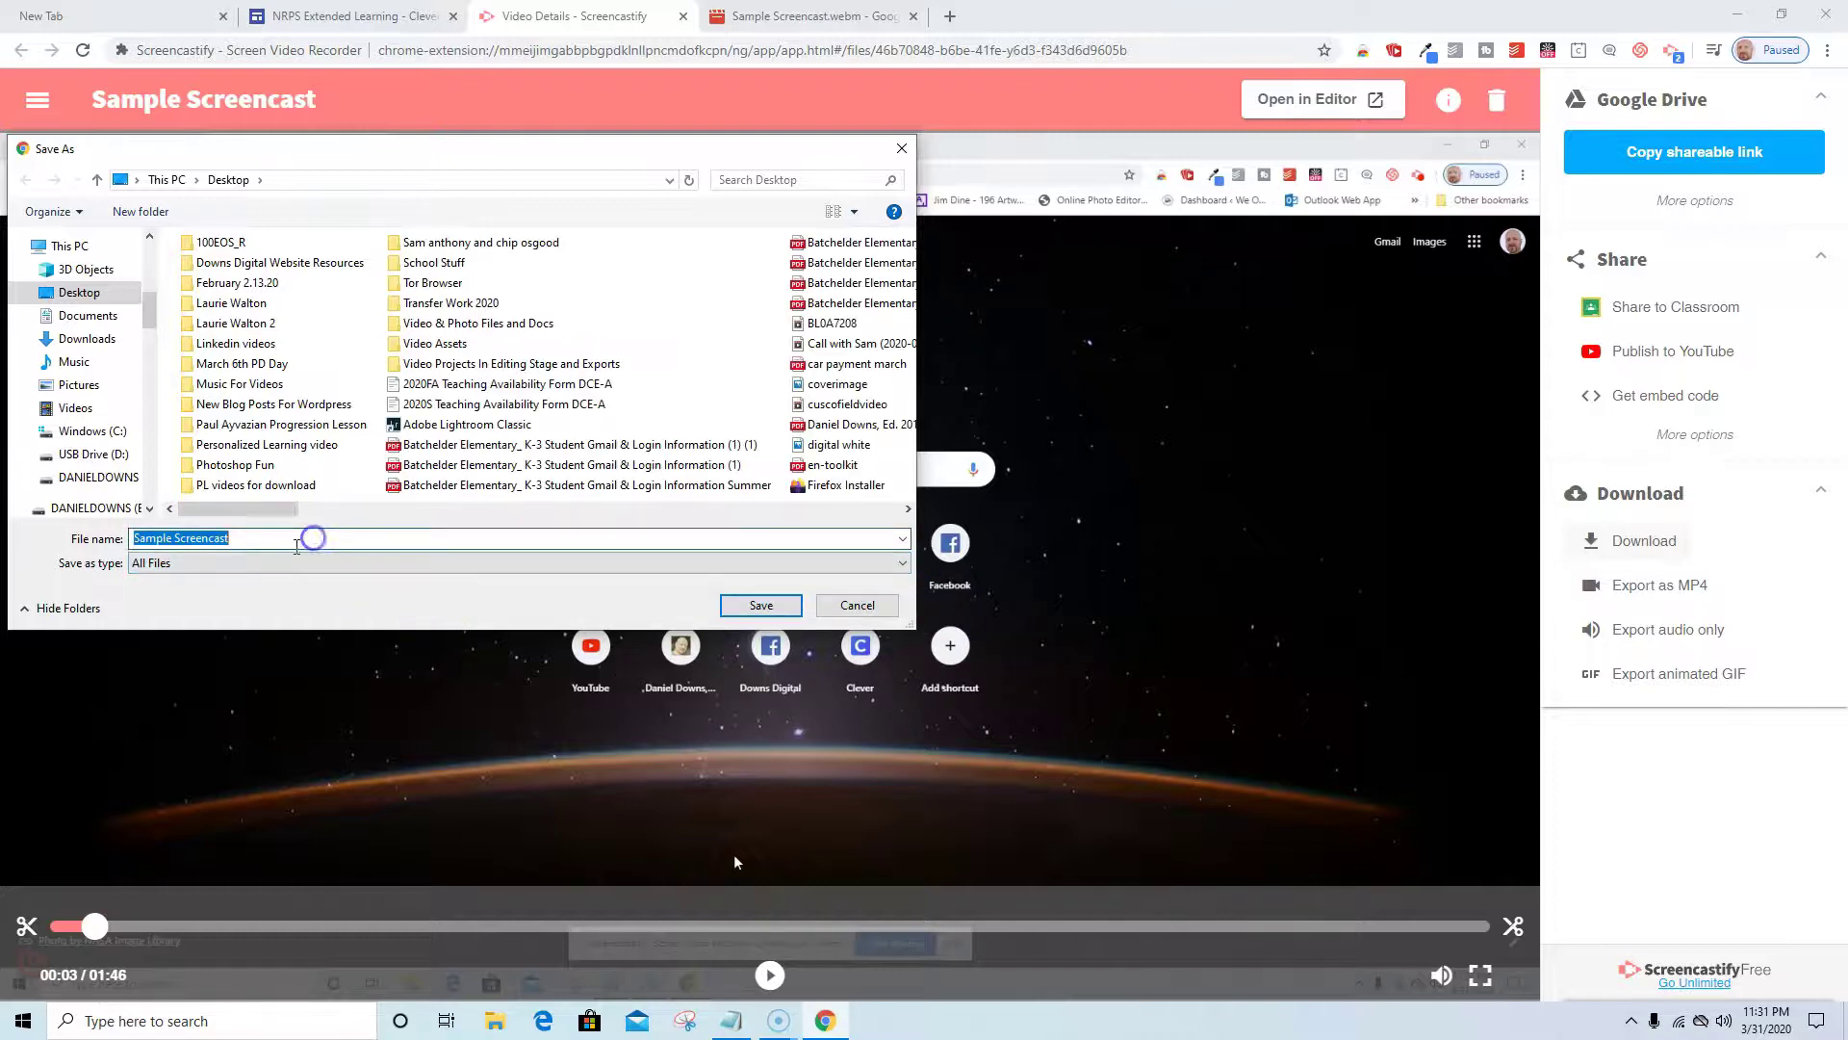
{"action": "left_click", "coordinate": [248, 572]}
{"action": "left_click", "coordinate": [123, 576]}
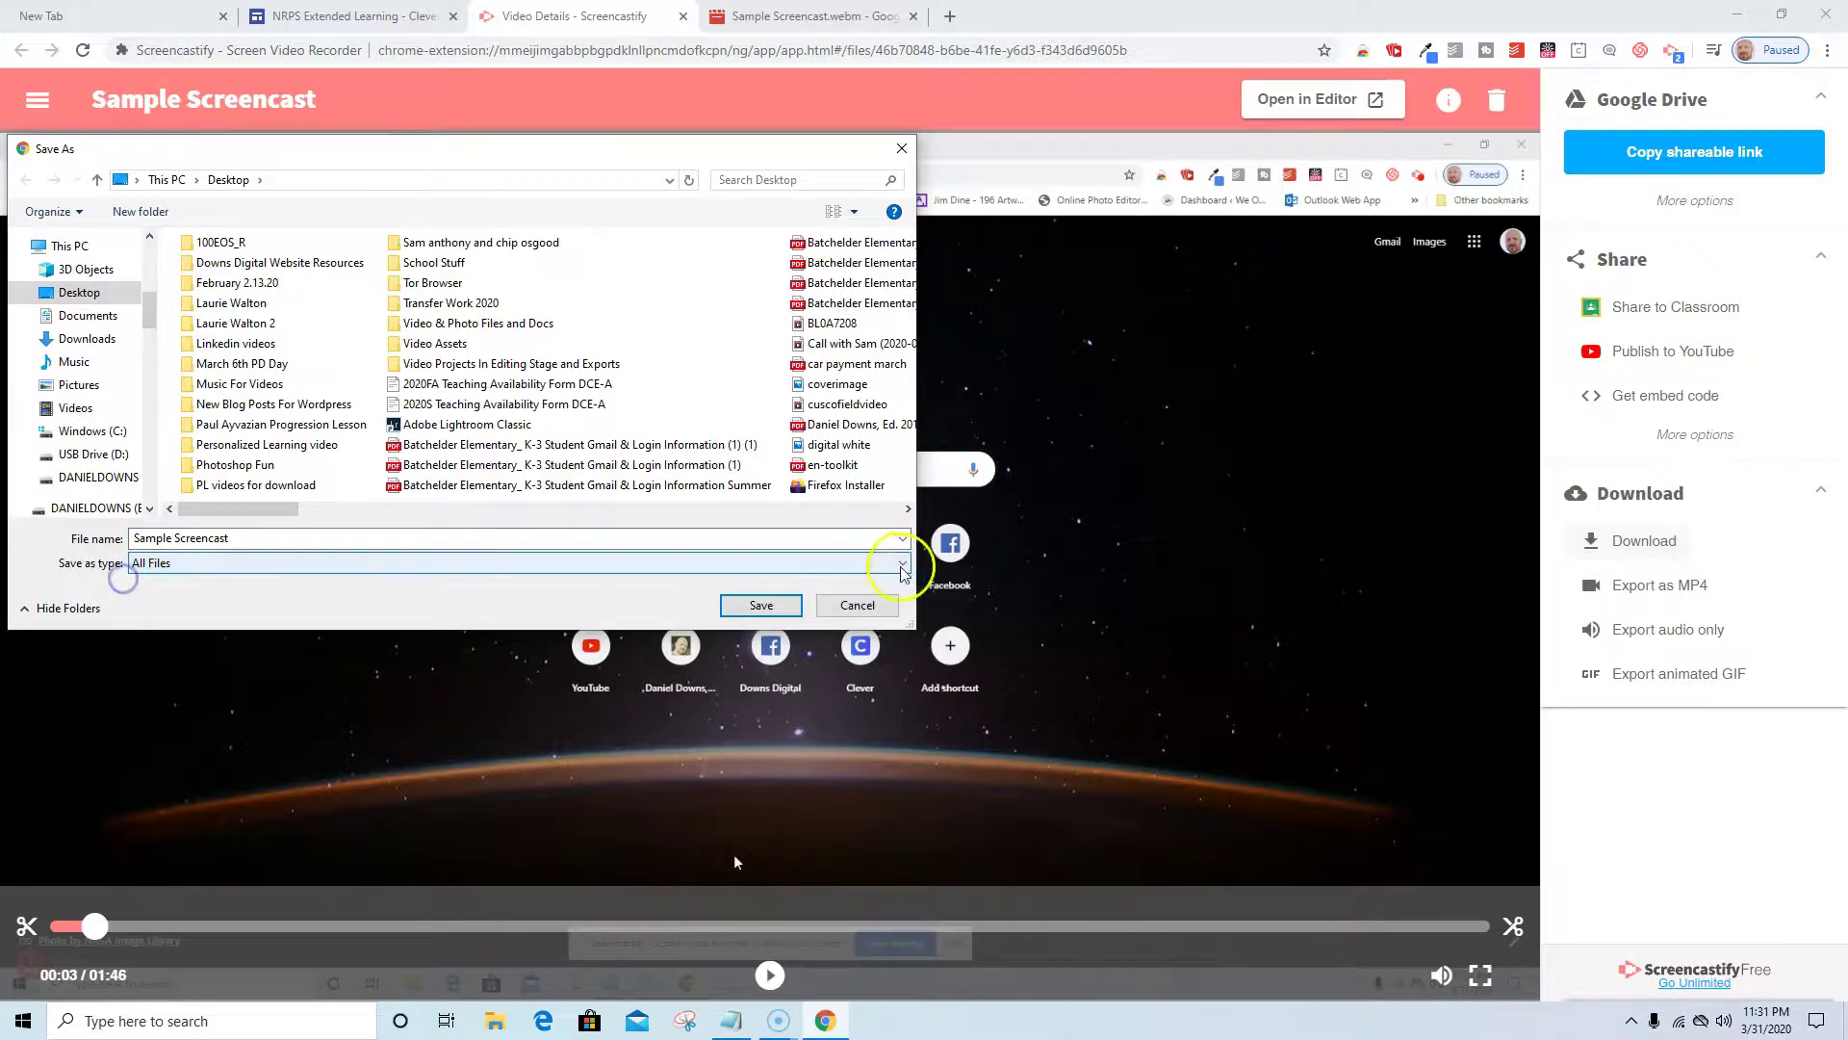
{"action": "left_click", "coordinate": [855, 605]}
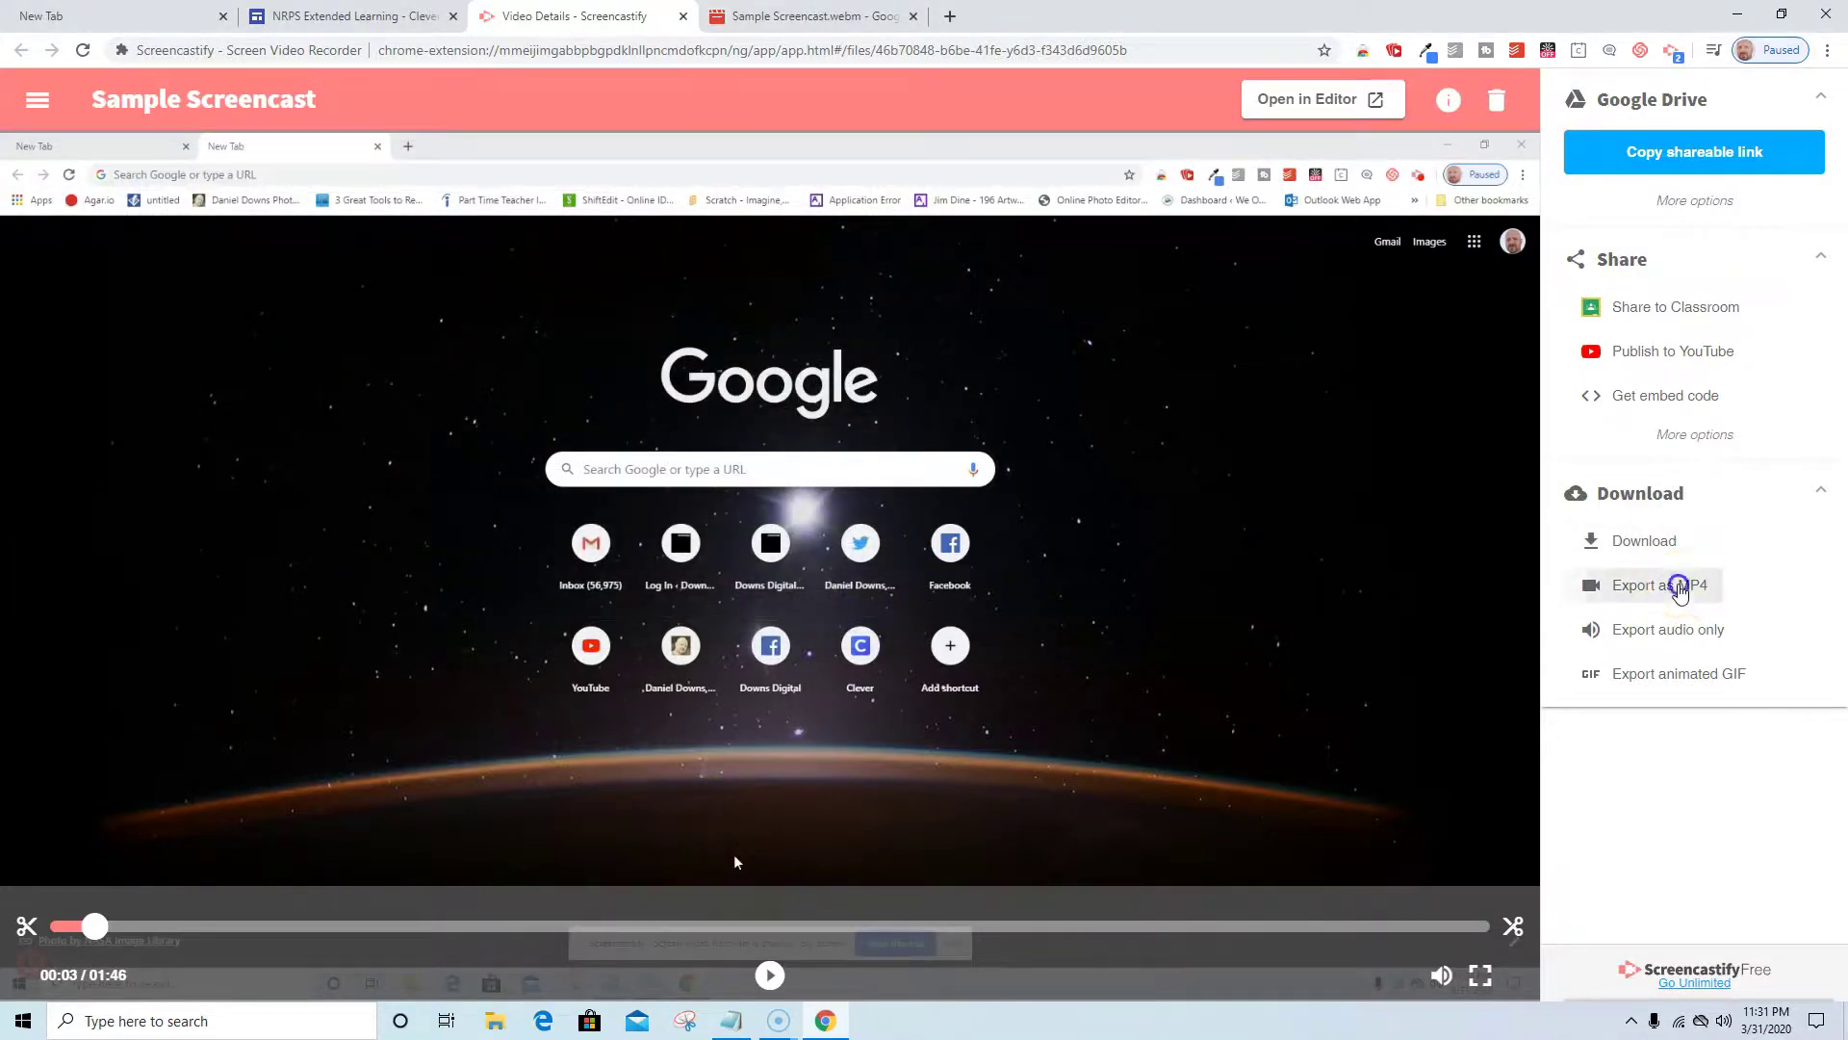
Export the video as MP4 with fixed 30 FPS frame rate, then open it in the Screencastify Editor.
{"action": "left_click", "coordinate": [1681, 588]}
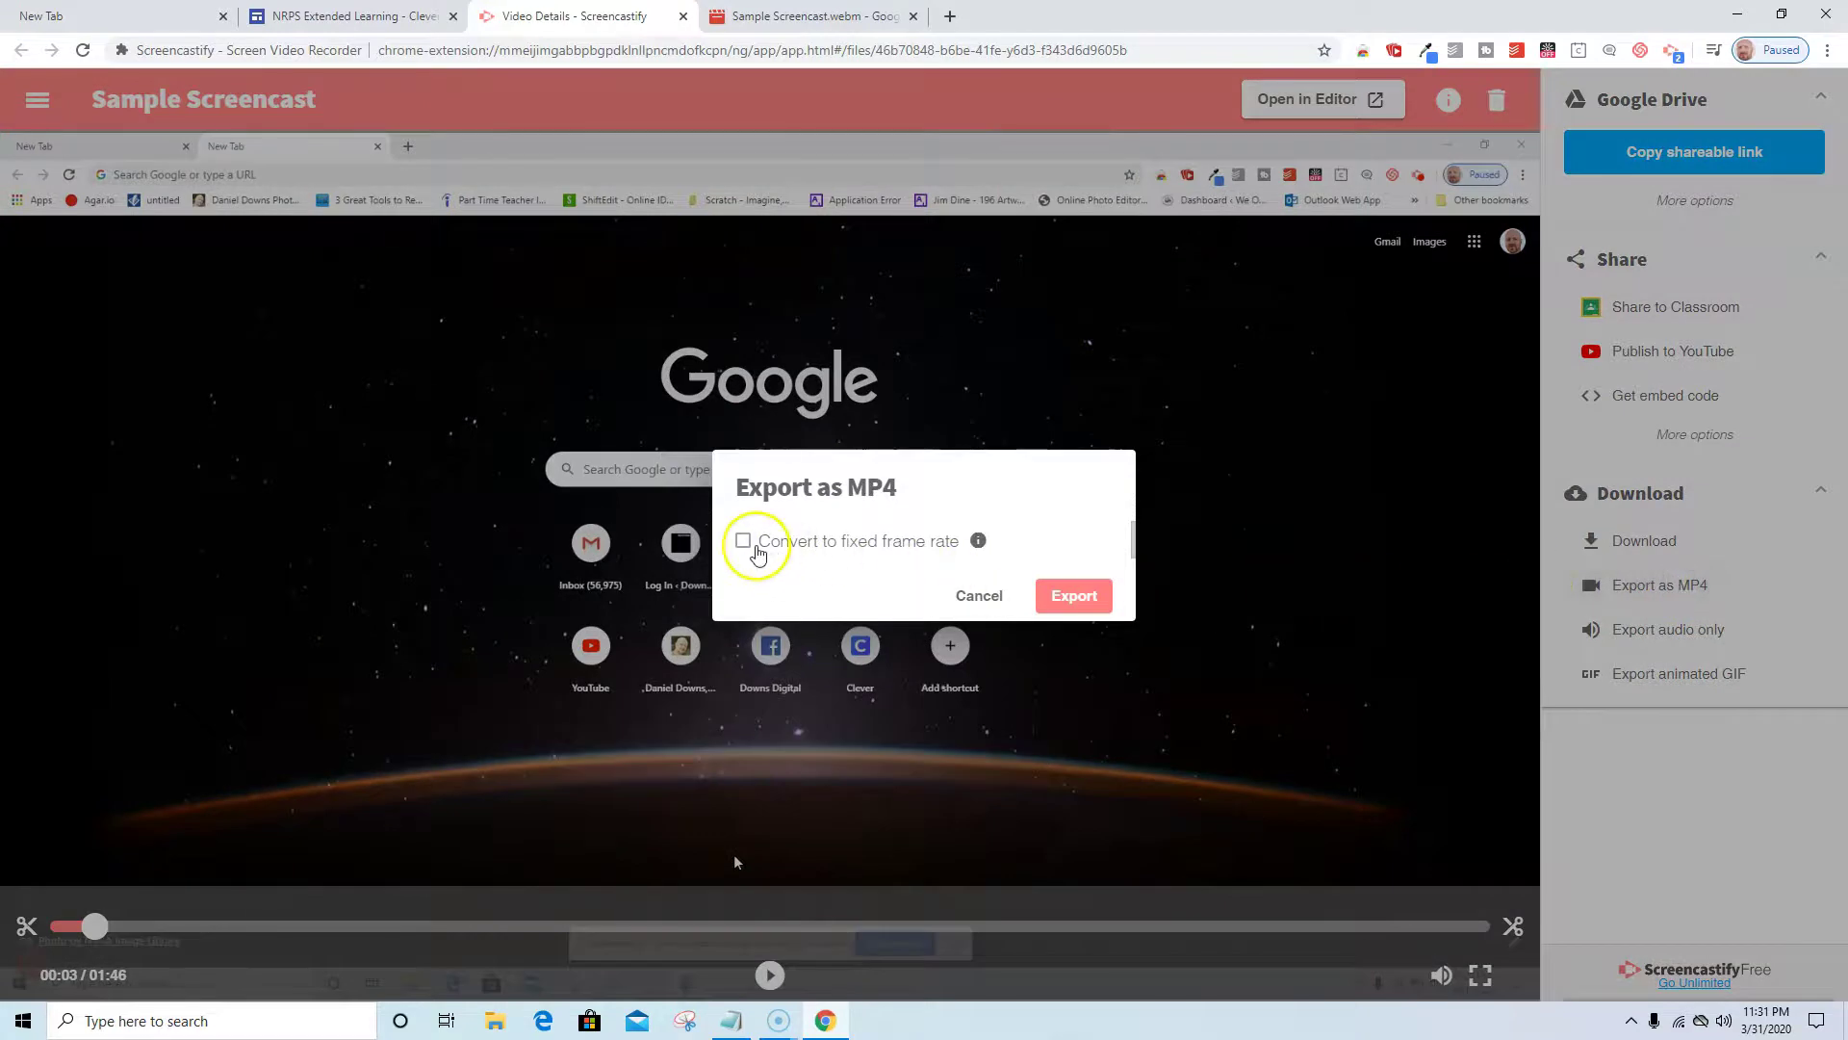
{"action": "left_click", "coordinate": [783, 558]}
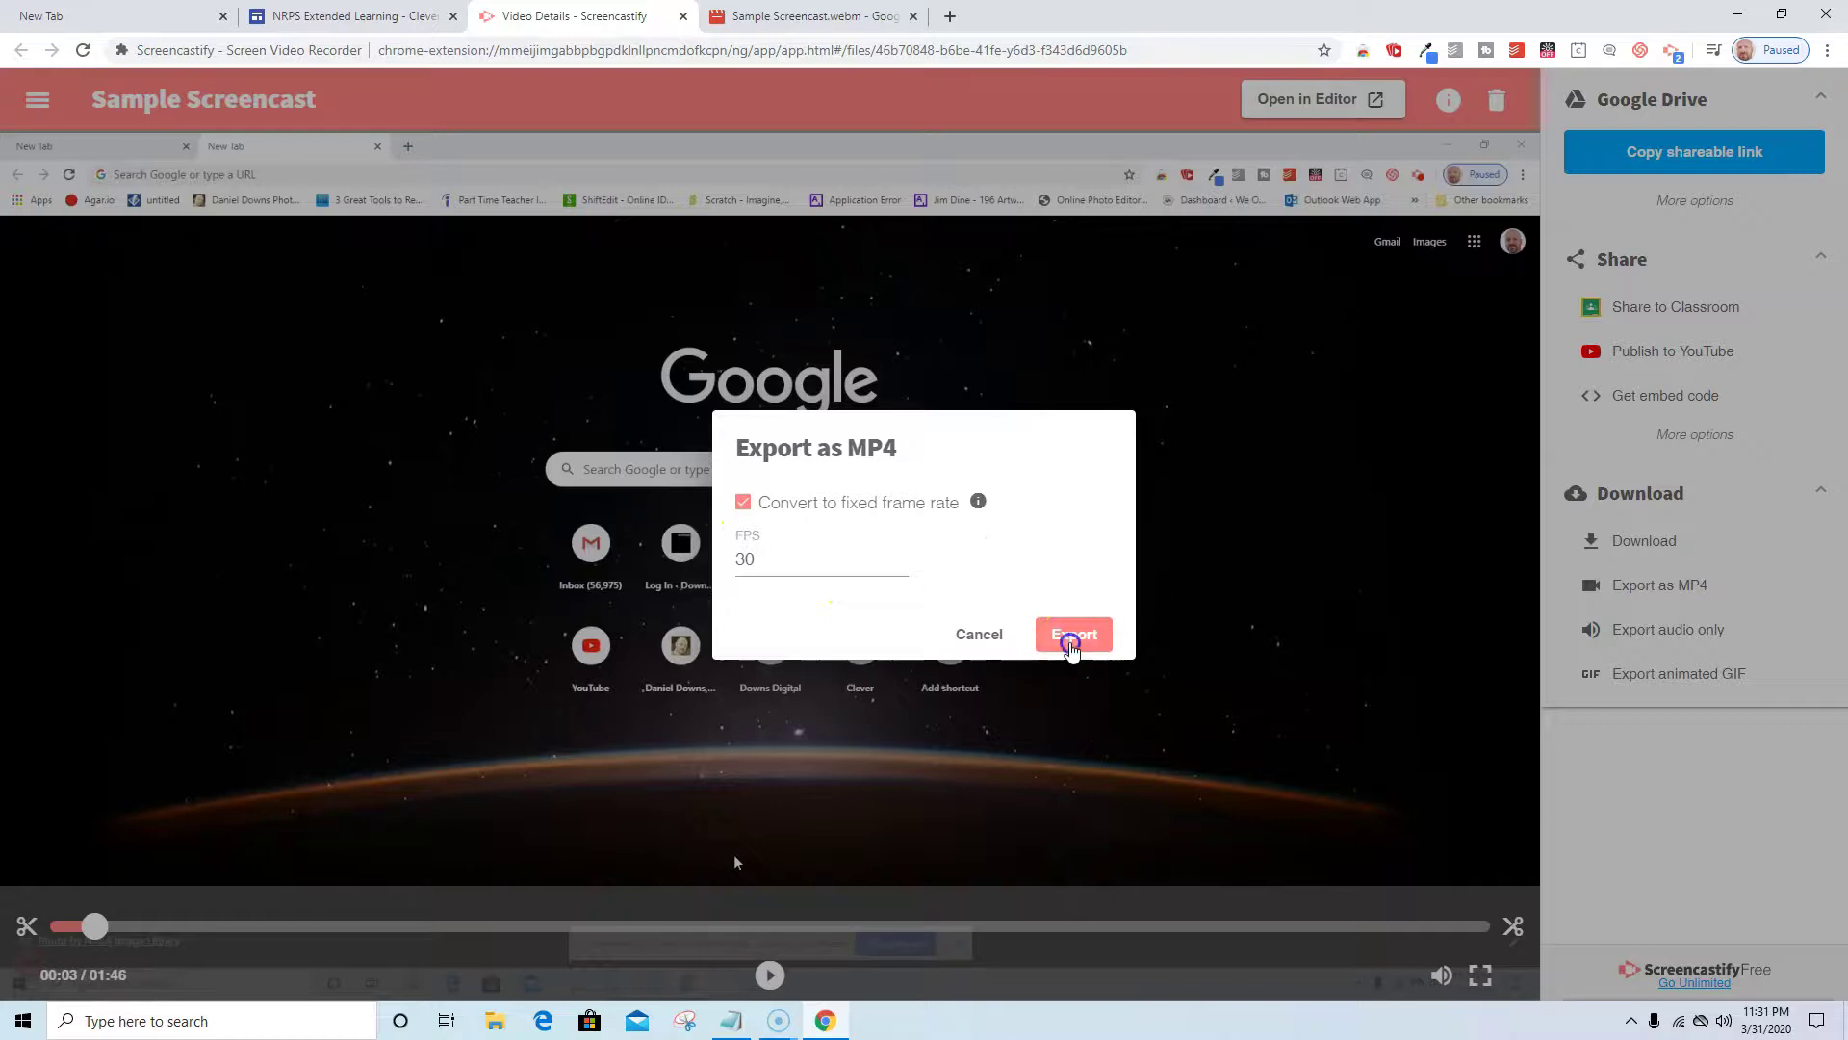
{"action": "left_click", "coordinate": [1073, 637]}
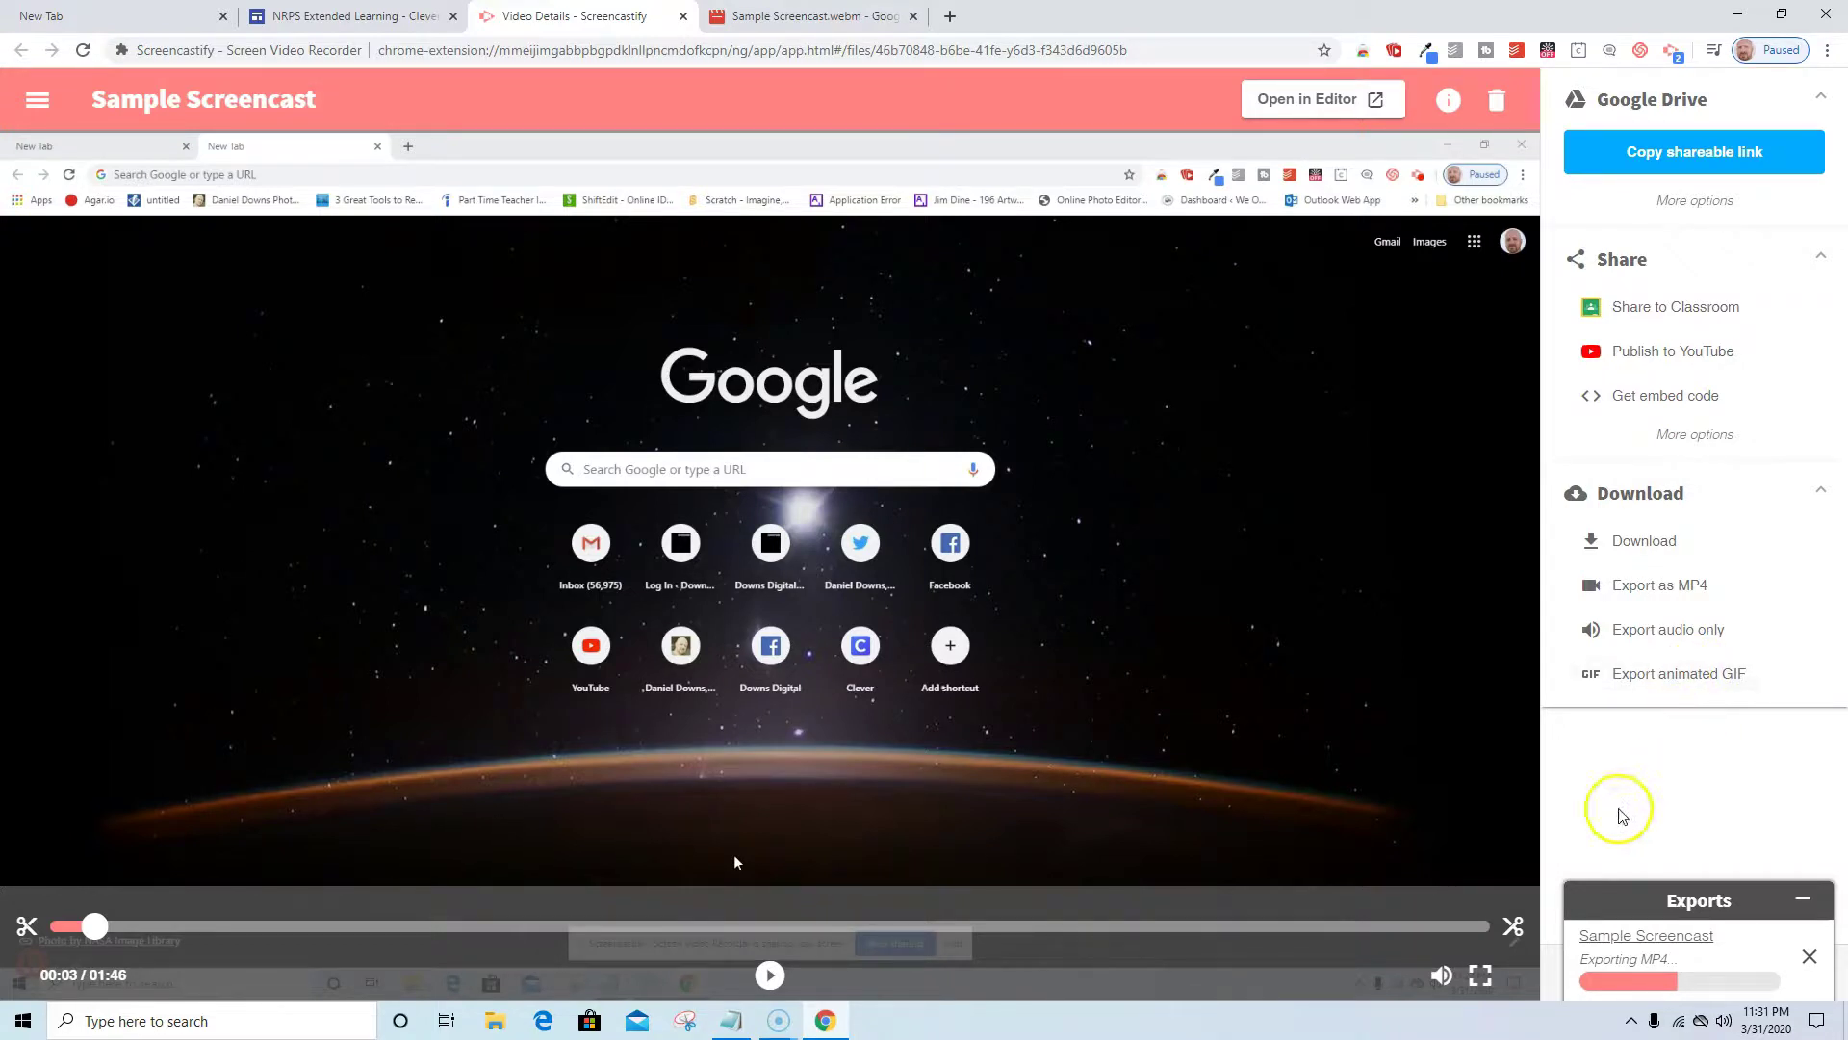
{"action": "left_click", "coordinate": [1310, 100]}
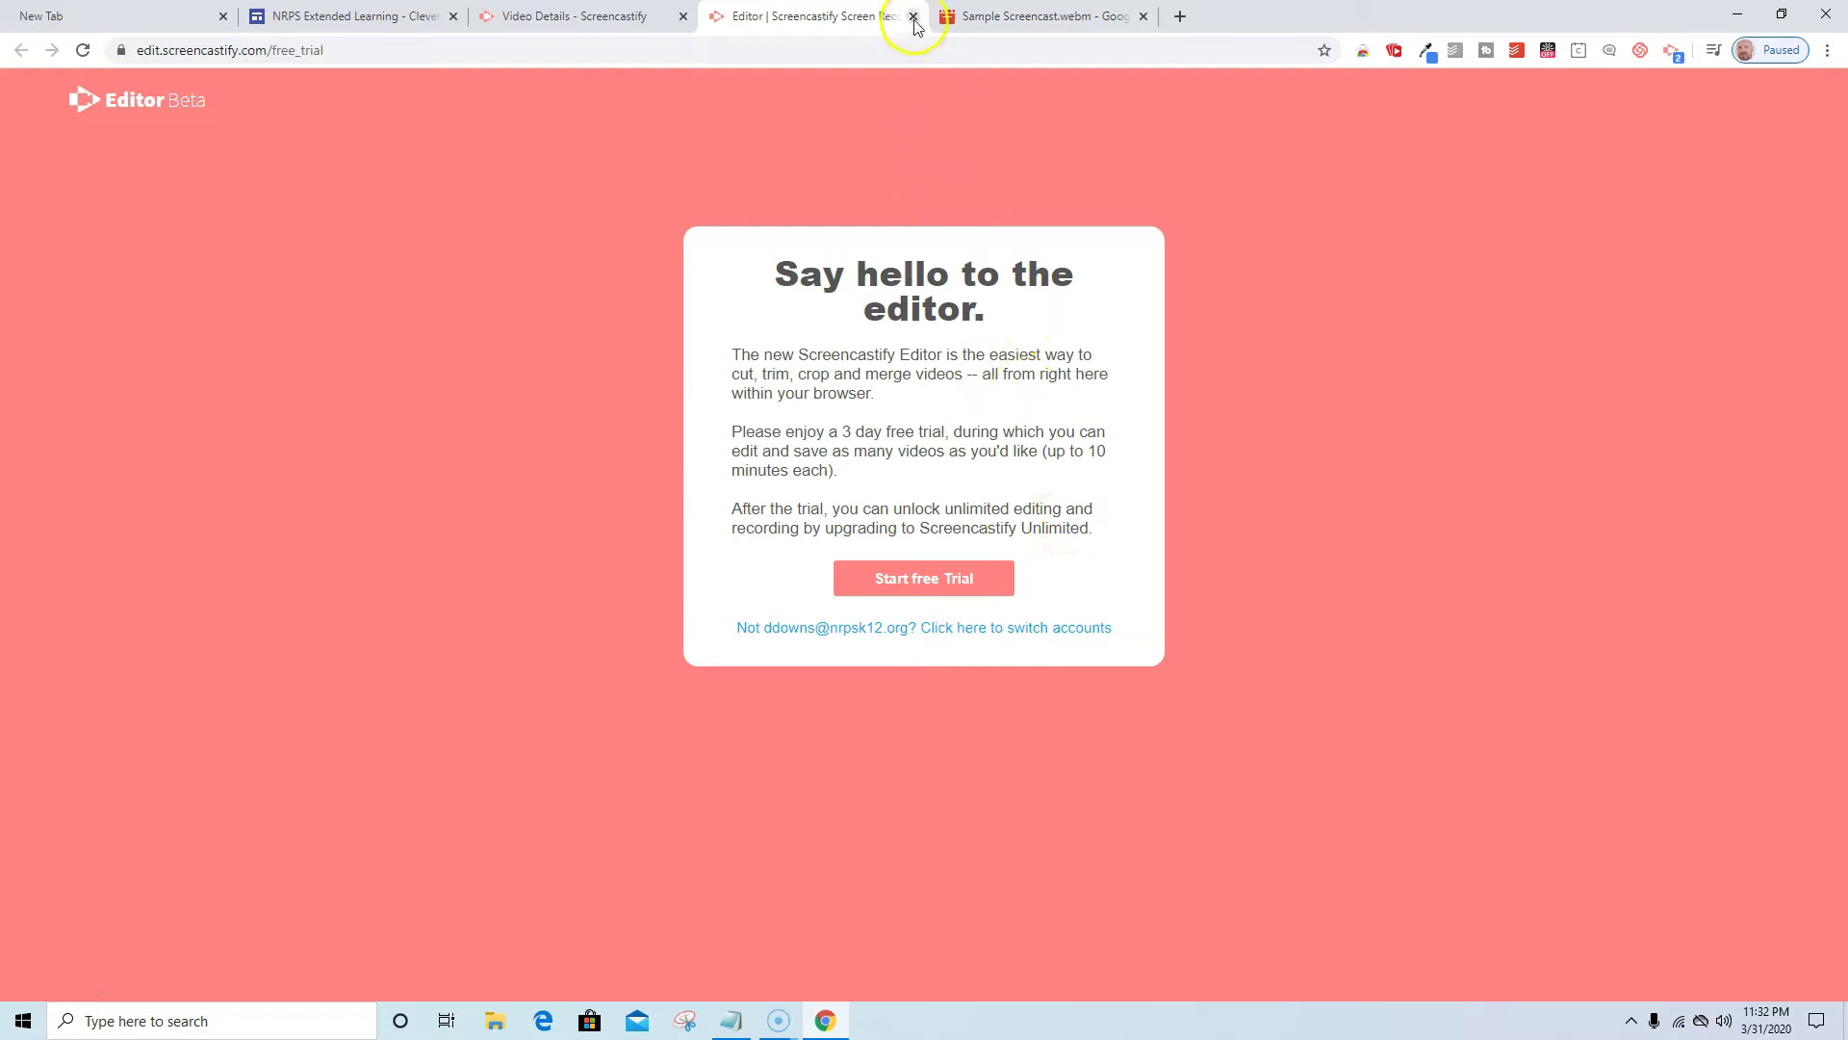
Close the Editor | Screencastify tab to return to the Sample Screencast page.
{"action": "left_click", "coordinate": [913, 16]}
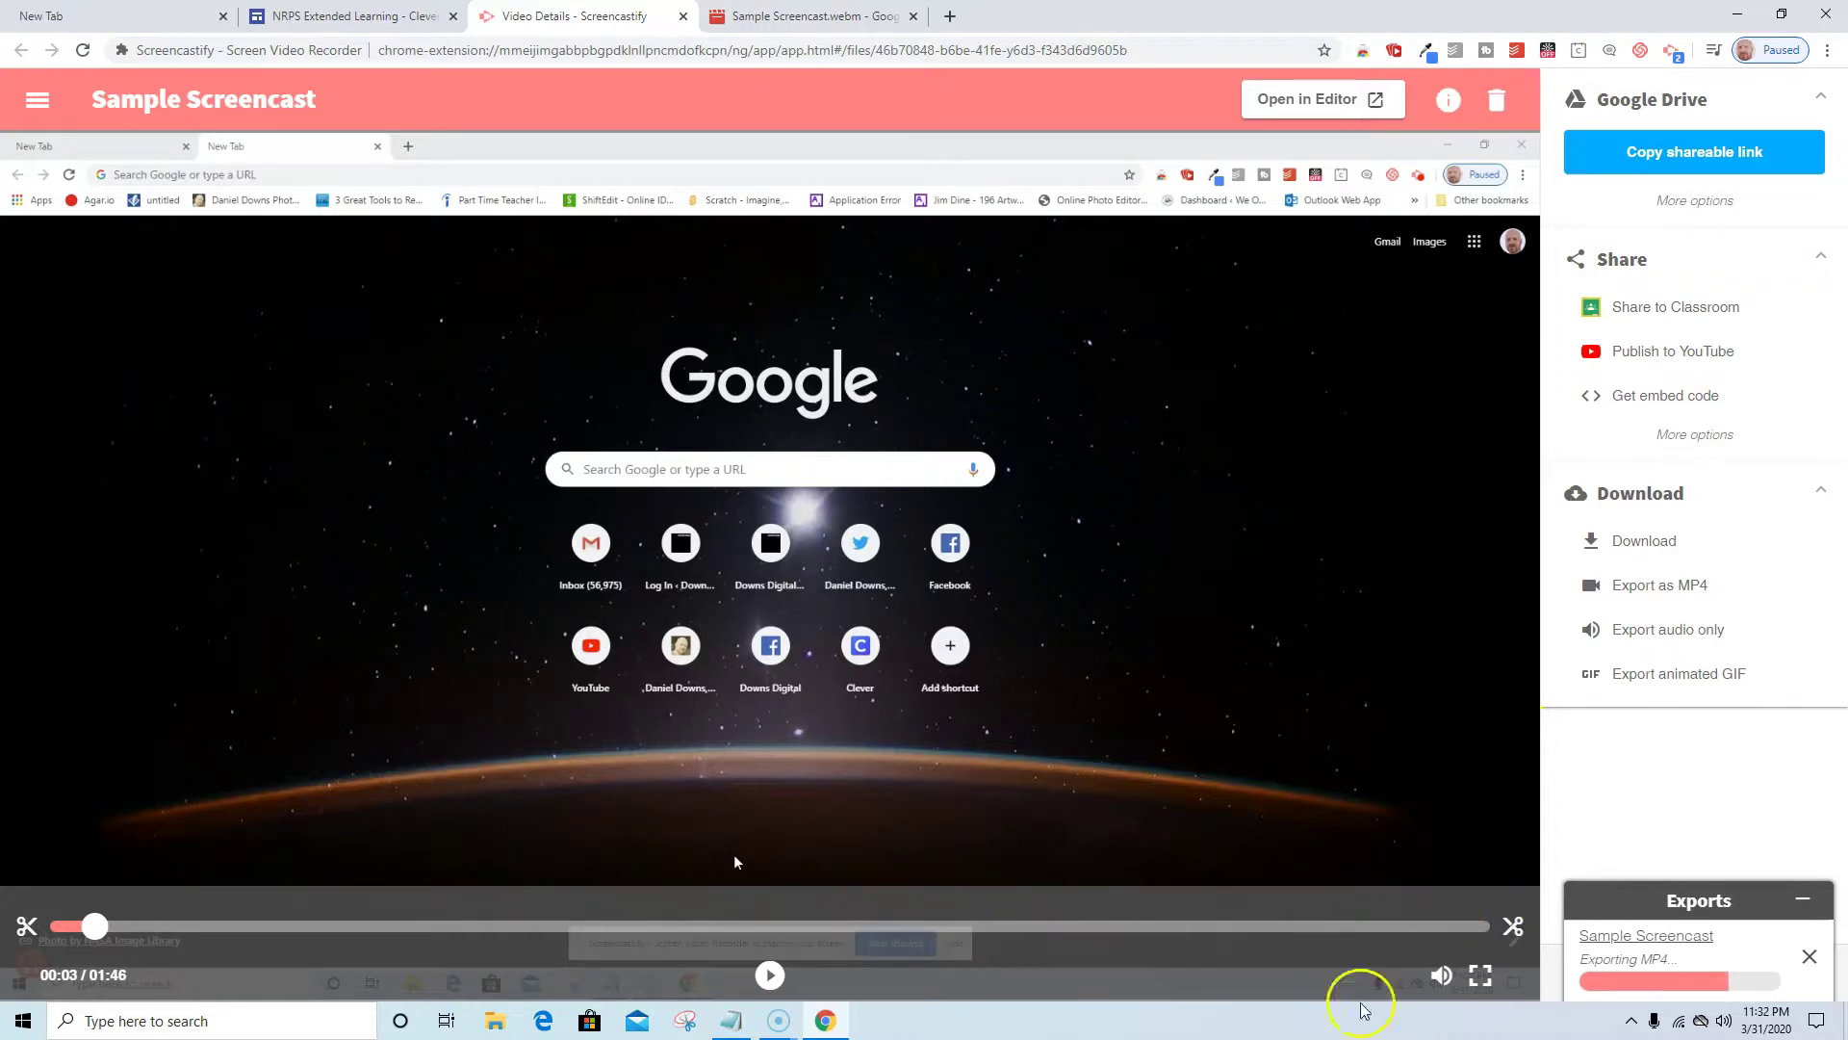
Trim the video's end to about 01:30 of 01:46, save, and confirm the permanent trim.
{"action": "left_click", "coordinate": [1513, 927]}
{"action": "left_click_drag", "start_coordinate": [1516, 930], "coordinate": [1272, 992]}
{"action": "left_click", "coordinate": [1476, 980]}
{"action": "left_click", "coordinate": [1475, 980]}
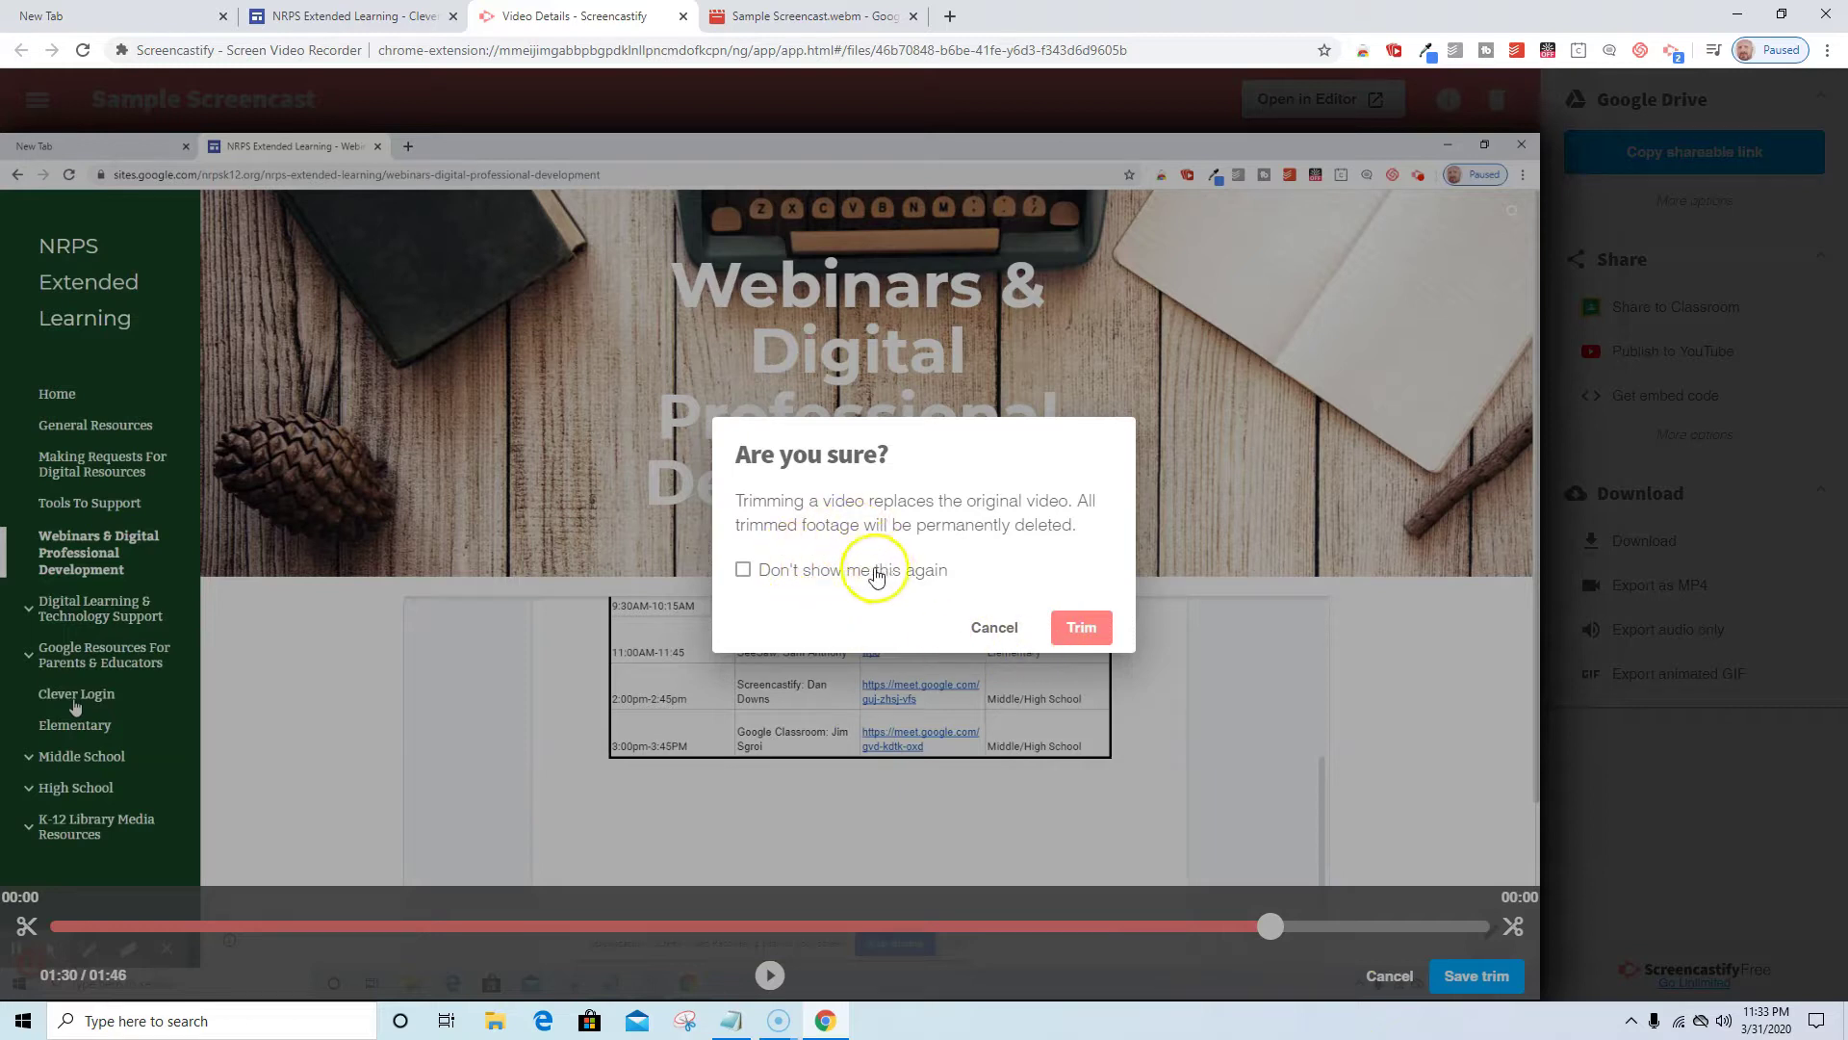
{"action": "left_click", "coordinate": [1083, 627]}
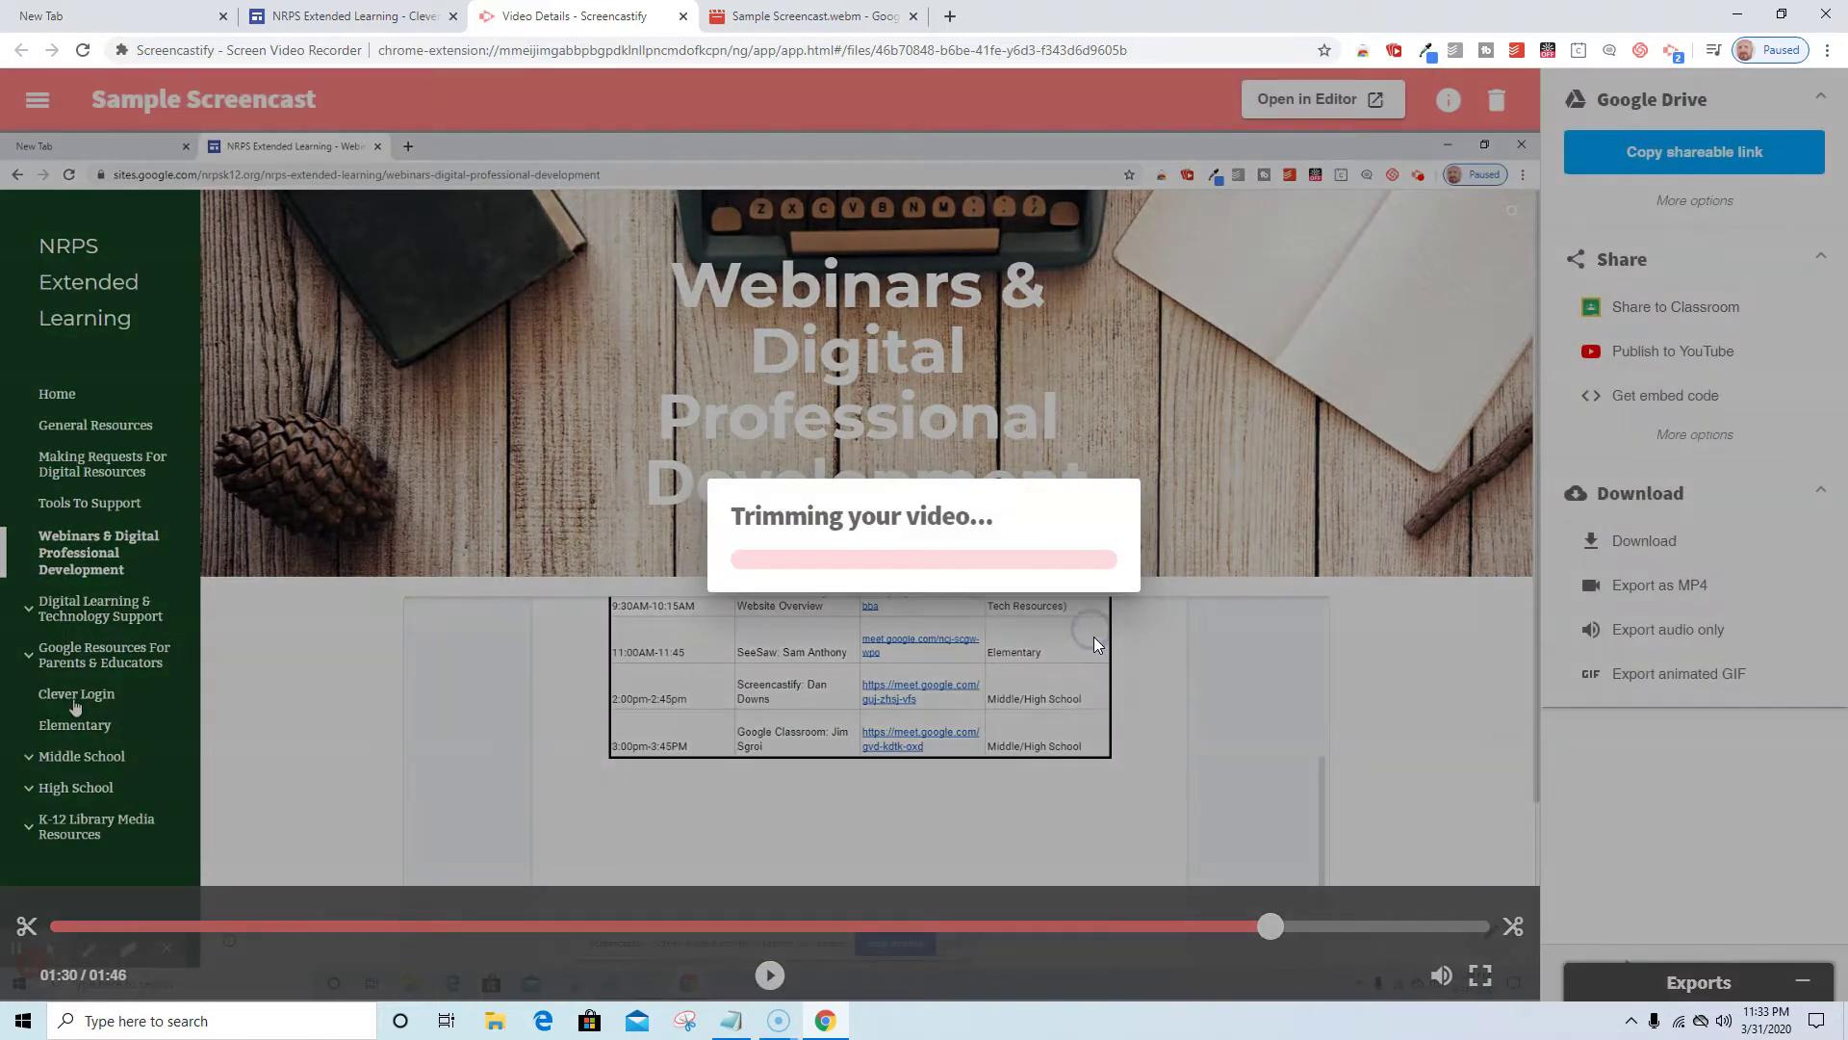